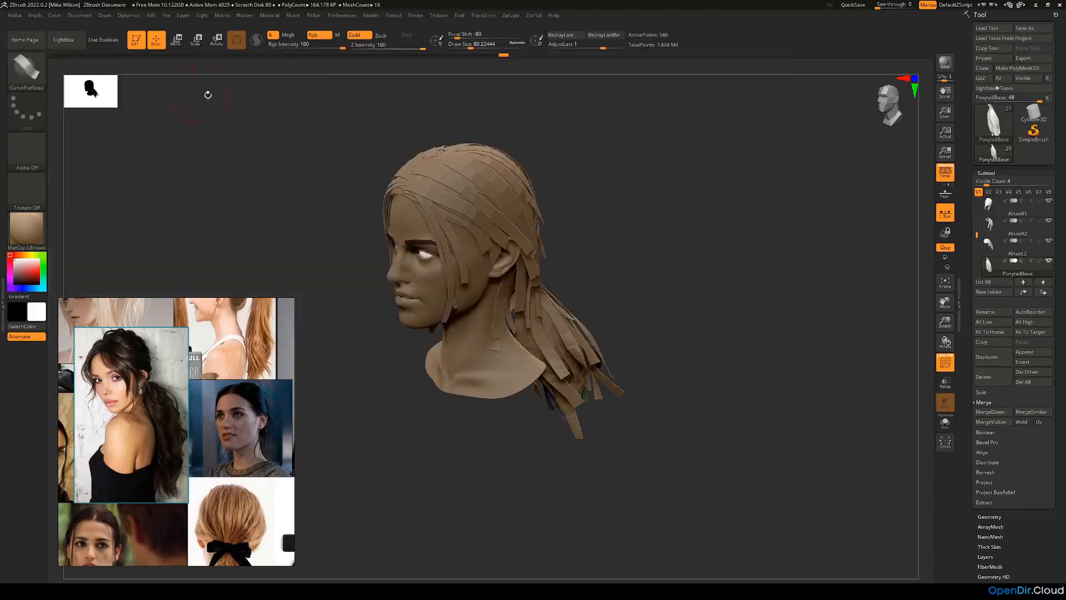
Step: Set the brush draw size to 5 and duplicate the AHairL2 hair subtool
{"action": "left_click_drag", "start_coordinate": [462, 47], "coordinate": [454, 48]}
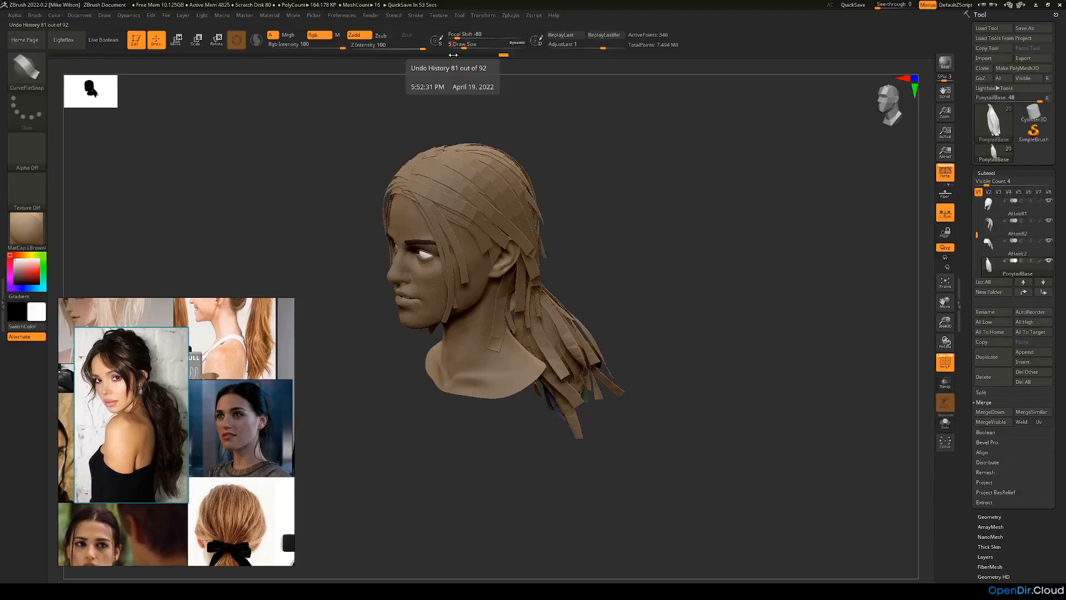
{"action": "left_click_drag", "start_coordinate": [657, 290], "coordinate": [632, 273]}
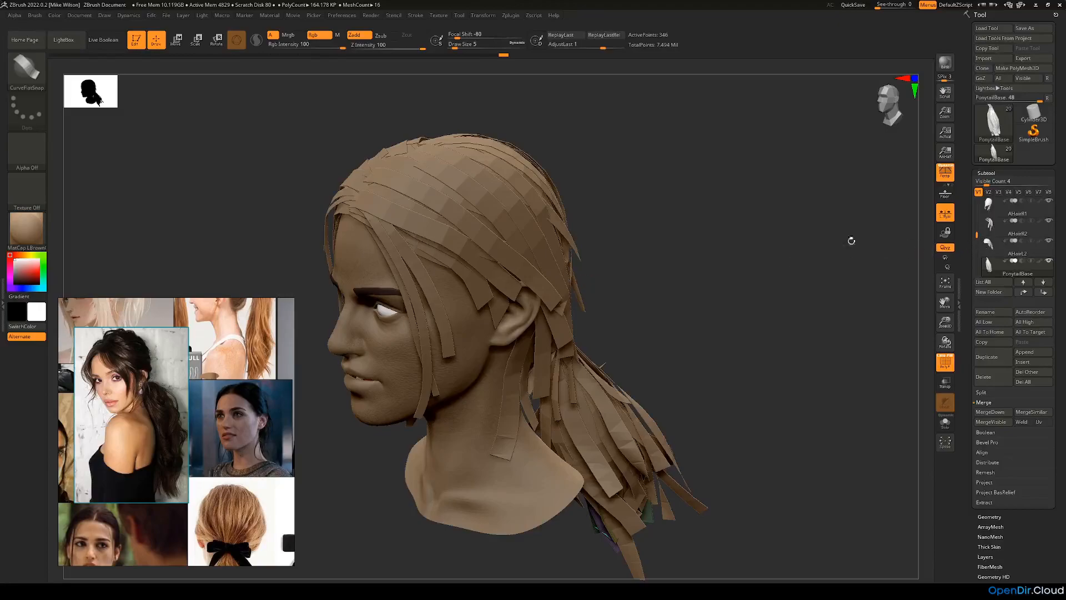
{"action": "mouse_move", "coordinate": [989, 227]}
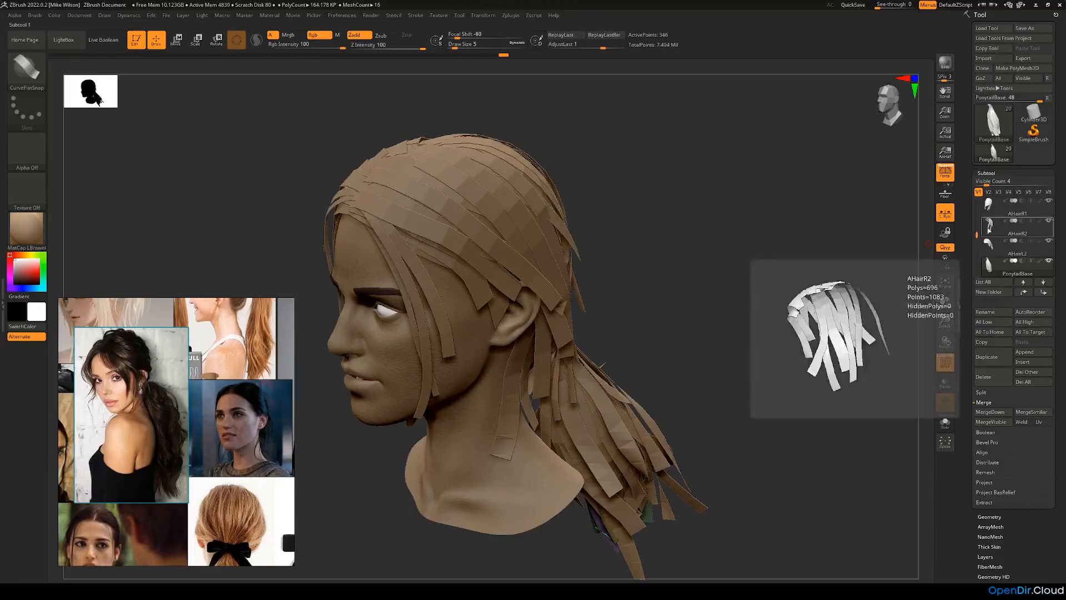
{"action": "left_click", "coordinate": [988, 243]}
{"action": "mouse_move", "coordinate": [782, 241]}
{"action": "left_mouse_down"}
{"action": "mouse_move", "coordinate": [797, 243]}
{"action": "mouse_move", "coordinate": [786, 237]}
{"action": "left_mouse_up"}
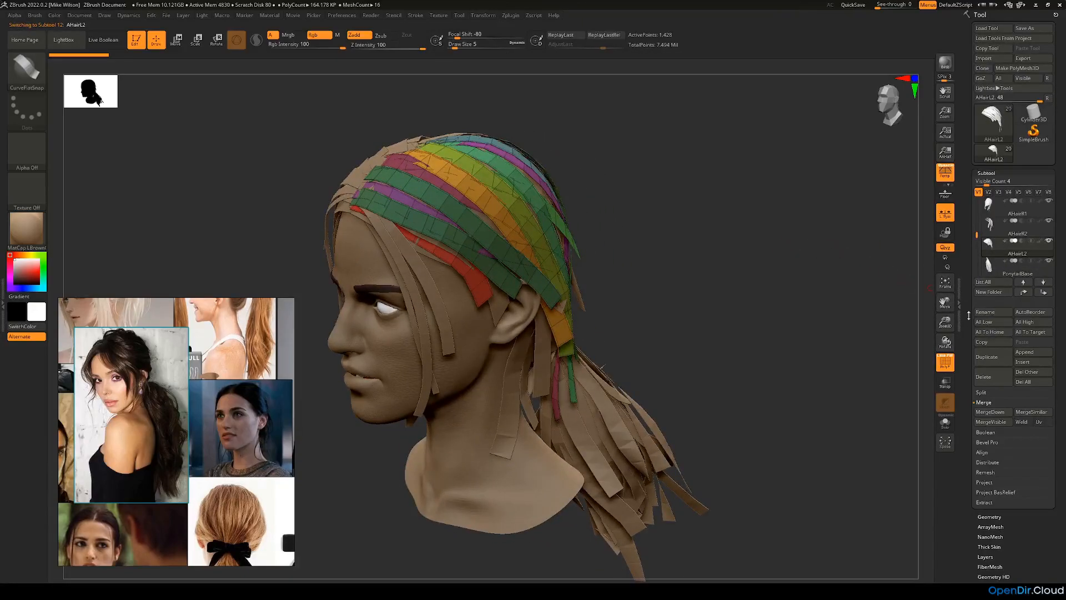
{"action": "left_click", "coordinate": [990, 356]}
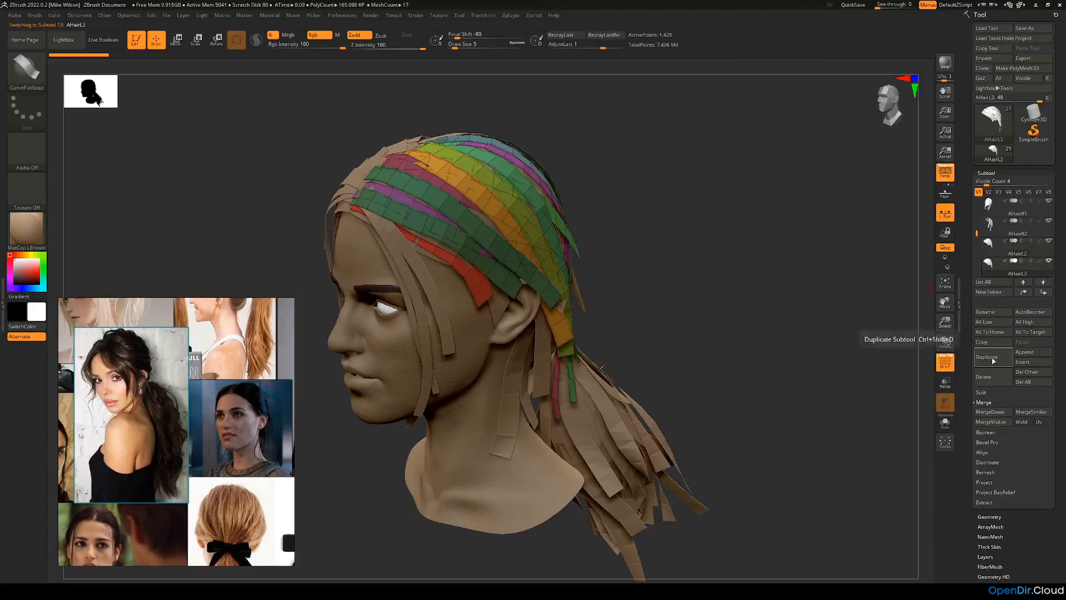
Step: Rename the duplicated hair subtool as BHairL
{"action": "left_click", "coordinate": [993, 312]}
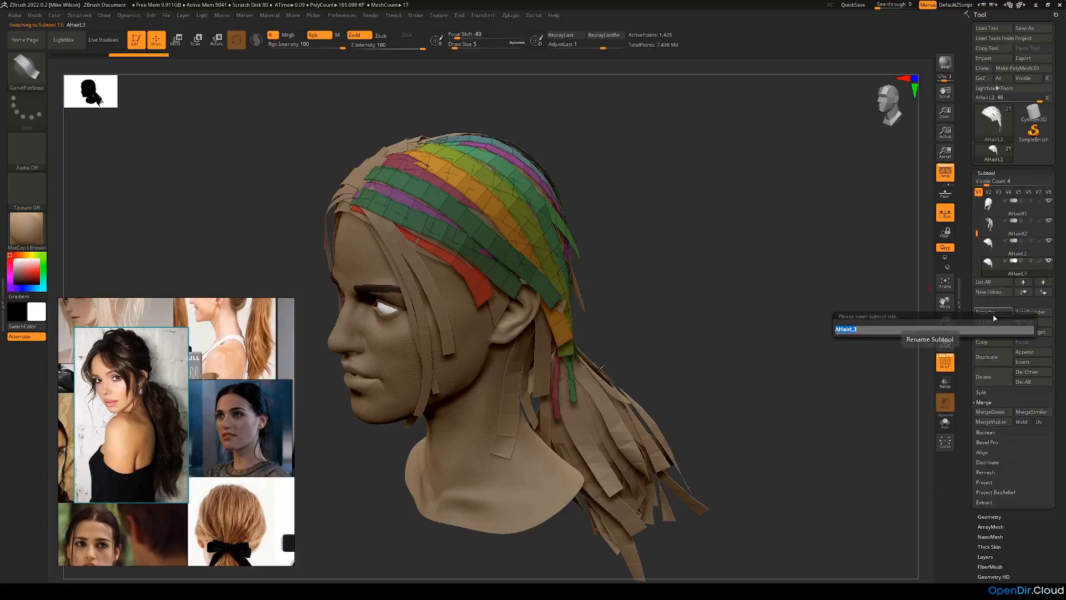
{"action": "type", "text": "B"}
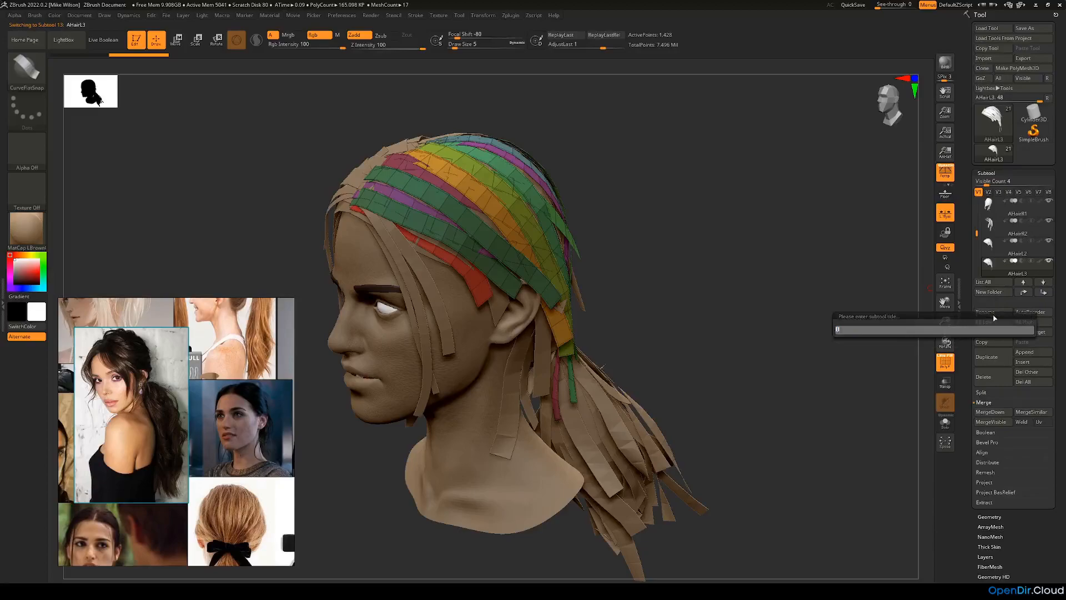
{"action": "type", "text": "HairL"}
{"action": "key", "text": "Return"}
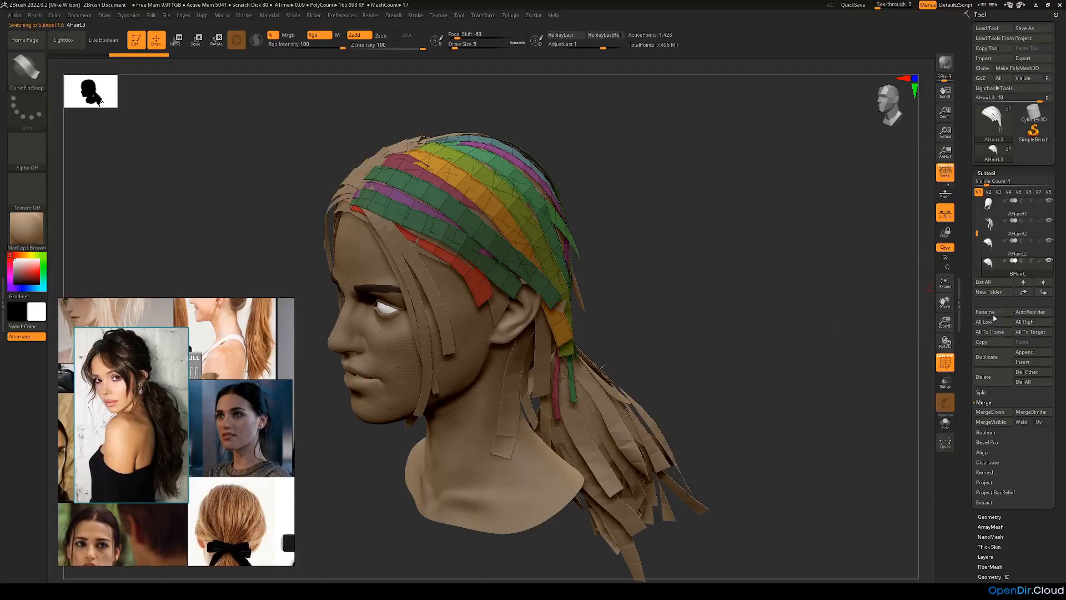
Step: Mask the whole BHairL mesh, group the masked polygons into a single polygroup, and turn off the polyframe display
{"action": "left_click_drag", "start_coordinate": [852, 272], "coordinate": [735, 251]}
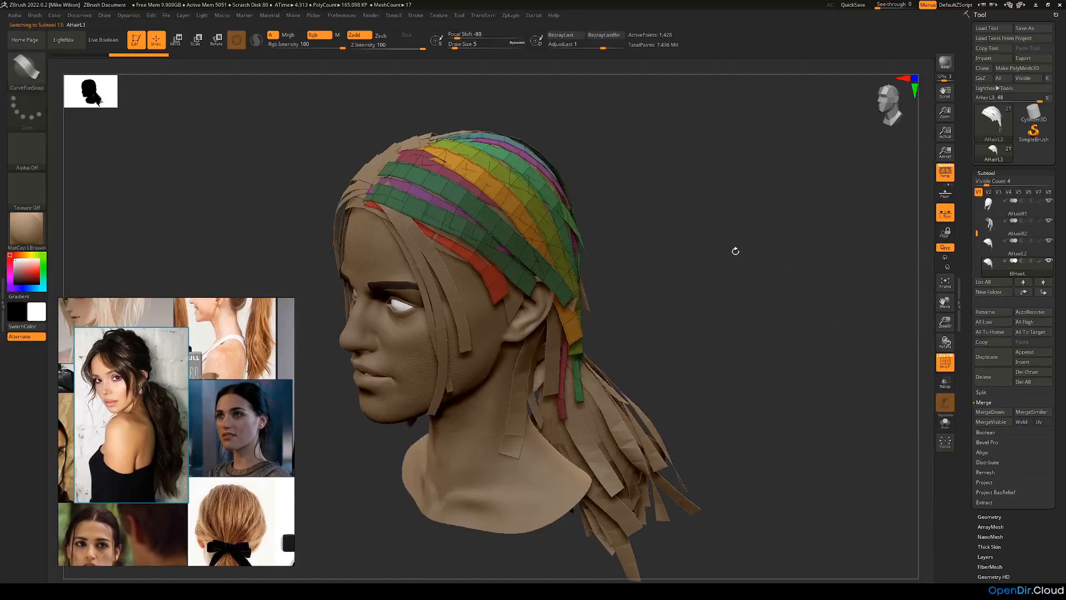
{"action": "mouse_move", "coordinate": [777, 347]}
{"action": "left_mouse_down"}
{"action": "mouse_move", "coordinate": [759, 357]}
{"action": "mouse_move", "coordinate": [797, 383]}
{"action": "mouse_move", "coordinate": [805, 478]}
{"action": "mouse_move", "coordinate": [337, 155]}
{"action": "left_mouse_up"}
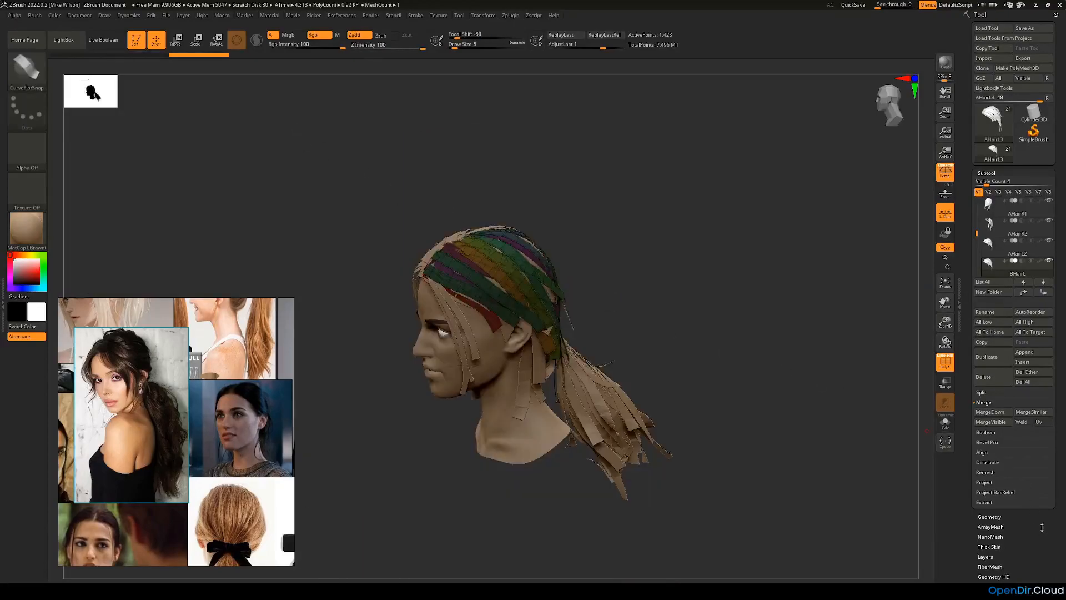
{"action": "left_click_drag", "start_coordinate": [1042, 530], "coordinate": [1014, 478]}
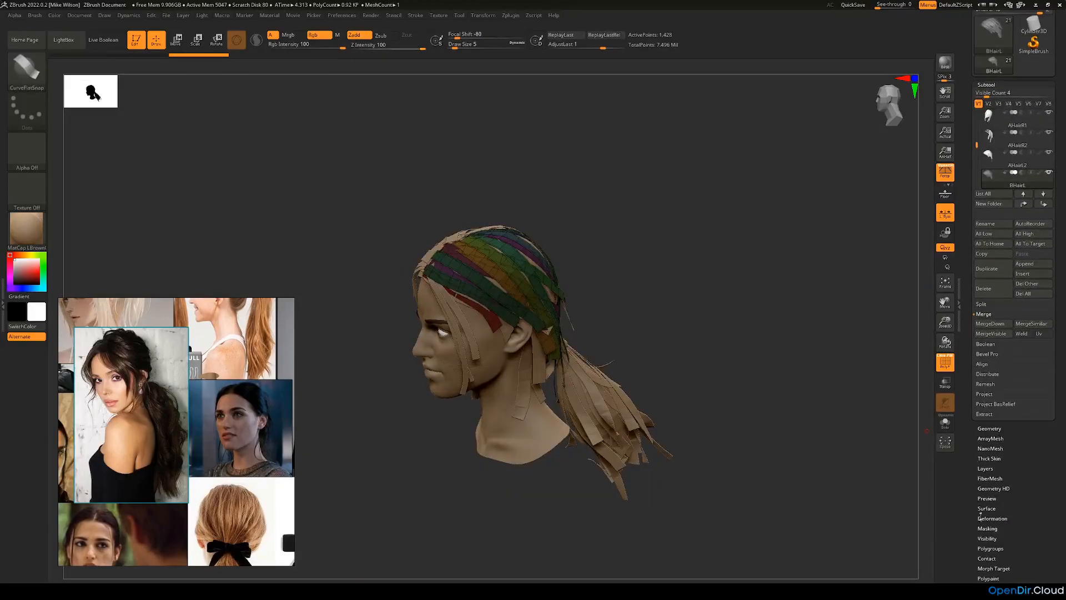
{"action": "left_click", "coordinate": [990, 548]}
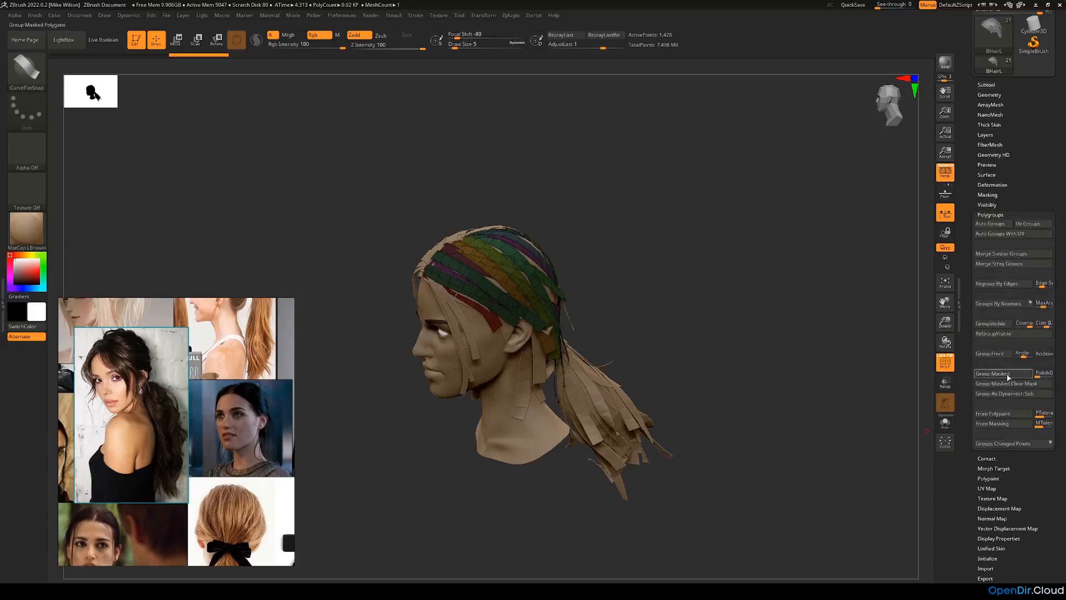
{"action": "left_click", "coordinate": [992, 373]}
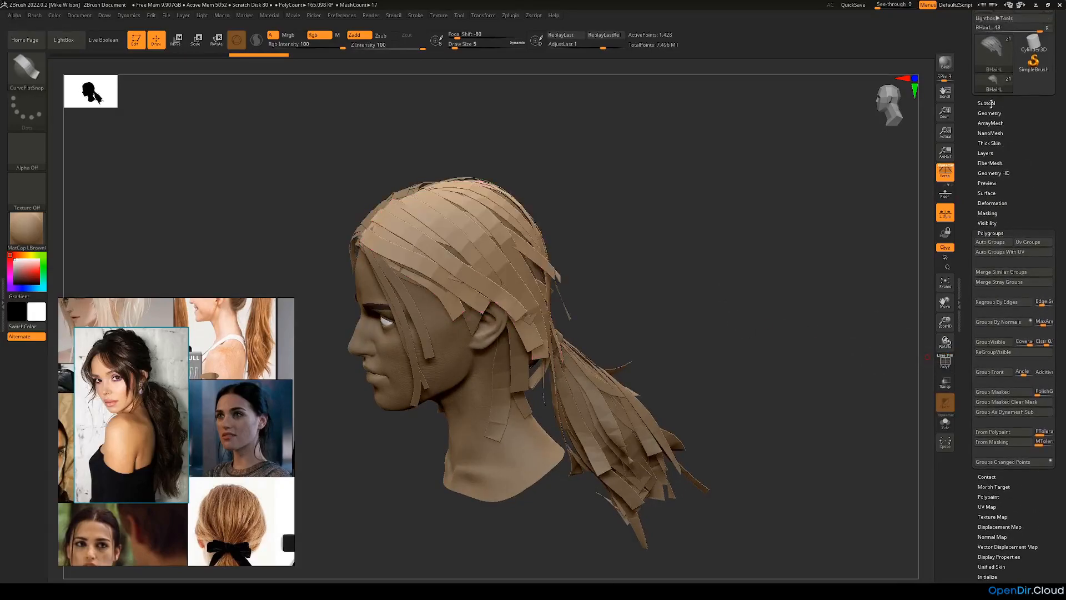
{"action": "left_click", "coordinate": [991, 103]}
{"action": "left_click_drag", "start_coordinate": [862, 199], "coordinate": [805, 215]}
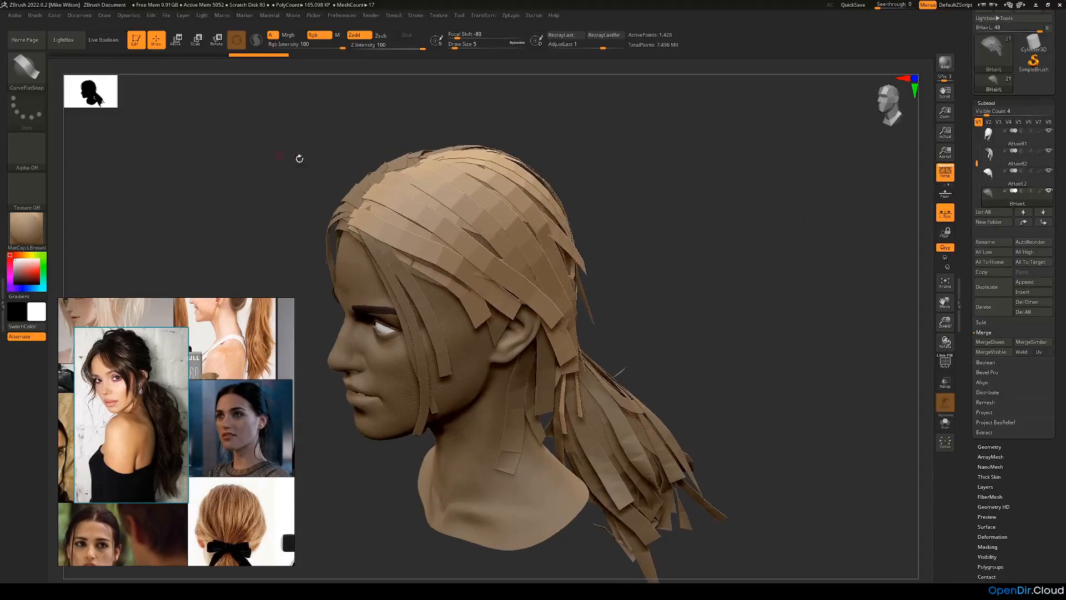
Step: Try to draw a curve hair strip on BHairL from the front parting down to the ear
{"action": "left_click_drag", "start_coordinate": [648, 285], "coordinate": [649, 251]}
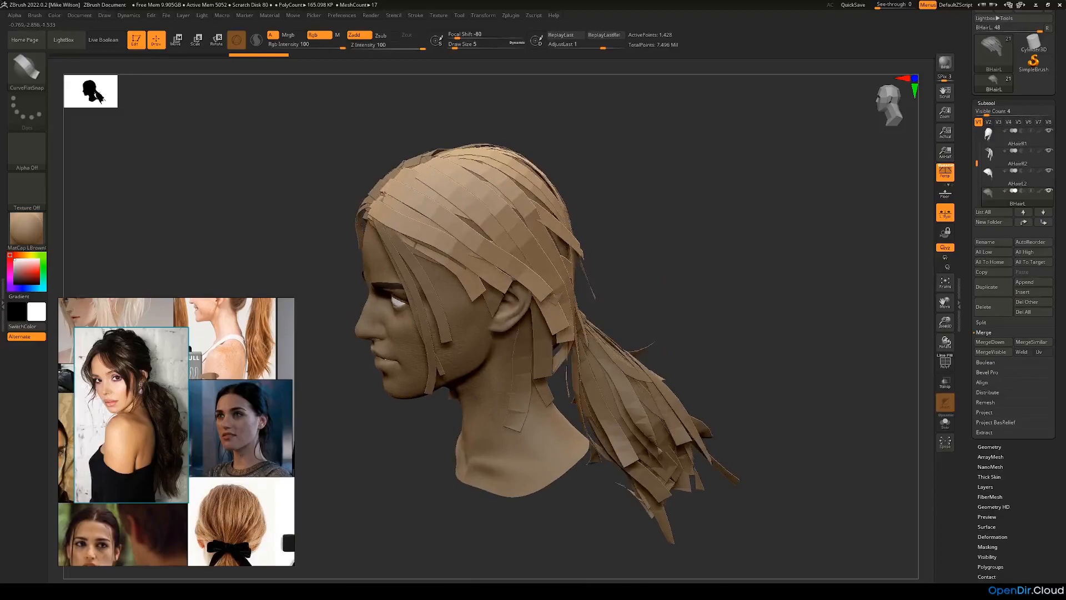
{"action": "left_click_drag", "start_coordinate": [380, 190], "coordinate": [474, 266]}
{"action": "left_click_drag", "start_coordinate": [494, 382], "coordinate": [495, 382]}
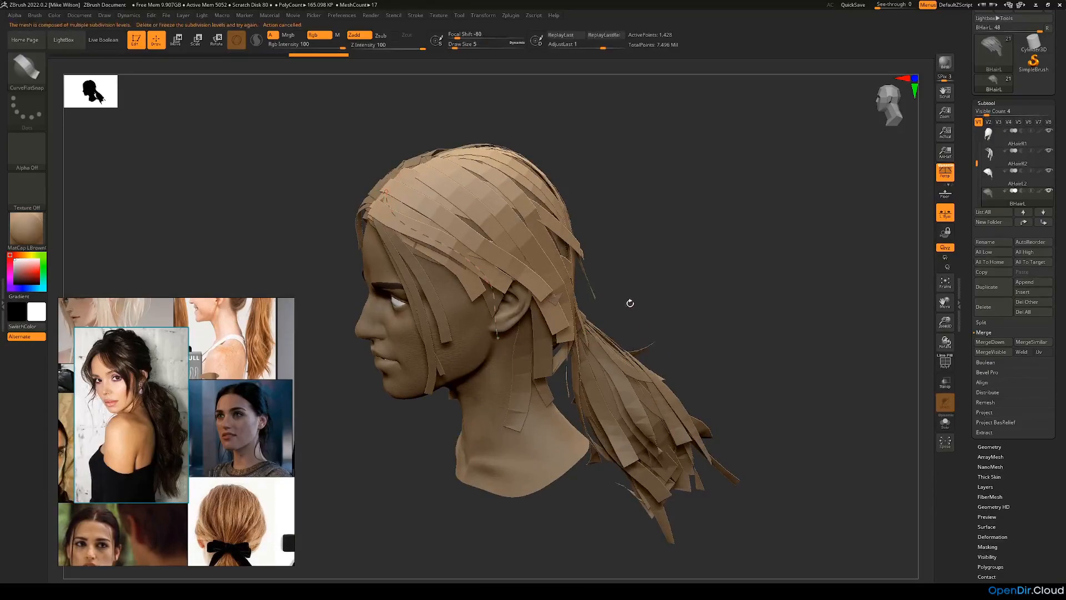
Step: Switch BHairL to subdivision level 1 and delete its higher subdivision levels
{"action": "left_click_drag", "start_coordinate": [648, 286], "coordinate": [661, 282]}
{"action": "left_click", "coordinate": [994, 103]}
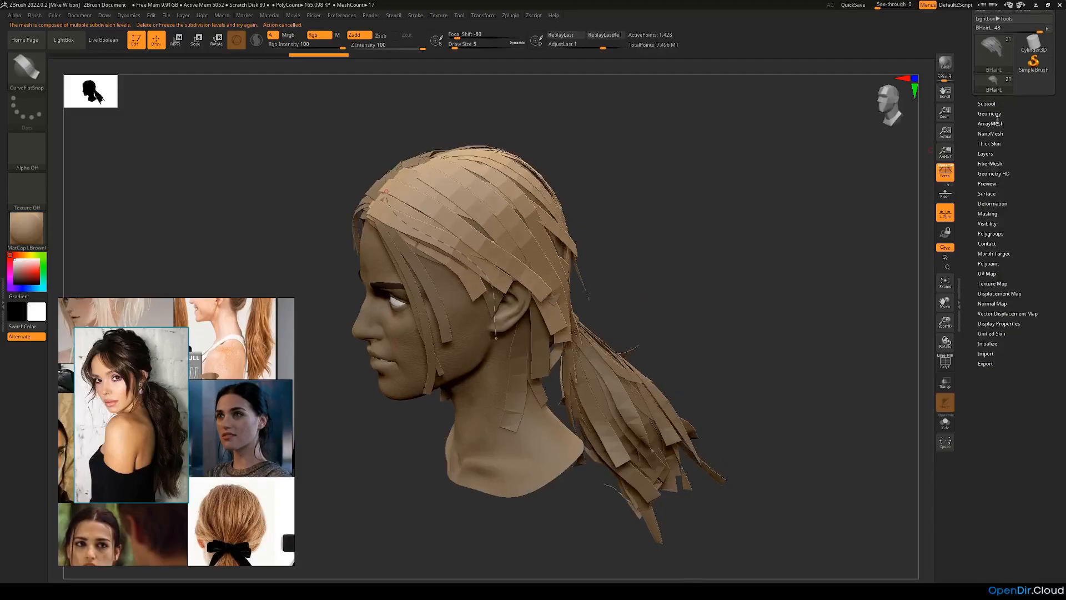
{"action": "left_click", "coordinate": [994, 114]}
{"action": "left_click", "coordinate": [990, 126]}
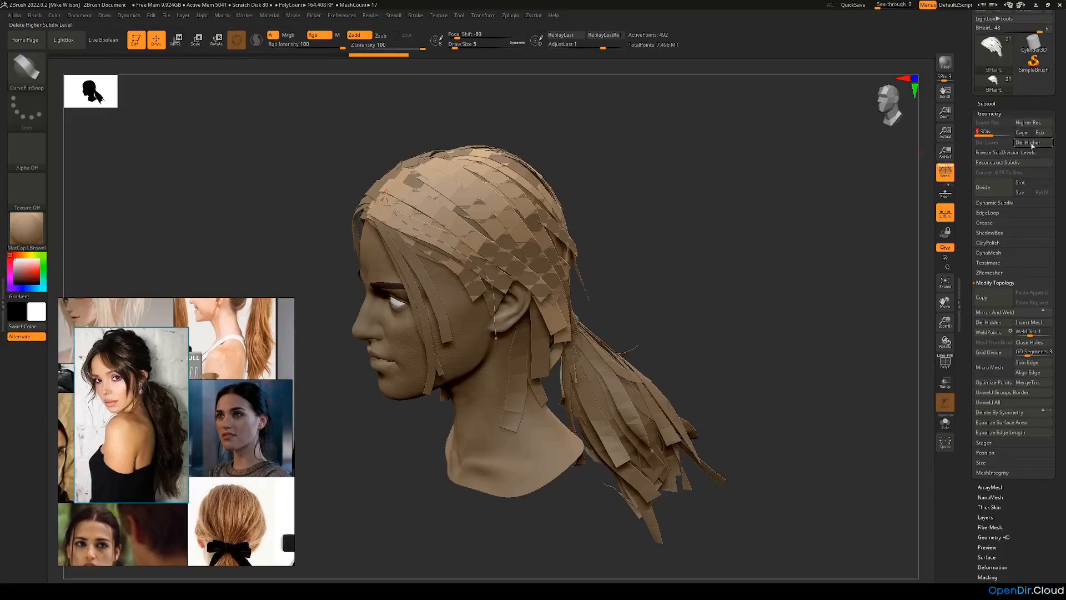
{"action": "left_click", "coordinate": [1028, 142]}
Step: Draw a thin curve hair strip on BHairL from the front parting along the hairline down past the ear
{"action": "left_click_drag", "start_coordinate": [772, 247], "coordinate": [544, 247]}
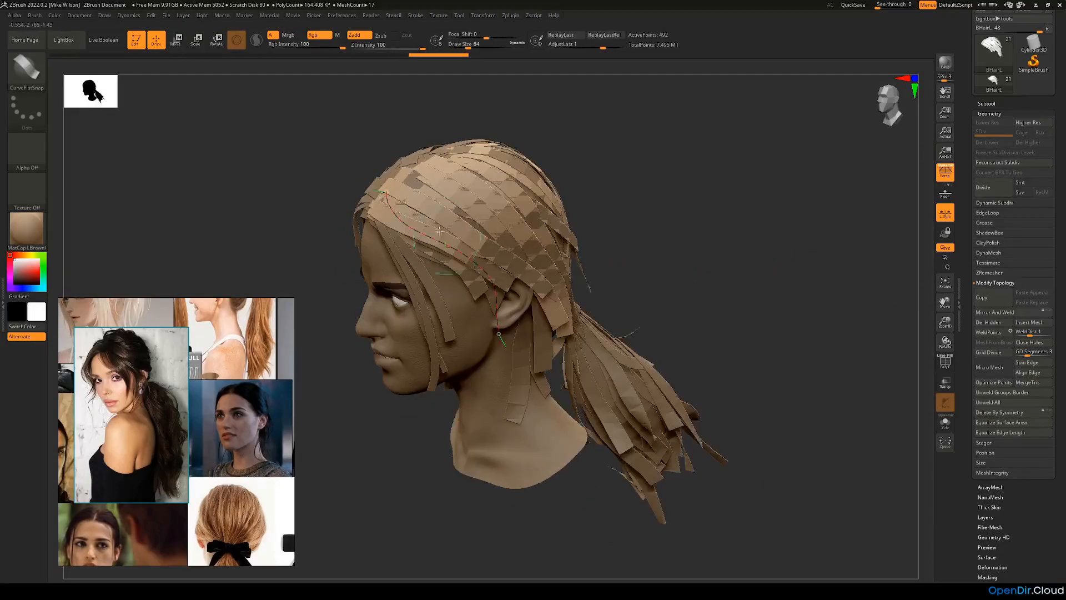
{"action": "left_click_drag", "start_coordinate": [383, 190], "coordinate": [387, 196]}
{"action": "left_click_drag", "start_coordinate": [603, 187], "coordinate": [686, 194]}
{"action": "key", "text": "ctrl+z"}
{"action": "left_click", "coordinate": [367, 198]}
{"action": "left_click_drag", "start_coordinate": [564, 219], "coordinate": [504, 239]}
{"action": "left_click_drag", "start_coordinate": [567, 258], "coordinate": [620, 276]}
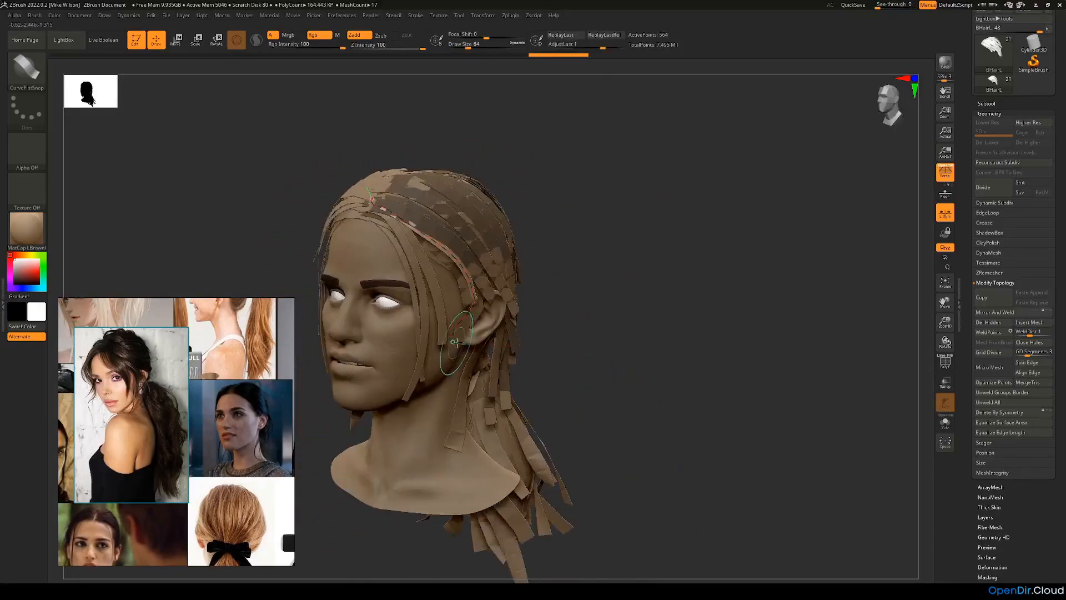
{"action": "left_click_drag", "start_coordinate": [478, 315], "coordinate": [467, 340]}
{"action": "left_click_drag", "start_coordinate": [601, 305], "coordinate": [570, 301]}
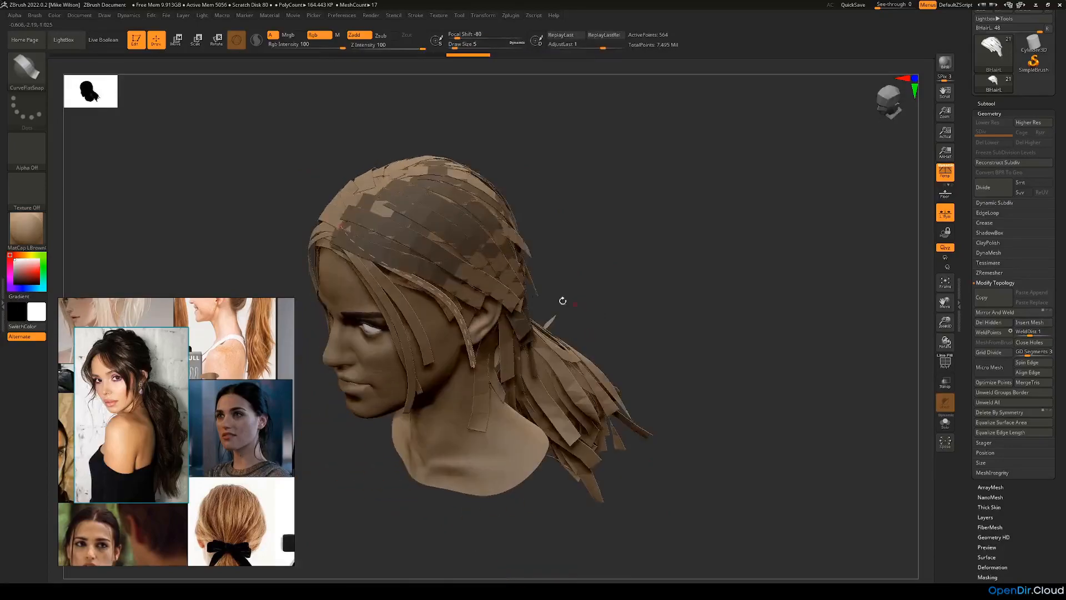
Step: Adjust the new strip's root end so it sits at the front parting, checking it from the front and side
{"action": "mouse_move", "coordinate": [602, 236]}
{"action": "left_mouse_down"}
{"action": "mouse_move", "coordinate": [540, 245]}
{"action": "mouse_move", "coordinate": [534, 234]}
{"action": "mouse_move", "coordinate": [433, 234]}
{"action": "left_mouse_up"}
{"action": "left_click", "coordinate": [402, 246]}
{"action": "left_click", "coordinate": [334, 225]}
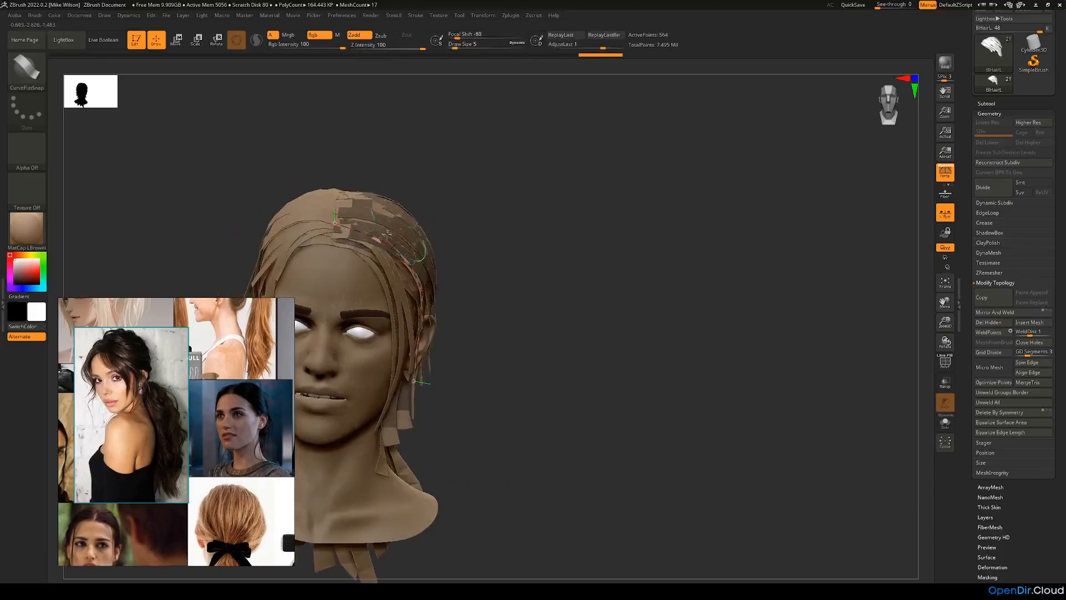
{"action": "left_click", "coordinate": [327, 229]}
{"action": "left_click", "coordinate": [336, 224]}
{"action": "left_click_drag", "start_coordinate": [471, 243], "coordinate": [345, 239]}
{"action": "left_click_drag", "start_coordinate": [263, 239], "coordinate": [350, 228]}
{"action": "left_click", "coordinate": [348, 229]}
{"action": "mouse_move", "coordinate": [238, 238]}
{"action": "left_mouse_down"}
{"action": "mouse_move", "coordinate": [276, 257]}
{"action": "mouse_move", "coordinate": [306, 241]}
{"action": "left_mouse_up"}
{"action": "key", "text": "ctrl+z"}
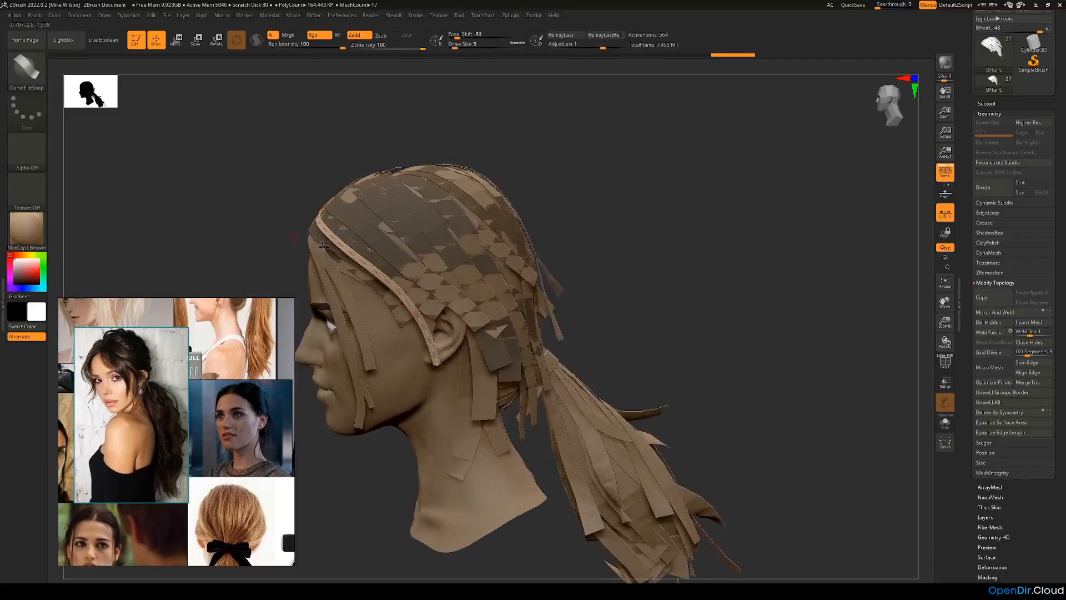
Step: Reshape the strip's lower length over the ear and pull its curve closer to the side of the head
{"action": "left_click", "coordinate": [455, 348]}
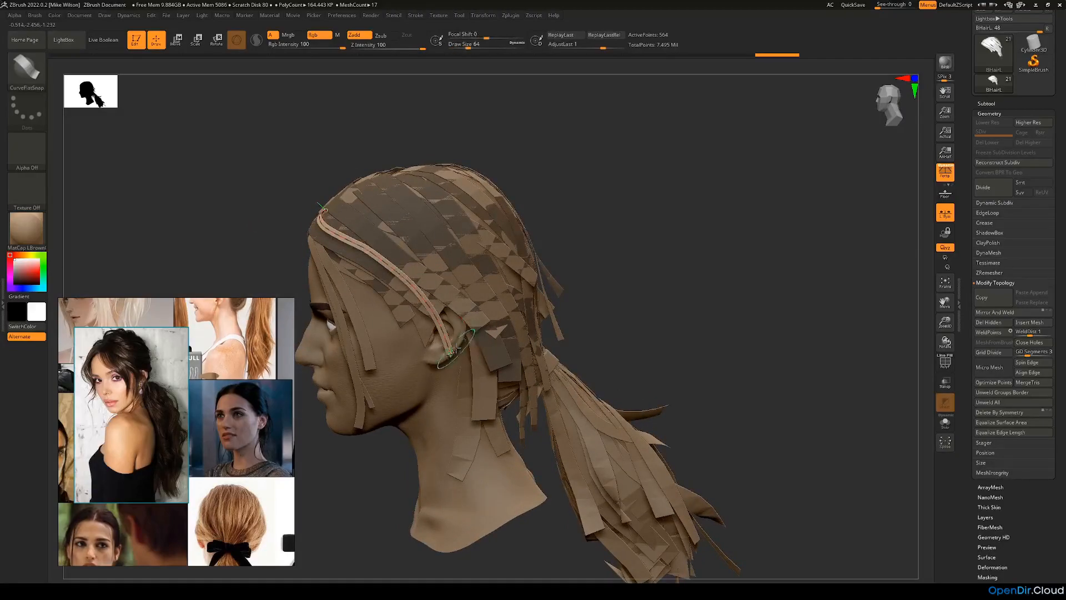
{"action": "left_click_drag", "start_coordinate": [429, 384], "coordinate": [426, 392]}
{"action": "left_click_drag", "start_coordinate": [636, 275], "coordinate": [497, 244]}
{"action": "key", "text": "ctrl+z"}
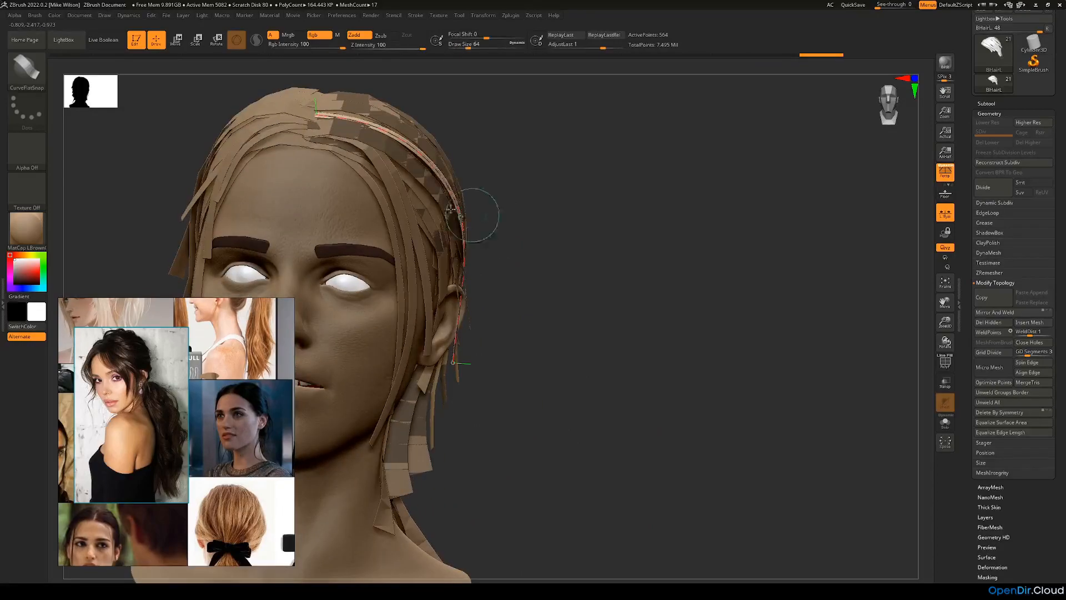
{"action": "left_click_drag", "start_coordinate": [440, 194], "coordinate": [437, 195]}
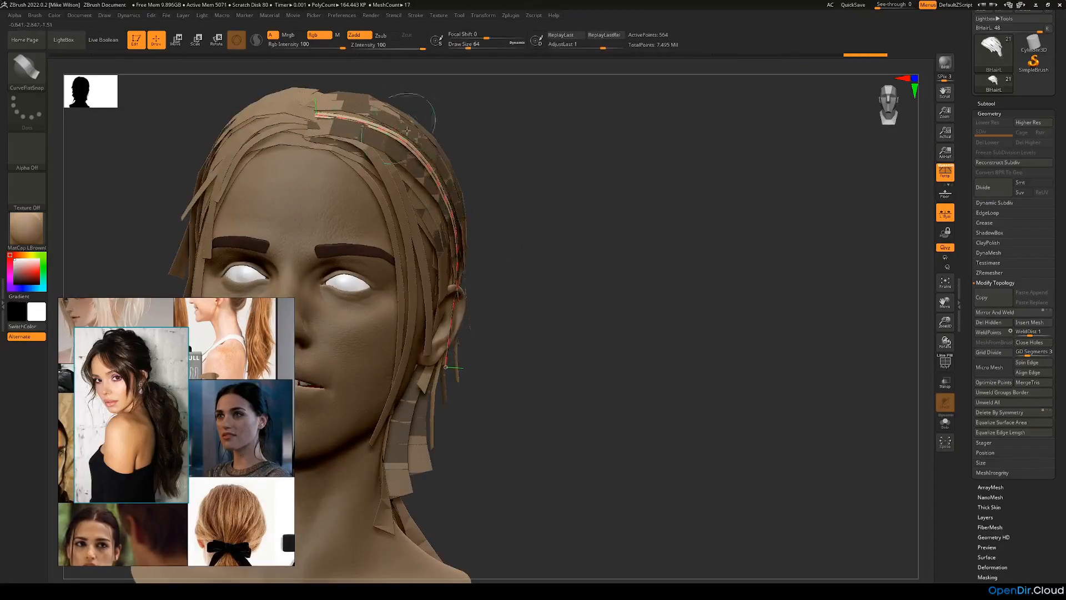
Step: Refine the strip's curve between the parting and the ear, and finish editing it
{"action": "mouse_move", "coordinate": [500, 160]}
{"action": "left_mouse_down"}
{"action": "mouse_move", "coordinate": [565, 250]}
{"action": "mouse_move", "coordinate": [497, 345]}
{"action": "mouse_move", "coordinate": [456, 378]}
{"action": "mouse_move", "coordinate": [647, 300]}
{"action": "mouse_move", "coordinate": [643, 292]}
{"action": "mouse_move", "coordinate": [542, 305]}
{"action": "mouse_move", "coordinate": [581, 291]}
{"action": "left_mouse_up"}
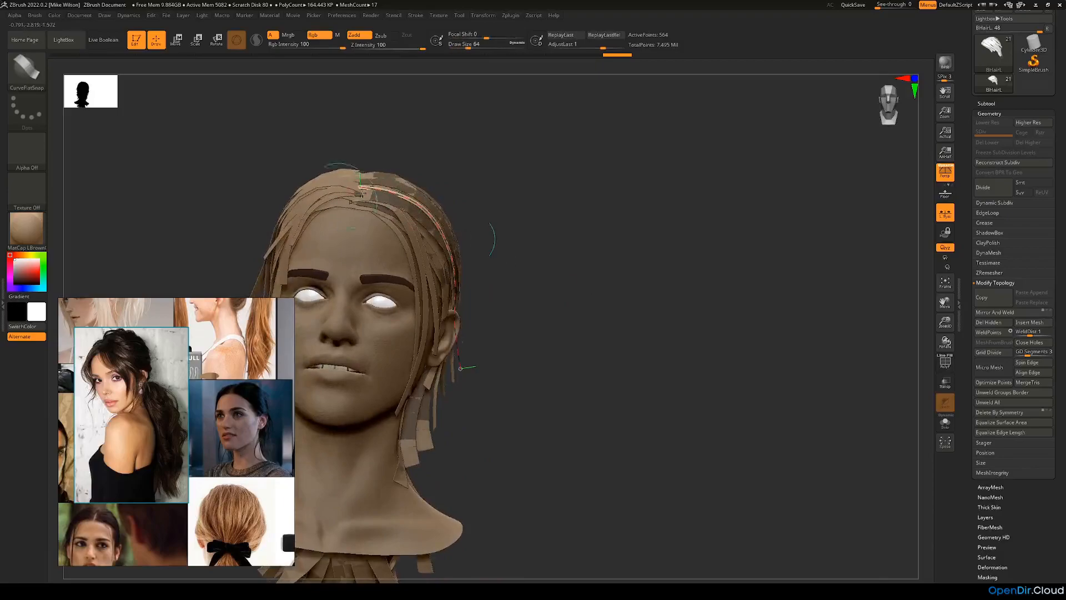
{"action": "left_click_drag", "start_coordinate": [453, 232], "coordinate": [527, 340]}
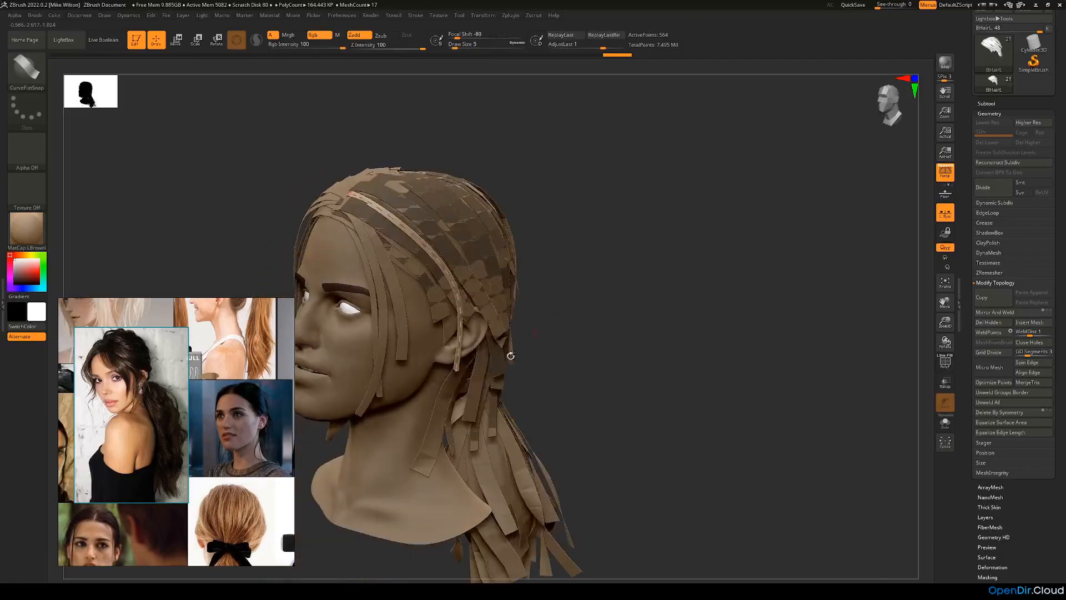
{"action": "left_click_drag", "start_coordinate": [459, 381], "coordinate": [543, 378]}
{"action": "left_click_drag", "start_coordinate": [556, 311], "coordinate": [507, 272]}
{"action": "left_click", "coordinate": [519, 276]}
{"action": "mouse_move", "coordinate": [602, 288]}
{"action": "left_mouse_down"}
{"action": "mouse_move", "coordinate": [609, 307]}
{"action": "mouse_move", "coordinate": [629, 312]}
{"action": "left_mouse_up"}
Step: Hide the AHairL2 subtool and draw a second BHairL strip from higher on the parting down to the ear
{"action": "left_click", "coordinate": [986, 104]}
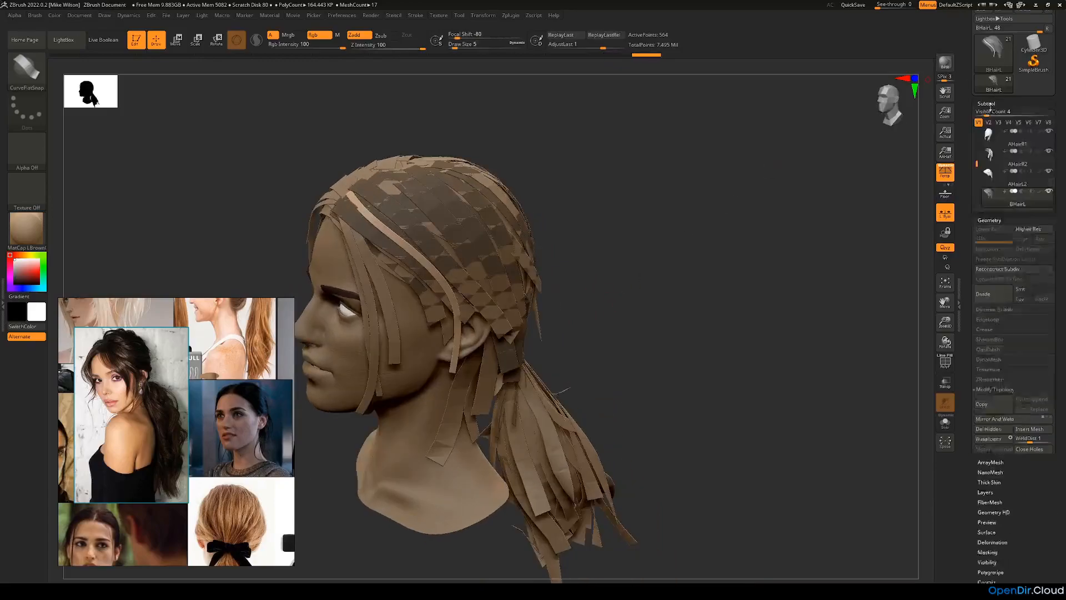
{"action": "left_click_drag", "start_coordinate": [731, 260], "coordinate": [600, 248]}
{"action": "left_click_drag", "start_coordinate": [418, 189], "coordinate": [432, 213]}
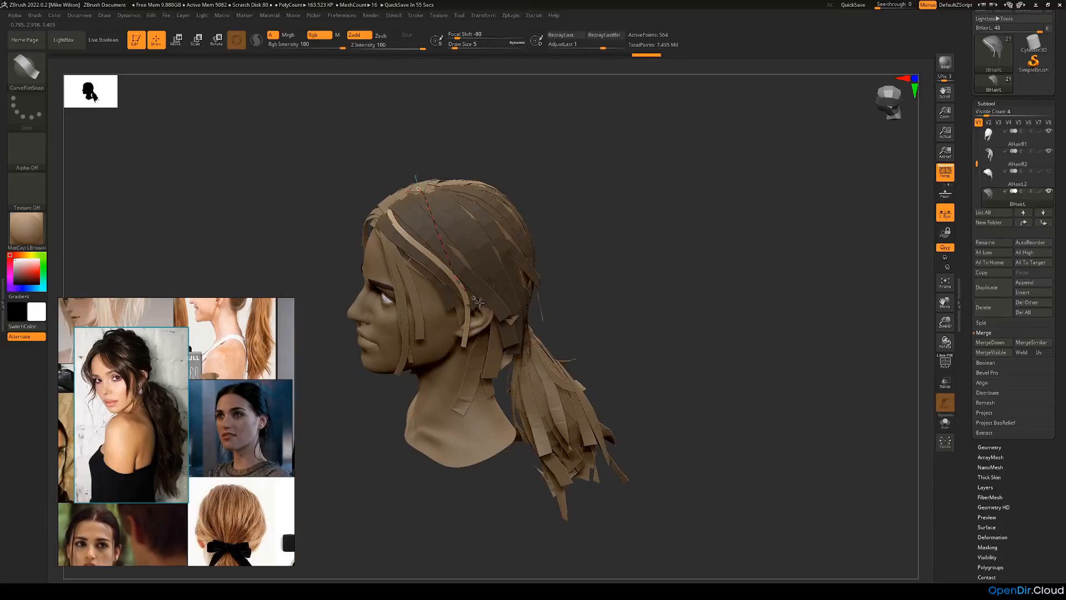
{"action": "left_click_drag", "start_coordinate": [477, 301], "coordinate": [478, 301]}
{"action": "mouse_move", "coordinate": [585, 312]}
{"action": "left_mouse_down"}
{"action": "mouse_move", "coordinate": [595, 309]}
{"action": "mouse_move", "coordinate": [523, 193]}
{"action": "mouse_move", "coordinate": [529, 267]}
{"action": "left_mouse_up"}
Step: Move the second strip's lower end behind the ear and bend its length around the side of the head
{"action": "left_click_drag", "start_coordinate": [472, 367], "coordinate": [475, 374]}
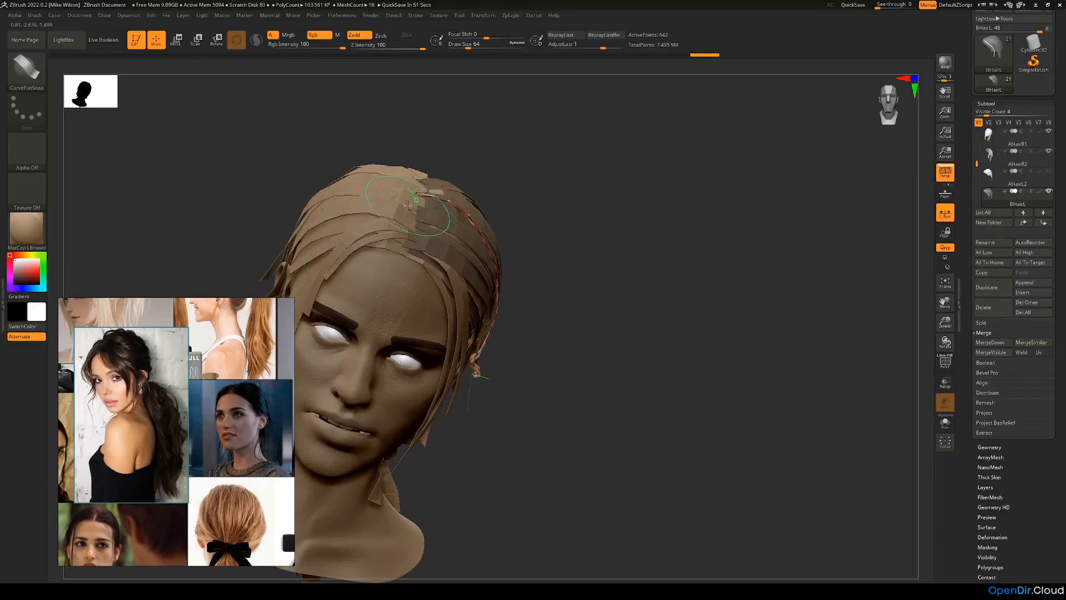
{"action": "left_click_drag", "start_coordinate": [597, 250], "coordinate": [583, 242]}
{"action": "left_click_drag", "start_coordinate": [518, 391], "coordinate": [521, 390]}
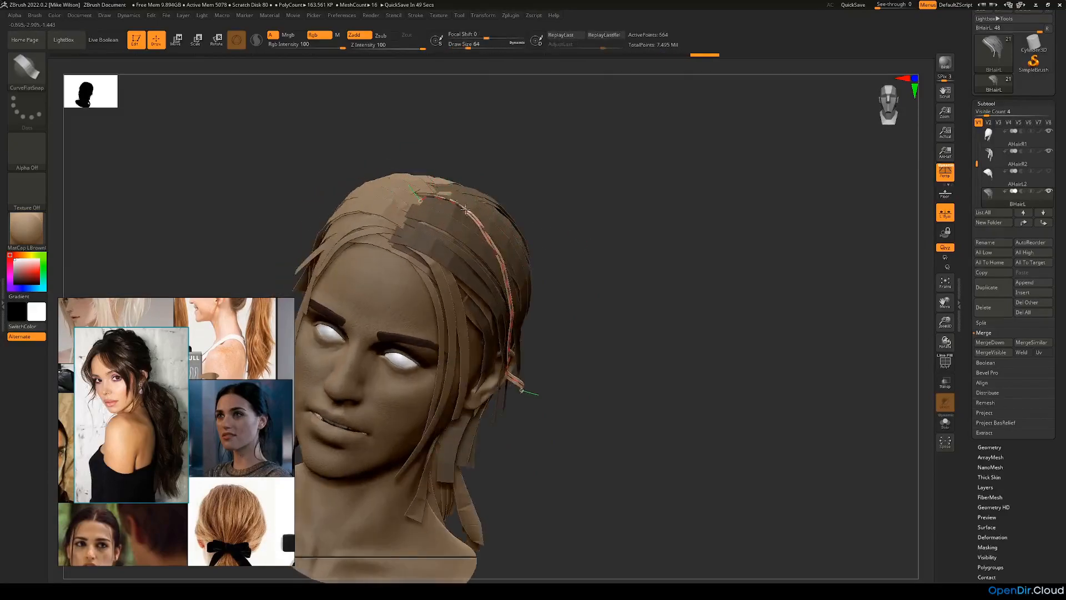
{"action": "left_click", "coordinate": [468, 206]}
{"action": "left_click_drag", "start_coordinate": [550, 212], "coordinate": [696, 229]}
{"action": "left_click_drag", "start_coordinate": [537, 349], "coordinate": [831, 301]}
{"action": "left_click_drag", "start_coordinate": [888, 400], "coordinate": [644, 214]}
Step: Adjust the second BHairL strip's curve along the crown and around the side of the head
{"action": "left_click", "coordinate": [462, 206]}
{"action": "left_click_drag", "start_coordinate": [531, 216], "coordinate": [666, 161]}
{"action": "left_click", "coordinate": [399, 158]}
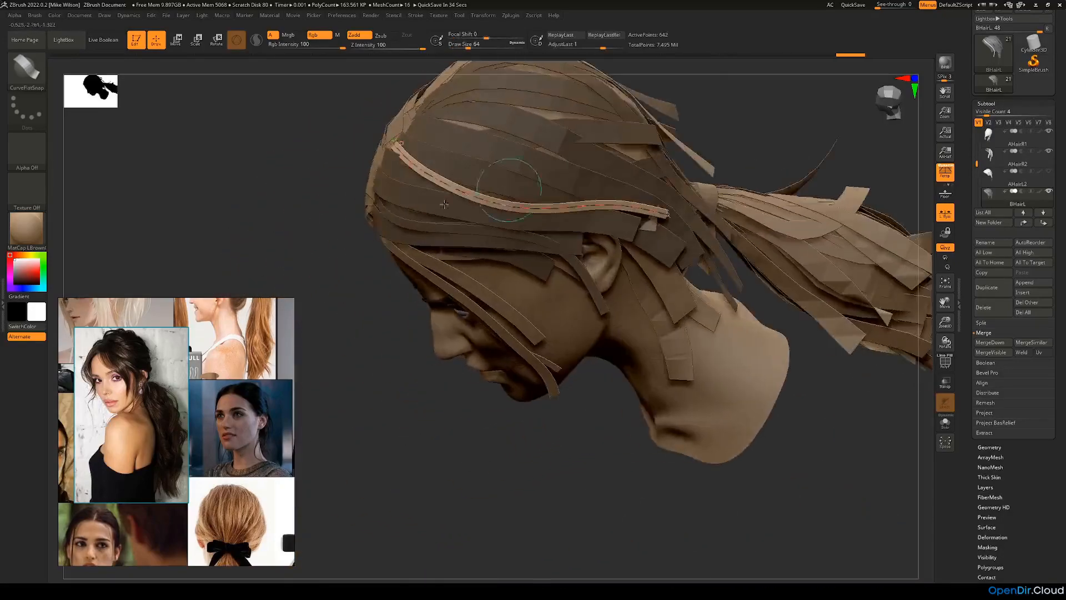
{"action": "left_click_drag", "start_coordinate": [311, 233], "coordinate": [326, 242]}
{"action": "left_click_drag", "start_coordinate": [591, 205], "coordinate": [499, 198]}
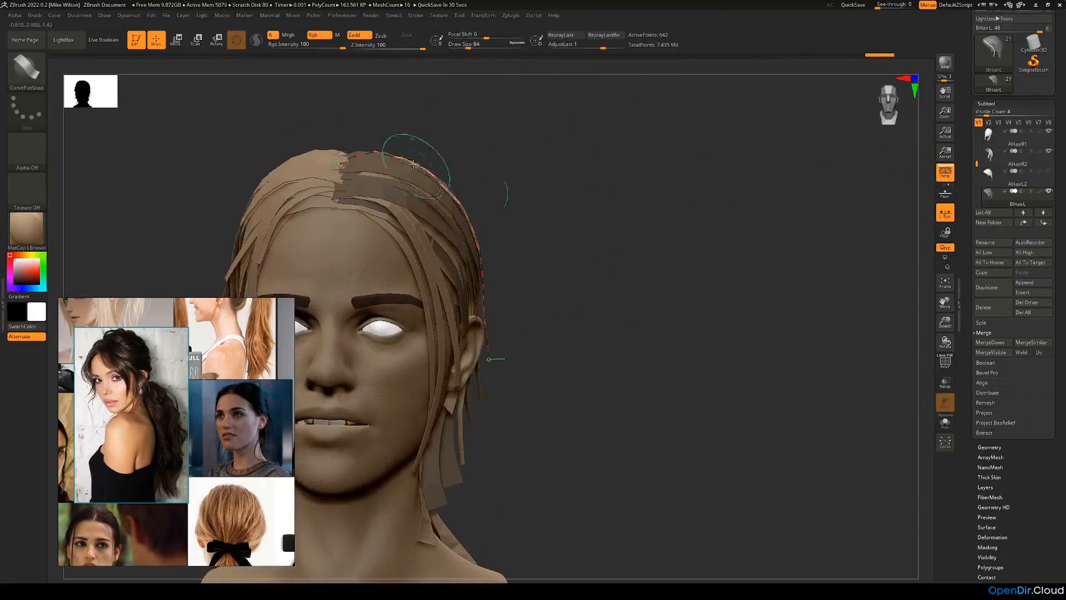
{"action": "left_click", "coordinate": [392, 157]}
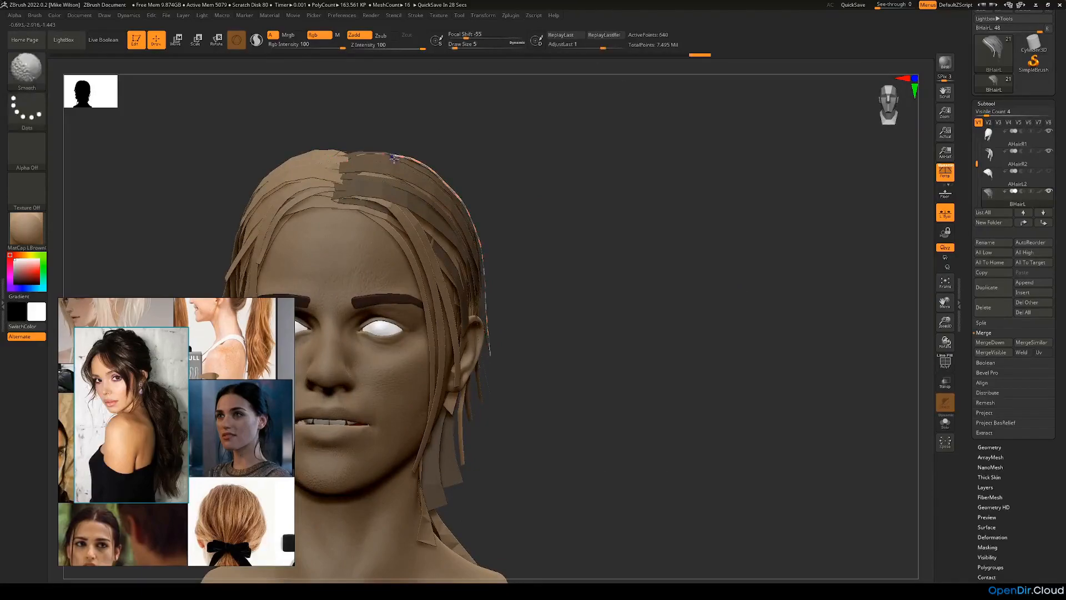
Step: Smooth the second strip's curve over the crown and fit its middle to the side of the head
{"action": "left_click_drag", "start_coordinate": [438, 130], "coordinate": [460, 178]}
{"action": "left_click_drag", "start_coordinate": [446, 283], "coordinate": [457, 276]}
{"action": "left_click_drag", "start_coordinate": [528, 222], "coordinate": [561, 166]}
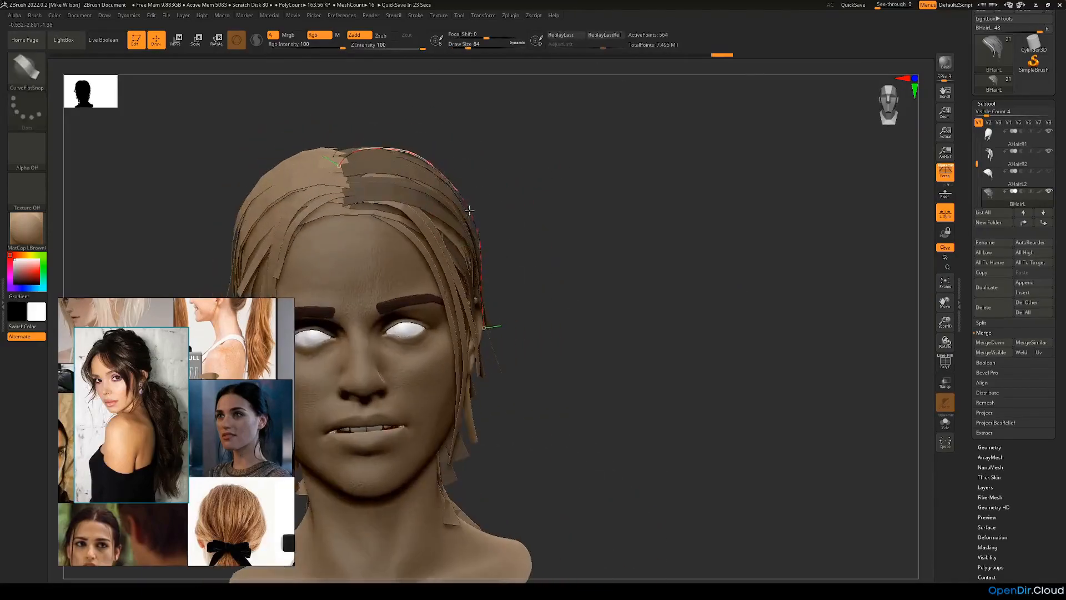
{"action": "left_click_drag", "start_coordinate": [471, 214], "coordinate": [721, 297]}
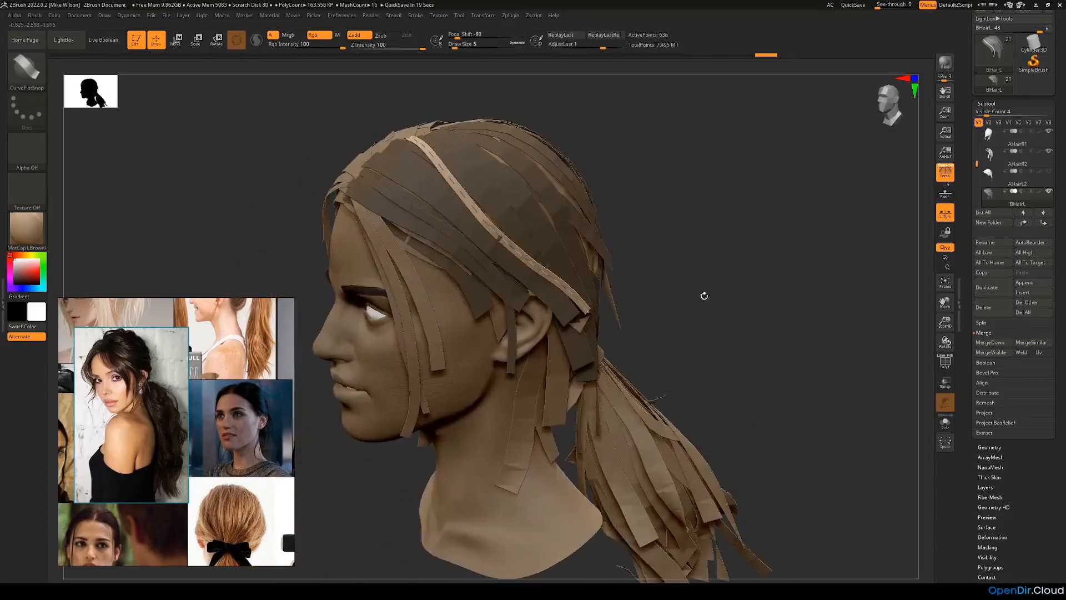
{"action": "left_click_drag", "start_coordinate": [689, 250], "coordinate": [588, 283]}
{"action": "left_click_drag", "start_coordinate": [500, 242], "coordinate": [502, 238]}
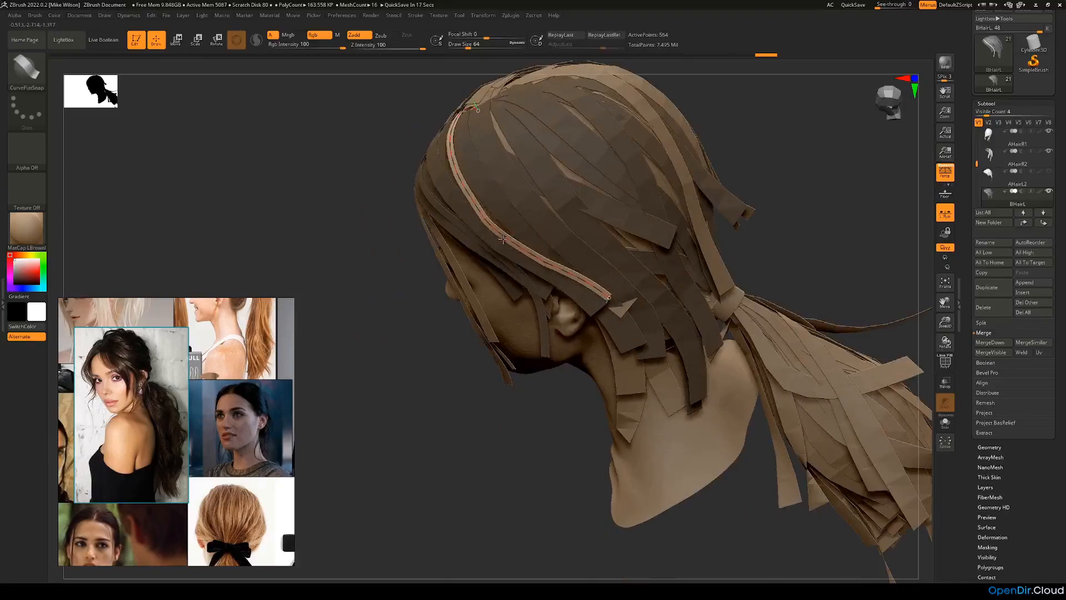
Step: Bend the second strip's lower length so it sweeps down behind the ear
{"action": "left_click_drag", "start_coordinate": [344, 277], "coordinate": [427, 304]}
{"action": "left_click_drag", "start_coordinate": [612, 287], "coordinate": [618, 379]}
{"action": "left_click_drag", "start_coordinate": [701, 297], "coordinate": [639, 331]}
{"action": "left_click", "coordinate": [634, 193]}
{"action": "left_click_drag", "start_coordinate": [664, 209], "coordinate": [844, 194]}
{"action": "left_click_drag", "start_coordinate": [438, 204], "coordinate": [674, 143]}
Step: Refine the second strip's top near the parting and finish editing its curve
{"action": "left_click", "coordinate": [612, 118]}
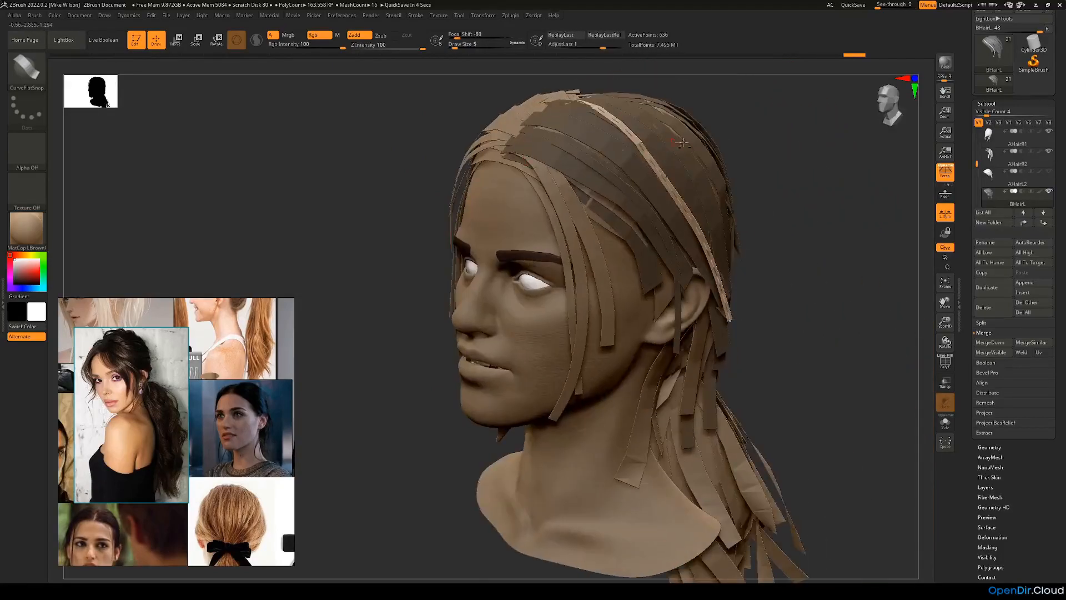
{"action": "left_click", "coordinate": [609, 144]}
{"action": "left_click_drag", "start_coordinate": [763, 146], "coordinate": [770, 252], "text": "alt"}
{"action": "key", "text": "ctrl+z"}
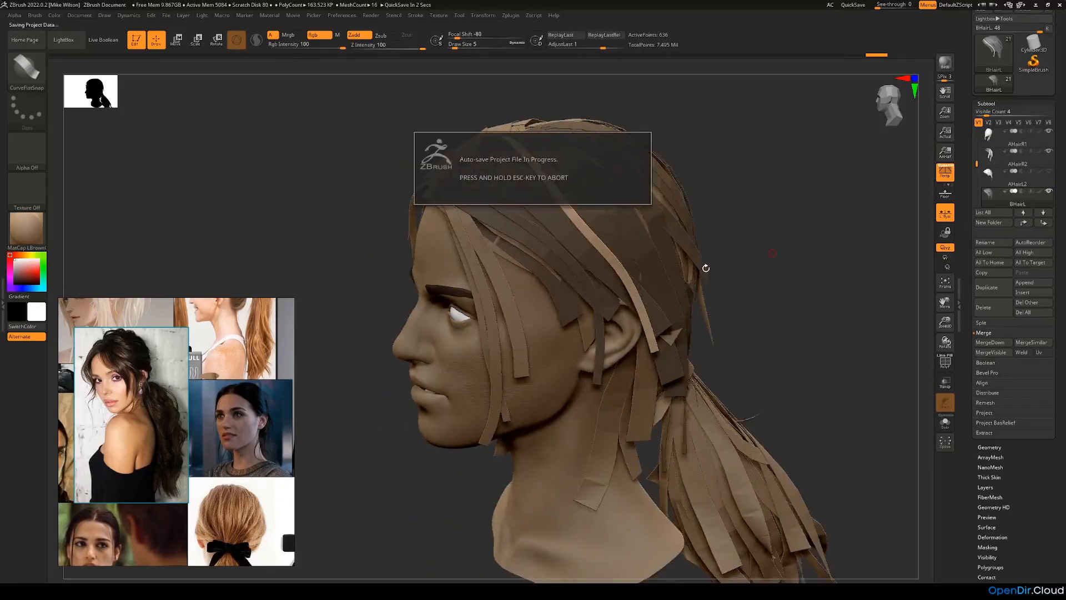
{"action": "key", "text": "Escape"}
{"action": "left_click_drag", "start_coordinate": [706, 268], "coordinate": [707, 271]}
Step: Draw a third strip from the crown down behind the ear and bend its curve around the head
{"action": "left_click_drag", "start_coordinate": [500, 359], "coordinate": [747, 256]}
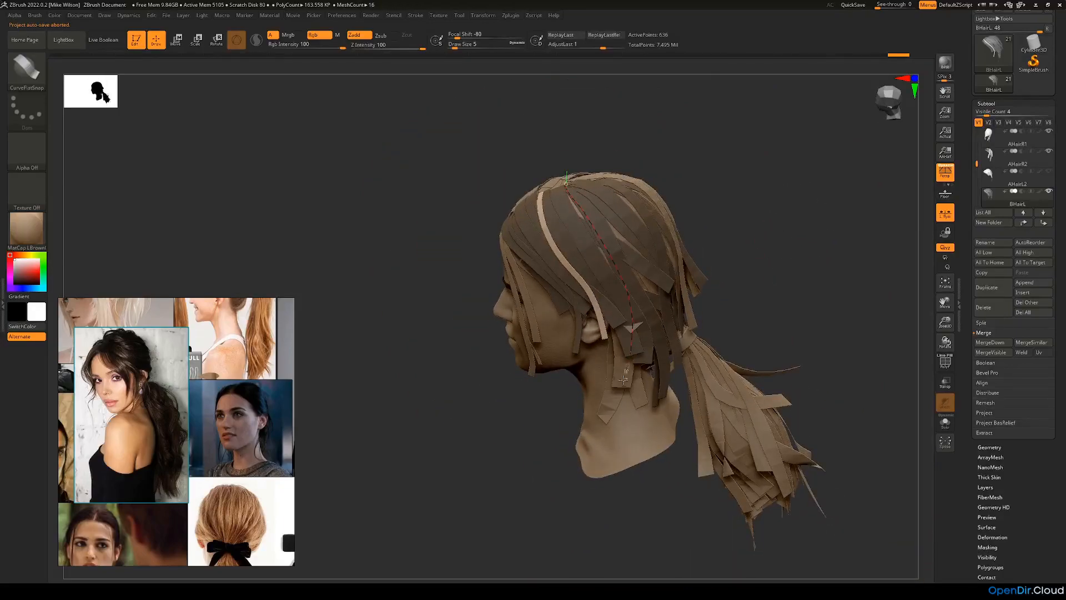
{"action": "mouse_move", "coordinate": [742, 321]}
{"action": "left_mouse_down"}
{"action": "mouse_move", "coordinate": [766, 317]}
{"action": "mouse_move", "coordinate": [672, 239]}
{"action": "mouse_move", "coordinate": [571, 190]}
{"action": "left_mouse_up"}
{"action": "left_click", "coordinate": [565, 185]}
{"action": "left_click_drag", "start_coordinate": [605, 144], "coordinate": [698, 233]}
{"action": "left_click_drag", "start_coordinate": [752, 255], "coordinate": [661, 243]}
{"action": "left_click_drag", "start_coordinate": [659, 186], "coordinate": [638, 185]}
{"action": "left_click", "coordinate": [602, 189]}
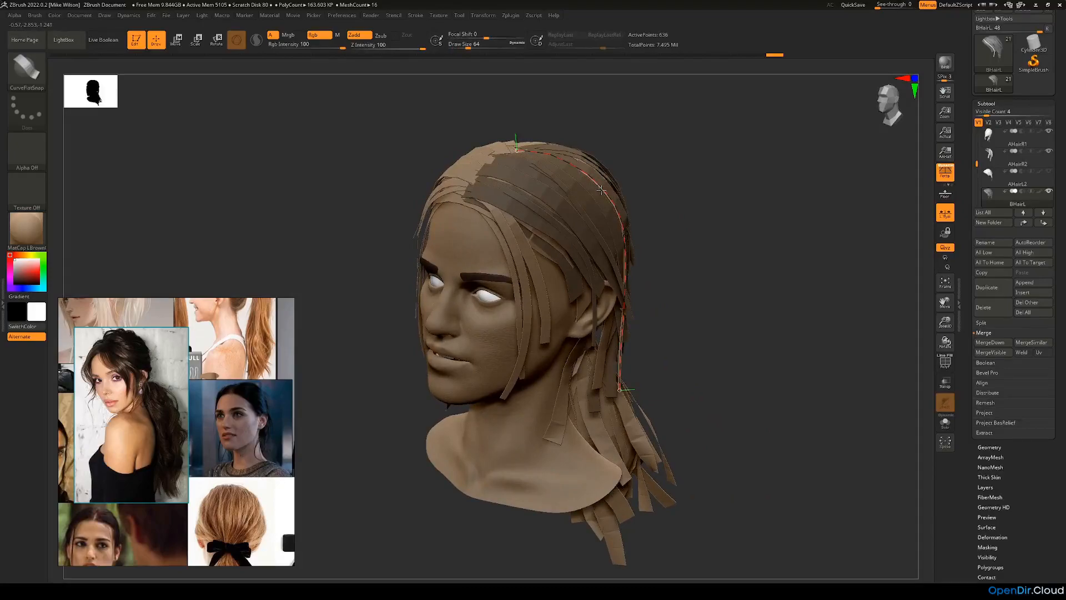
Step: Reshape the third strip's curve from the crown past the back of the ear, and finish editing it
{"action": "right_click_drag", "start_coordinate": [659, 222], "coordinate": [702, 258]}
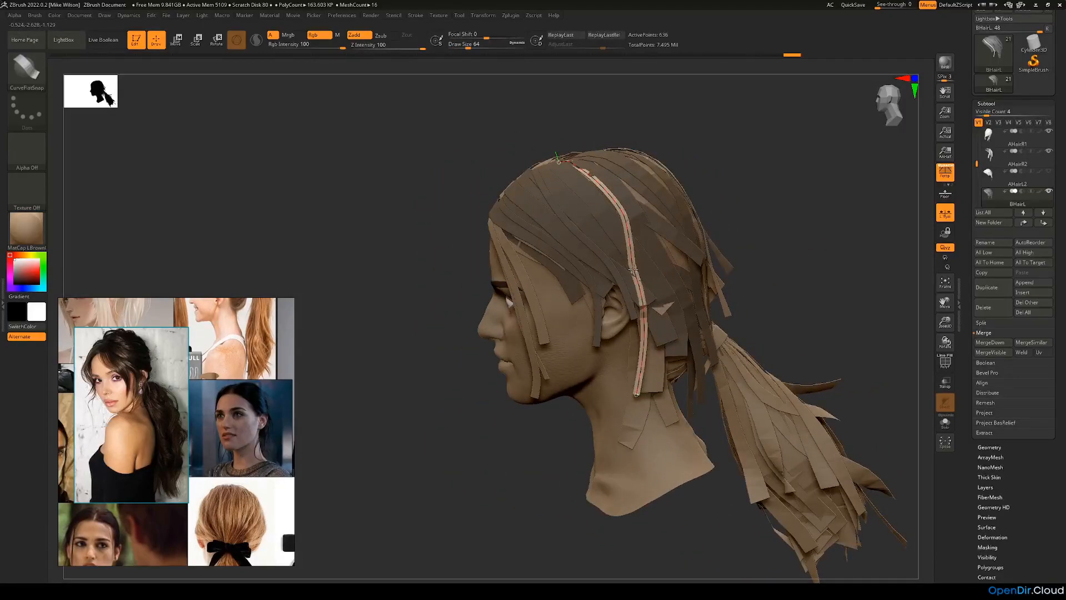
{"action": "left_click", "coordinate": [631, 271]}
{"action": "right_click_drag", "start_coordinate": [797, 266], "coordinate": [698, 305]}
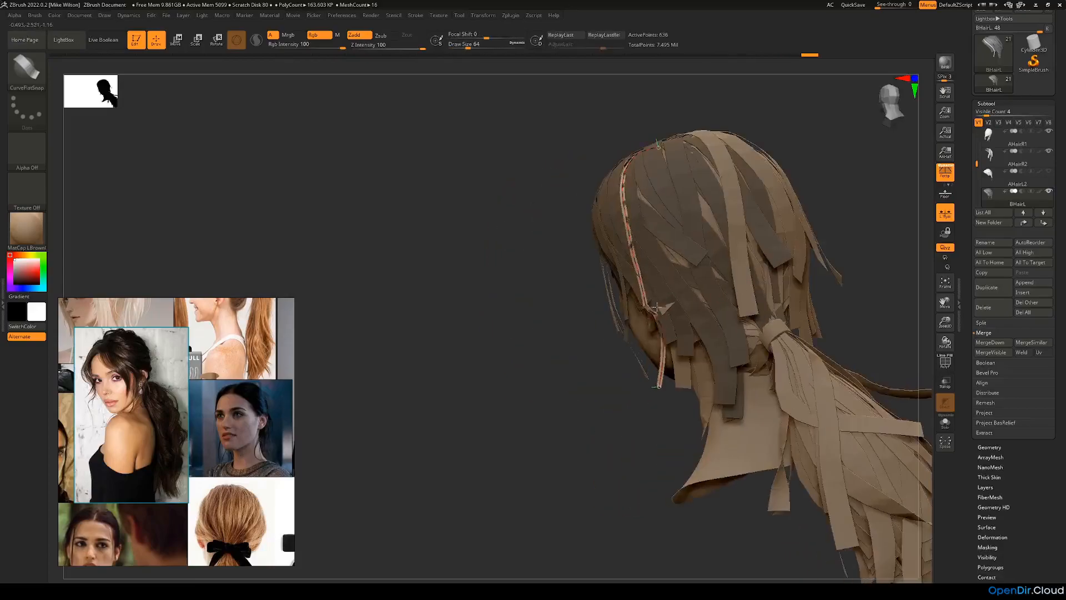
{"action": "key", "text": "ctrl"}
{"action": "mouse_move", "coordinate": [572, 383]}
{"action": "right_mouse_down"}
{"action": "mouse_move", "coordinate": [778, 270]}
{"action": "mouse_move", "coordinate": [747, 278]}
{"action": "mouse_move", "coordinate": [775, 280]}
{"action": "right_mouse_up"}
{"action": "left_click_drag", "start_coordinate": [614, 158], "coordinate": [635, 389]}
{"action": "mouse_move", "coordinate": [507, 264]}
{"action": "right_mouse_down"}
{"action": "mouse_move", "coordinate": [471, 312]}
{"action": "mouse_move", "coordinate": [438, 280]}
{"action": "right_mouse_up"}
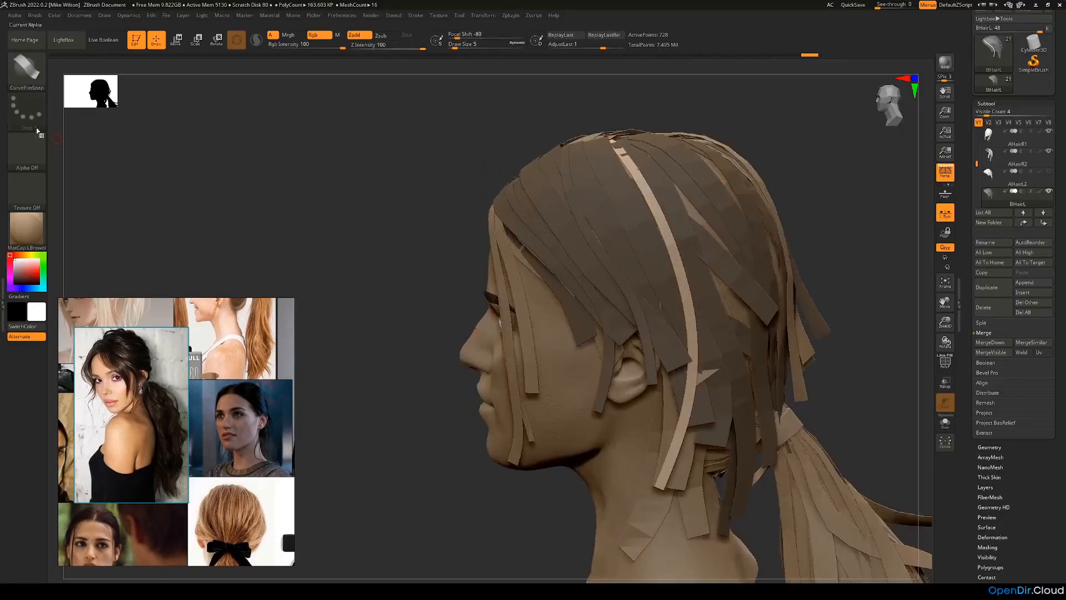
Step: Using the Move brush at a draw size of about 104, adjust the third strip's upper length against the head
{"action": "left_click", "coordinate": [24, 76]}
{"action": "left_click", "coordinate": [318, 73]}
{"action": "key", "text": "space"}
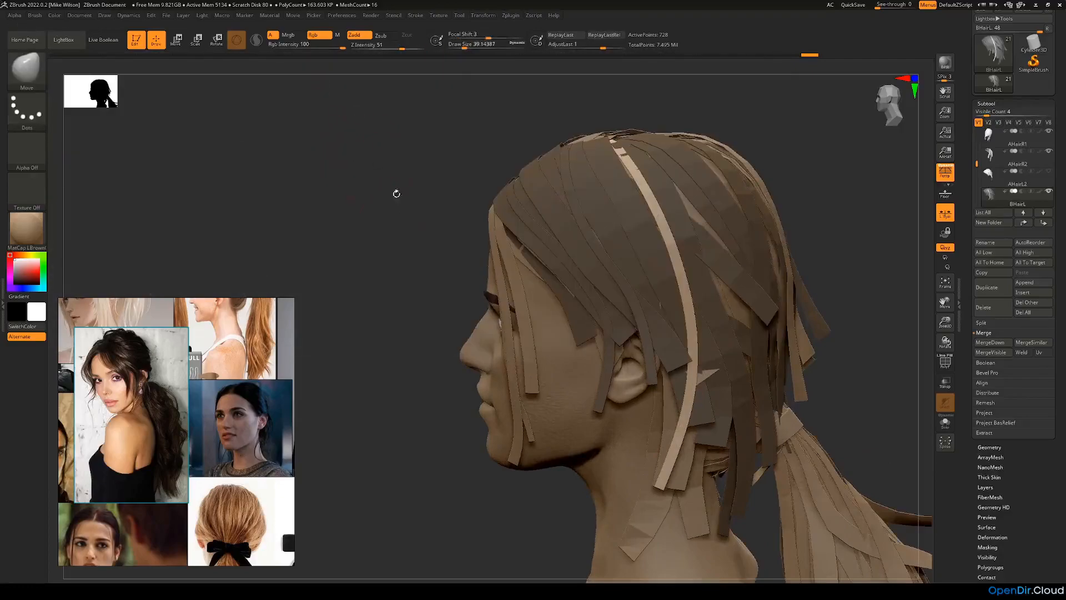
{"action": "right_click_drag", "start_coordinate": [388, 176], "coordinate": [701, 236]}
{"action": "key", "text": "space"}
{"action": "left_click_drag", "start_coordinate": [701, 237], "coordinate": [714, 237]}
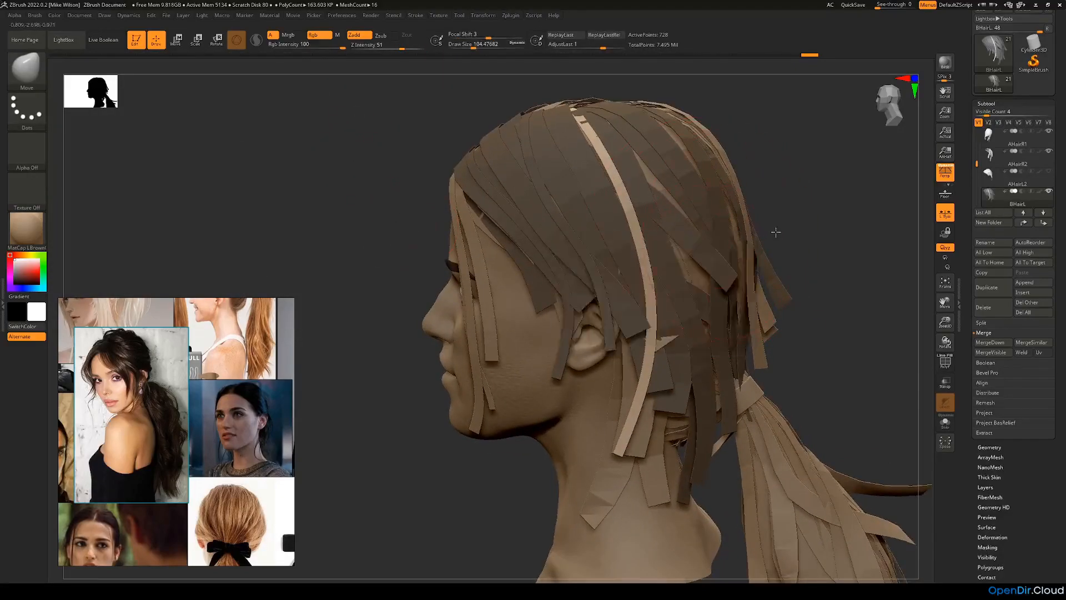
{"action": "right_click_drag", "start_coordinate": [791, 252], "coordinate": [720, 259]}
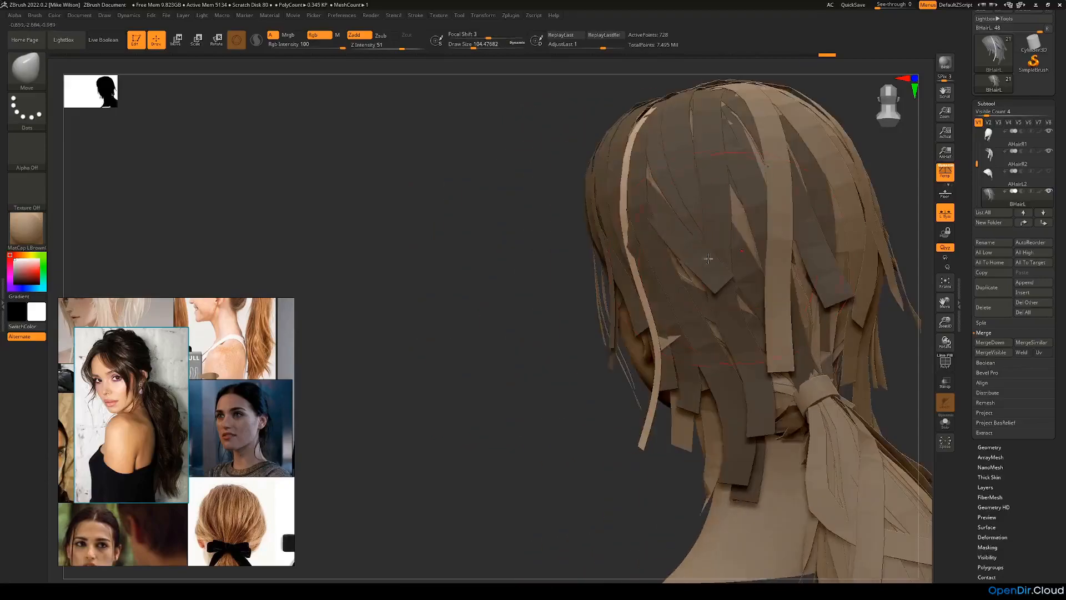
{"action": "right_click_drag", "start_coordinate": [564, 276], "coordinate": [623, 179]}
{"action": "left_click_drag", "start_coordinate": [618, 179], "coordinate": [606, 180]}
Step: Adjust the third strip's lower length behind the ear with the Move brush so it follows the head
{"action": "right_click_drag", "start_coordinate": [722, 203], "coordinate": [826, 186]}
{"action": "left_click_drag", "start_coordinate": [645, 346], "coordinate": [633, 371]}
{"action": "left_click_drag", "start_coordinate": [648, 322], "coordinate": [635, 321]}
{"action": "right_click_drag", "start_coordinate": [831, 316], "coordinate": [781, 314]}
{"action": "right_click_drag", "start_coordinate": [686, 322], "coordinate": [530, 386]}
{"action": "right_click_drag", "start_coordinate": [495, 297], "coordinate": [623, 260]}
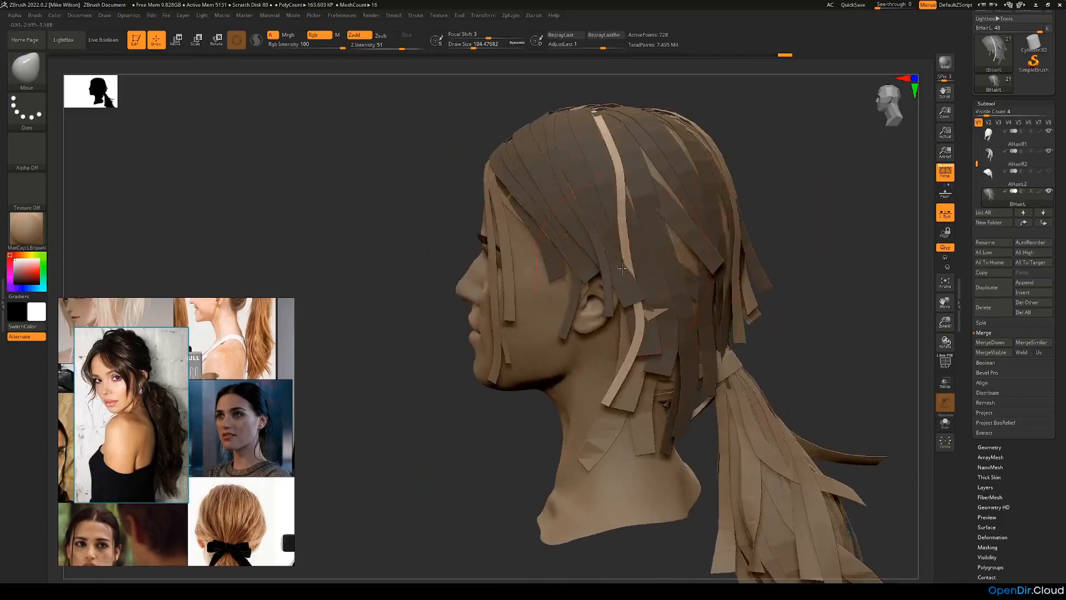
Step: Switch back to the CurveFlatSnap brush and set the draw size to 5
{"action": "left_click", "coordinate": [29, 72]}
{"action": "left_click", "coordinate": [158, 78]}
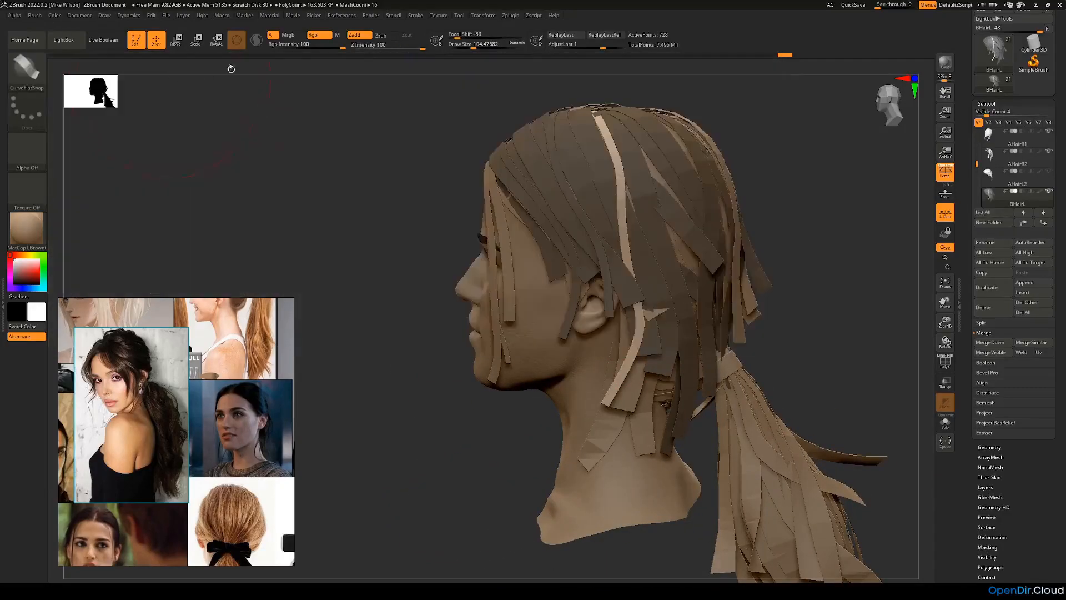
{"action": "left_click", "coordinate": [461, 43]}
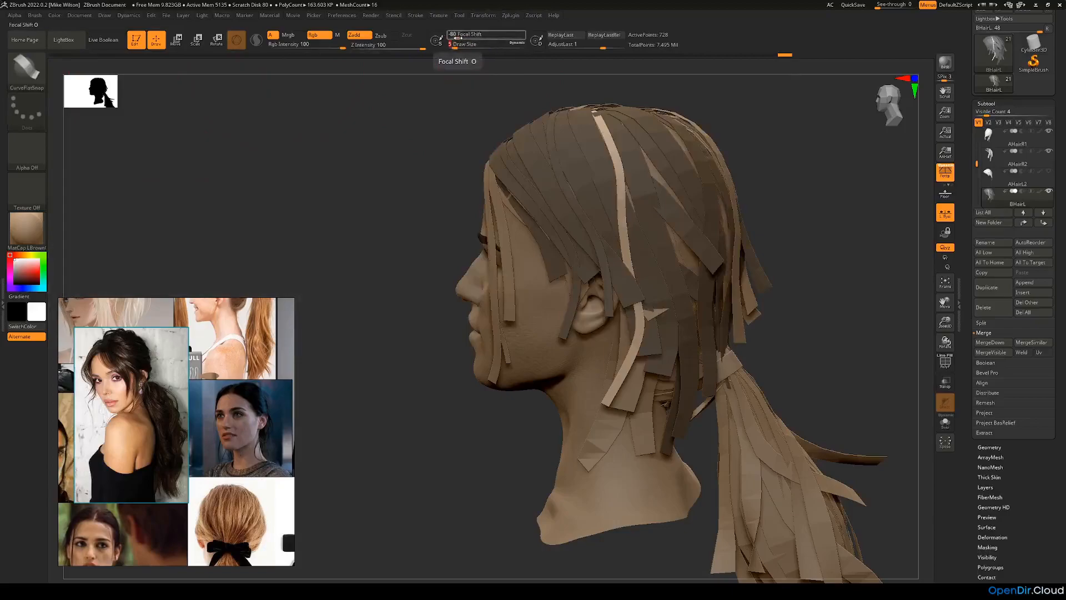
{"action": "key", "text": "Return"}
{"action": "right_click_drag", "start_coordinate": [869, 246], "coordinate": [713, 250]}
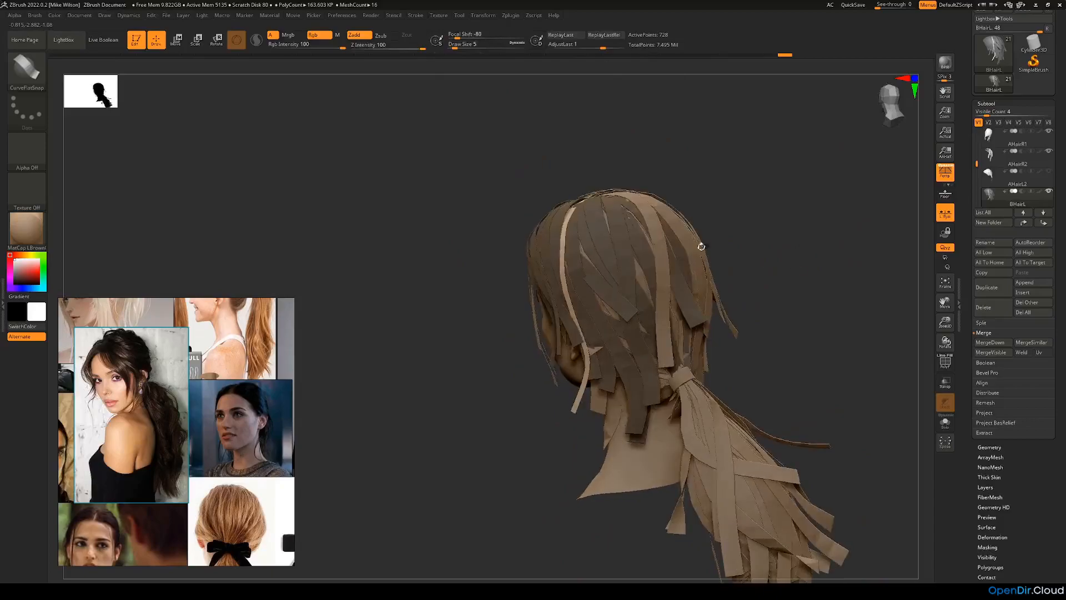
{"action": "left_click_drag", "start_coordinate": [605, 347], "coordinate": [625, 382]}
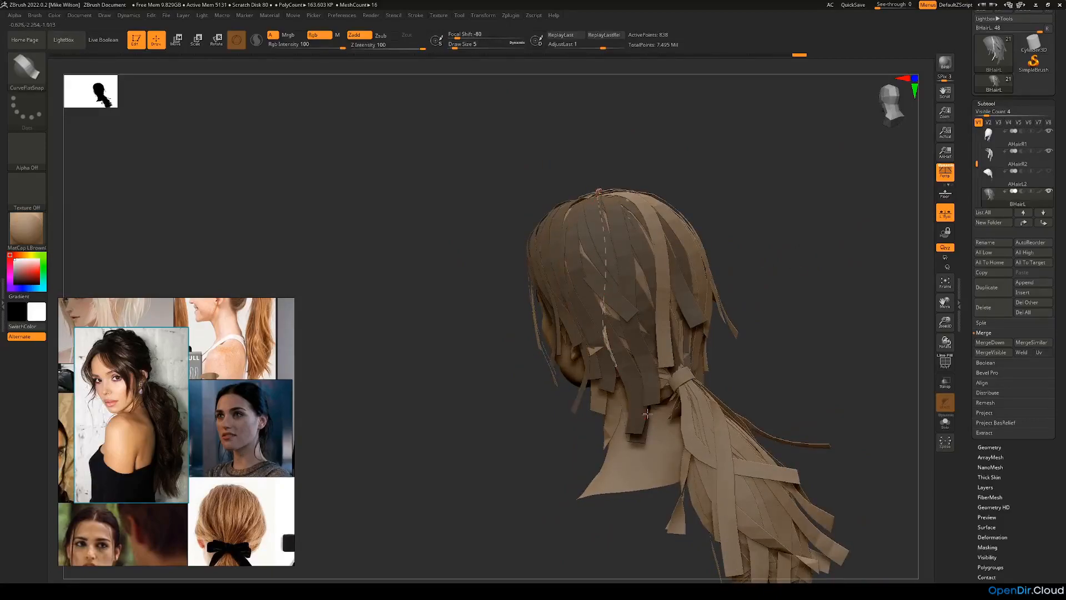
{"action": "right_click_drag", "start_coordinate": [758, 340], "coordinate": [819, 319]}
{"action": "left_click_drag", "start_coordinate": [658, 366], "coordinate": [701, 436]}
{"action": "left_click_drag", "start_coordinate": [794, 274], "coordinate": [802, 303]}
{"action": "key", "text": "ctrl+z"}
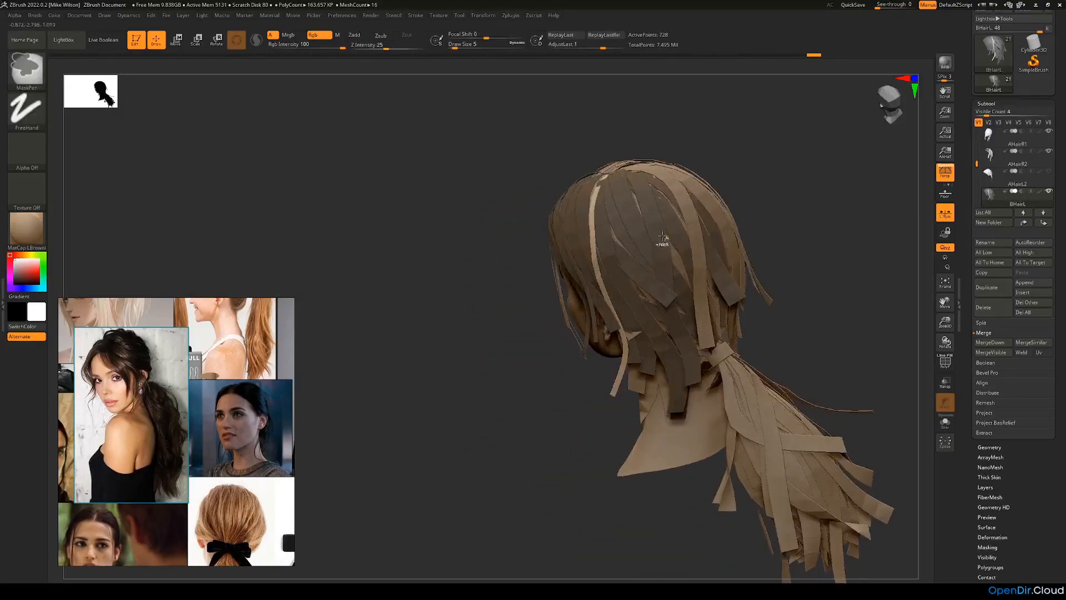
{"action": "left_click_drag", "start_coordinate": [659, 339], "coordinate": [672, 378]}
{"action": "mouse_move", "coordinate": [798, 311]}
{"action": "left_mouse_down"}
{"action": "mouse_move", "coordinate": [805, 294]}
{"action": "mouse_move", "coordinate": [747, 322]}
{"action": "left_mouse_up"}
{"action": "key", "text": "ctrl+z"}
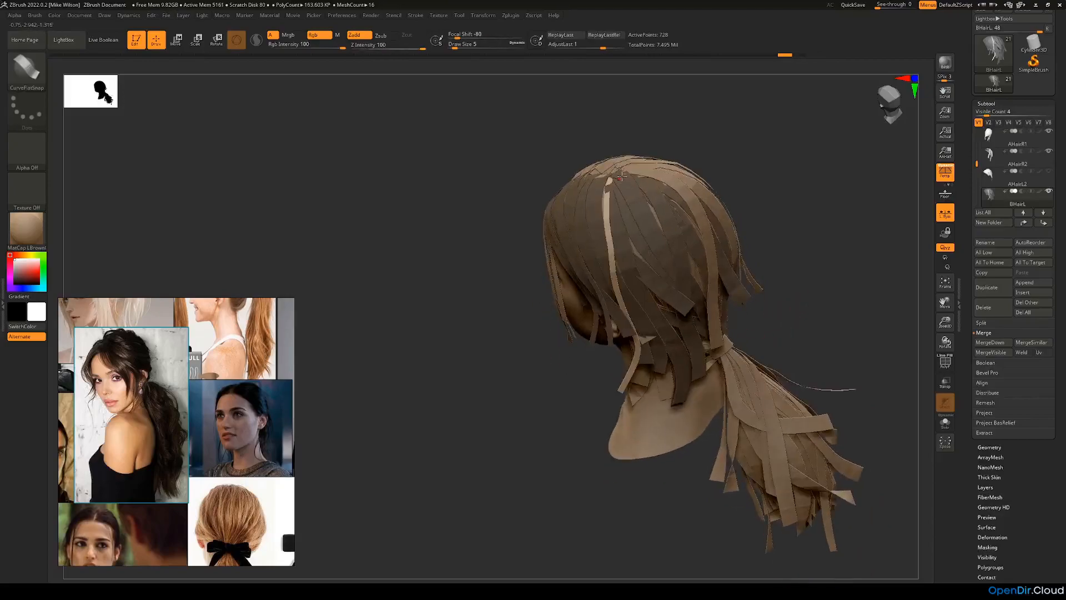
Step: Draw a fourth strip from the crown toward the nape and bend its lower length behind the ear
{"action": "left_click", "coordinate": [683, 370]}
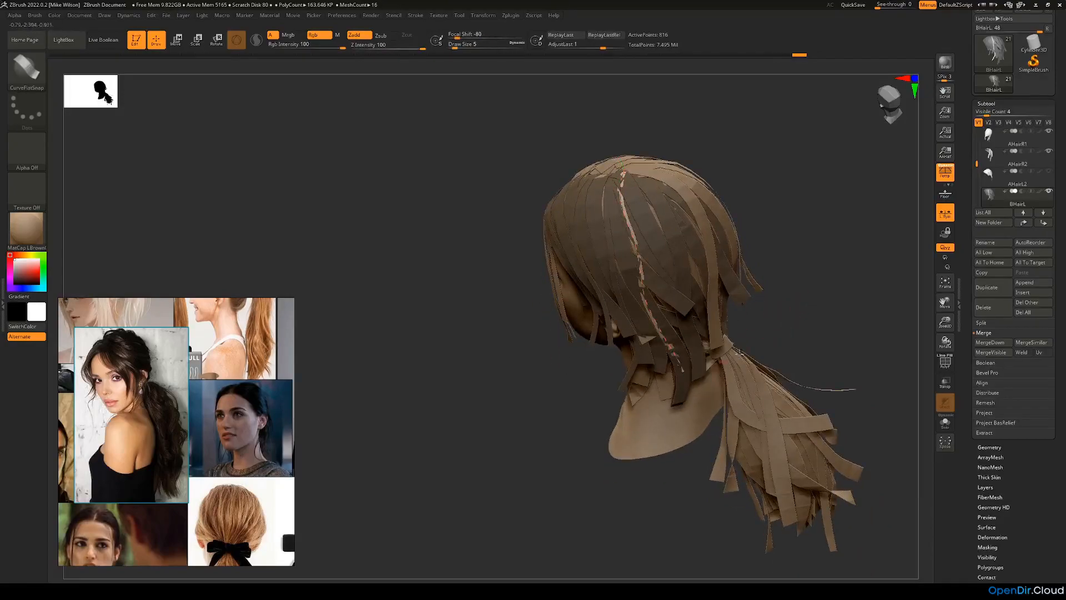
{"action": "left_click_drag", "start_coordinate": [786, 319], "coordinate": [748, 322]}
{"action": "left_click_drag", "start_coordinate": [814, 315], "coordinate": [795, 279]}
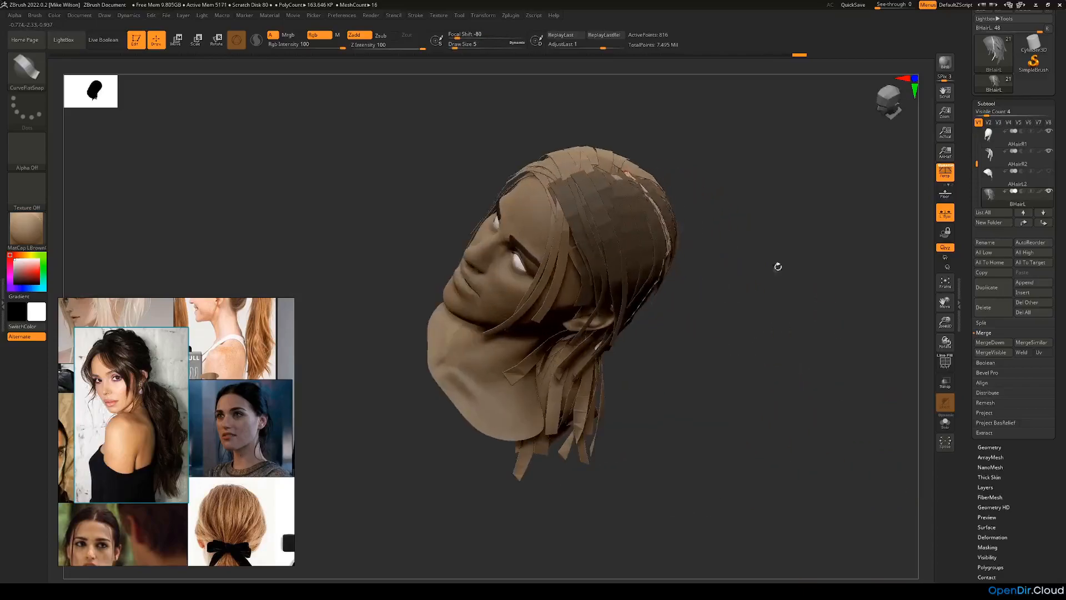
{"action": "left_click_drag", "start_coordinate": [691, 216], "coordinate": [719, 282]}
{"action": "left_click_drag", "start_coordinate": [743, 339], "coordinate": [668, 325]}
{"action": "left_click", "coordinate": [690, 339]}
{"action": "mouse_move", "coordinate": [649, 370]}
{"action": "left_mouse_down"}
{"action": "mouse_move", "coordinate": [755, 335]}
{"action": "mouse_move", "coordinate": [672, 351]}
{"action": "mouse_move", "coordinate": [698, 364]}
{"action": "left_mouse_up"}
Step: Pull the fourth strip's lower end outward at the nape, adjust its curve, and finish editing it
{"action": "right_click_drag", "start_coordinate": [669, 327], "coordinate": [689, 320]}
{"action": "left_click_drag", "start_coordinate": [668, 291], "coordinate": [679, 305]}
{"action": "right_click_drag", "start_coordinate": [689, 306], "coordinate": [674, 355]}
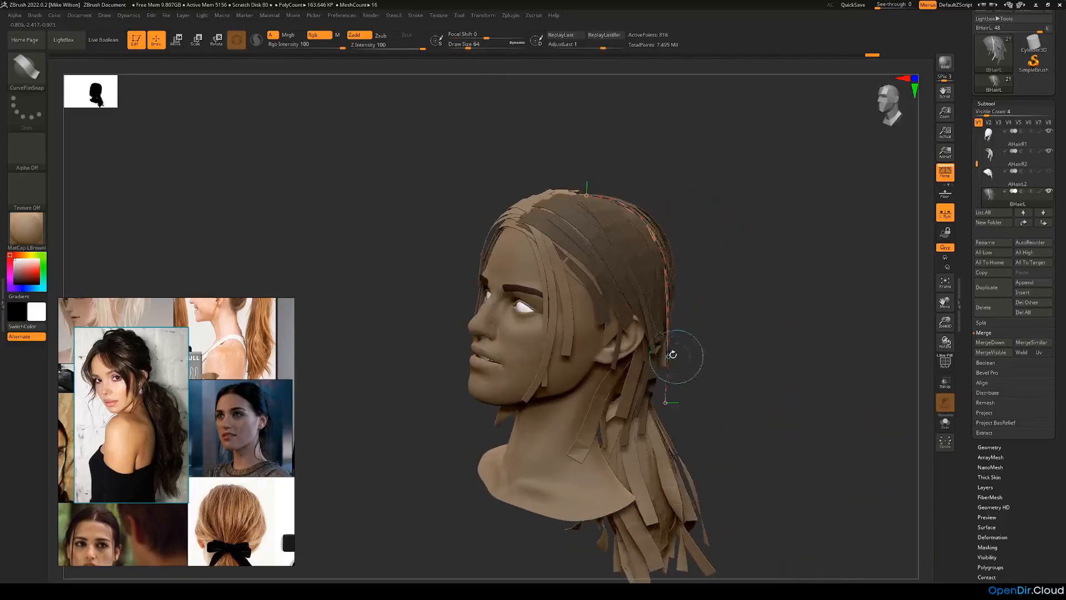
{"action": "left_click_drag", "start_coordinate": [665, 360], "coordinate": [664, 361]}
{"action": "left_click_drag", "start_coordinate": [661, 409], "coordinate": [665, 409]}
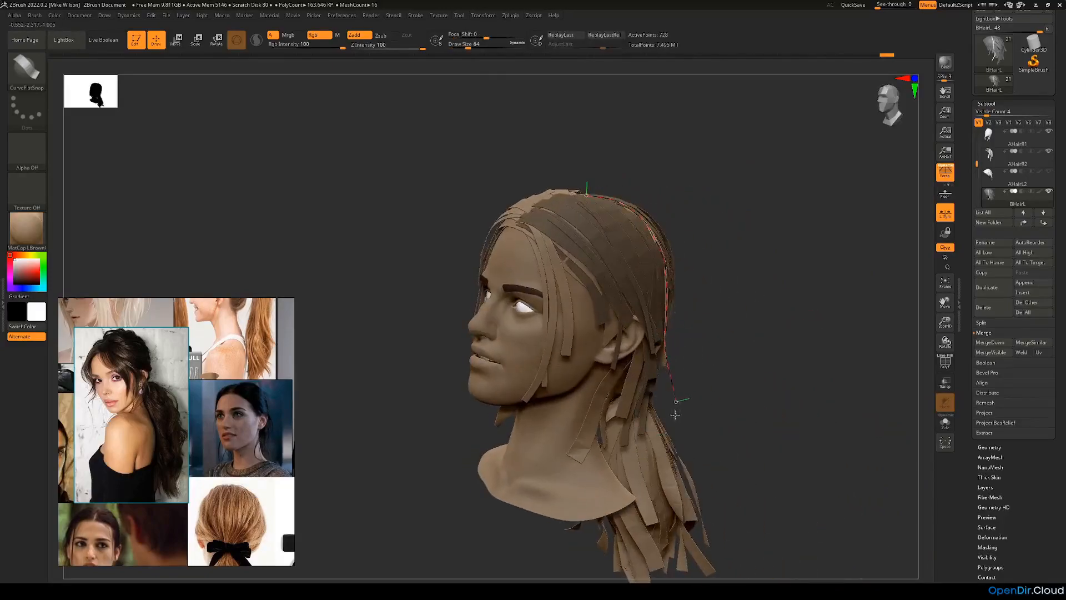
{"action": "right_click_drag", "start_coordinate": [660, 387], "coordinate": [796, 275]}
{"action": "left_click", "coordinate": [655, 261]}
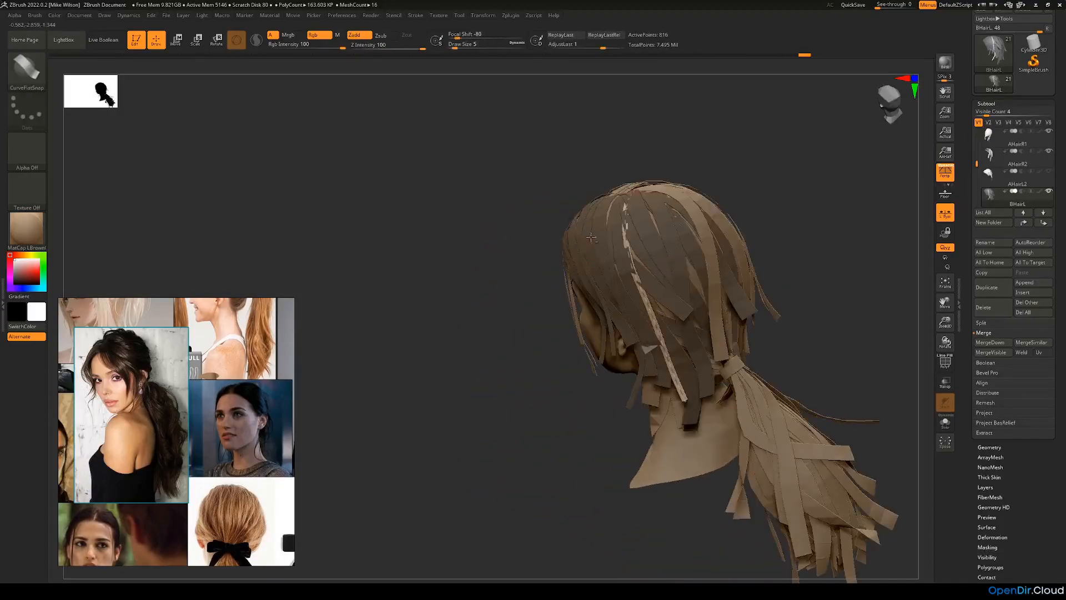
Step: Using the Move brush at a draw size of about 65, adjust the fourth strip's top at the crown
{"action": "left_click", "coordinate": [39, 72]}
{"action": "left_click", "coordinate": [472, 242]}
{"action": "mouse_move", "coordinate": [485, 297]}
{"action": "right_mouse_down", "text": "ctrl"}
{"action": "mouse_move", "coordinate": [483, 284]}
{"action": "mouse_move", "coordinate": [526, 316]}
{"action": "mouse_move", "coordinate": [558, 286]}
{"action": "right_mouse_up", "text": "ctrl"}
{"action": "key", "text": "space"}
{"action": "key", "text": "space"}
{"action": "left_click_drag", "start_coordinate": [516, 295], "coordinate": [521, 295]}
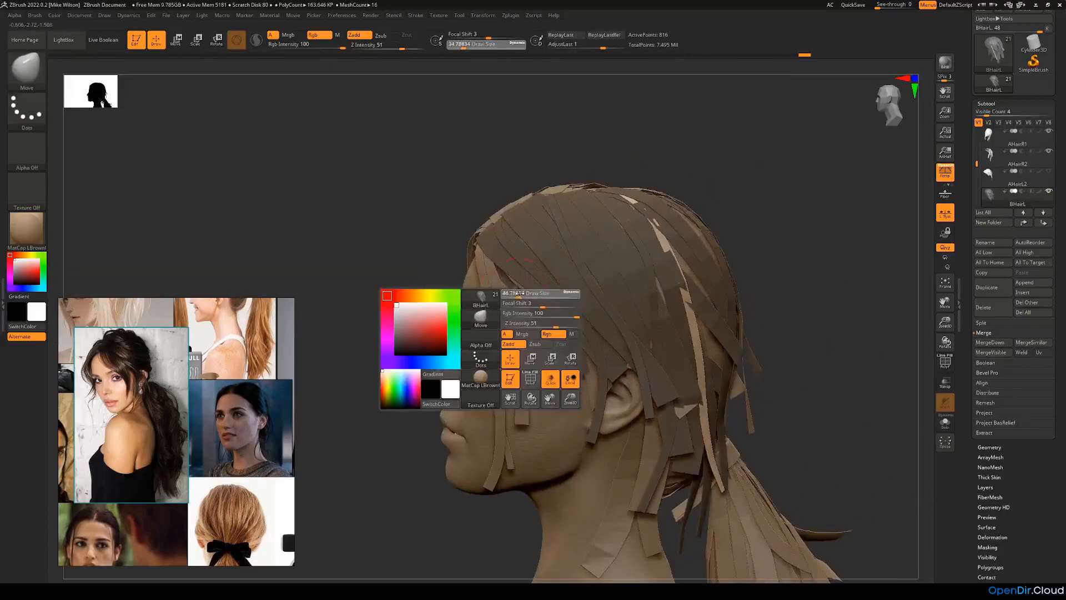
{"action": "right_click_drag", "start_coordinate": [736, 215], "coordinate": [733, 208]}
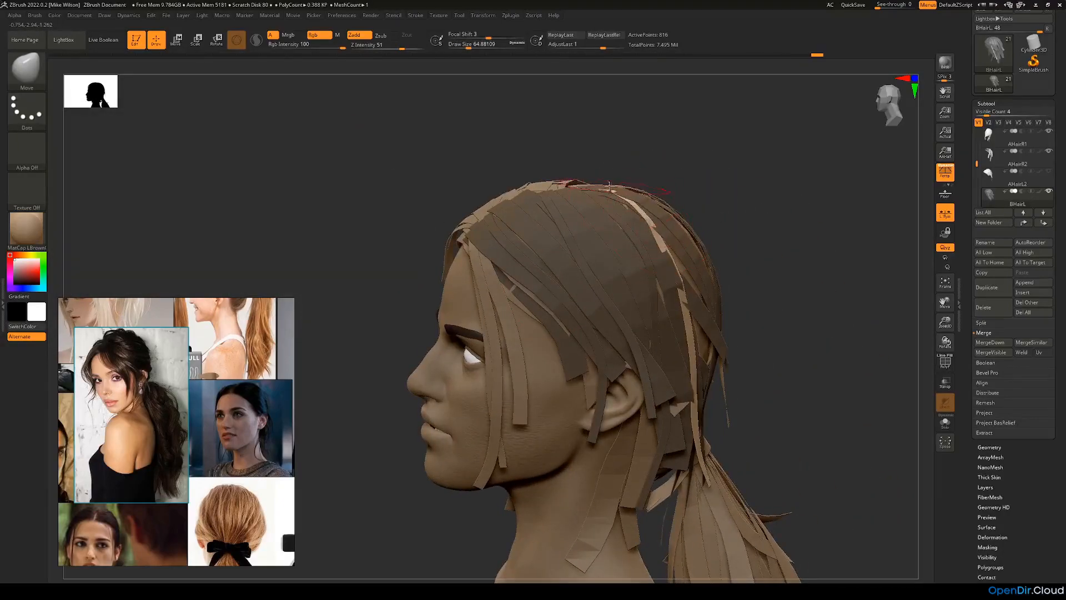
Step: Enlarge the Move brush to about 97 and fit the fourth strip's lower length against the back of the head
{"action": "key", "text": "space"}
{"action": "left_click_drag", "start_coordinate": [648, 226], "coordinate": [672, 248]}
{"action": "right_click_drag", "start_coordinate": [747, 309], "coordinate": [681, 325]}
{"action": "left_click_drag", "start_coordinate": [669, 327], "coordinate": [660, 330]}
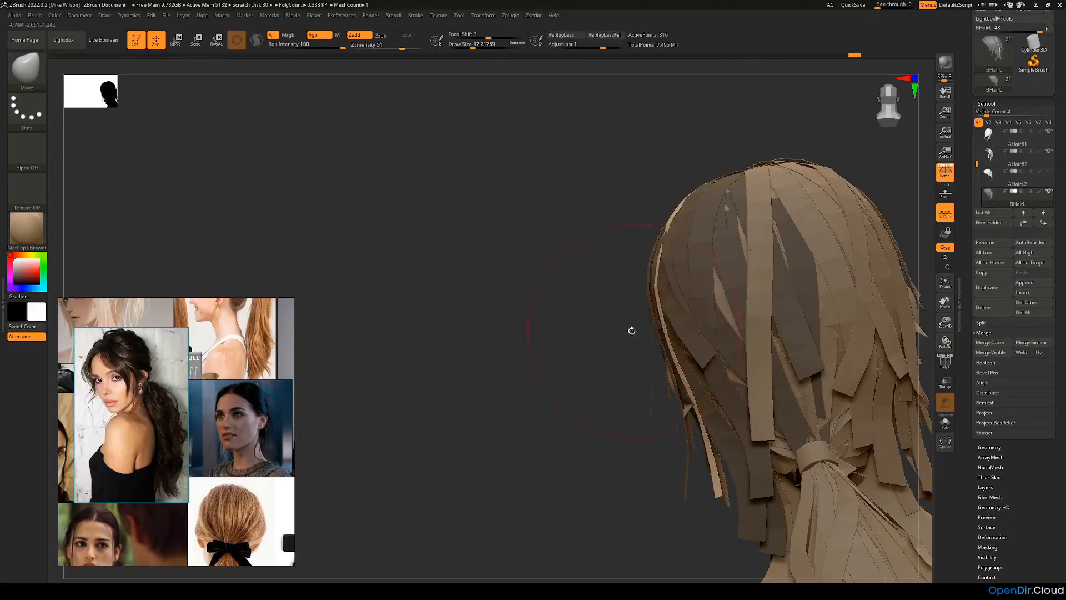
{"action": "right_click_drag", "start_coordinate": [633, 331], "coordinate": [617, 329]}
{"action": "left_click_drag", "start_coordinate": [673, 340], "coordinate": [676, 346]}
{"action": "left_click_drag", "start_coordinate": [686, 386], "coordinate": [695, 412]}
Step: Reduce the Move brush to about 71 and refine the fourth strip's upper length below the crown
{"action": "right_click_drag", "start_coordinate": [647, 423], "coordinate": [800, 324]}
{"action": "right_click_drag", "start_coordinate": [715, 305], "coordinate": [773, 309]}
{"action": "left_click_drag", "start_coordinate": [673, 292], "coordinate": [674, 293]}
{"action": "key", "text": "space"}
{"action": "mouse_move", "coordinate": [673, 278]}
{"action": "right_mouse_down"}
{"action": "mouse_move", "coordinate": [704, 299]}
{"action": "mouse_move", "coordinate": [666, 279]}
{"action": "right_mouse_up"}
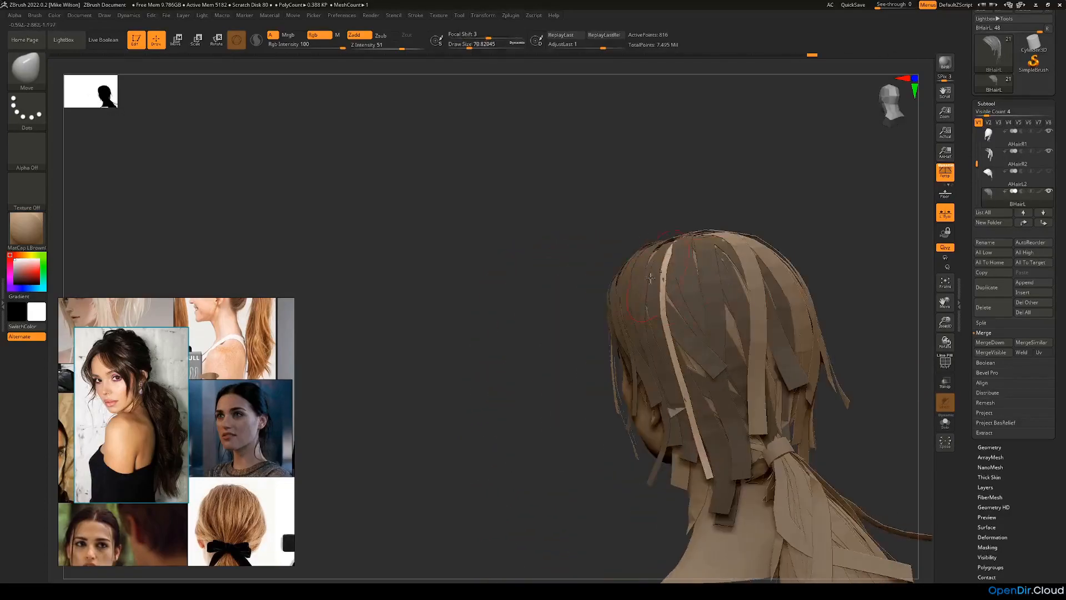
{"action": "right_click_drag", "start_coordinate": [547, 342], "coordinate": [665, 411]}
{"action": "right_click_drag", "start_coordinate": [770, 407], "coordinate": [678, 452]}
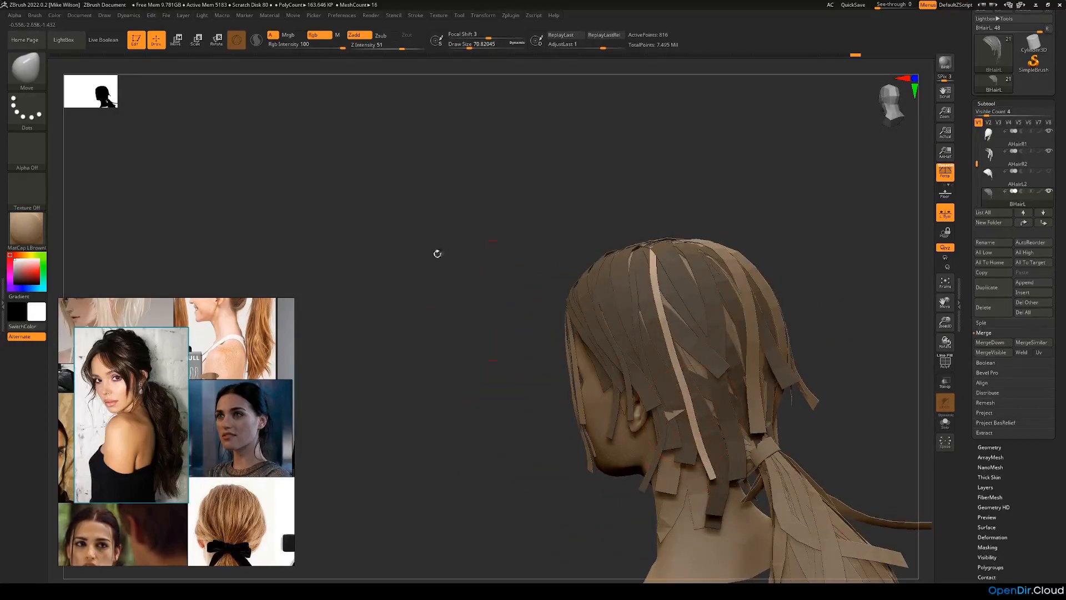
Step: With the CurveFlatSnap brush at draw size 5, draw a fifth strip from the front parting across the left side of the head
{"action": "left_click", "coordinate": [28, 69]}
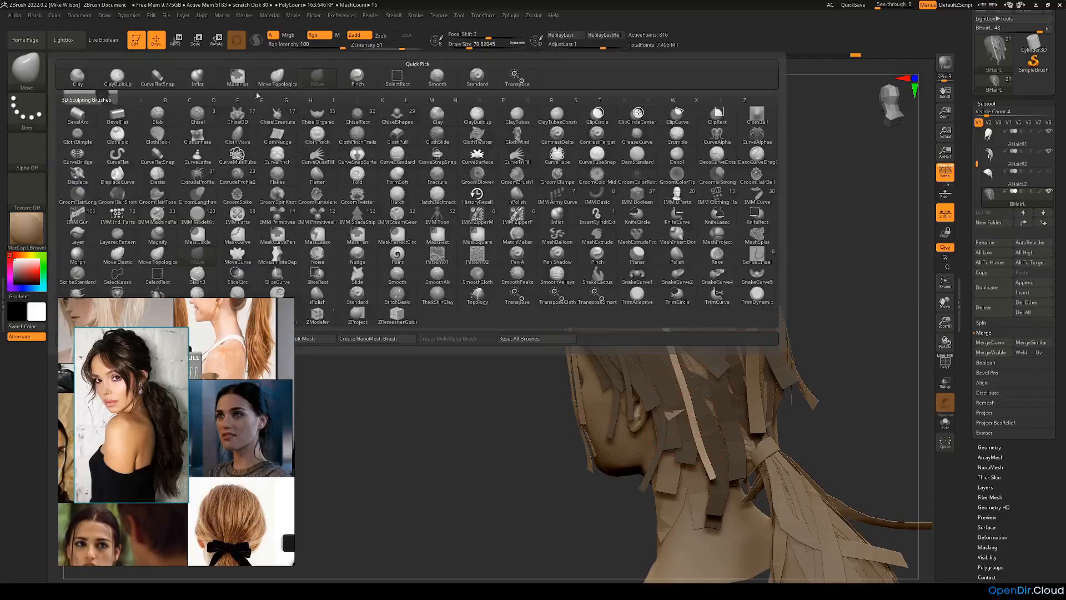
{"action": "left_click", "coordinate": [174, 80]}
{"action": "type", "text": "5"}
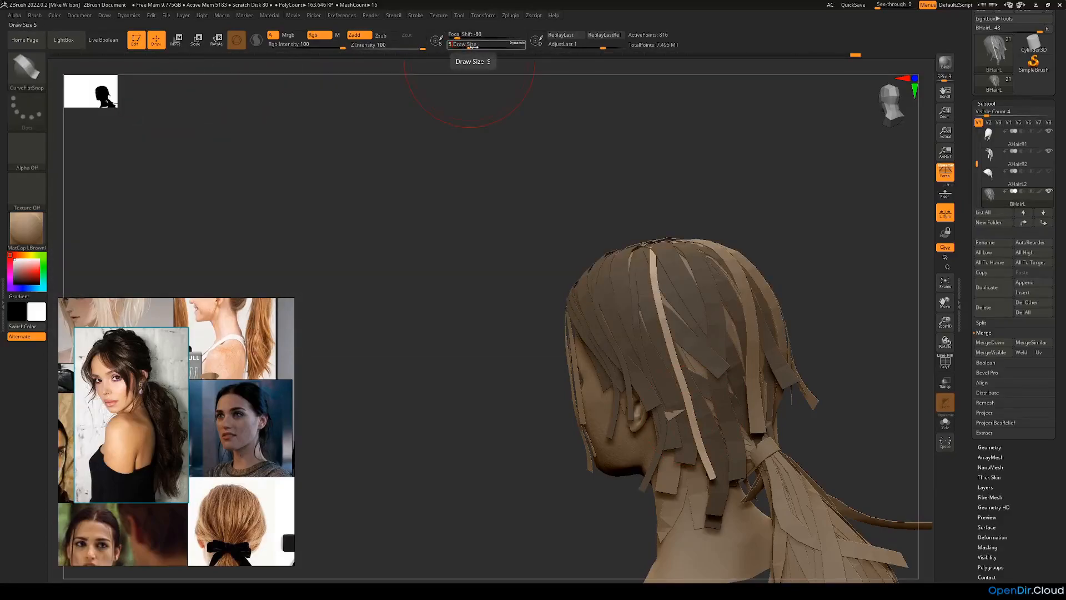
{"action": "key", "text": "Return"}
{"action": "left_click_drag", "start_coordinate": [526, 245], "coordinate": [538, 263]}
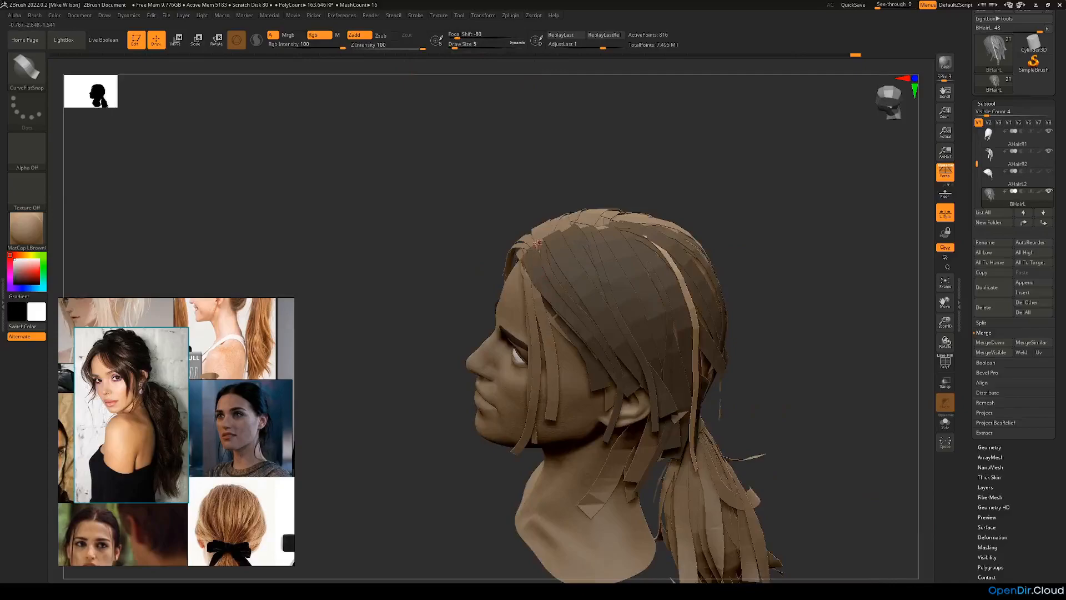
{"action": "left_click_drag", "start_coordinate": [623, 311], "coordinate": [712, 328]}
{"action": "left_click_drag", "start_coordinate": [764, 359], "coordinate": [710, 344]}
{"action": "mouse_move", "coordinate": [801, 352]}
{"action": "left_mouse_down"}
{"action": "mouse_move", "coordinate": [752, 316]}
{"action": "mouse_move", "coordinate": [736, 241]}
{"action": "mouse_move", "coordinate": [808, 258]}
{"action": "mouse_move", "coordinate": [809, 238]}
{"action": "mouse_move", "coordinate": [745, 205]}
{"action": "left_mouse_up"}
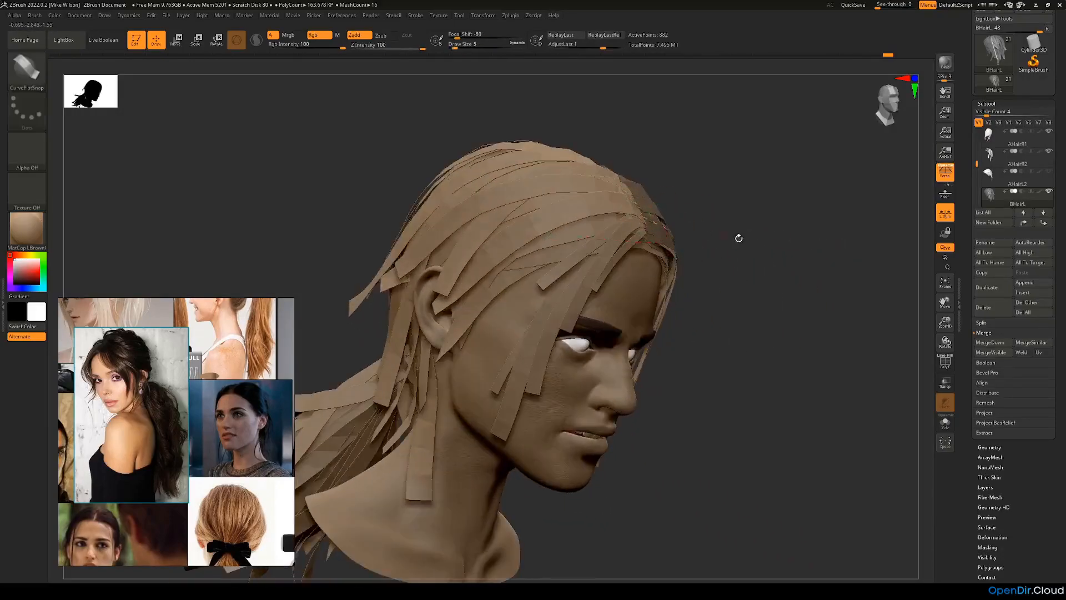
{"action": "left_click_drag", "start_coordinate": [738, 239], "coordinate": [689, 228]}
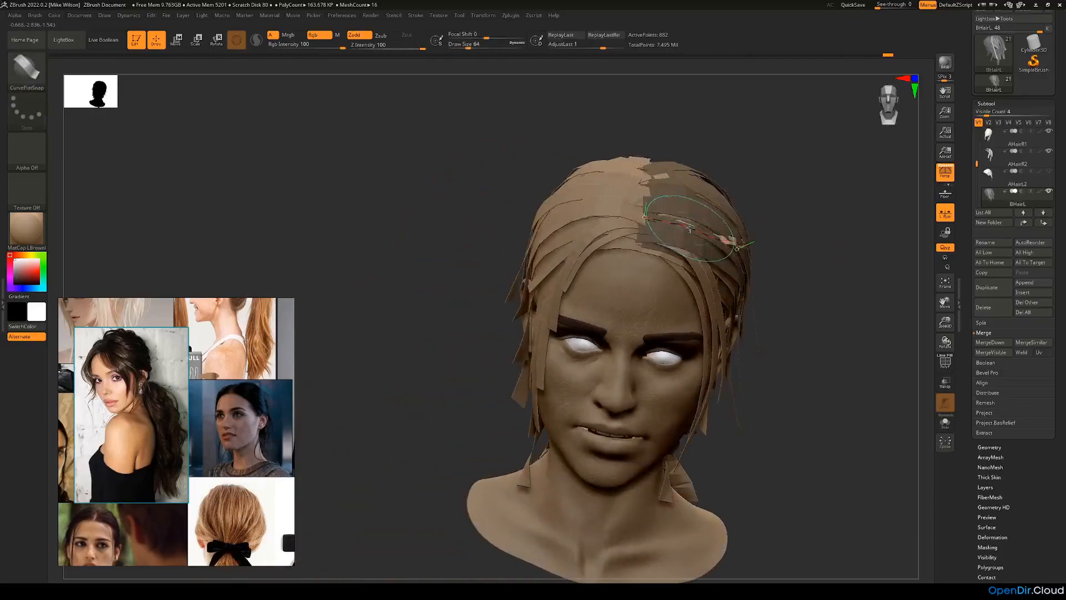
Step: Adjust the fifth strip's curve so it follows the scalp from the parting toward the back of the head, and finish editing it
{"action": "left_click_drag", "start_coordinate": [828, 245], "coordinate": [733, 219]}
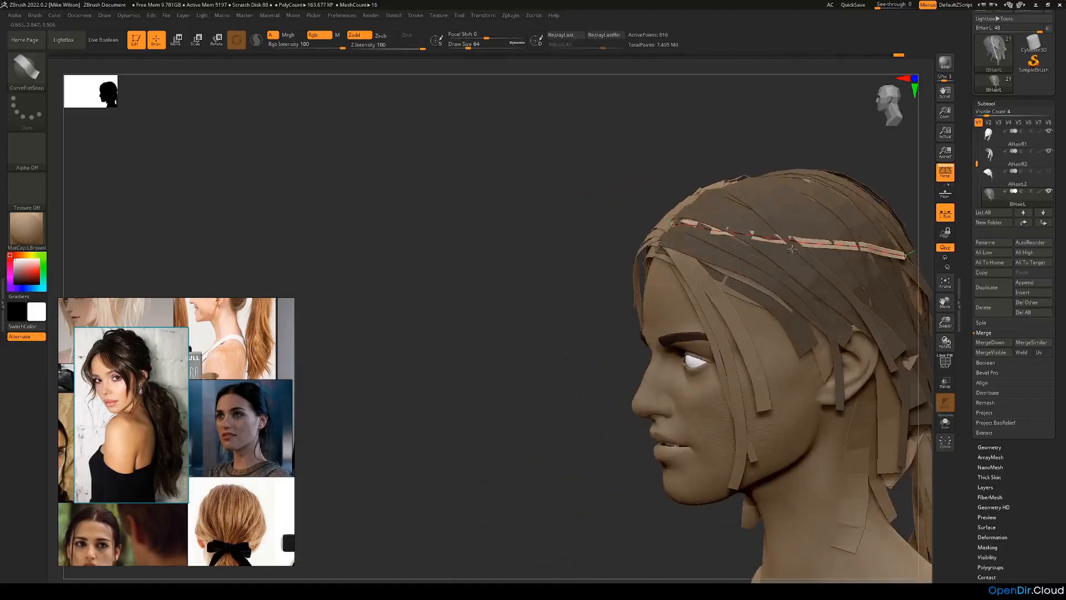
{"action": "left_click_drag", "start_coordinate": [500, 244], "coordinate": [669, 205]}
{"action": "mouse_move", "coordinate": [647, 242]}
{"action": "left_mouse_down"}
{"action": "mouse_move", "coordinate": [635, 237]}
{"action": "mouse_move", "coordinate": [639, 230]}
{"action": "mouse_move", "coordinate": [666, 236]}
{"action": "left_mouse_up"}
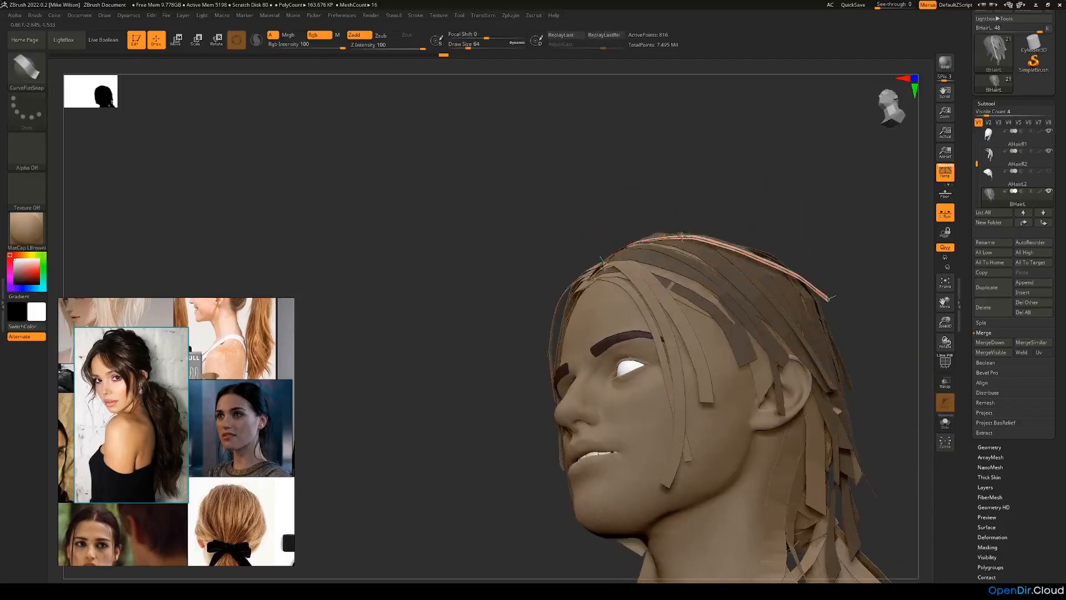
{"action": "mouse_move", "coordinate": [828, 262]}
{"action": "left_mouse_down"}
{"action": "mouse_move", "coordinate": [802, 231]}
{"action": "mouse_move", "coordinate": [732, 255]}
{"action": "left_mouse_up"}
{"action": "left_click_drag", "start_coordinate": [507, 240], "coordinate": [521, 389]}
{"action": "left_click_drag", "start_coordinate": [455, 428], "coordinate": [605, 361]}
{"action": "left_click_drag", "start_coordinate": [497, 397], "coordinate": [517, 386]}
{"action": "left_click_drag", "start_coordinate": [295, 209], "coordinate": [412, 250]}
{"action": "left_click_drag", "start_coordinate": [412, 288], "coordinate": [481, 252], "text": "shift"}
{"action": "left_click_drag", "start_coordinate": [661, 268], "coordinate": [708, 289]}
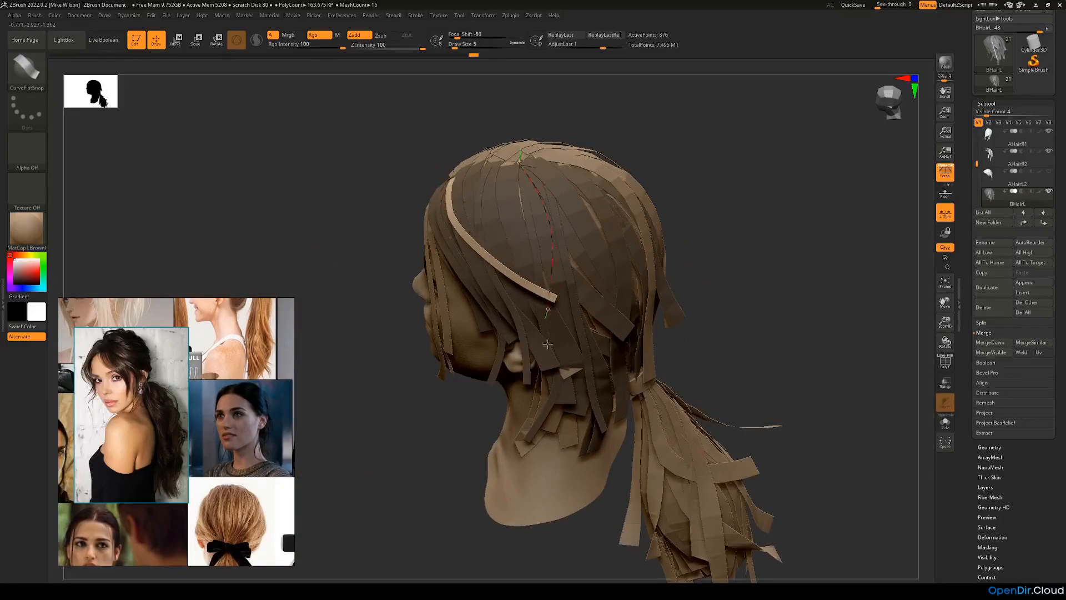
{"action": "left_click_drag", "start_coordinate": [547, 337], "coordinate": [549, 346]}
{"action": "left_click_drag", "start_coordinate": [673, 311], "coordinate": [692, 272]}
{"action": "key", "text": "ctrl+z"}
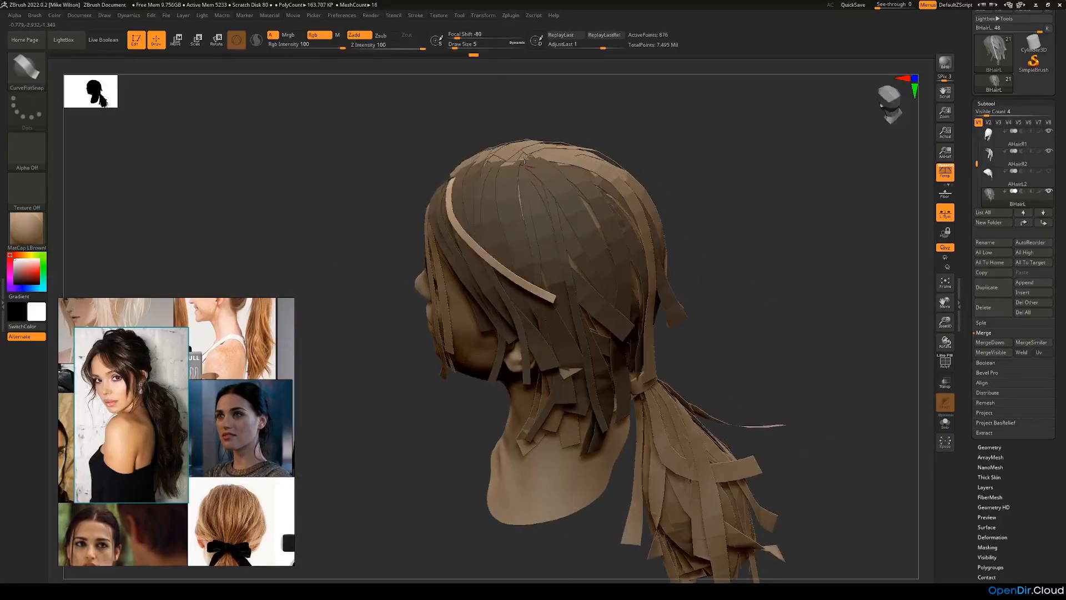
Step: Draw a sixth strip from the crown down behind the ear and adjust its curve to follow the back of the head
{"action": "left_click_drag", "start_coordinate": [573, 340], "coordinate": [565, 357]}
{"action": "left_click_drag", "start_coordinate": [691, 321], "coordinate": [658, 312]}
{"action": "mouse_move", "coordinate": [566, 367]}
{"action": "left_mouse_down"}
{"action": "mouse_move", "coordinate": [528, 376]}
{"action": "mouse_move", "coordinate": [484, 417]}
{"action": "mouse_move", "coordinate": [707, 281]}
{"action": "left_mouse_up"}
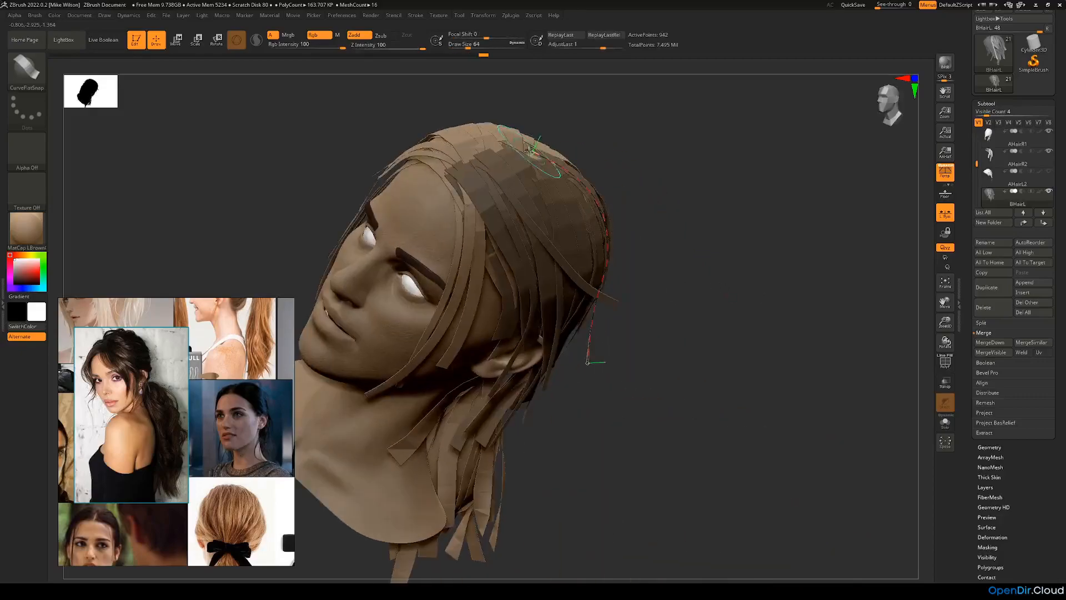
{"action": "mouse_move", "coordinate": [526, 158]}
{"action": "left_mouse_down"}
{"action": "mouse_move", "coordinate": [586, 183]}
{"action": "mouse_move", "coordinate": [573, 172]}
{"action": "left_mouse_up"}
{"action": "left_click_drag", "start_coordinate": [610, 242], "coordinate": [617, 279], "text": "shift"}
{"action": "left_click_drag", "start_coordinate": [809, 281], "coordinate": [634, 319]}
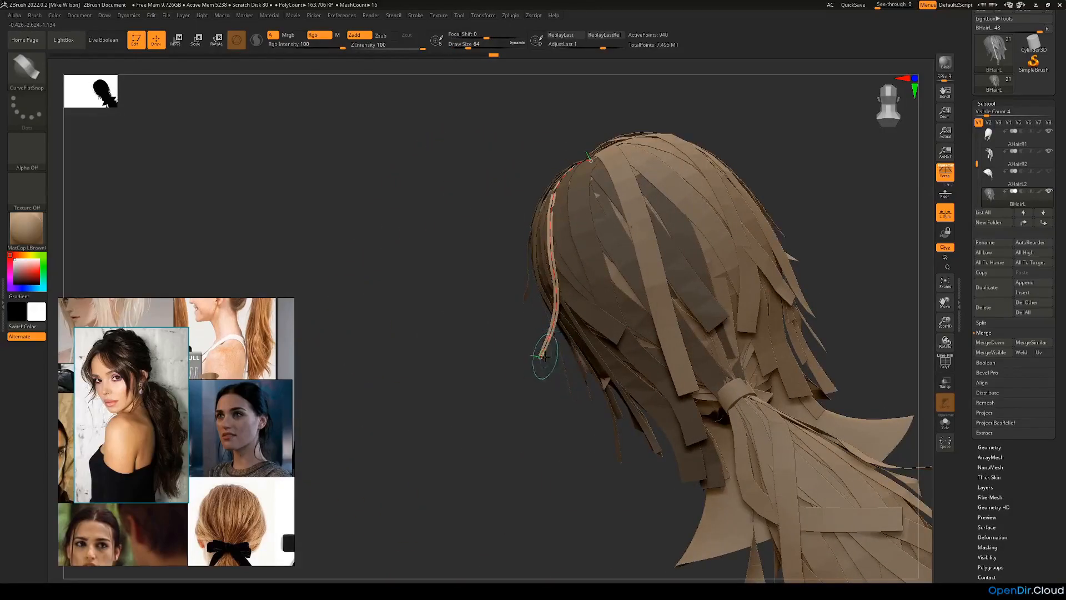
{"action": "left_click_drag", "start_coordinate": [528, 392], "coordinate": [632, 270]}
{"action": "left_click_drag", "start_coordinate": [414, 384], "coordinate": [281, 165]}
Step: Using the Move brush at a draw size of about 54, fit the sixth strip's upper length against the crown
{"action": "left_click", "coordinate": [33, 82]}
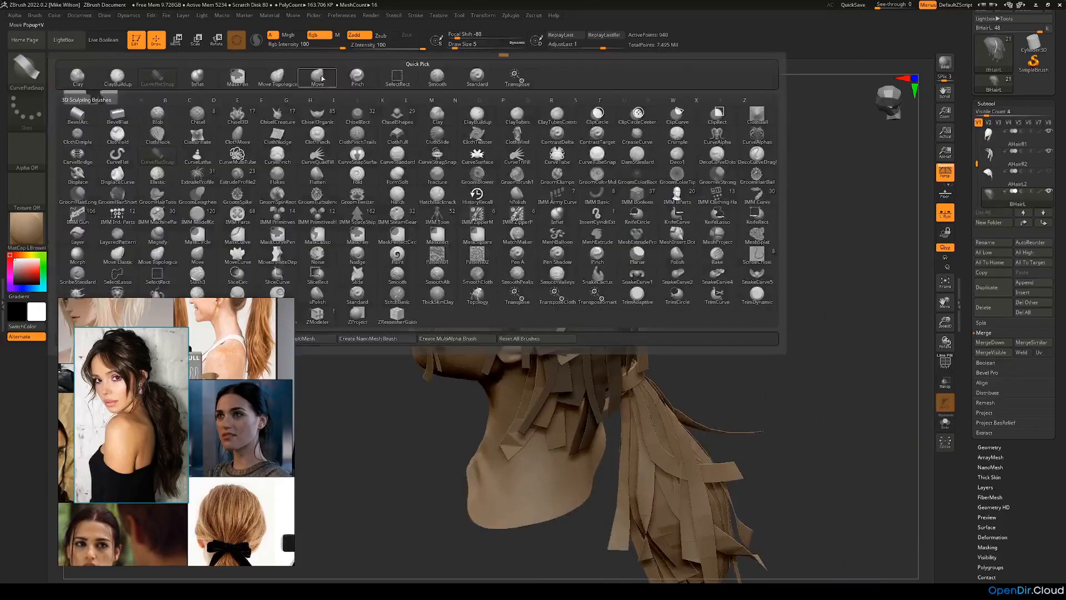
{"action": "left_click", "coordinate": [238, 81]}
{"action": "key", "text": "space"}
{"action": "left_click", "coordinate": [340, 112]}
{"action": "left_click_drag", "start_coordinate": [546, 133], "coordinate": [560, 153]}
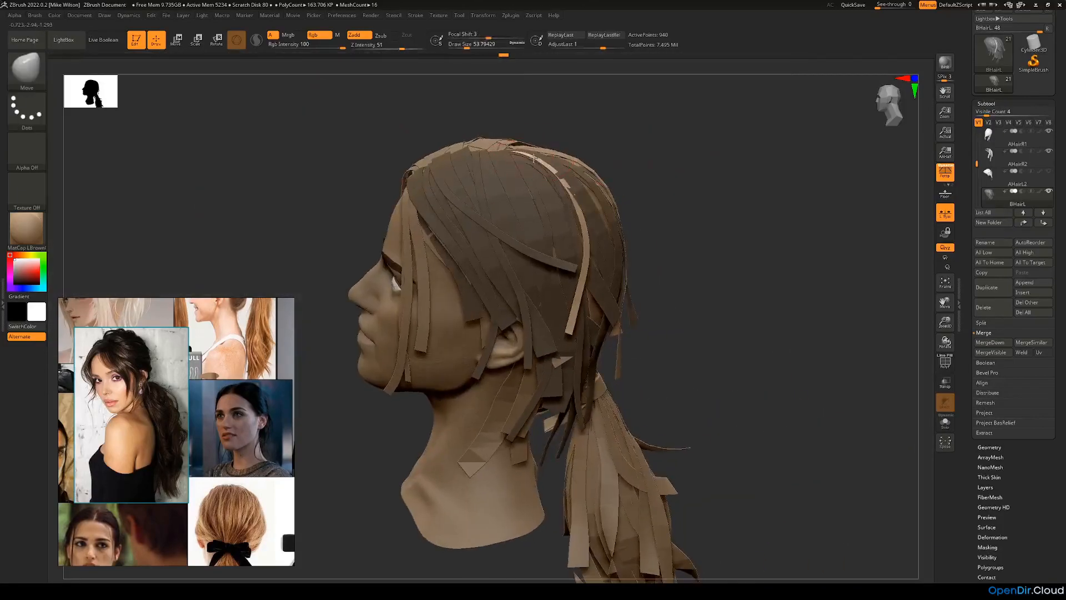
{"action": "right_click_drag", "start_coordinate": [567, 178], "coordinate": [582, 210]}
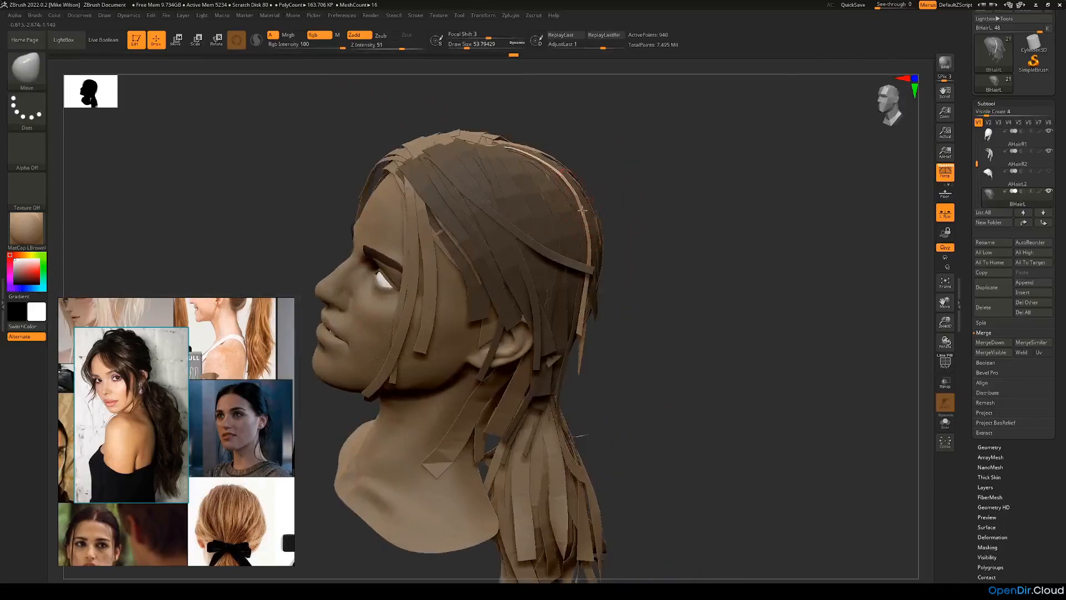
{"action": "mouse_move", "coordinate": [646, 197]}
{"action": "right_mouse_down"}
{"action": "mouse_move", "coordinate": [668, 211]}
{"action": "mouse_move", "coordinate": [666, 194]}
{"action": "mouse_move", "coordinate": [607, 215]}
{"action": "right_mouse_up"}
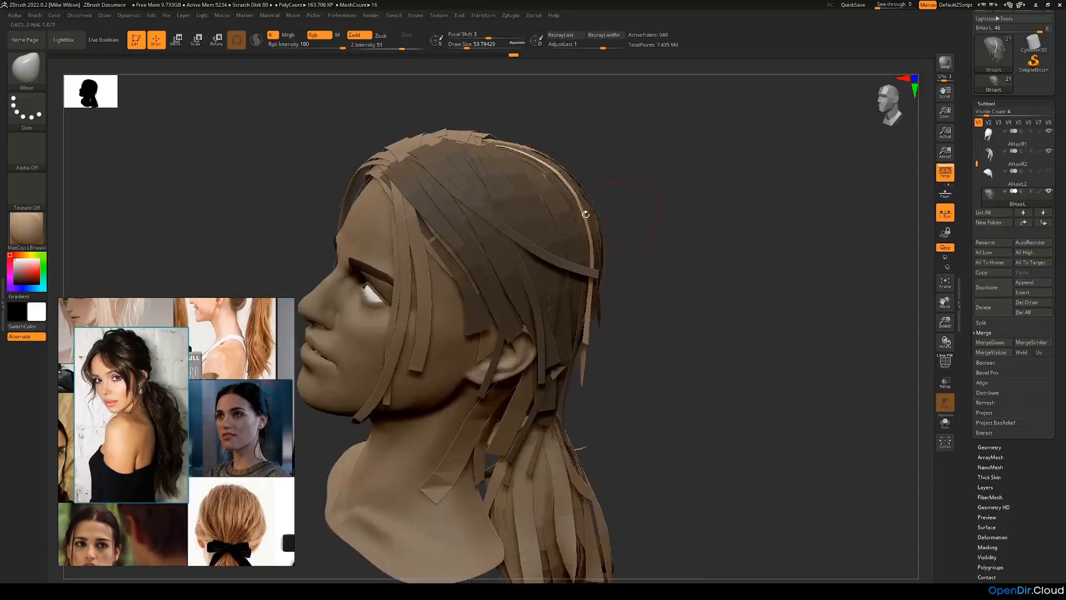
Step: With the CurveFlatSnap brush at draw size 5, draw a seventh strip from the front parting along the hairline to the ear
{"action": "left_click", "coordinate": [32, 80]}
{"action": "left_click", "coordinate": [157, 79]}
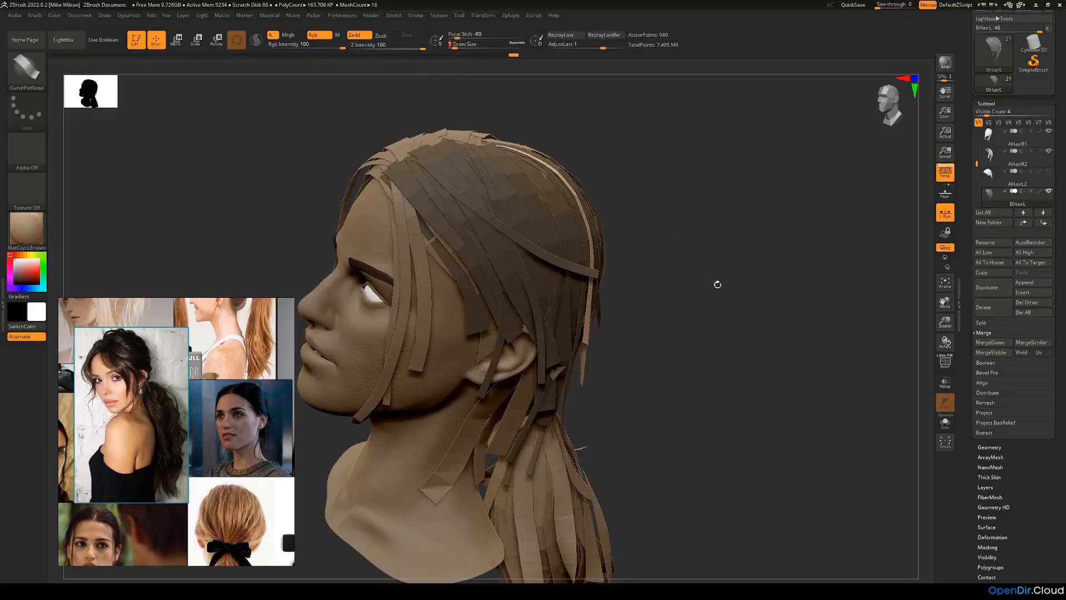
{"action": "right_click_drag", "start_coordinate": [702, 278], "coordinate": [701, 269]}
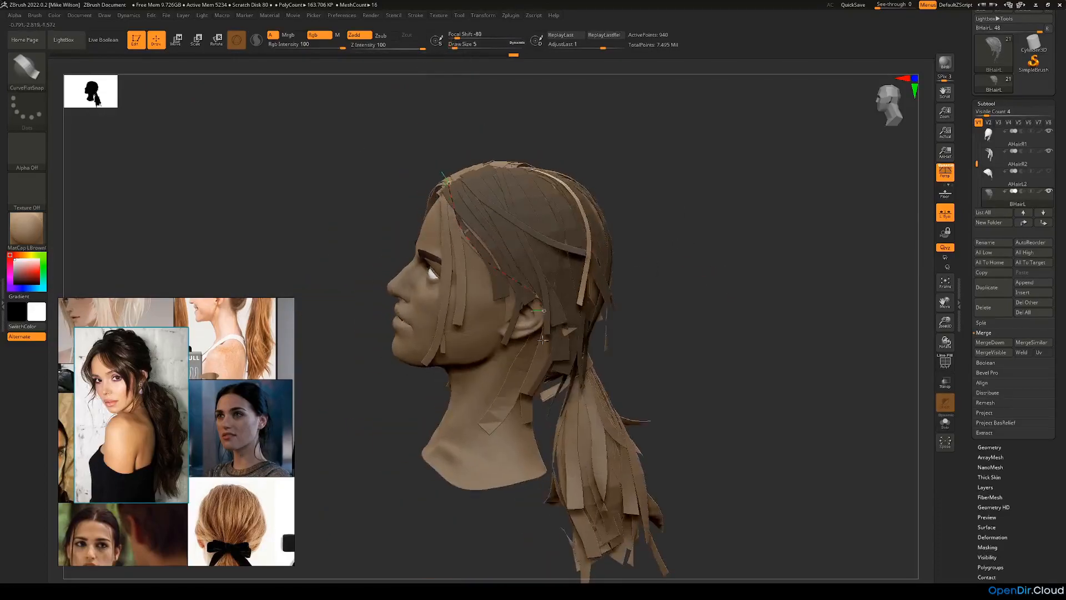
{"action": "right_click_drag", "start_coordinate": [623, 355], "coordinate": [648, 322]}
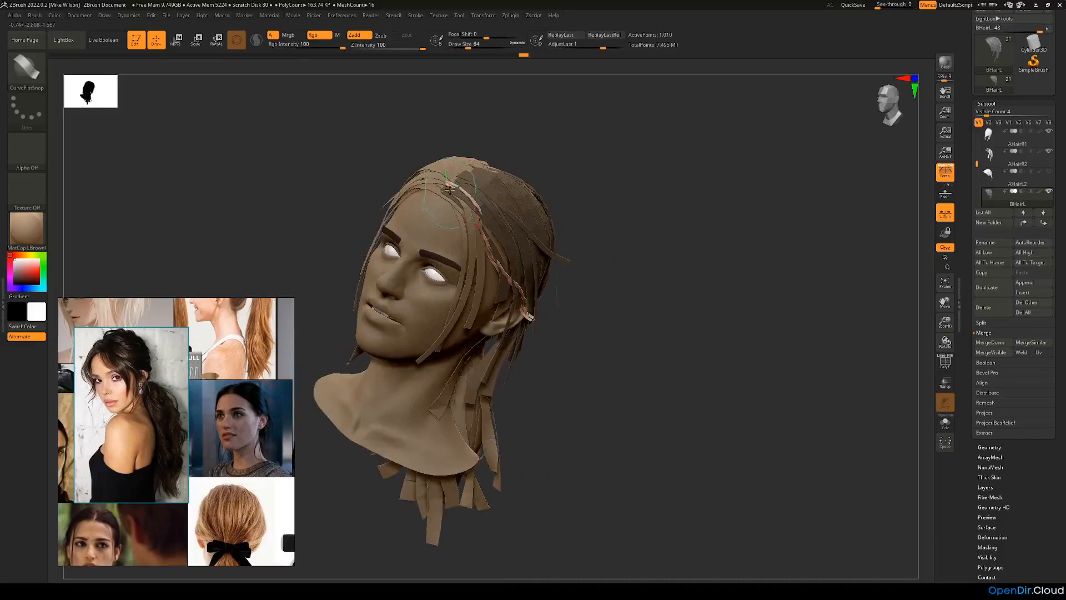
Step: Reshape the seventh strip's curve along the hairline and extend its lower end downward behind the ear
{"action": "right_click_drag", "start_coordinate": [449, 189], "coordinate": [605, 226]}
{"action": "left_click_drag", "start_coordinate": [449, 188], "coordinate": [492, 217]}
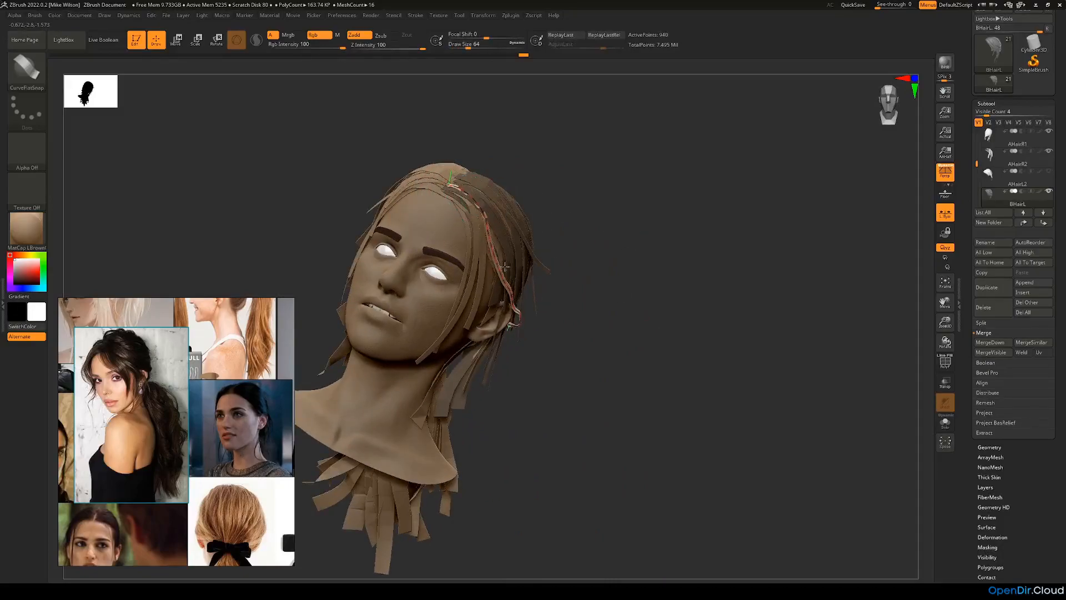
{"action": "left_click_drag", "start_coordinate": [514, 275], "coordinate": [518, 286]}
{"action": "right_click_drag", "start_coordinate": [574, 300], "coordinate": [562, 328], "text": "ctrl"}
{"action": "left_click_drag", "start_coordinate": [470, 199], "coordinate": [490, 214]}
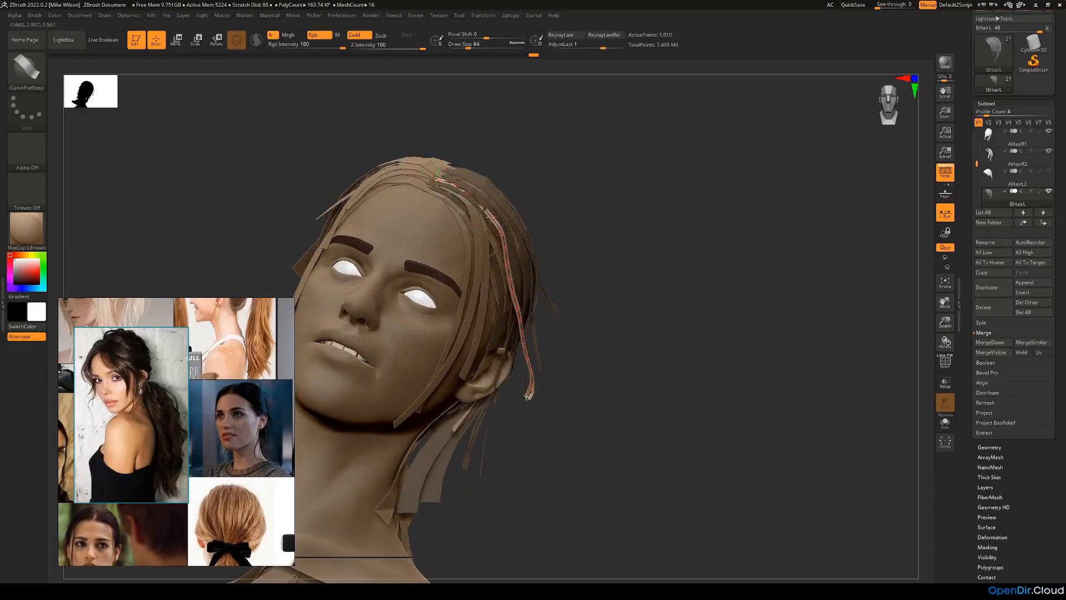
{"action": "left_click_drag", "start_coordinate": [522, 305], "coordinate": [531, 355], "text": "shift"}
Step: Adjust the seventh strip's middle and lower length so it runs over the temple and across the ear
{"action": "right_click_drag", "start_coordinate": [591, 345], "coordinate": [465, 377]}
{"action": "mouse_move", "coordinate": [494, 233]}
{"action": "left_mouse_down", "text": "shift"}
{"action": "mouse_move", "coordinate": [508, 288]}
{"action": "mouse_move", "coordinate": [549, 346]}
{"action": "mouse_move", "coordinate": [551, 336]}
{"action": "left_mouse_up", "text": "shift"}
{"action": "right_click_drag", "start_coordinate": [558, 337], "coordinate": [587, 382]}
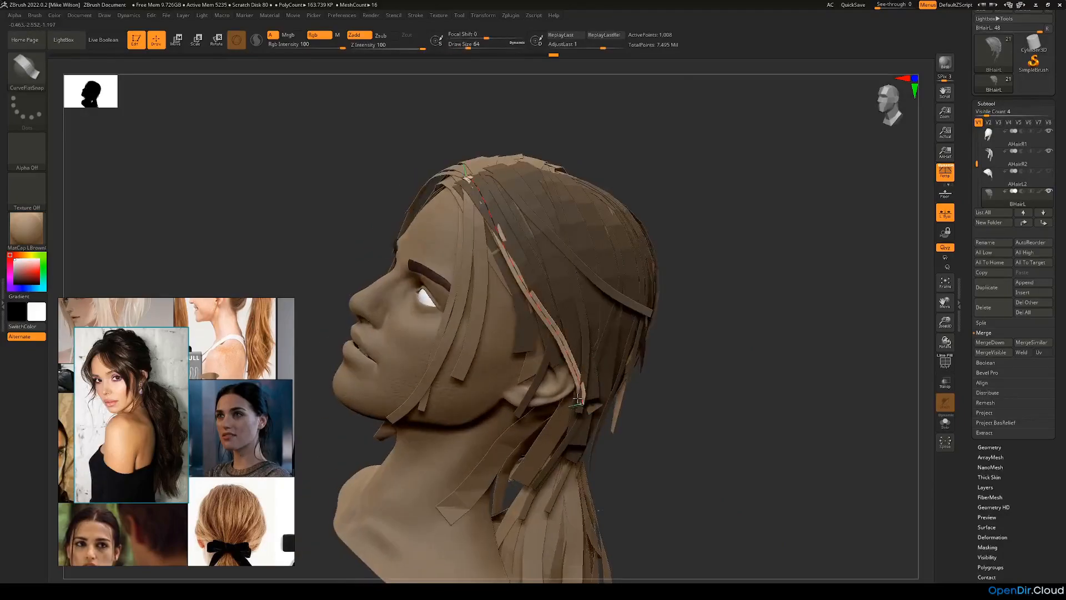
{"action": "right_click_drag", "start_coordinate": [657, 409], "coordinate": [544, 353]}
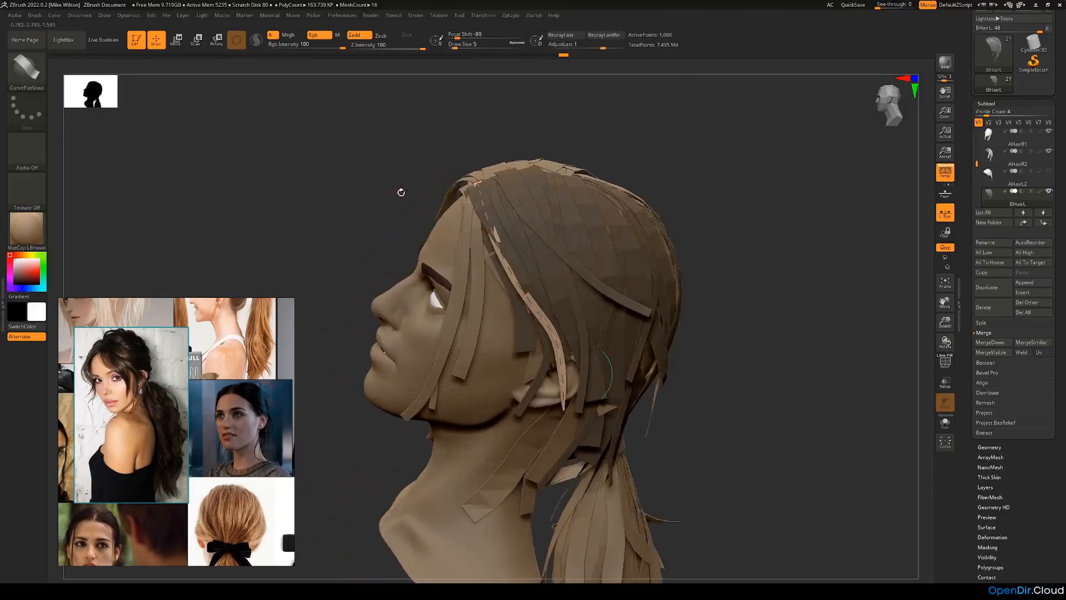
{"action": "right_click_drag", "start_coordinate": [400, 190], "coordinate": [344, 144]}
Step: Refine the seventh strip's upper curve near the parting, undoing the last bad adjustment, and finish editing it
{"action": "right_click_drag", "start_coordinate": [557, 203], "coordinate": [518, 195]}
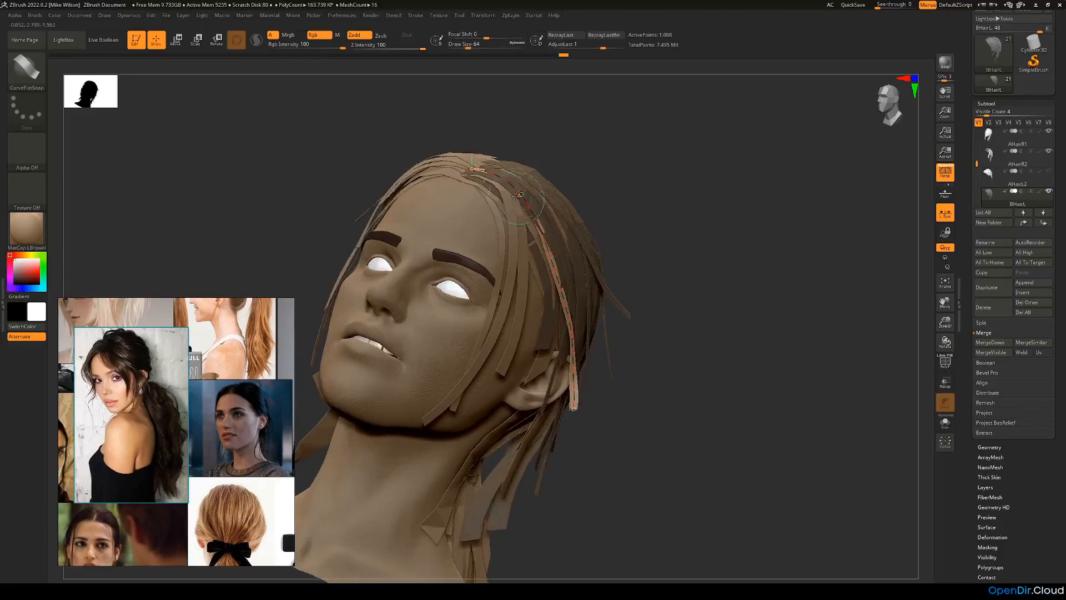
{"action": "key", "text": "ctrl+z"}
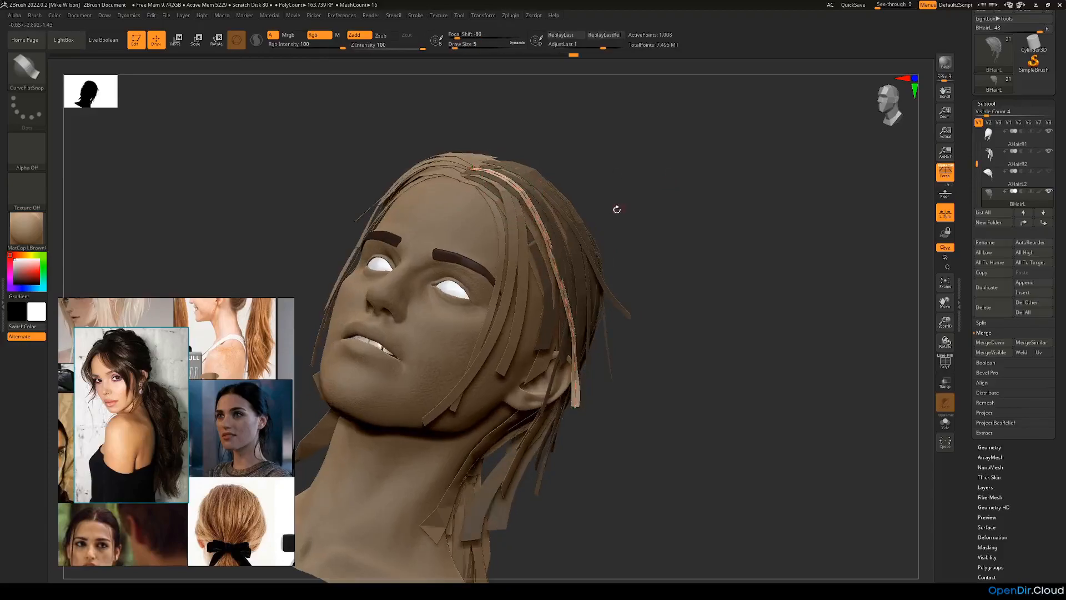
{"action": "right_click_drag", "start_coordinate": [619, 209], "coordinate": [528, 260]}
{"action": "right_click_drag", "start_coordinate": [410, 293], "coordinate": [592, 240]}
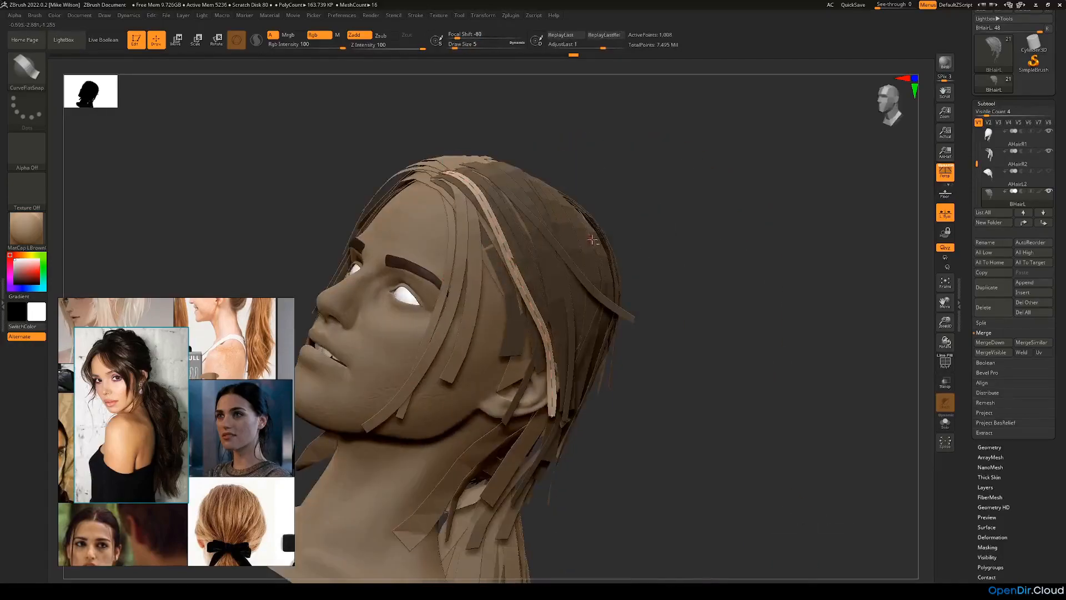
{"action": "right_click_drag", "start_coordinate": [555, 271], "coordinate": [516, 266]}
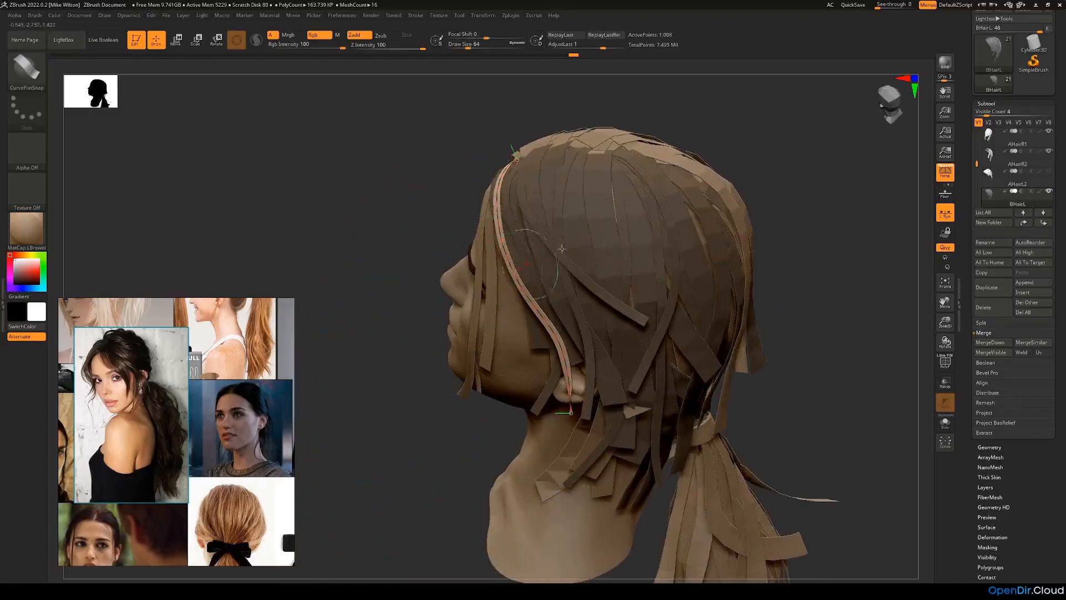
{"action": "right_click_drag", "start_coordinate": [369, 273], "coordinate": [698, 219]}
{"action": "left_click_drag", "start_coordinate": [690, 205], "coordinate": [648, 253]}
Step: Draw a loose strip from behind the left ear down the side of the neck and adjust its curve
{"action": "left_click_drag", "start_coordinate": [773, 242], "coordinate": [833, 213]}
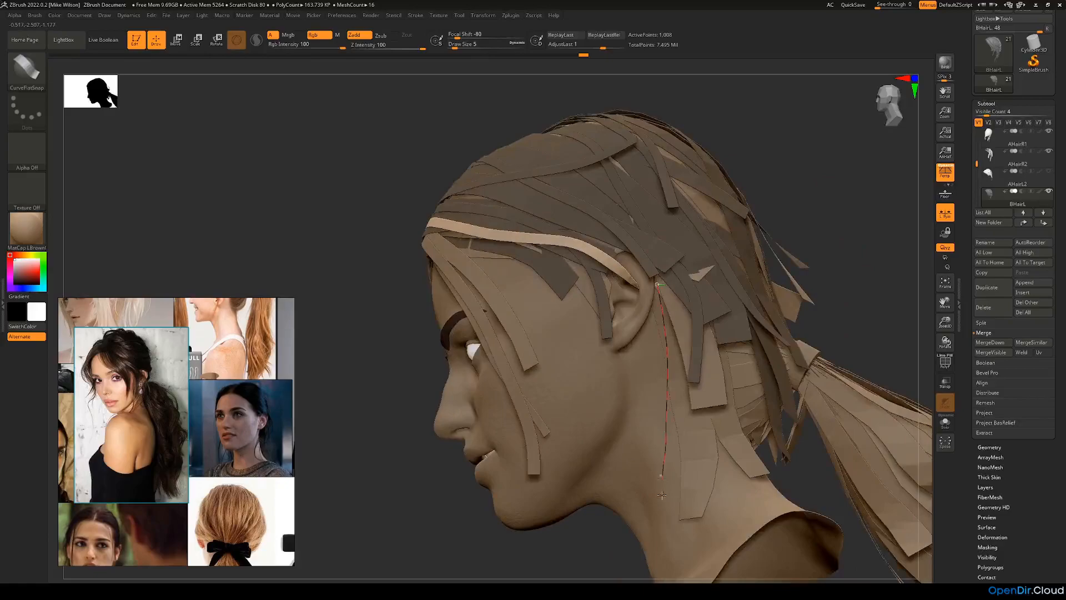
{"action": "left_click_drag", "start_coordinate": [662, 492], "coordinate": [658, 513]}
{"action": "mouse_move", "coordinate": [858, 248]}
{"action": "left_mouse_down", "text": "alt"}
{"action": "mouse_move", "coordinate": [868, 247]}
{"action": "mouse_move", "coordinate": [862, 236]}
{"action": "mouse_move", "coordinate": [852, 256]}
{"action": "left_mouse_up", "text": "alt"}
{"action": "left_click_drag", "start_coordinate": [650, 307], "coordinate": [648, 304]}
{"action": "left_click", "coordinate": [648, 305]}
{"action": "left_click_drag", "start_coordinate": [855, 233], "coordinate": [799, 271]}
{"action": "left_click_drag", "start_coordinate": [630, 451], "coordinate": [729, 498]}
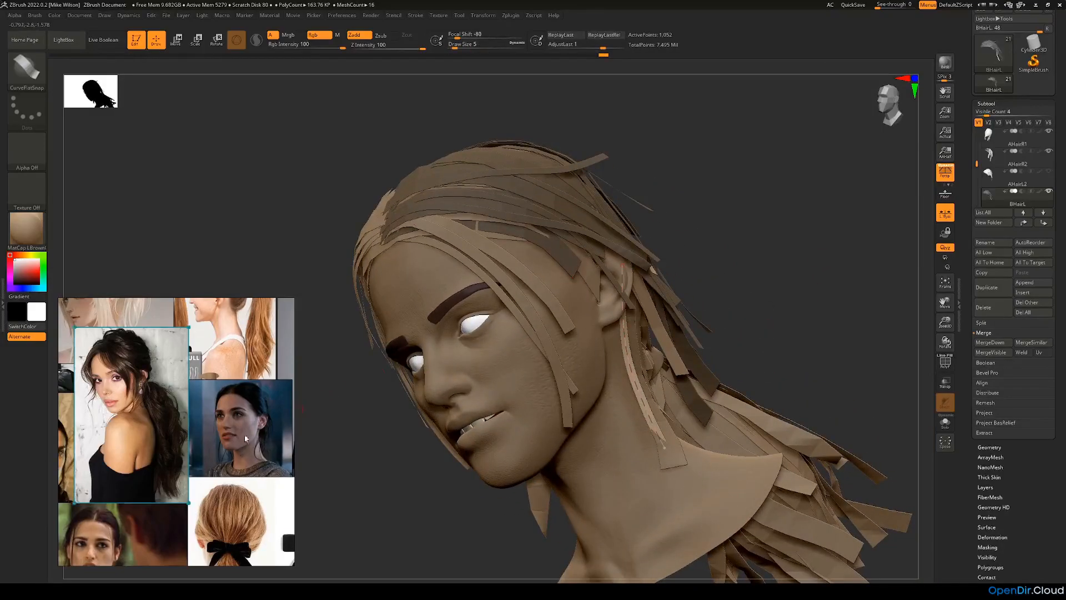
Step: Enlarge the dark-haired woman's reference photo and bend the loose neck strip into a soft curve like her stray strands
{"action": "scroll", "coordinate": [254, 435], "scroll_direction": "up", "scroll_amount": 6}
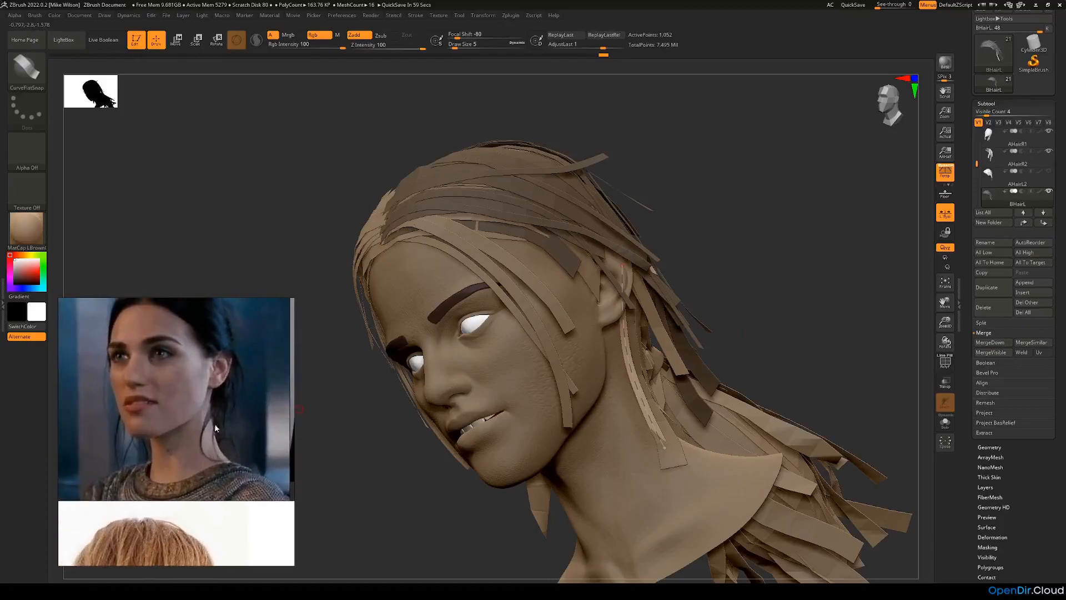
{"action": "left_click_drag", "start_coordinate": [349, 487], "coordinate": [399, 507]}
{"action": "left_click_drag", "start_coordinate": [832, 258], "coordinate": [794, 283]}
{"action": "left_click_drag", "start_coordinate": [599, 345], "coordinate": [595, 311]}
{"action": "left_click_drag", "start_coordinate": [607, 271], "coordinate": [592, 251]}
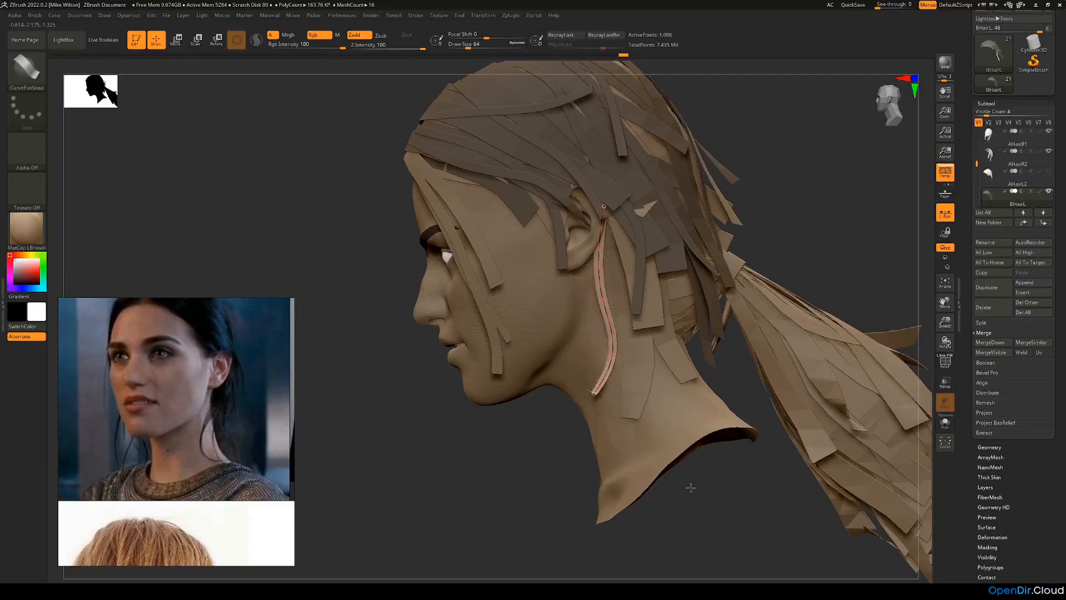
{"action": "left_click_drag", "start_coordinate": [495, 448], "coordinate": [572, 447]}
{"action": "left_click_drag", "start_coordinate": [697, 310], "coordinate": [688, 331]}
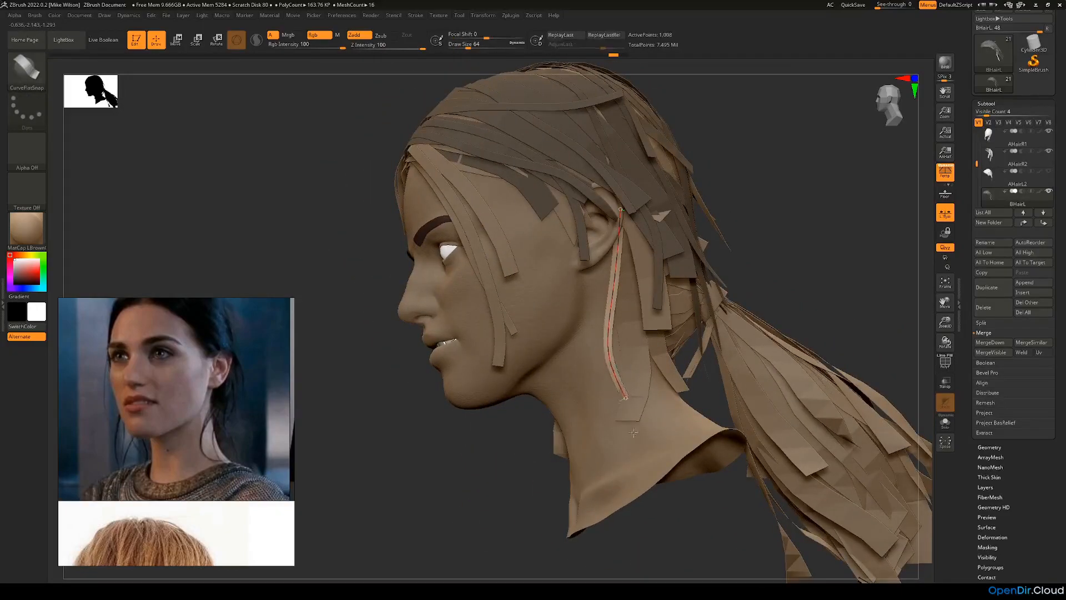
Step: Refine the loose strip's middle and lower end so it follows the neck behind the ear, and finish editing it
{"action": "left_click_drag", "start_coordinate": [840, 253], "coordinate": [712, 367]}
{"action": "left_click_drag", "start_coordinate": [607, 346], "coordinate": [595, 353]}
{"action": "left_click_drag", "start_coordinate": [705, 360], "coordinate": [788, 347]}
{"action": "left_click_drag", "start_coordinate": [821, 265], "coordinate": [758, 288]}
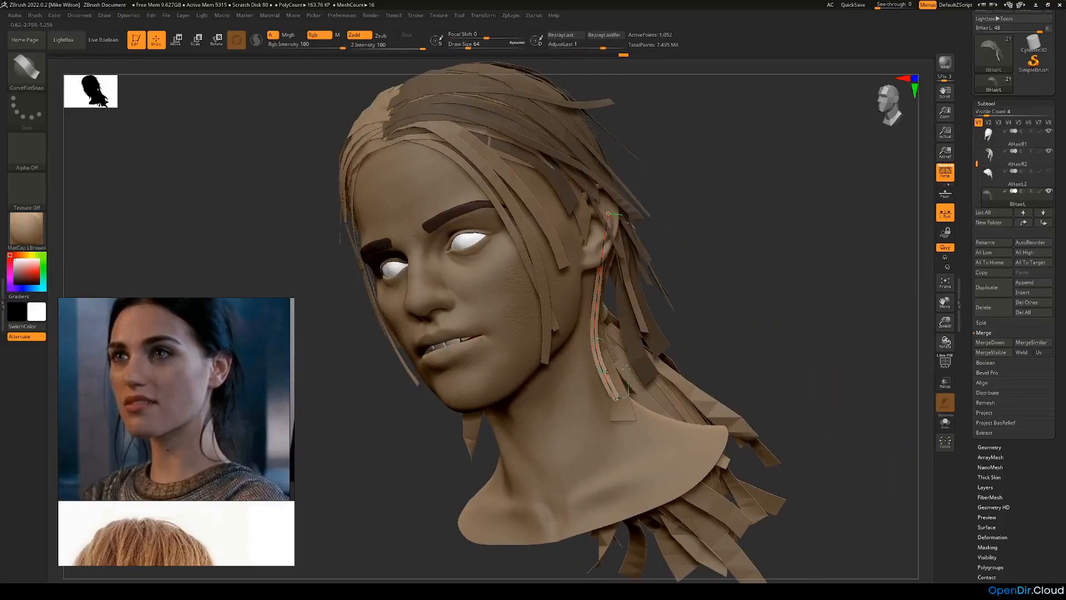
{"action": "left_click_drag", "start_coordinate": [763, 344], "coordinate": [689, 370]}
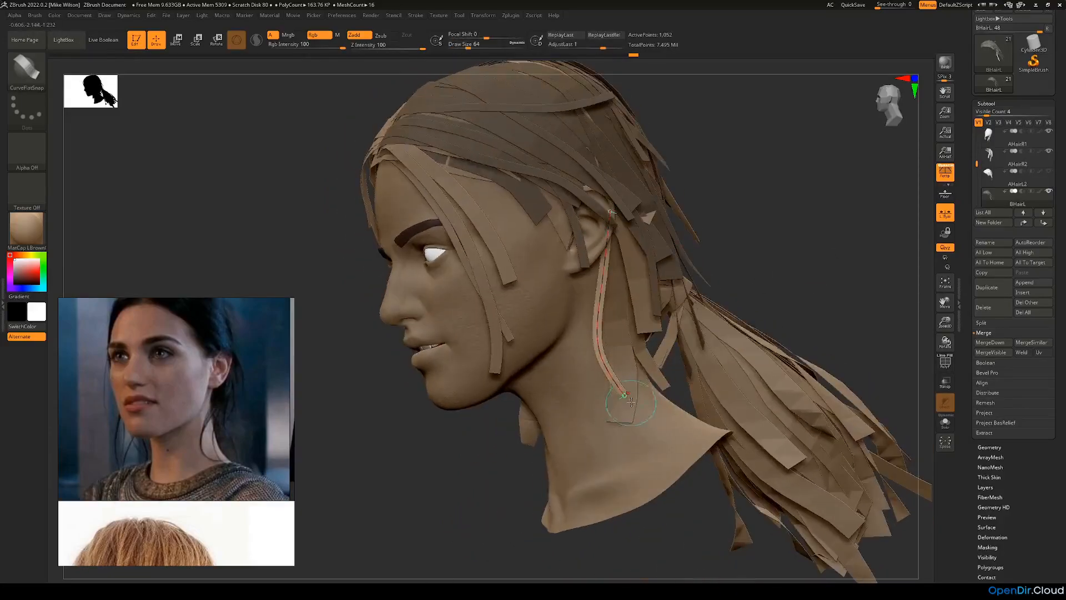
{"action": "left_click", "coordinate": [622, 324], "text": "alt"}
Step: Draw a second loose strip from behind the left ear down the neck, undoing the unwanted changes to its curve
{"action": "left_click_drag", "start_coordinate": [767, 227], "coordinate": [733, 214]}
{"action": "left_click", "coordinate": [599, 296], "text": "alt"}
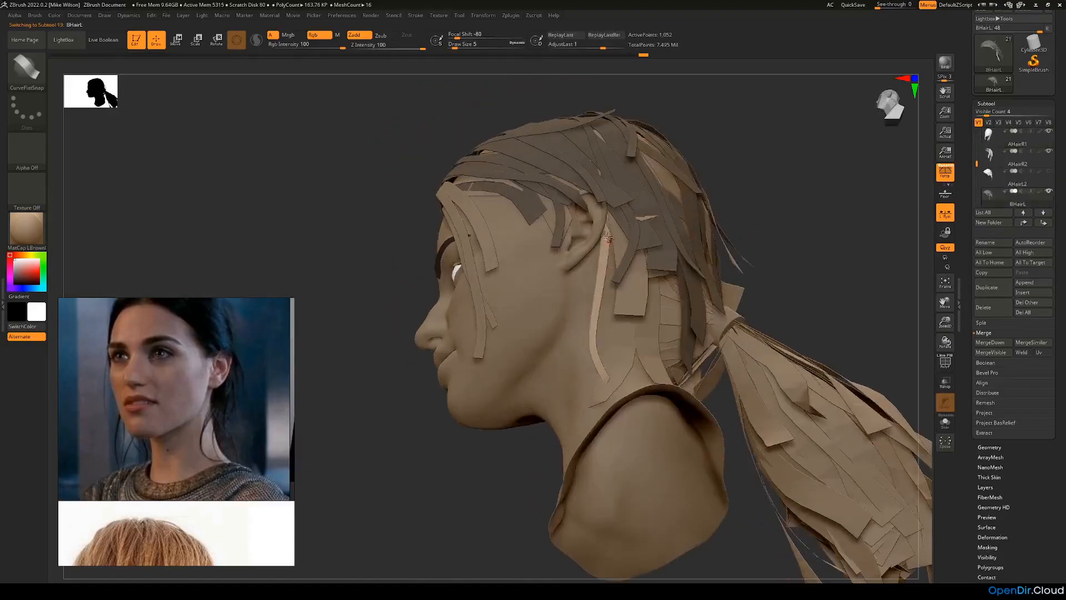
{"action": "left_click_drag", "start_coordinate": [814, 261], "coordinate": [748, 294]}
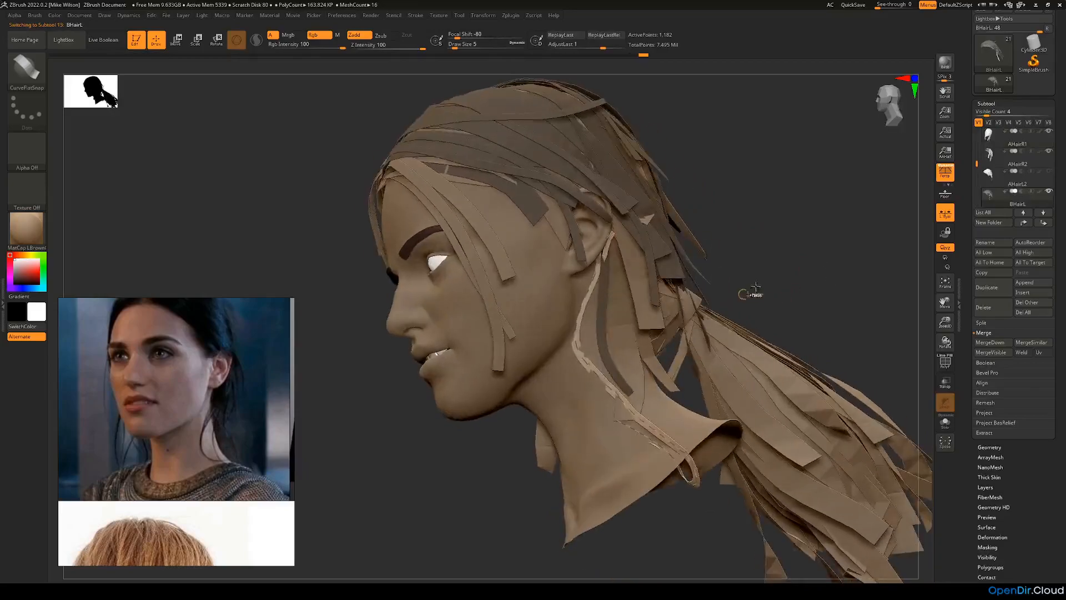
{"action": "key", "text": "ctrl+z"}
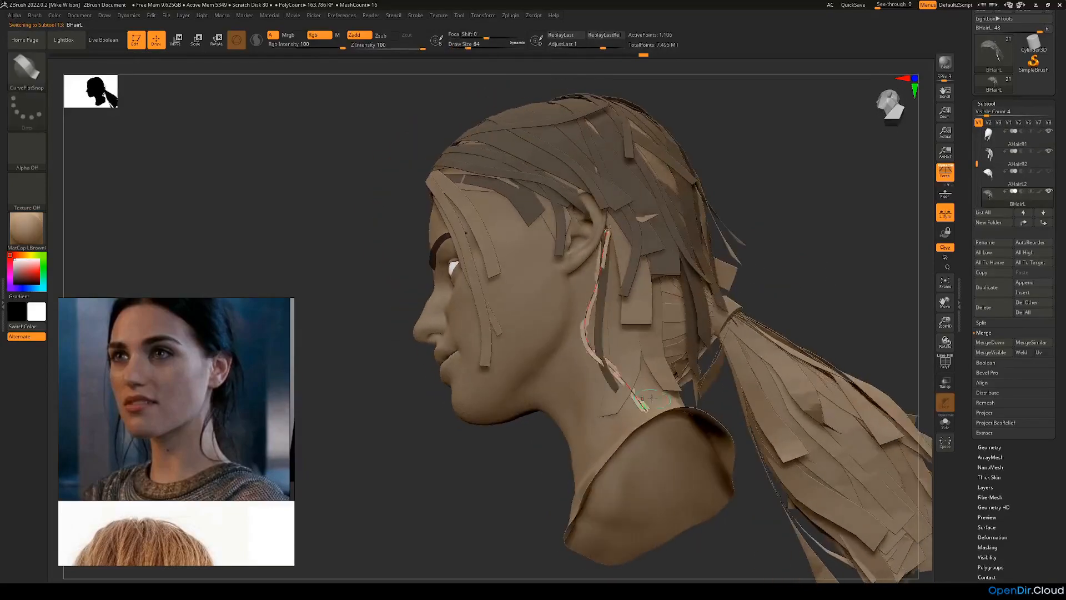
{"action": "key", "text": "ctrl+z"}
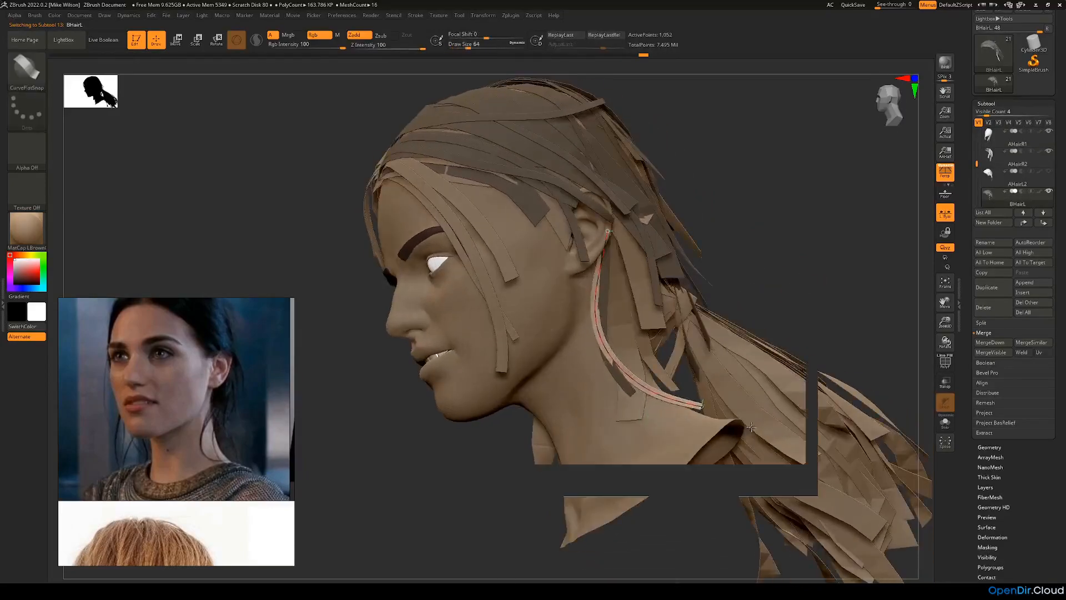
{"action": "key", "text": "ctrl+shift+z"}
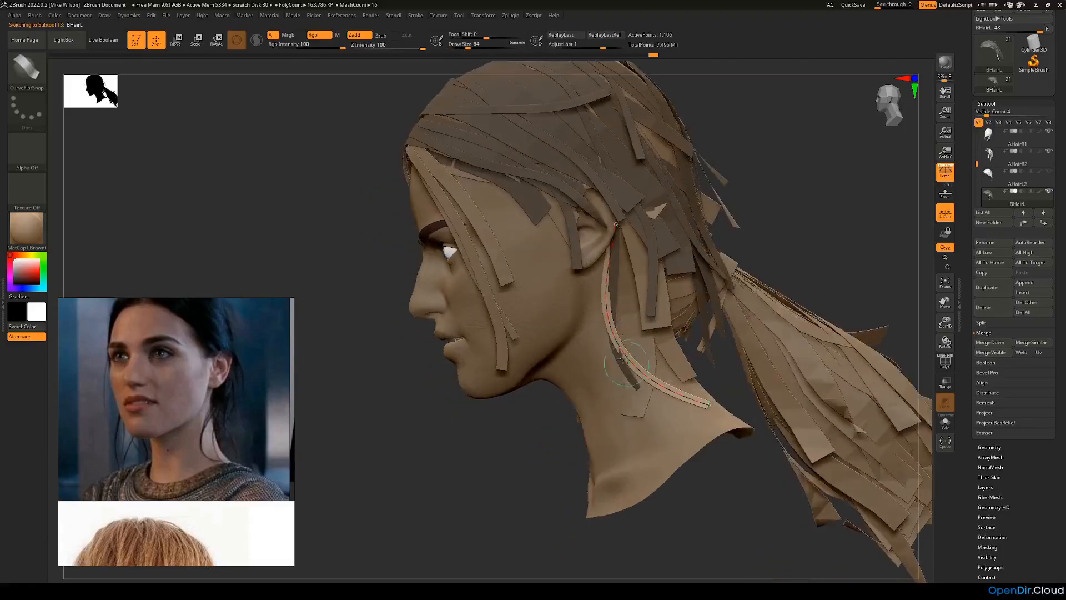
Step: Bend the second loose strip into a soft S-curve behind the first one, ending low on the neck
{"action": "left_click_drag", "start_coordinate": [605, 306], "coordinate": [638, 303]}
{"action": "left_click_drag", "start_coordinate": [781, 254], "coordinate": [745, 174]}
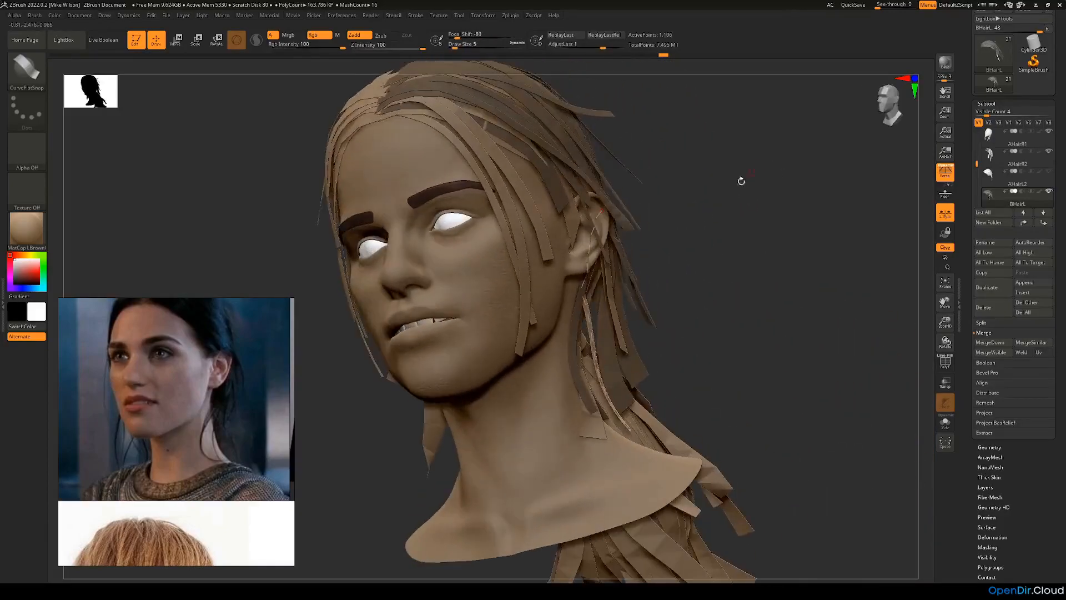
{"action": "left_click_drag", "start_coordinate": [580, 208], "coordinate": [625, 435]}
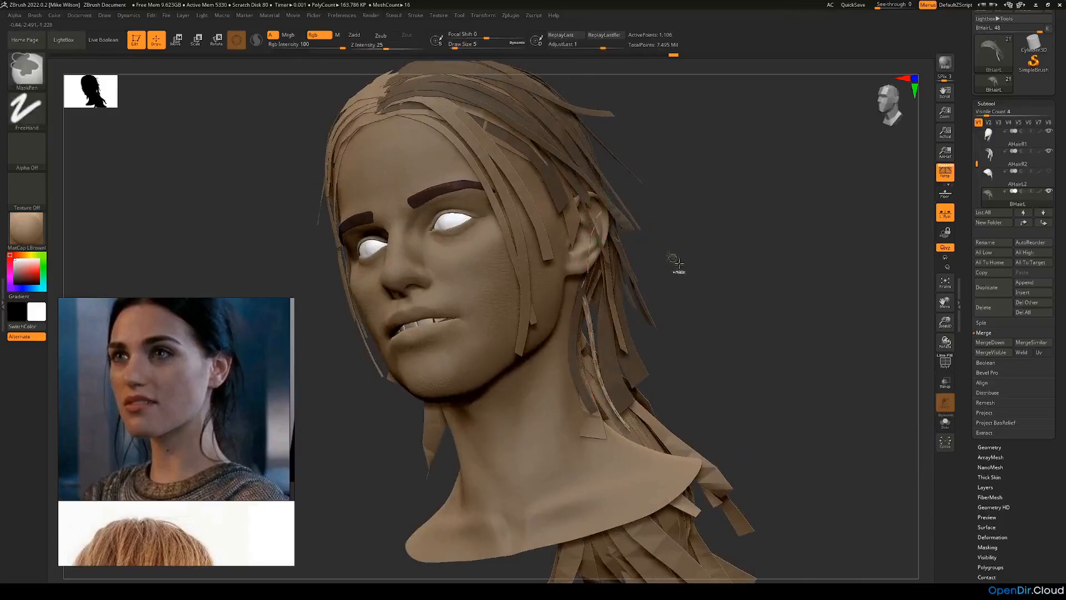
{"action": "mouse_move", "coordinate": [697, 294]}
{"action": "left_mouse_down"}
{"action": "mouse_move", "coordinate": [670, 277]}
{"action": "mouse_move", "coordinate": [686, 302]}
{"action": "mouse_move", "coordinate": [778, 305]}
{"action": "mouse_move", "coordinate": [783, 292]}
{"action": "left_mouse_up"}
{"action": "left_click_drag", "start_coordinate": [764, 344], "coordinate": [671, 334]}
{"action": "left_click_drag", "start_coordinate": [662, 373], "coordinate": [630, 390]}
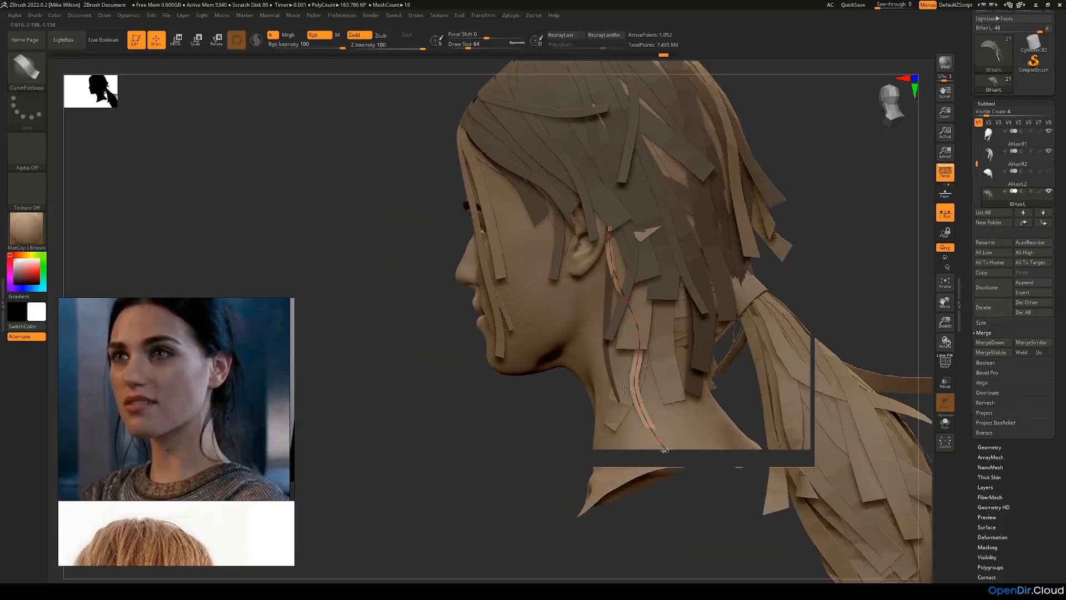
{"action": "left_click_drag", "start_coordinate": [504, 409], "coordinate": [537, 410]}
{"action": "left_click_drag", "start_coordinate": [640, 358], "coordinate": [630, 370]}
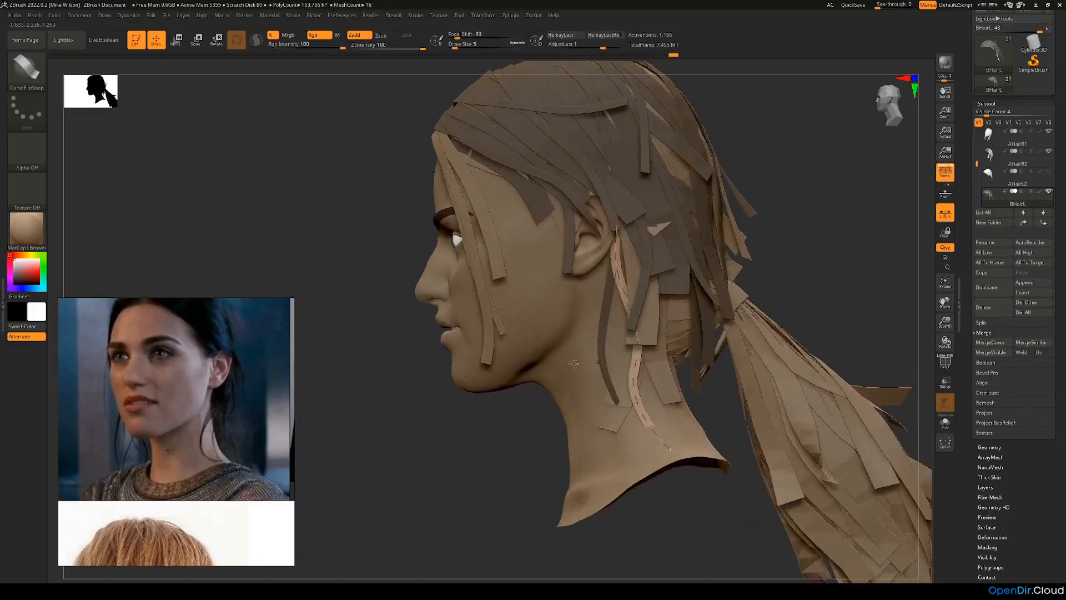
Step: Finish the second loose strip, make BHairL active again, and nudge the strip with the Move brush at a draw size of about 104
{"action": "left_click", "coordinate": [577, 356], "text": "alt"}
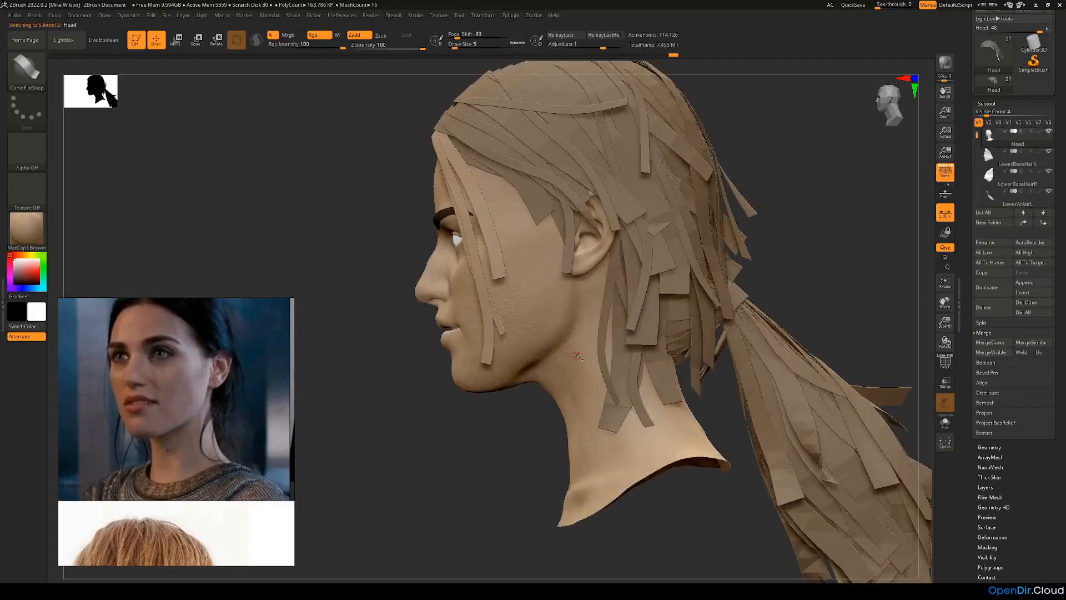
{"action": "left_click", "coordinate": [636, 369], "text": "alt"}
{"action": "left_click_drag", "start_coordinate": [504, 428], "coordinate": [510, 381]}
{"action": "left_click", "coordinate": [38, 82]}
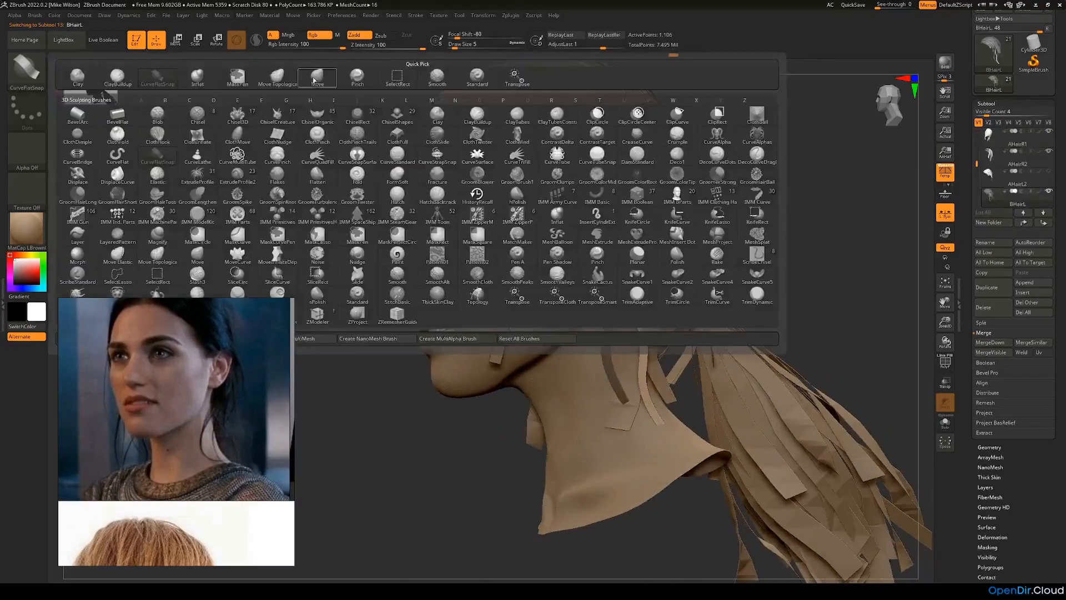
{"action": "left_click", "coordinate": [324, 84]}
{"action": "key", "text": "space"}
{"action": "left_click_drag", "start_coordinate": [332, 102], "coordinate": [344, 102]}
{"action": "left_click_drag", "start_coordinate": [705, 204], "coordinate": [674, 208]}
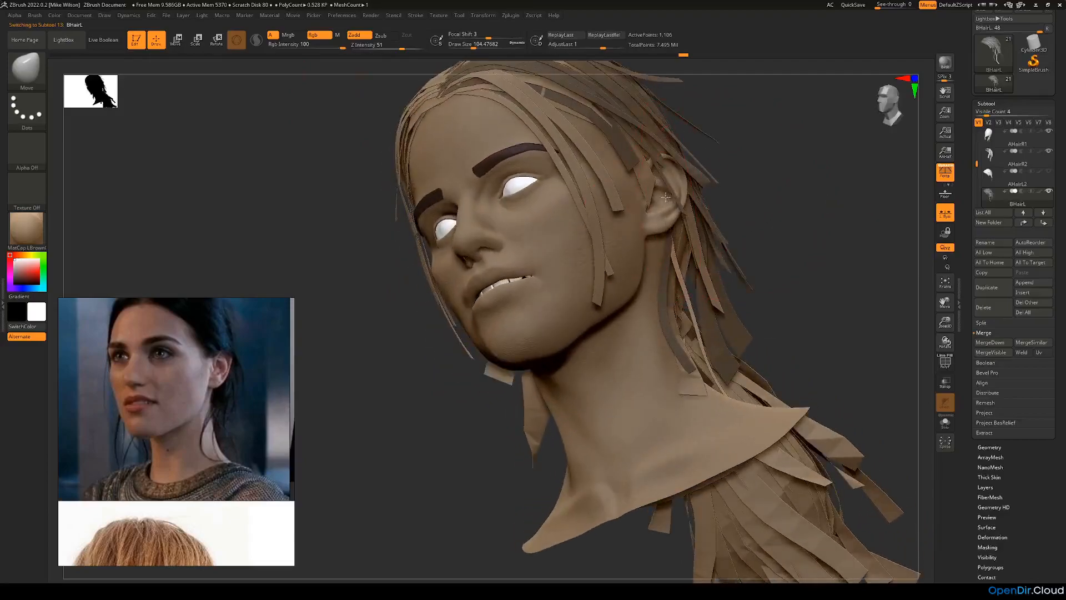
{"action": "right_click_drag", "start_coordinate": [691, 198], "coordinate": [681, 205]}
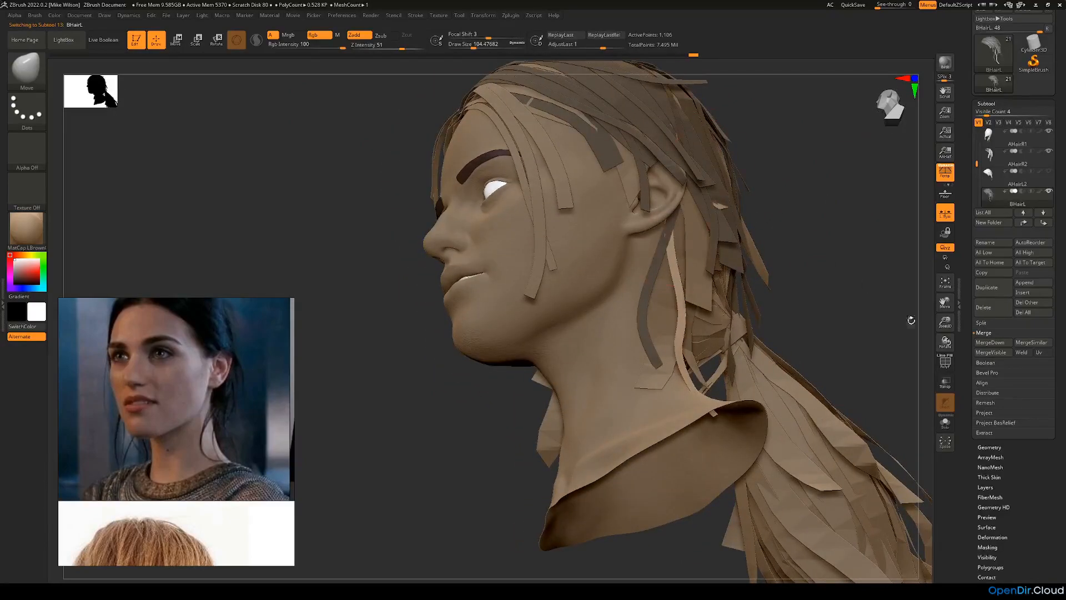
Step: Isolate the BHairL strips to inspect them and show the other subtools again
{"action": "left_click", "coordinate": [946, 424]}
{"action": "left_click_drag", "start_coordinate": [840, 382], "coordinate": [778, 314]}
{"action": "left_click", "coordinate": [945, 424]}
{"action": "left_click_drag", "start_coordinate": [826, 232], "coordinate": [798, 231]}
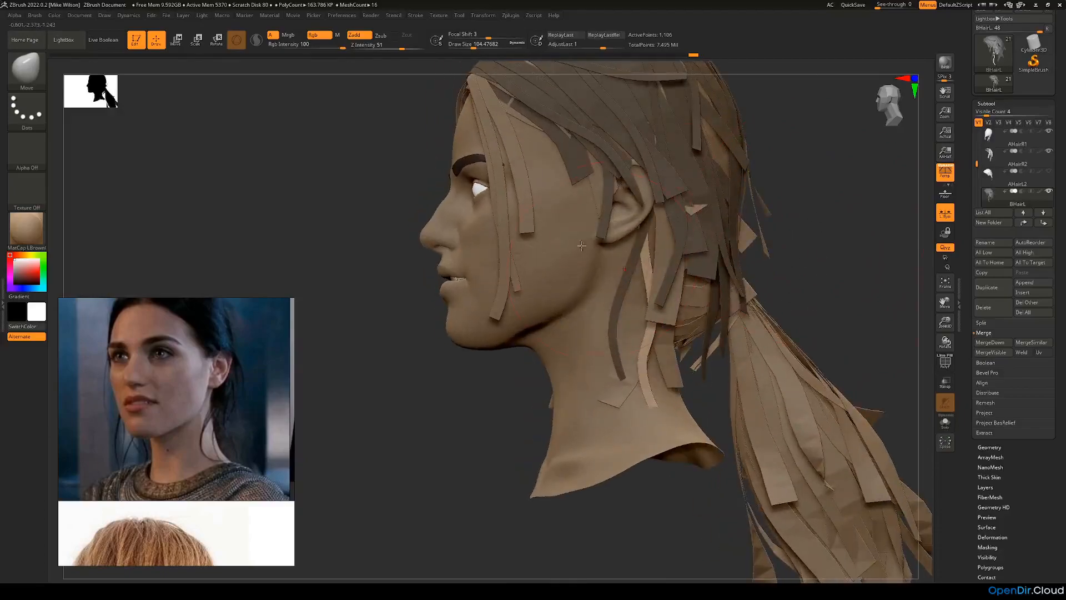
Step: Switch back to the CurveFlatSnap brush at draw size 4 and draw a thin loose strip from below the ear in front of the others
{"action": "left_click", "coordinate": [26, 67]}
{"action": "left_click", "coordinate": [157, 77]}
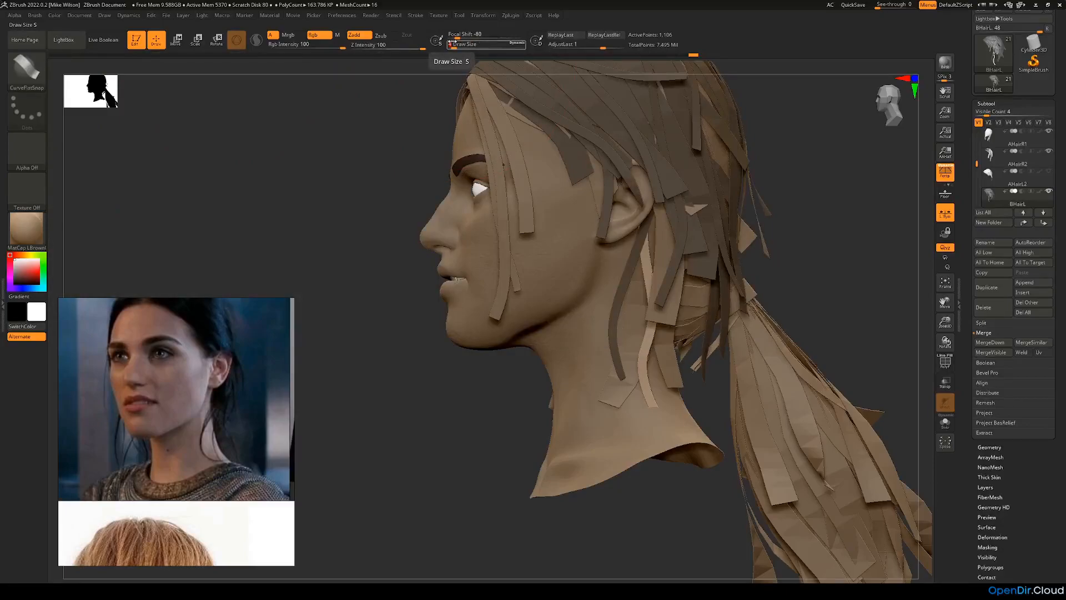
{"action": "left_click_drag", "start_coordinate": [811, 247], "coordinate": [807, 221]}
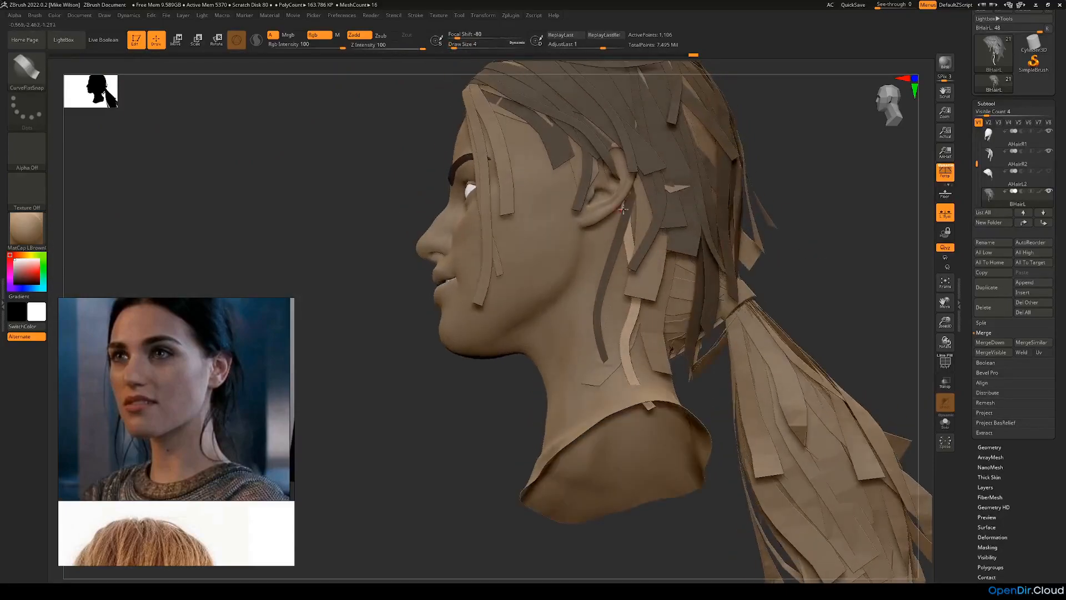
{"action": "left_click_drag", "start_coordinate": [568, 307], "coordinate": [561, 337]}
{"action": "left_click_drag", "start_coordinate": [481, 393], "coordinate": [527, 406]}
{"action": "left_click_drag", "start_coordinate": [573, 323], "coordinate": [575, 364]}
{"action": "left_click_drag", "start_coordinate": [773, 274], "coordinate": [725, 238]}
{"action": "left_click_drag", "start_coordinate": [627, 200], "coordinate": [628, 194]}
Step: Adjust the middle of the thin front strip so it bows forward from the earlobe toward the jaw
{"action": "left_click_drag", "start_coordinate": [774, 221], "coordinate": [820, 246]}
{"action": "left_click_drag", "start_coordinate": [604, 268], "coordinate": [608, 262]}
{"action": "left_click_drag", "start_coordinate": [736, 261], "coordinate": [758, 272]}
{"action": "left_click_drag", "start_coordinate": [601, 271], "coordinate": [596, 274]}
{"action": "left_click_drag", "start_coordinate": [714, 288], "coordinate": [661, 280]}
{"action": "left_click_drag", "start_coordinate": [488, 424], "coordinate": [741, 315]}
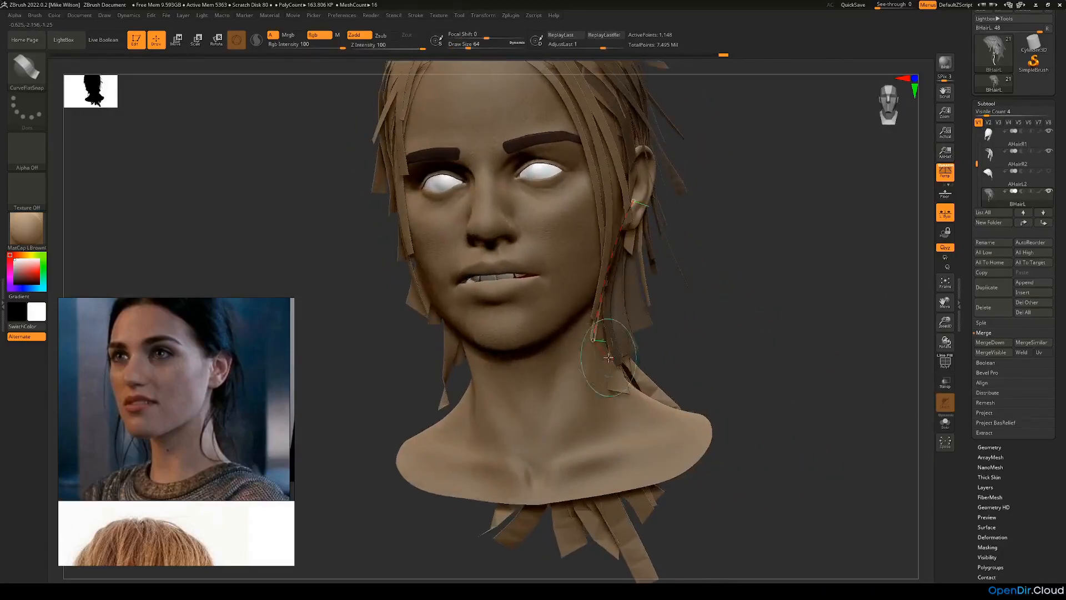
Step: Reposition the thin front strip's lower end beside the neck in front view and finish editing it
{"action": "left_click", "coordinate": [610, 363]}
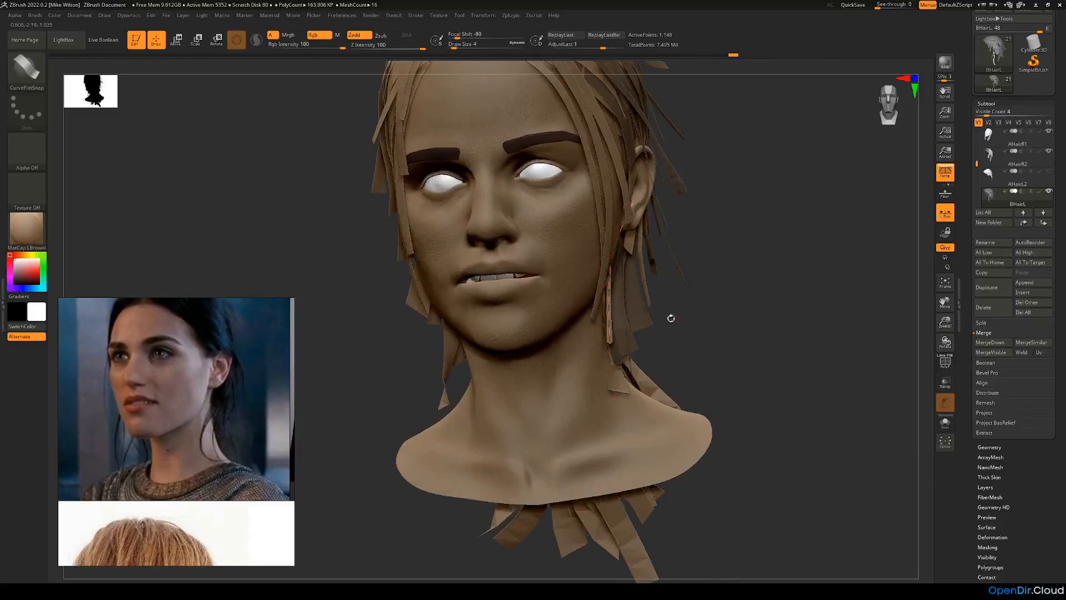
{"action": "left_click_drag", "start_coordinate": [713, 309], "coordinate": [619, 307]}
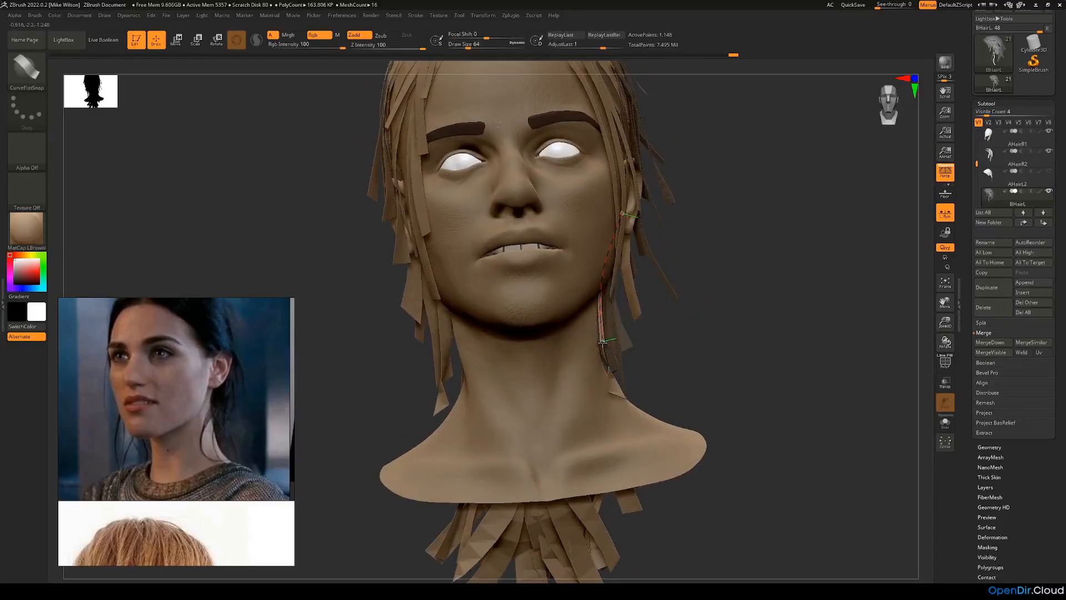
{"action": "left_click", "coordinate": [613, 344]}
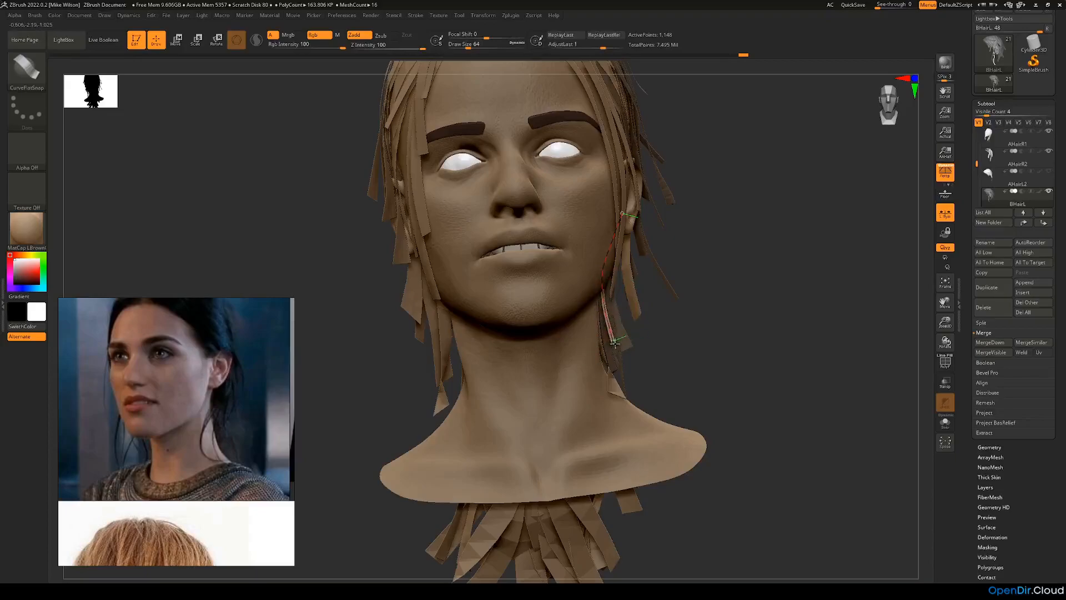
{"action": "left_click_drag", "start_coordinate": [618, 340], "coordinate": [620, 340]}
{"action": "left_click_drag", "start_coordinate": [686, 340], "coordinate": [633, 339]}
{"action": "left_click_drag", "start_coordinate": [520, 300], "coordinate": [511, 298]}
{"action": "left_click_drag", "start_coordinate": [741, 291], "coordinate": [695, 290]}
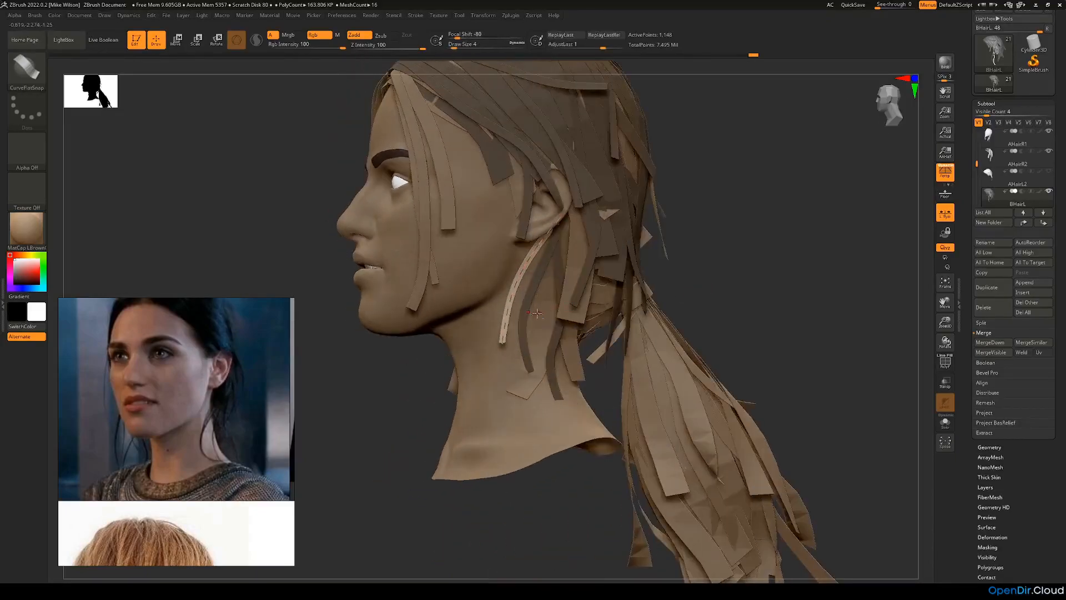
{"action": "left_click_drag", "start_coordinate": [528, 310], "coordinate": [533, 306], "text": "shift"}
Step: Draw a long thin strip from the parting down the left side of the head and shape its upper curve to the scalp
{"action": "left_click_drag", "start_coordinate": [757, 230], "coordinate": [708, 294]}
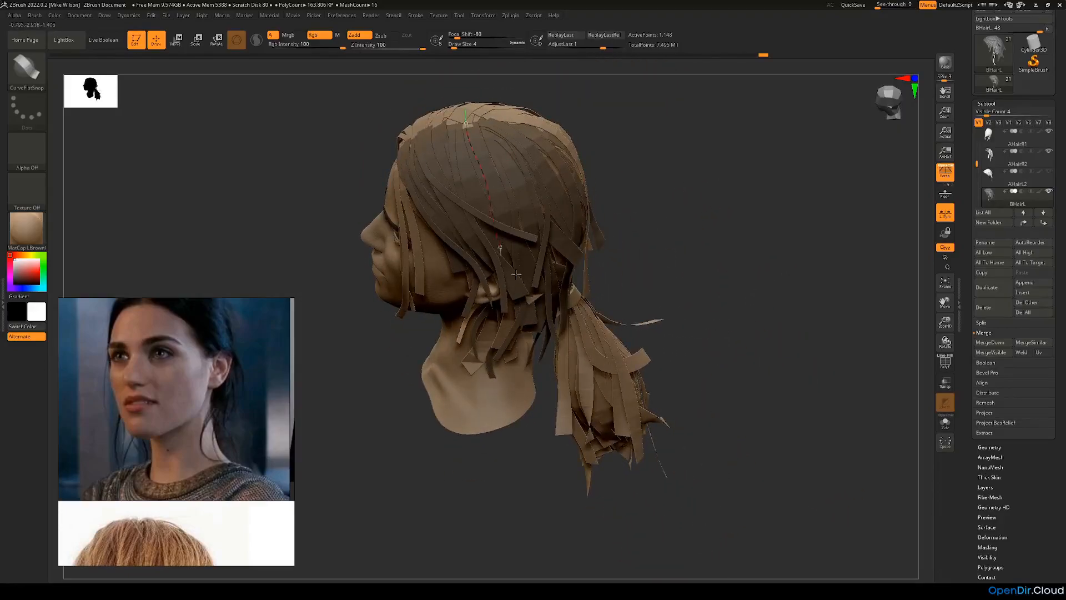
{"action": "left_click_drag", "start_coordinate": [648, 269], "coordinate": [512, 139]}
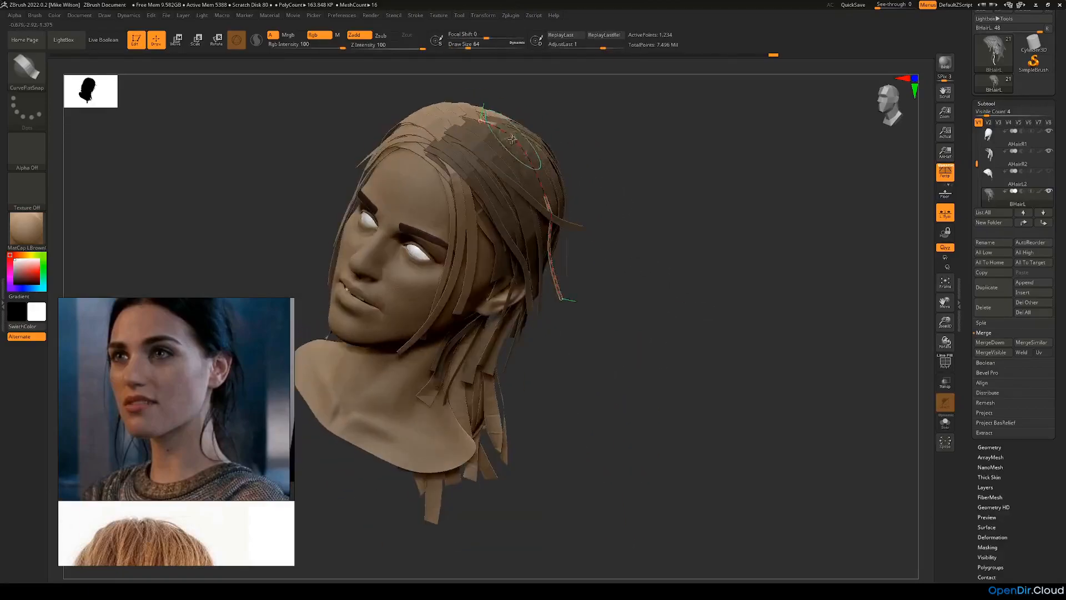
{"action": "left_click", "coordinate": [511, 134]}
{"action": "left_click_drag", "start_coordinate": [613, 239], "coordinate": [679, 245]}
{"action": "left_click_drag", "start_coordinate": [530, 247], "coordinate": [517, 307]}
{"action": "left_click_drag", "start_coordinate": [655, 256], "coordinate": [561, 226]}
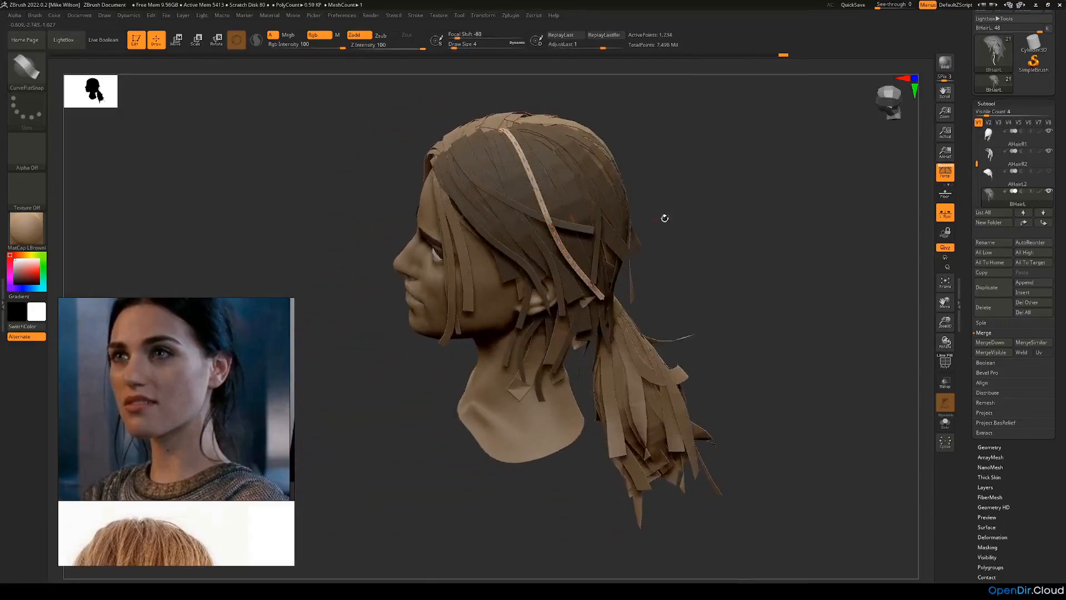
Step: Adjust the long side strip's middle and lower end so it hangs behind the ear
{"action": "left_click_drag", "start_coordinate": [659, 221], "coordinate": [694, 233]}
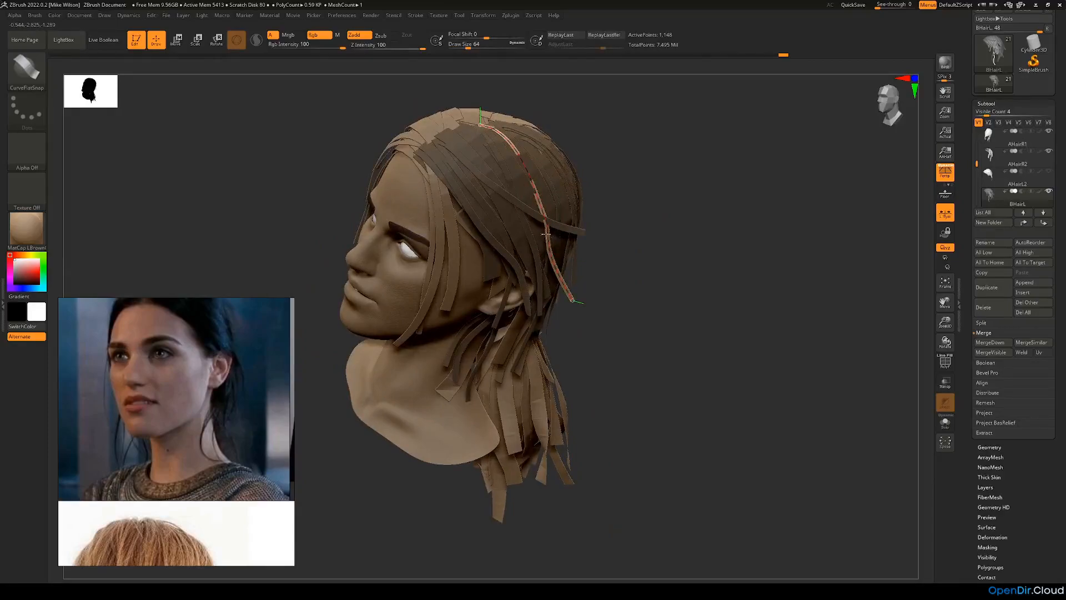
{"action": "left_click_drag", "start_coordinate": [645, 266], "coordinate": [525, 252]}
{"action": "left_click_drag", "start_coordinate": [545, 217], "coordinate": [630, 326]}
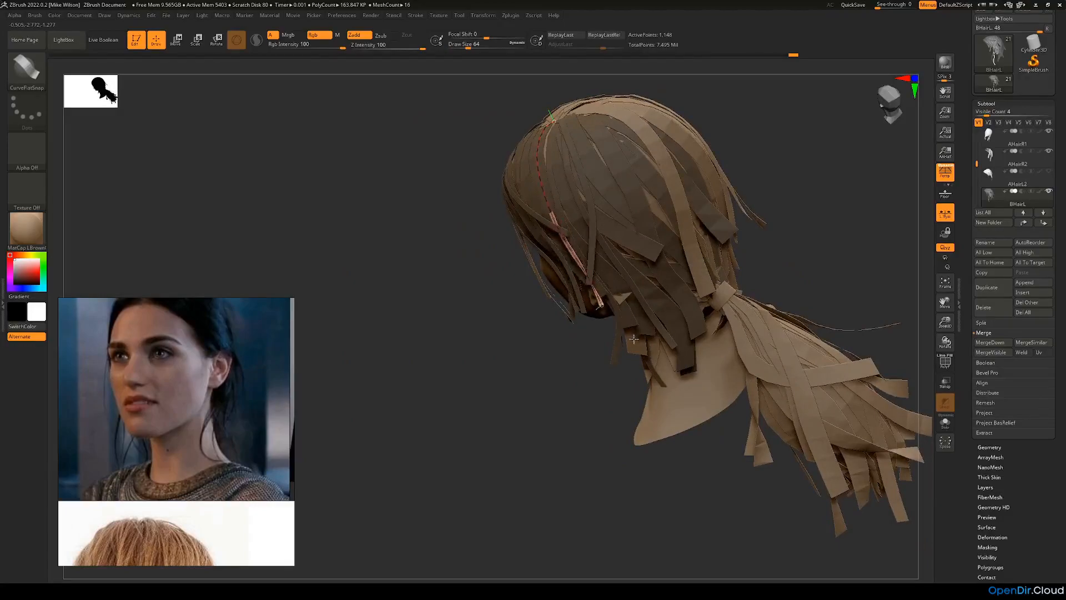
{"action": "mouse_move", "coordinate": [455, 346]}
{"action": "left_mouse_down"}
{"action": "mouse_move", "coordinate": [632, 270]}
{"action": "mouse_move", "coordinate": [673, 272]}
{"action": "mouse_move", "coordinate": [669, 252]}
{"action": "left_mouse_up"}
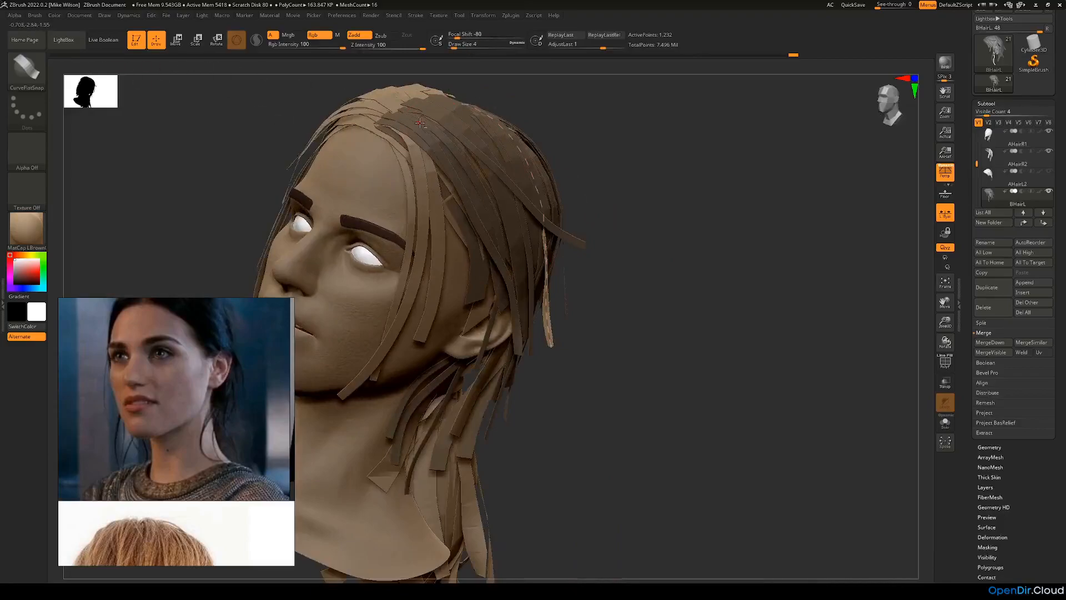
Step: Nudge the long side strip's upper part over the crown with the Move brush at a draw size of about 145
{"action": "key", "text": "b"}
{"action": "key", "text": "m"}
{"action": "key", "text": "v"}
{"action": "key", "text": "space"}
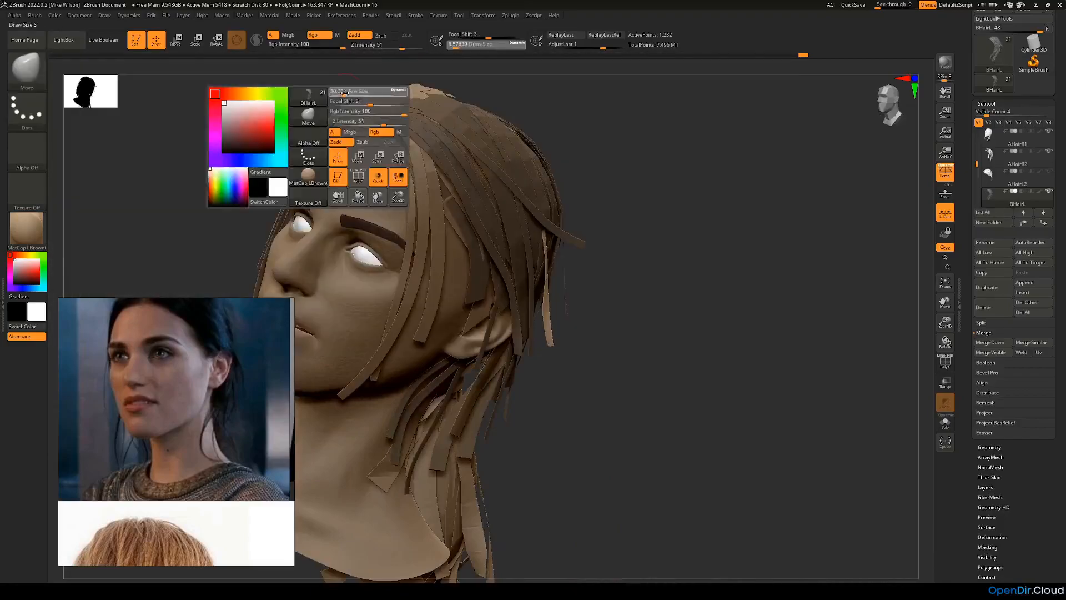
{"action": "left_click_drag", "start_coordinate": [611, 136], "coordinate": [559, 159]}
{"action": "key", "text": "space"}
{"action": "left_click_drag", "start_coordinate": [745, 186], "coordinate": [734, 191]}
{"action": "key", "text": "space"}
{"action": "left_click_drag", "start_coordinate": [735, 191], "coordinate": [669, 161]}
{"action": "left_click_drag", "start_coordinate": [505, 132], "coordinate": [509, 127]}
{"action": "left_click_drag", "start_coordinate": [628, 141], "coordinate": [627, 160]}
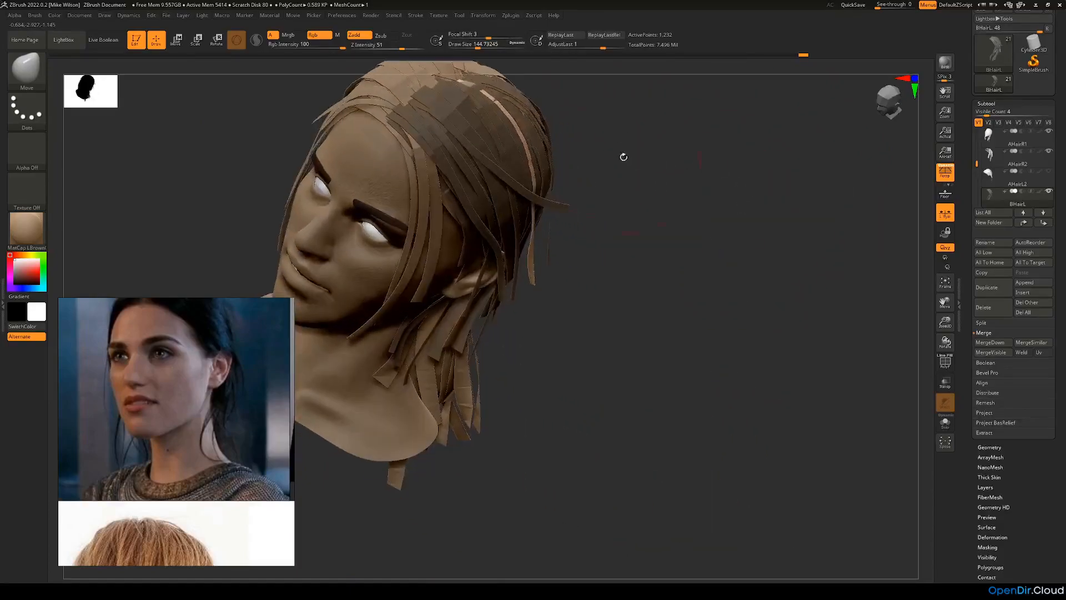
{"action": "left_click_drag", "start_coordinate": [498, 101], "coordinate": [504, 98]}
{"action": "left_click_drag", "start_coordinate": [584, 142], "coordinate": [750, 213]}
Step: Return to the CurveFlatSnap brush at a draw size of about 5.75 and draw another strip from the parting down the back-left of the head
{"action": "left_click_drag", "start_coordinate": [482, 235], "coordinate": [339, 223]}
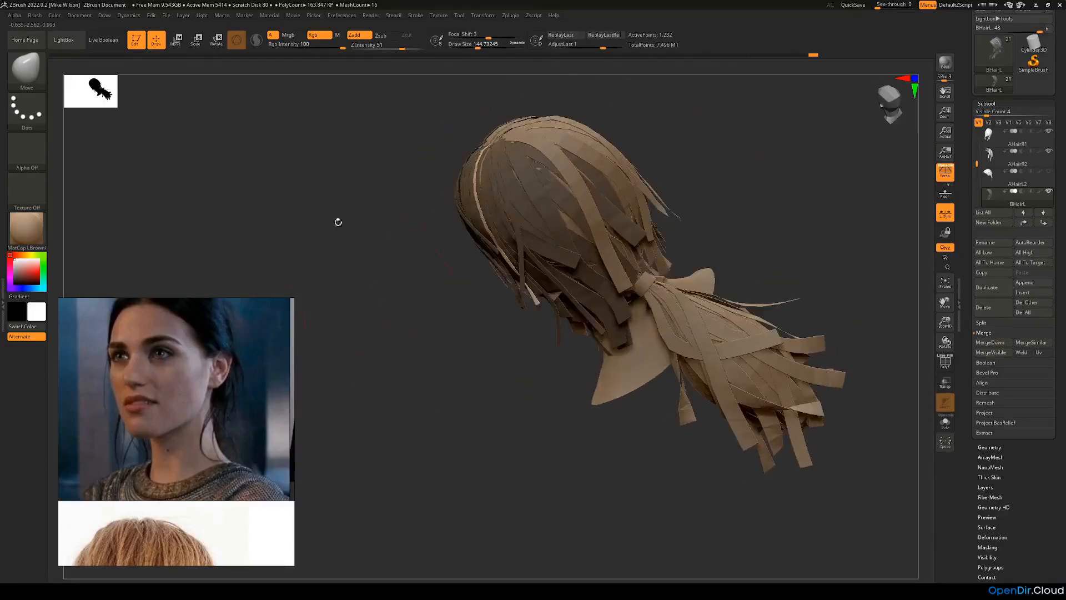
{"action": "left_click", "coordinate": [33, 74]}
{"action": "left_click", "coordinate": [169, 83]}
{"action": "left_click_drag", "start_coordinate": [478, 46], "coordinate": [459, 52]}
{"action": "left_click_drag", "start_coordinate": [547, 183], "coordinate": [640, 263]}
{"action": "left_click_drag", "start_coordinate": [698, 231], "coordinate": [718, 214]}
{"action": "mouse_move", "coordinate": [635, 269]}
{"action": "left_mouse_down"}
{"action": "mouse_move", "coordinate": [732, 259]}
{"action": "mouse_move", "coordinate": [725, 288]}
{"action": "mouse_move", "coordinate": [771, 248]}
{"action": "left_mouse_up"}
Step: Shape the new back-left strip's curve so it lies over the crown and falls toward the ponytail
{"action": "left_click_drag", "start_coordinate": [526, 135], "coordinate": [530, 132]}
{"action": "left_click_drag", "start_coordinate": [643, 145], "coordinate": [672, 128]}
{"action": "left_click_drag", "start_coordinate": [587, 153], "coordinate": [590, 145]}
{"action": "left_click_drag", "start_coordinate": [680, 239], "coordinate": [636, 228]}
{"action": "left_click_drag", "start_coordinate": [679, 251], "coordinate": [631, 261]}
{"action": "left_click_drag", "start_coordinate": [682, 299], "coordinate": [696, 304]}
{"action": "left_click_drag", "start_coordinate": [528, 312], "coordinate": [562, 305]}
{"action": "left_click_drag", "start_coordinate": [587, 161], "coordinate": [587, 156]}
{"action": "left_click_drag", "start_coordinate": [500, 161], "coordinate": [516, 165]}
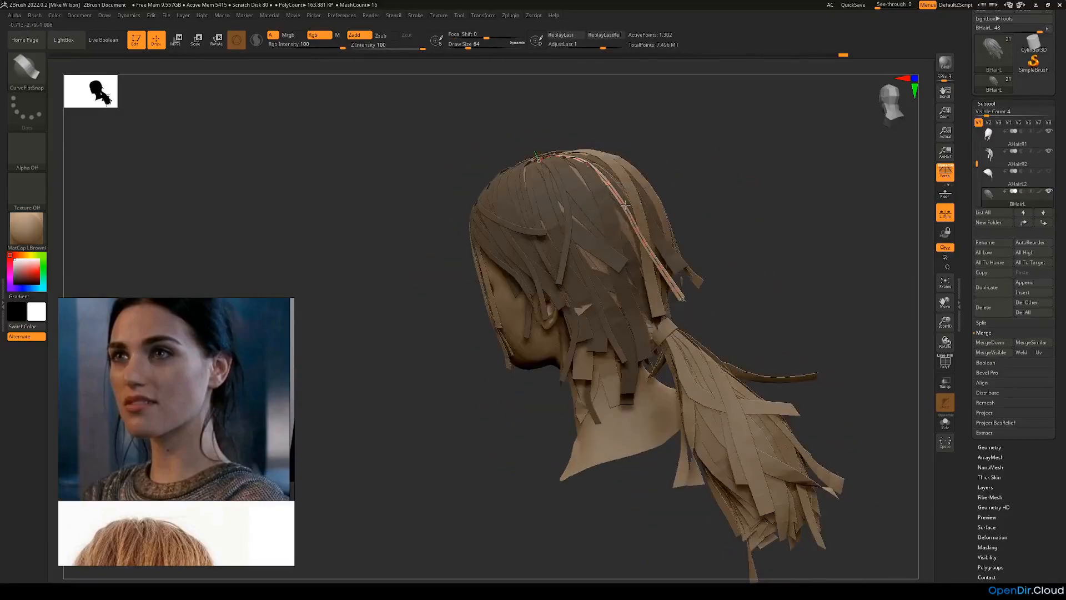
Step: Add a further strip from the parting down the back of the head and adjust its end near the ponytail tie
{"action": "mouse_move", "coordinate": [663, 197]}
{"action": "left_mouse_down"}
{"action": "mouse_move", "coordinate": [642, 200]}
{"action": "mouse_move", "coordinate": [669, 194]}
{"action": "left_mouse_up"}
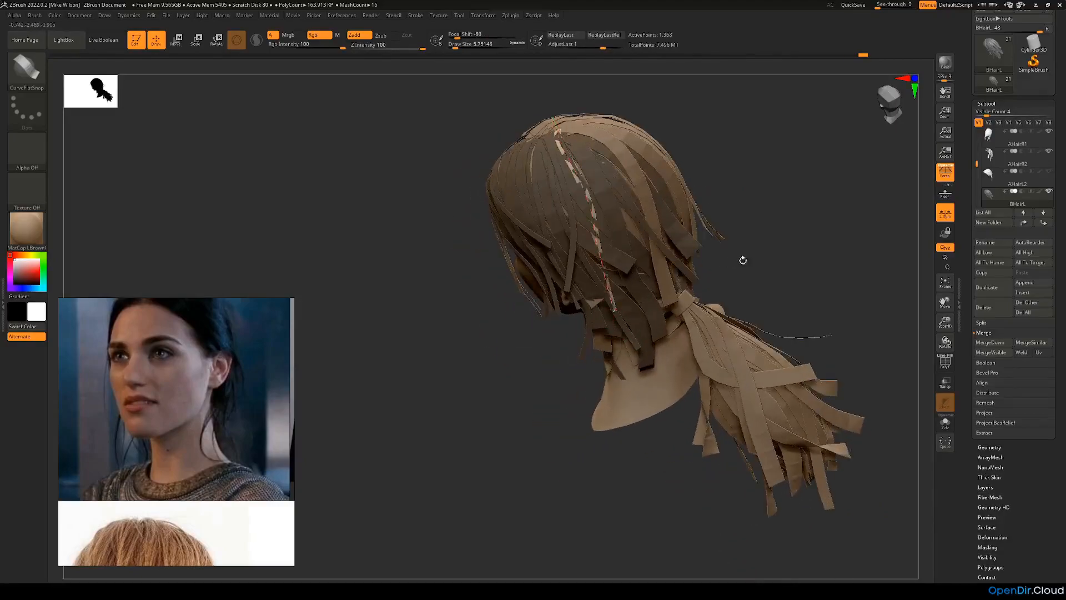
{"action": "left_click_drag", "start_coordinate": [728, 262], "coordinate": [657, 309]}
{"action": "left_click_drag", "start_coordinate": [664, 373], "coordinate": [641, 327]}
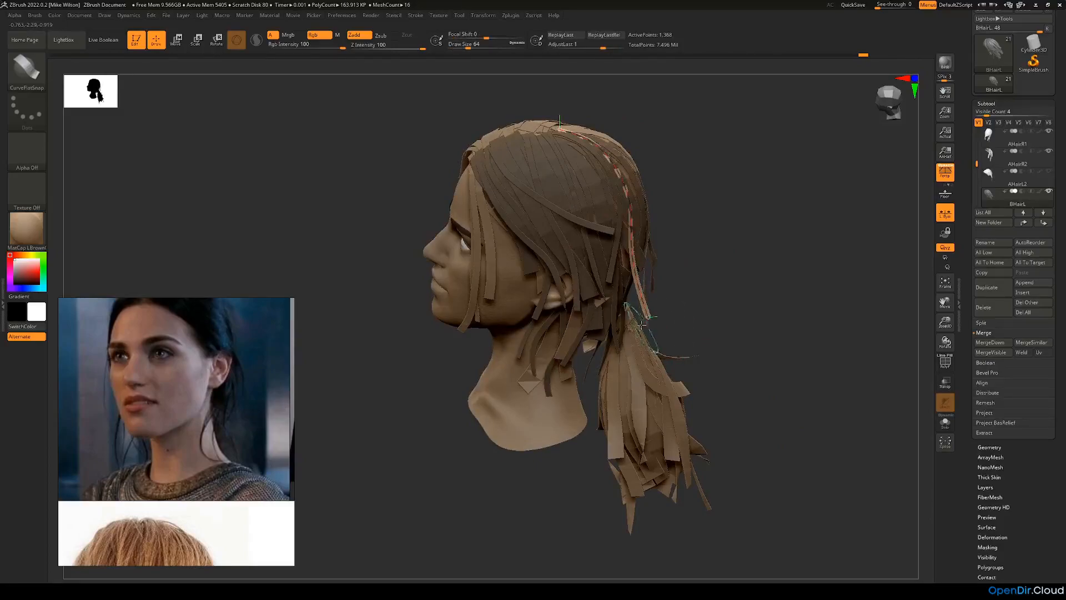
{"action": "left_click_drag", "start_coordinate": [634, 248], "coordinate": [634, 248]}
Step: Undo the last two changes to the back strips and make BHairL the active subtool again
{"action": "left_click_drag", "start_coordinate": [845, 230], "coordinate": [727, 194]}
{"action": "mouse_move", "coordinate": [536, 214]}
{"action": "left_mouse_down"}
{"action": "mouse_move", "coordinate": [701, 176]}
{"action": "mouse_move", "coordinate": [633, 190]}
{"action": "left_mouse_up"}
{"action": "key", "text": "ctrl+z"}
{"action": "key", "text": "ctrl+z"}
{"action": "left_click", "coordinate": [714, 197], "text": "alt"}
{"action": "left_click_drag", "start_coordinate": [778, 208], "coordinate": [701, 215]}
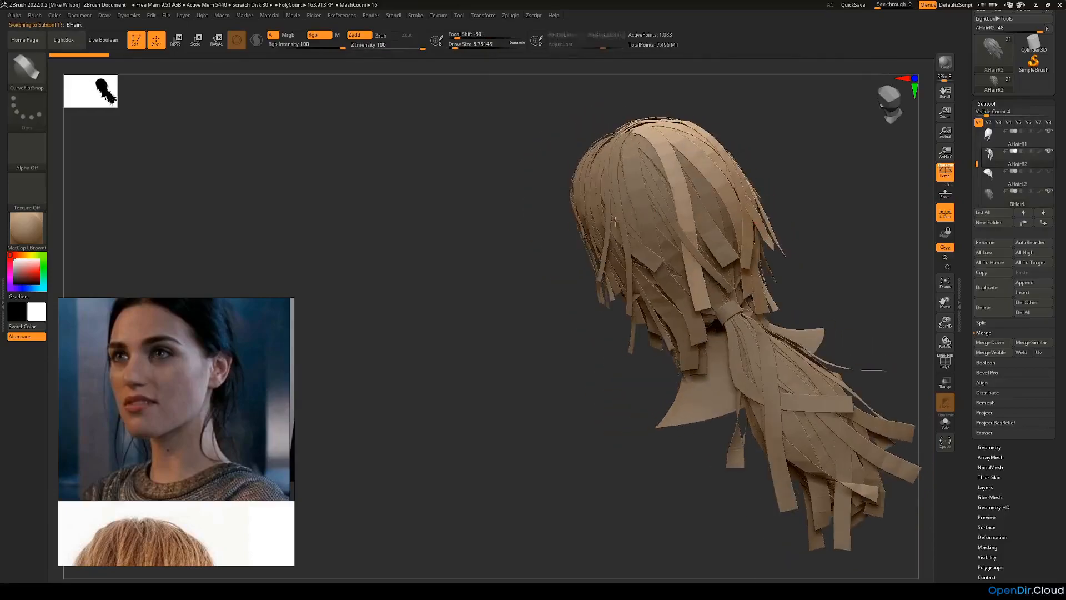
{"action": "left_click_drag", "start_coordinate": [610, 135], "coordinate": [702, 138]}
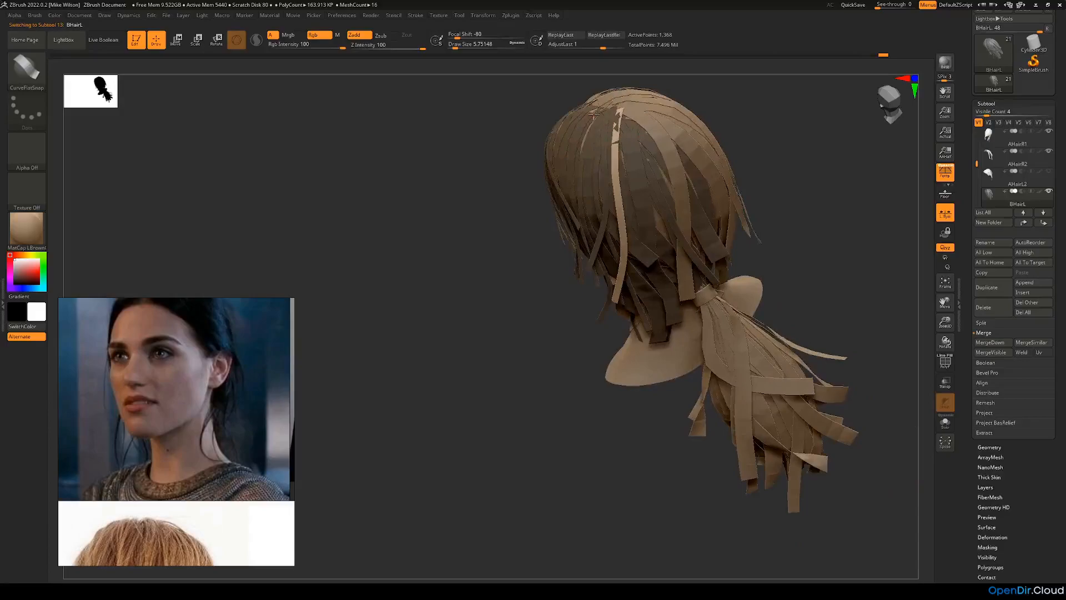
Step: Try to shape the newest back strip's curve so it runs from the parting toward the ponytail tie
{"action": "left_click_drag", "start_coordinate": [786, 218], "coordinate": [776, 225]}
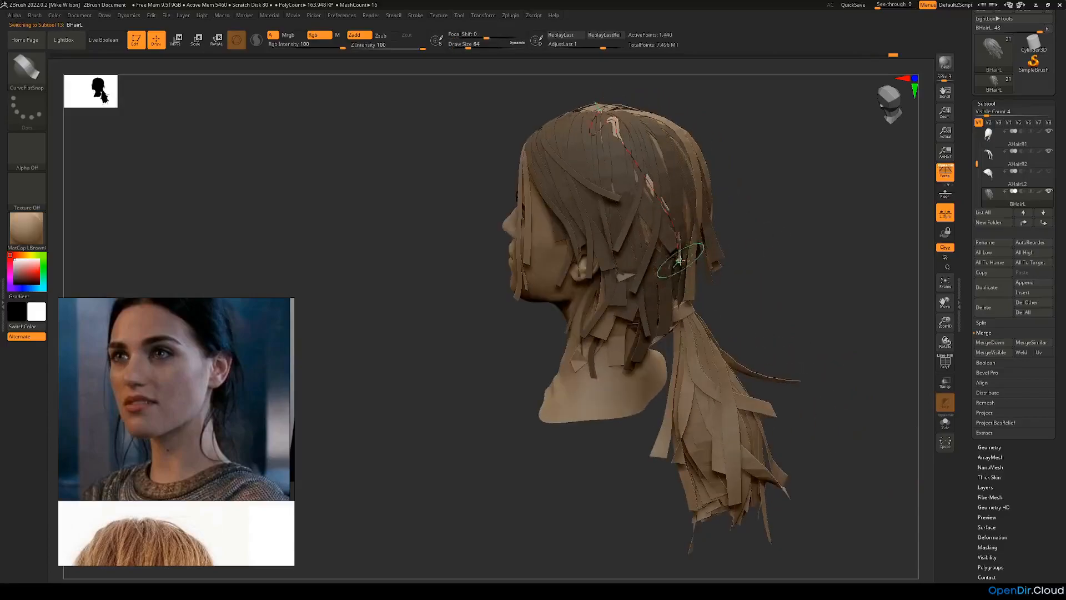
{"action": "left_click_drag", "start_coordinate": [738, 261], "coordinate": [696, 222]}
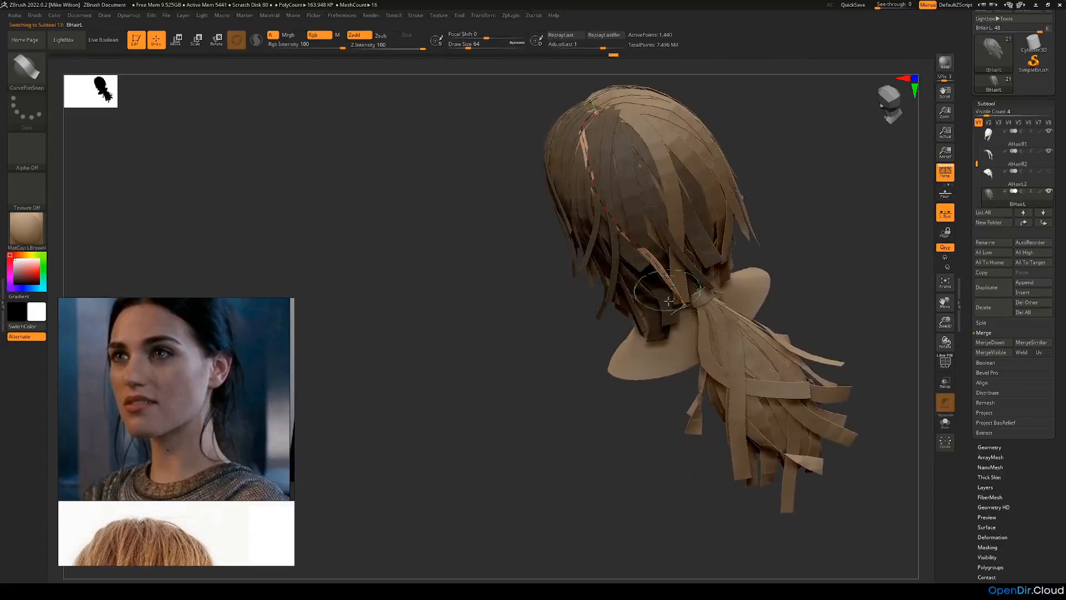
{"action": "left_click_drag", "start_coordinate": [683, 314], "coordinate": [649, 342]}
{"action": "mouse_move", "coordinate": [664, 447]}
{"action": "left_mouse_down"}
{"action": "mouse_move", "coordinate": [667, 389]}
{"action": "mouse_move", "coordinate": [711, 295]}
{"action": "mouse_move", "coordinate": [727, 310]}
{"action": "mouse_move", "coordinate": [674, 250]}
{"action": "left_mouse_up"}
{"action": "left_click_drag", "start_coordinate": [540, 178], "coordinate": [537, 145]}
{"action": "left_click_drag", "start_coordinate": [646, 326], "coordinate": [675, 314]}
{"action": "left_click_drag", "start_coordinate": [634, 133], "coordinate": [658, 239], "text": "shift"}
{"action": "left_click_drag", "start_coordinate": [782, 245], "coordinate": [725, 194]}
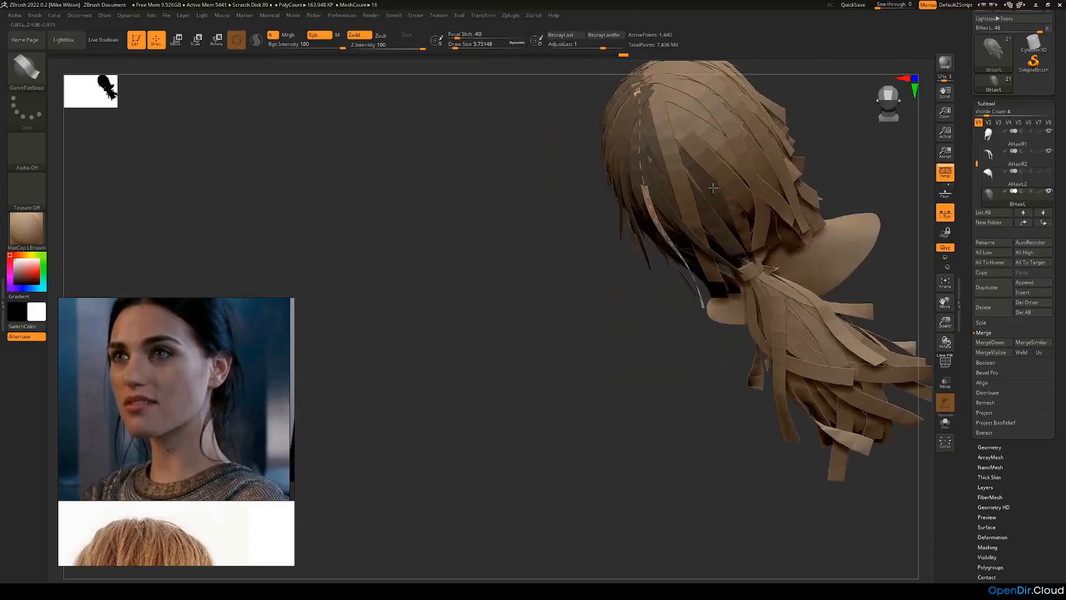
Step: Draw a new thin strip from the parting down the back-left of the head and bend its curve around the skull
{"action": "left_click_drag", "start_coordinate": [639, 88], "coordinate": [655, 223], "text": "shift"}
{"action": "mouse_move", "coordinate": [516, 183]}
{"action": "left_mouse_down", "text": "alt"}
{"action": "mouse_move", "coordinate": [442, 228]}
{"action": "mouse_move", "coordinate": [361, 323]}
{"action": "mouse_move", "coordinate": [318, 333]}
{"action": "left_mouse_up", "text": "alt"}
{"action": "left_click_drag", "start_coordinate": [447, 244], "coordinate": [473, 339], "text": "shift"}
{"action": "left_click_drag", "start_coordinate": [578, 261], "coordinate": [616, 210]}
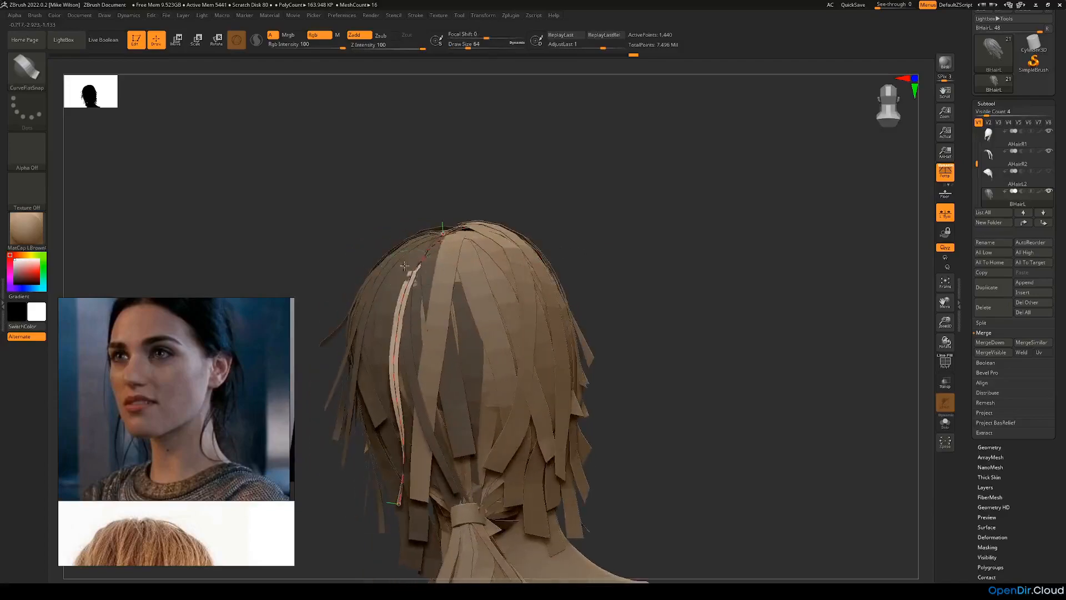
{"action": "left_click_drag", "start_coordinate": [404, 266], "coordinate": [425, 244]}
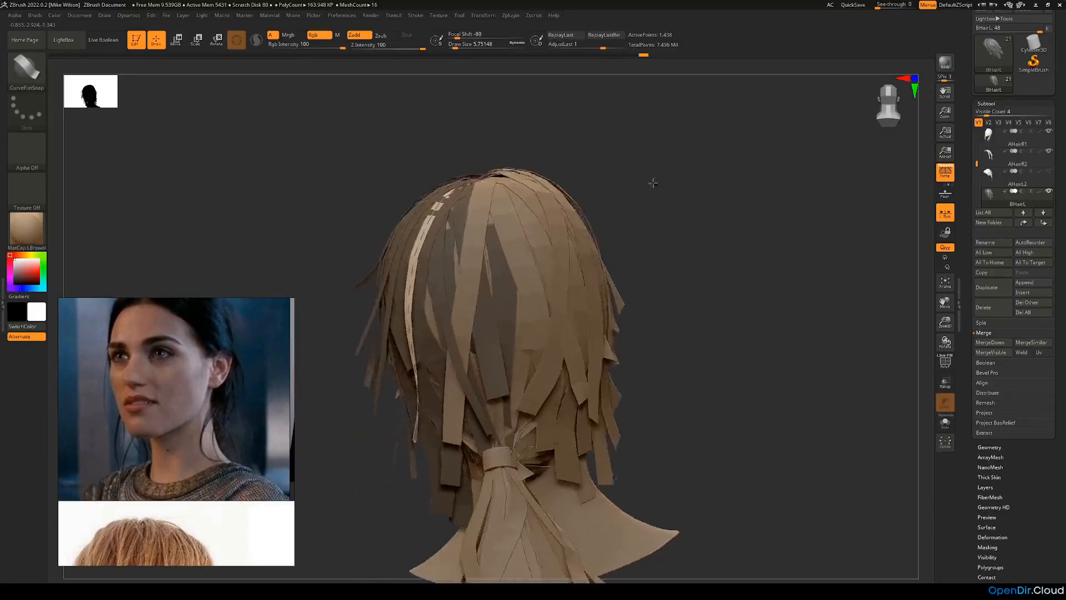
{"action": "left_click_drag", "start_coordinate": [652, 184], "coordinate": [661, 237]}
{"action": "left_click_drag", "start_coordinate": [608, 338], "coordinate": [658, 337]}
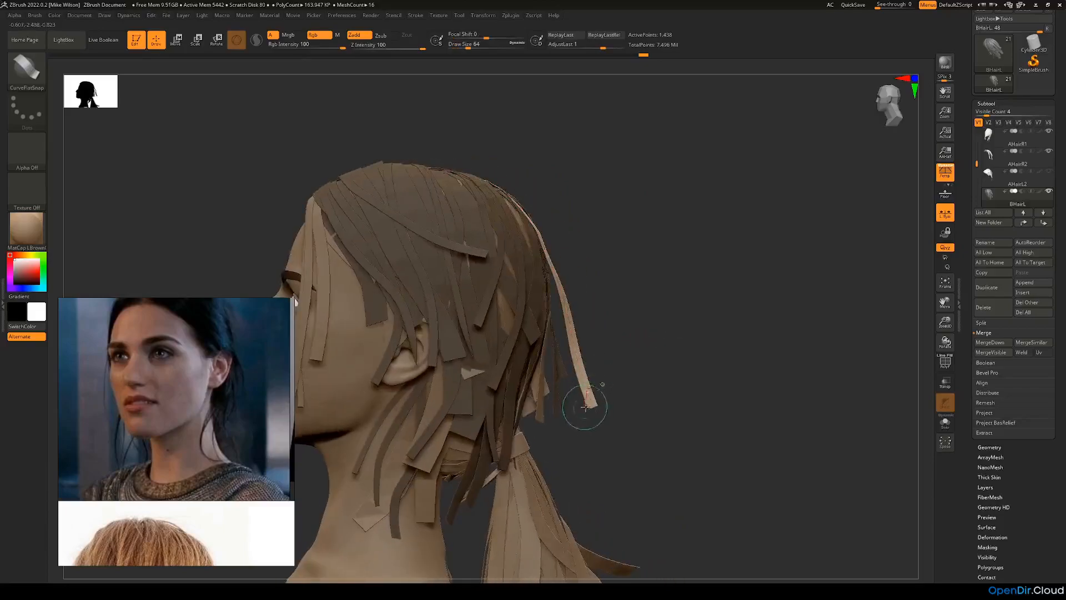
Step: Undo the last curve change and reshape the back-left strip so it follows the crown down to the ponytail tie
{"action": "key", "text": "ctrl+z"}
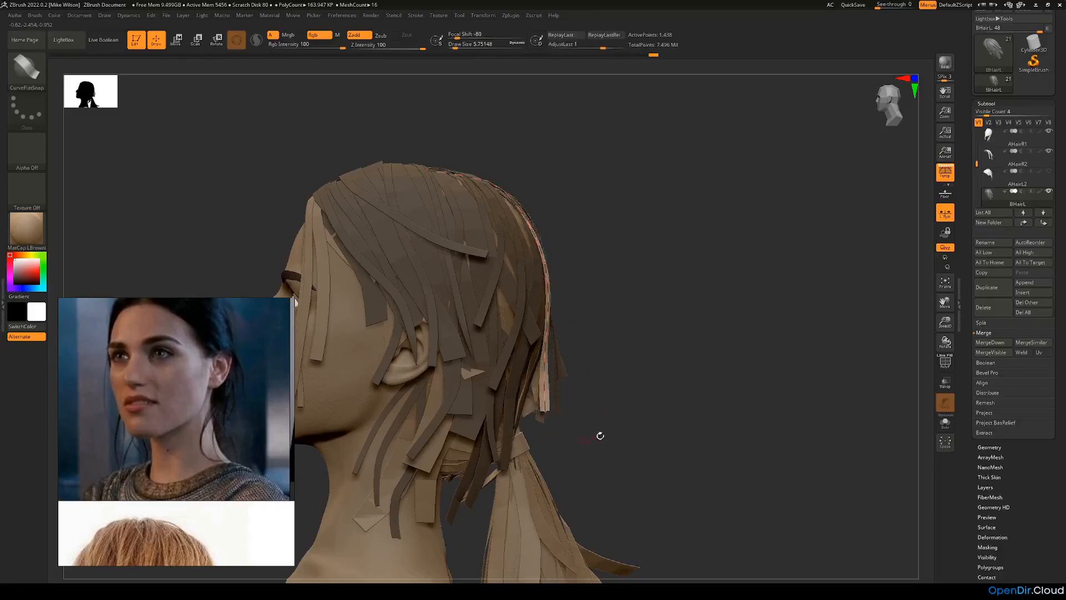
{"action": "left_click_drag", "start_coordinate": [600, 436], "coordinate": [433, 416]}
{"action": "left_click_drag", "start_coordinate": [700, 369], "coordinate": [622, 339]}
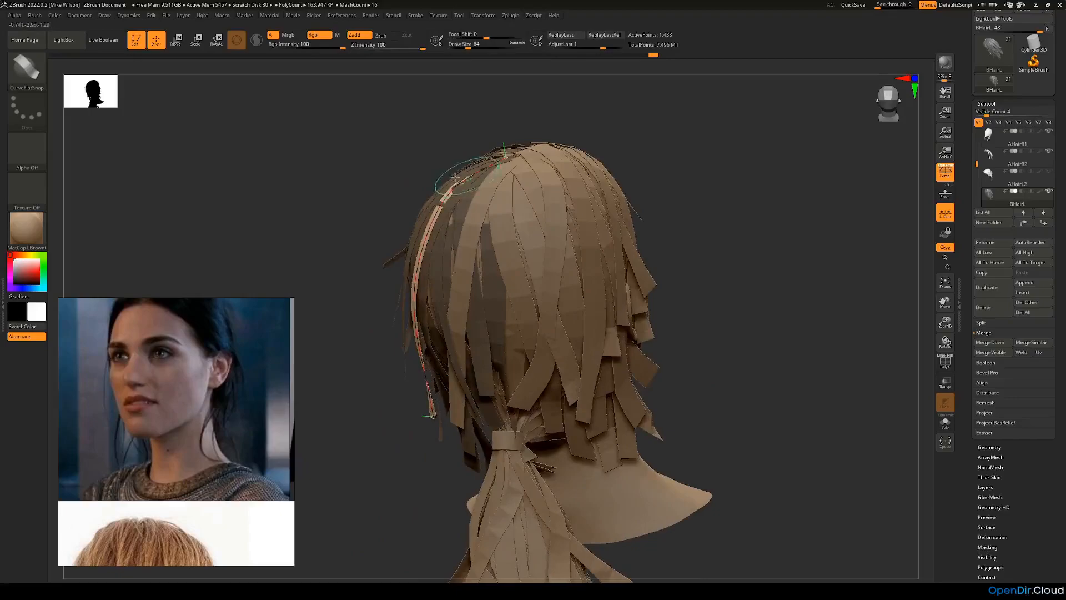
{"action": "right_click_drag", "start_coordinate": [455, 177], "coordinate": [410, 252]}
{"action": "left_click", "coordinate": [451, 184]}
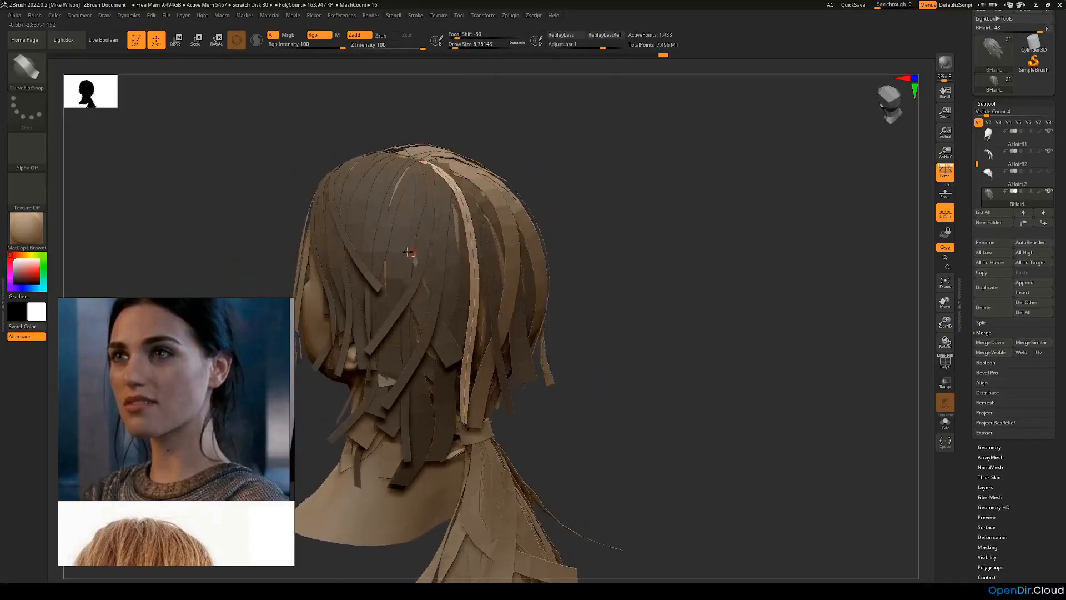
Step: Try adding a thin strip from the rear left side of the head down over the neck beside the ponytail
{"action": "right_click_drag", "start_coordinate": [611, 253], "coordinate": [461, 284]}
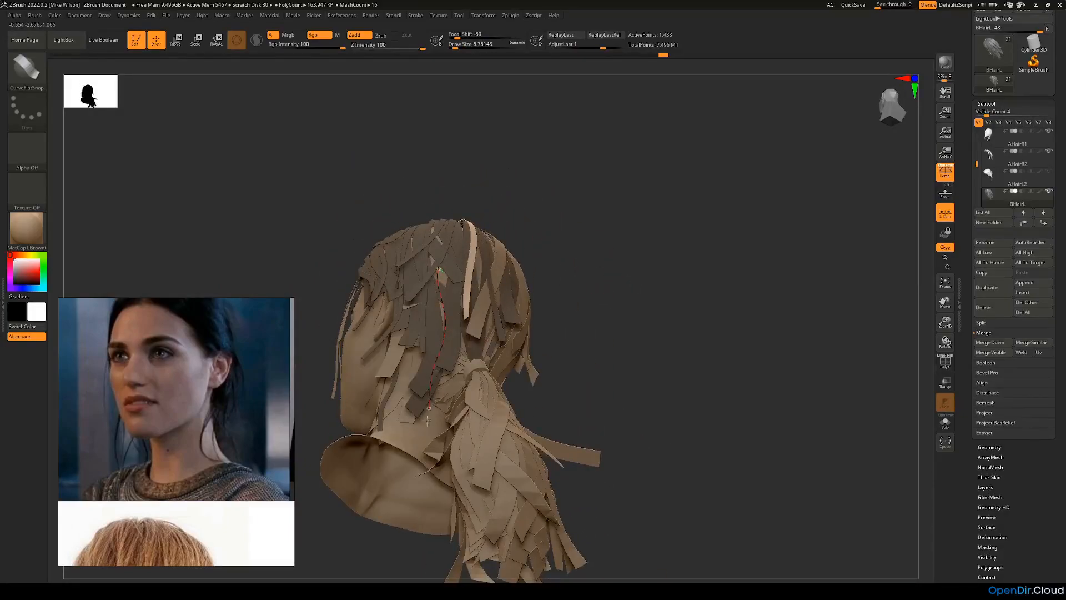
{"action": "right_click_drag", "start_coordinate": [604, 360], "coordinate": [443, 399]}
{"action": "left_click_drag", "start_coordinate": [435, 409], "coordinate": [473, 464]}
{"action": "right_click_drag", "start_coordinate": [613, 378], "coordinate": [608, 407]}
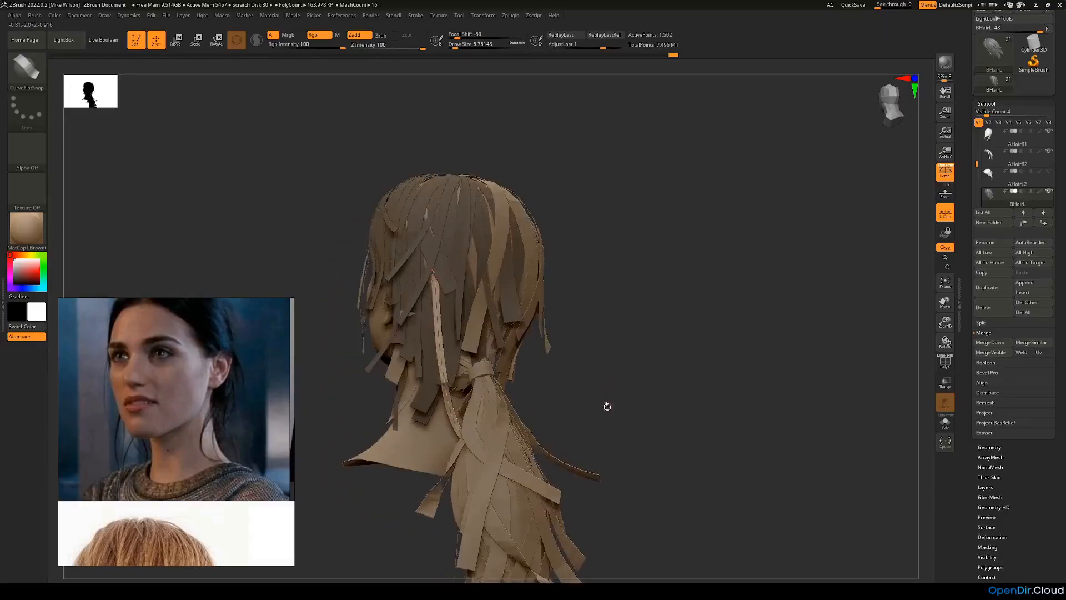
{"action": "right_click_drag", "start_coordinate": [522, 322], "coordinate": [537, 338]}
{"action": "mouse_move", "coordinate": [471, 279]}
{"action": "left_mouse_down"}
{"action": "mouse_move", "coordinate": [475, 259]}
{"action": "mouse_move", "coordinate": [445, 297]}
{"action": "left_mouse_up"}
{"action": "key", "text": "ctrl+z"}
{"action": "key", "text": "ctrl+z"}
Step: Try a shorter strip behind the left ear, curving down toward the nape beneath the ponytail tie
{"action": "right_click_drag", "start_coordinate": [587, 345], "coordinate": [531, 333]}
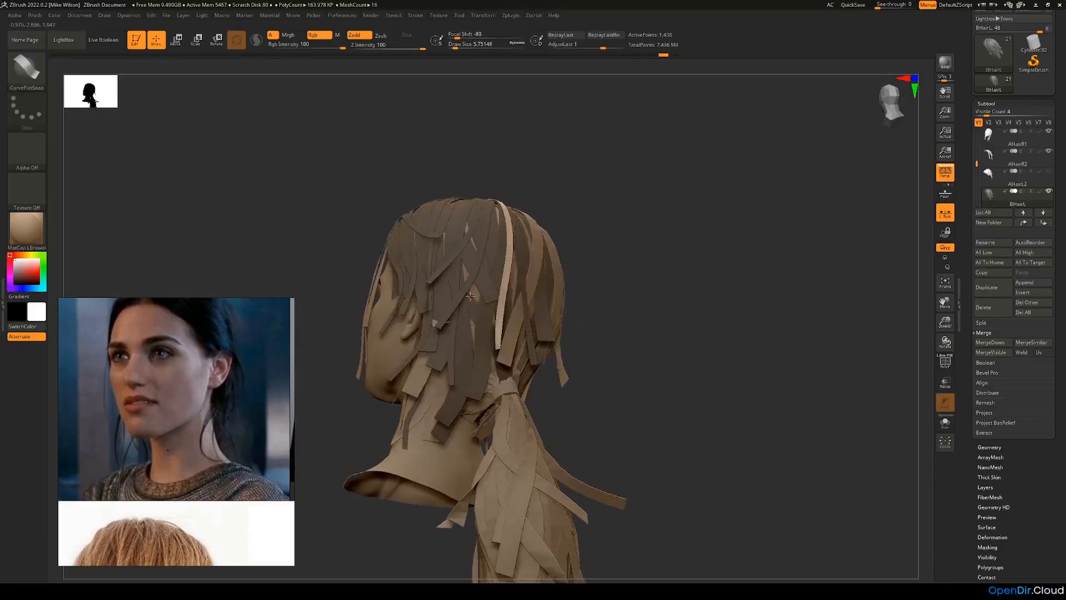
{"action": "left_click_drag", "start_coordinate": [455, 364], "coordinate": [476, 422]}
{"action": "mouse_move", "coordinate": [619, 400]}
{"action": "left_mouse_down"}
{"action": "mouse_move", "coordinate": [643, 401]}
{"action": "mouse_move", "coordinate": [588, 396]}
{"action": "mouse_move", "coordinate": [542, 414]}
{"action": "mouse_move", "coordinate": [668, 411]}
{"action": "left_mouse_up"}
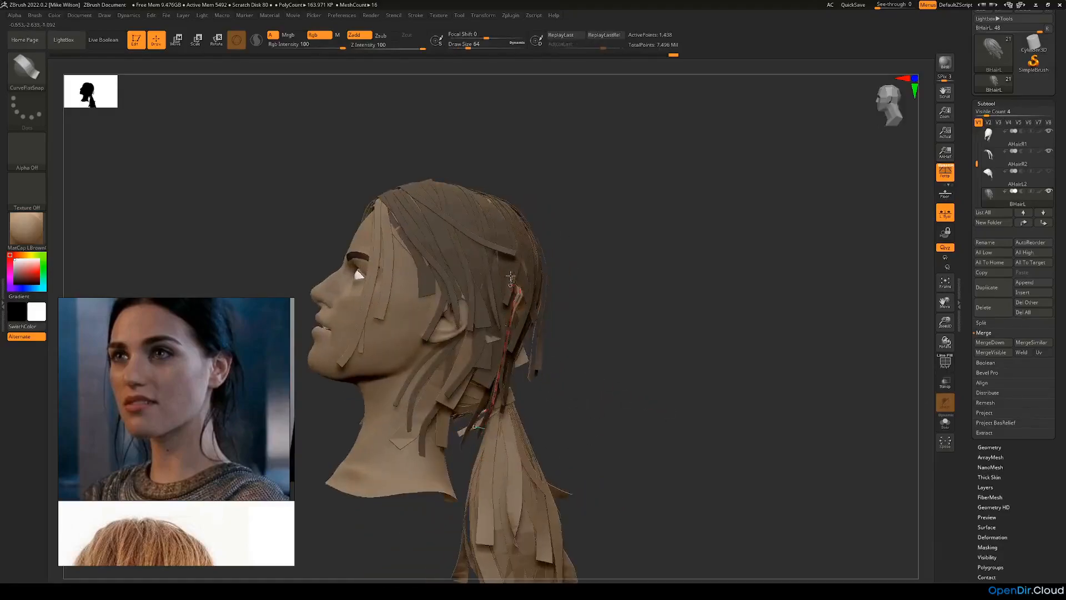
{"action": "mouse_move", "coordinate": [559, 307]}
{"action": "left_mouse_down"}
{"action": "mouse_move", "coordinate": [551, 376]}
{"action": "mouse_move", "coordinate": [609, 418]}
{"action": "mouse_move", "coordinate": [508, 322]}
{"action": "left_mouse_up"}
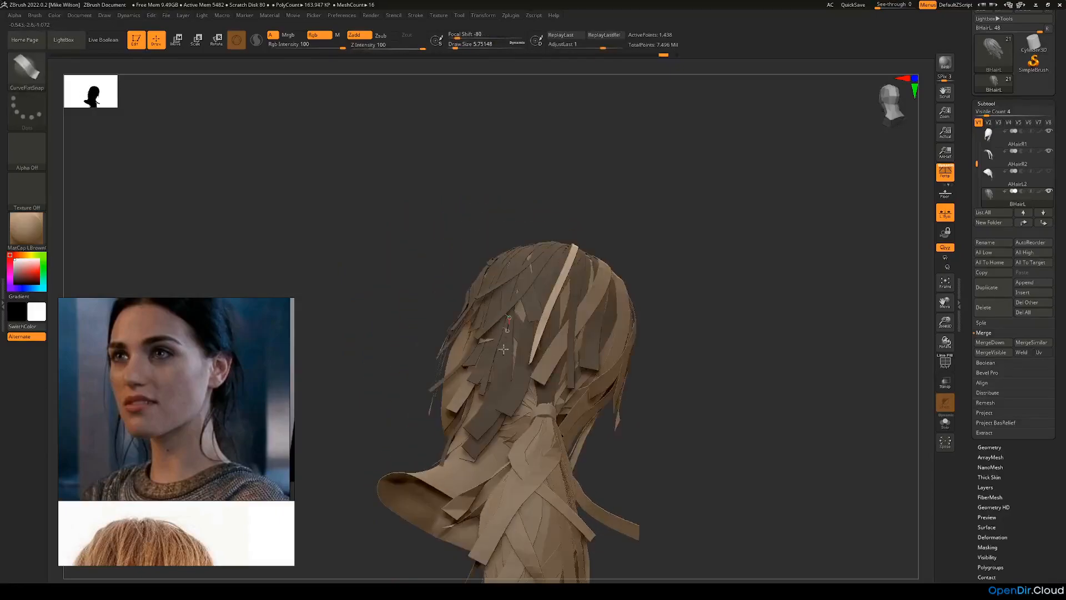
Step: Draw a short thin strip behind the left ear and shape its curve down toward the ponytail tie
{"action": "left_click_drag", "start_coordinate": [482, 426], "coordinate": [485, 434]}
{"action": "left_click_drag", "start_coordinate": [655, 386], "coordinate": [550, 451]}
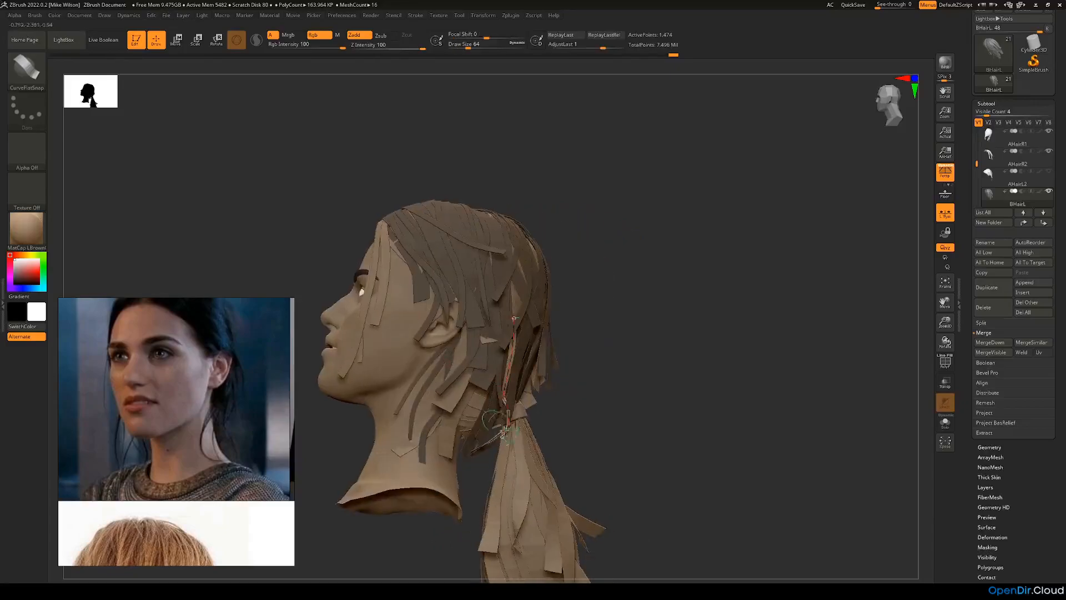
{"action": "left_click_drag", "start_coordinate": [577, 411], "coordinate": [549, 425]}
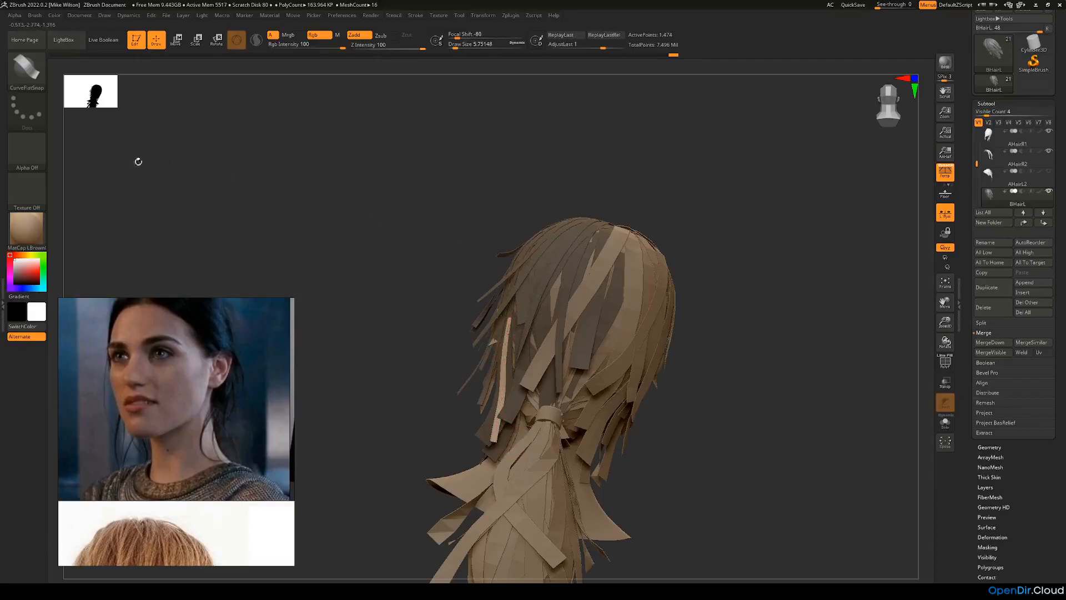
Step: Switch to the Move brush and push the short strip behind the ear into place against the hair at the nape
{"action": "left_click", "coordinate": [27, 71]}
{"action": "left_click", "coordinate": [277, 78]}
{"action": "key", "text": "space"}
{"action": "mouse_move", "coordinate": [332, 130]}
{"action": "left_mouse_down"}
{"action": "mouse_move", "coordinate": [347, 131]}
{"action": "mouse_move", "coordinate": [364, 168]}
{"action": "left_mouse_up"}
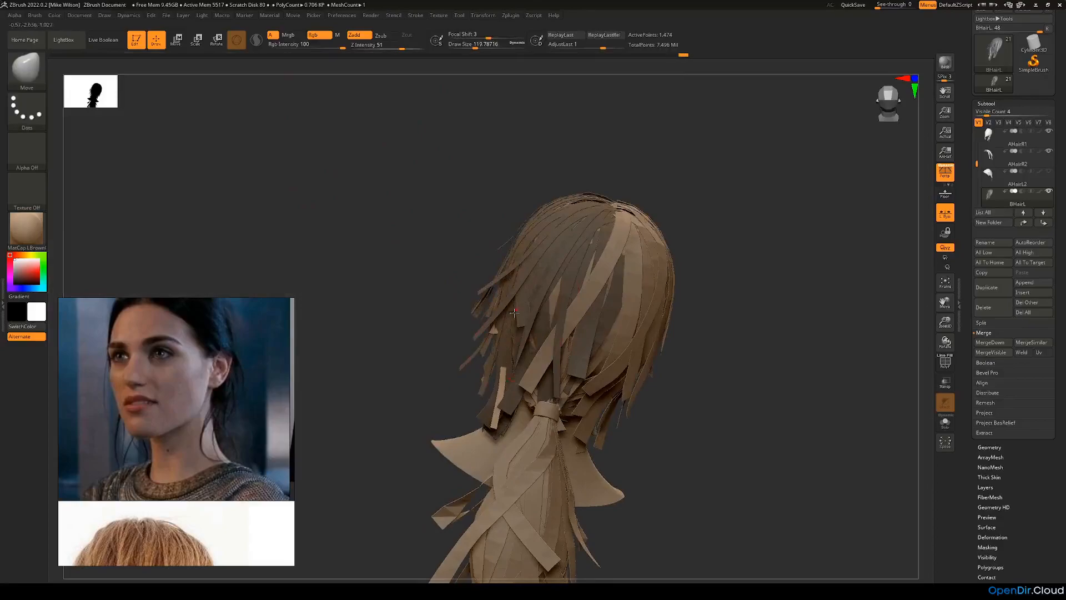
{"action": "left_click_drag", "start_coordinate": [502, 367], "coordinate": [489, 374]}
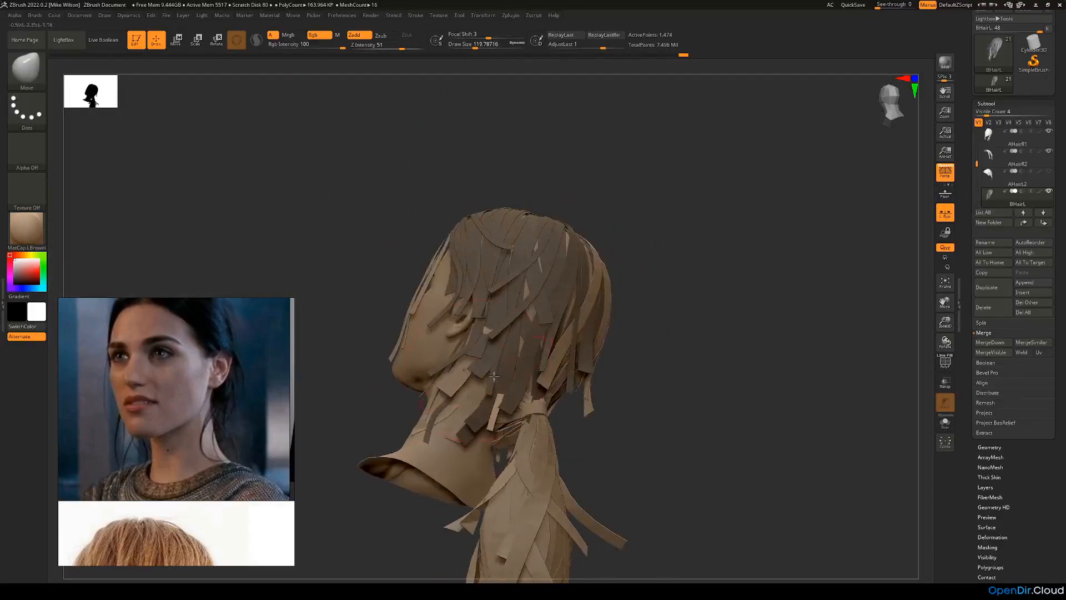
{"action": "left_click_drag", "start_coordinate": [612, 383], "coordinate": [445, 401]}
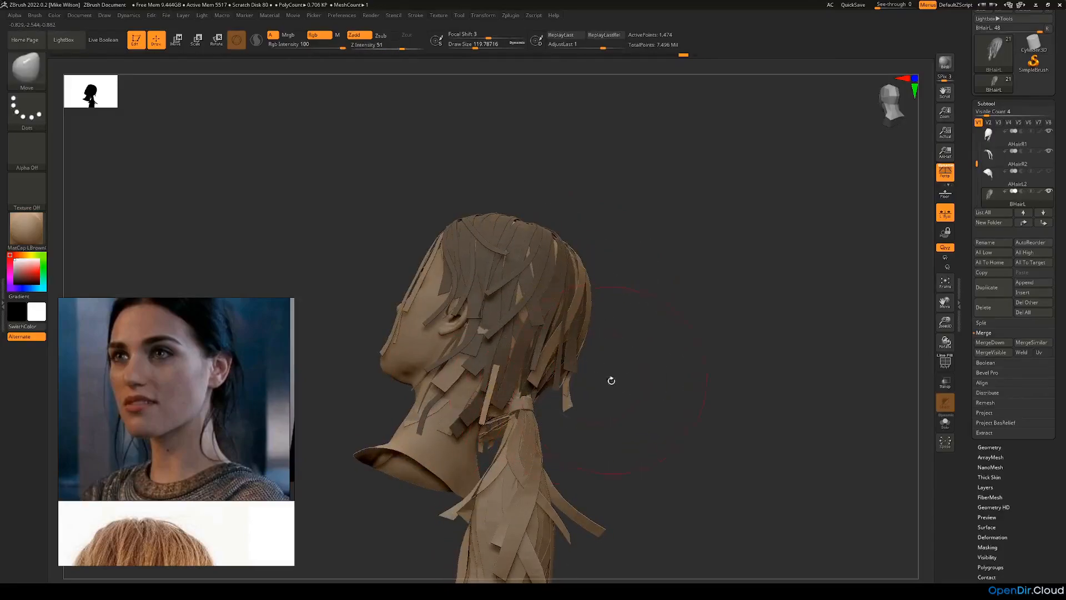
{"action": "left_click_drag", "start_coordinate": [614, 376], "coordinate": [590, 381]}
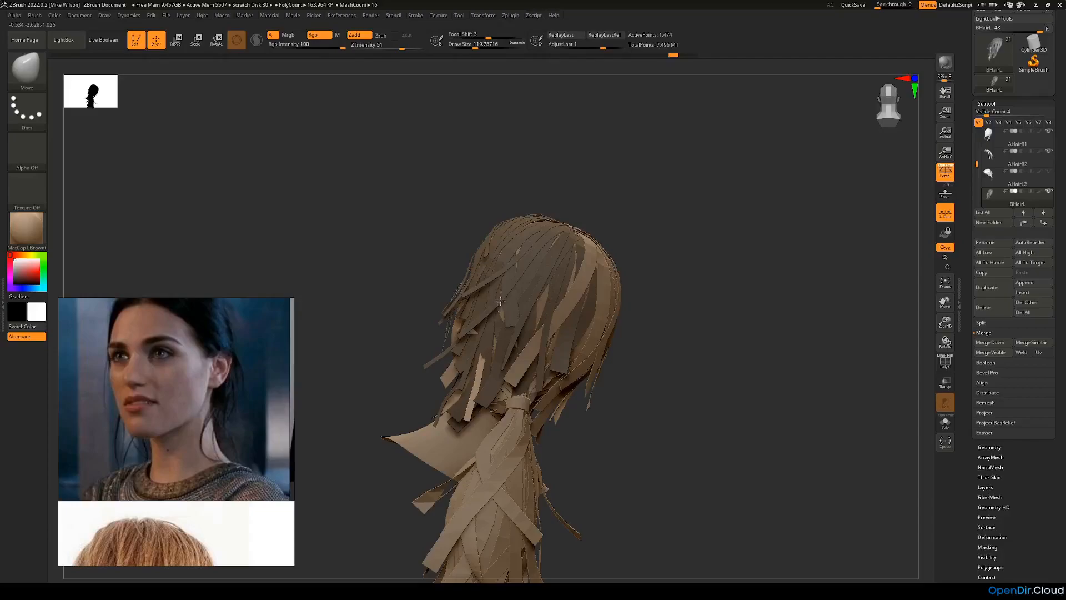
{"action": "right_click_drag", "start_coordinate": [485, 364], "coordinate": [456, 383]}
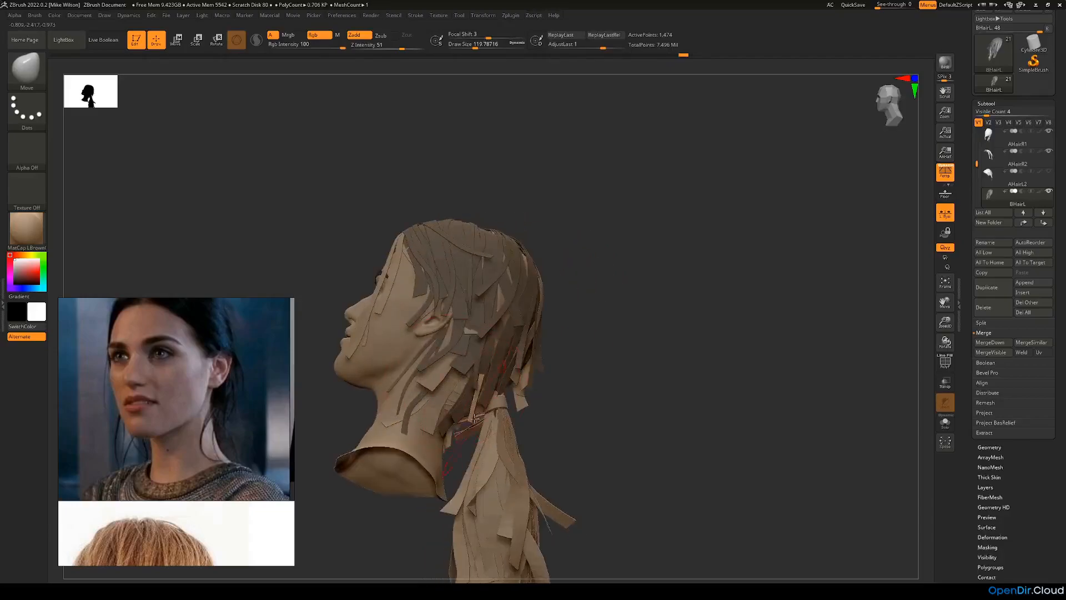
Step: Show BHairL alone with its polygroups displayed and isolate the wide base strips' polygroup
{"action": "mouse_move", "coordinate": [578, 380]}
{"action": "left_mouse_down"}
{"action": "mouse_move", "coordinate": [600, 394]}
{"action": "mouse_move", "coordinate": [577, 375]}
{"action": "left_mouse_up"}
{"action": "left_click", "coordinate": [944, 429]}
{"action": "mouse_move", "coordinate": [705, 373]}
{"action": "left_mouse_down"}
{"action": "mouse_move", "coordinate": [692, 374]}
{"action": "mouse_move", "coordinate": [702, 374]}
{"action": "left_mouse_up"}
{"action": "left_click", "coordinate": [946, 364]}
{"action": "left_click_drag", "start_coordinate": [730, 304], "coordinate": [748, 413], "text": "alt"}
{"action": "key", "text": "ctrl+shift"}
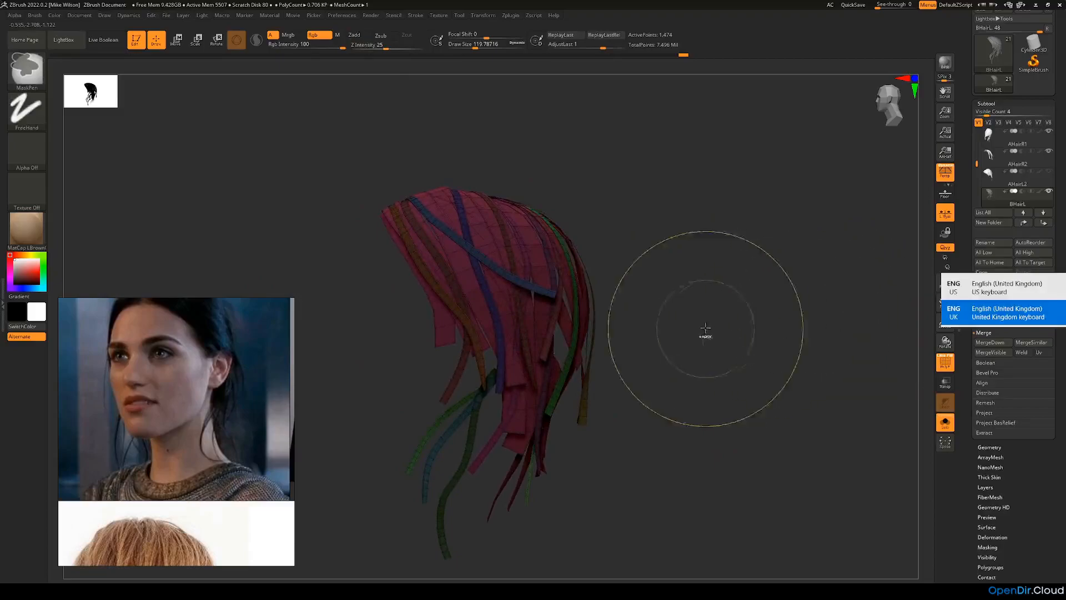
{"action": "left_click_drag", "start_coordinate": [718, 257], "coordinate": [809, 354], "text": "ctrl"}
{"action": "left_click", "coordinate": [432, 346], "text": "ctrl+shift"}
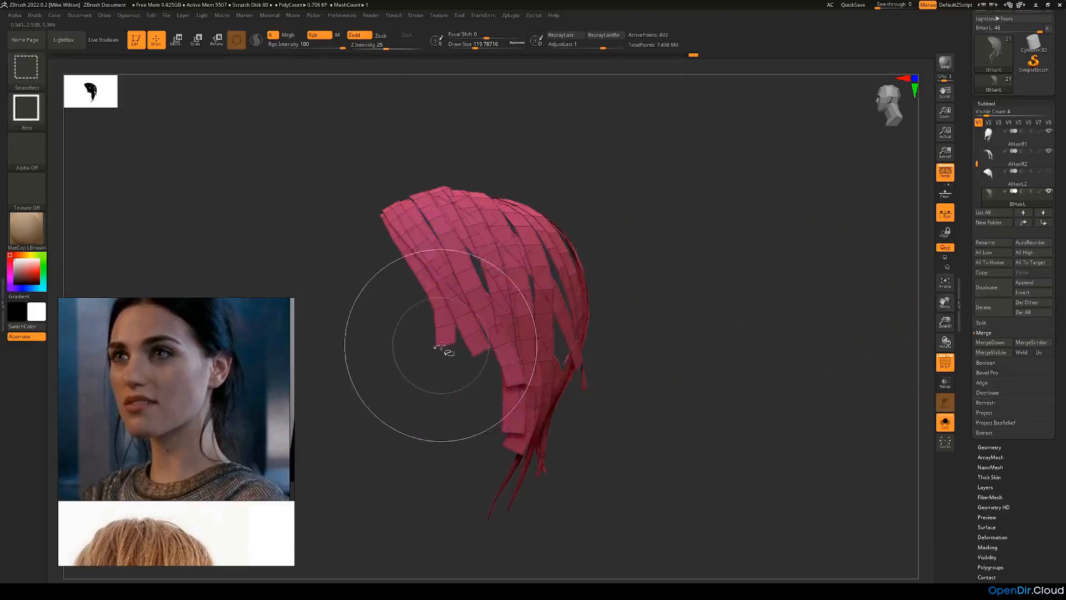
Step: Invert the visibility to the thin strips and delete the hidden wide base strips from BHairL
{"action": "left_click", "coordinate": [769, 327], "text": "ctrl+shift"}
{"action": "left_click", "coordinate": [987, 103]}
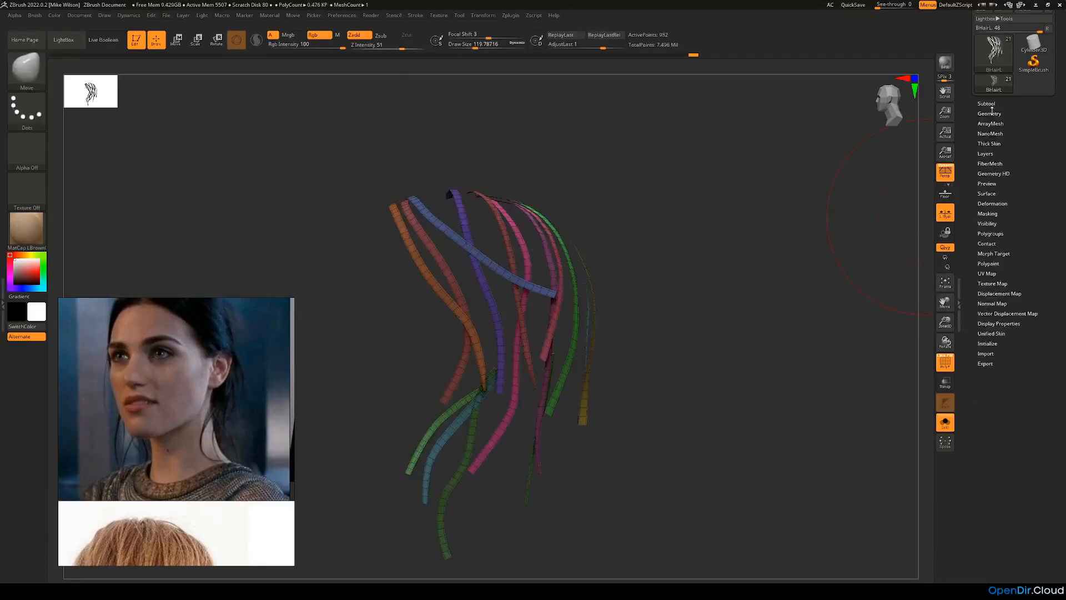
{"action": "left_click", "coordinate": [989, 113]}
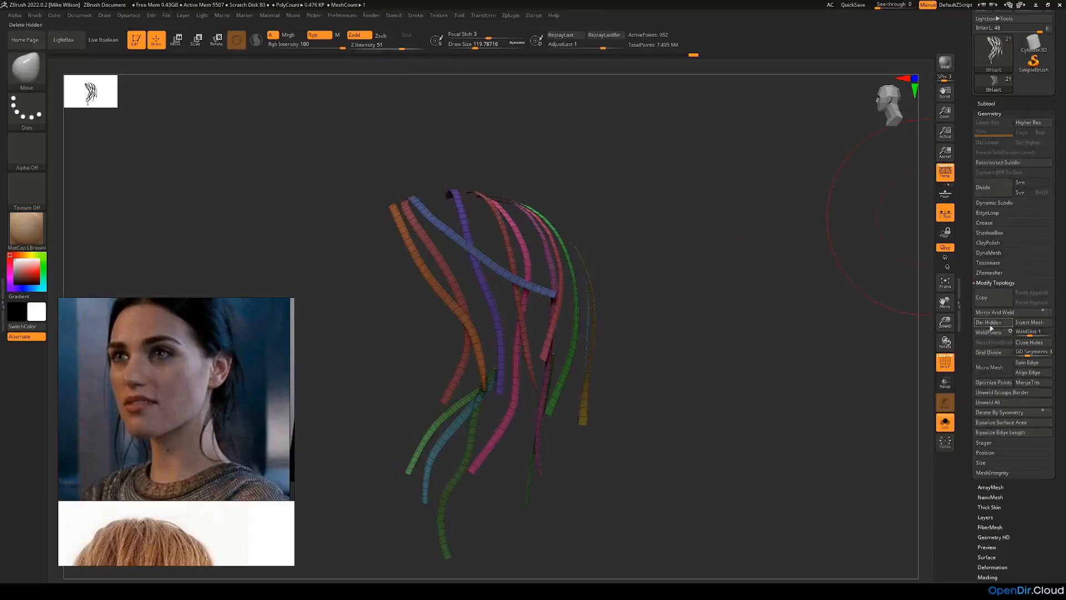
{"action": "left_click", "coordinate": [986, 104]}
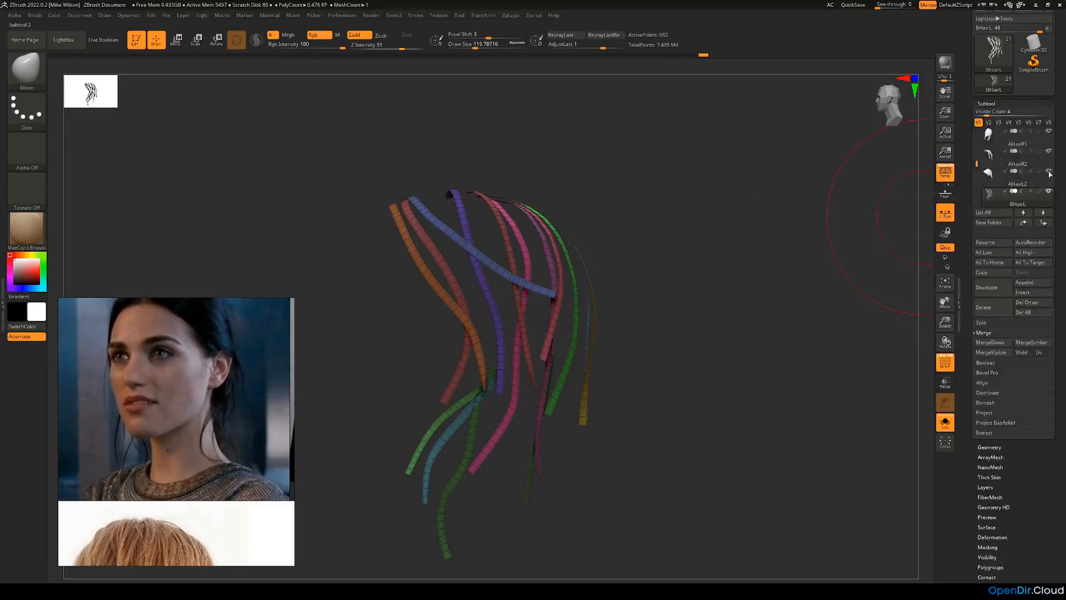
Step: Turn off Solo and the polyframe display, make Head the active subtool, and review the layered hair from front and back
{"action": "left_click", "coordinate": [947, 426]}
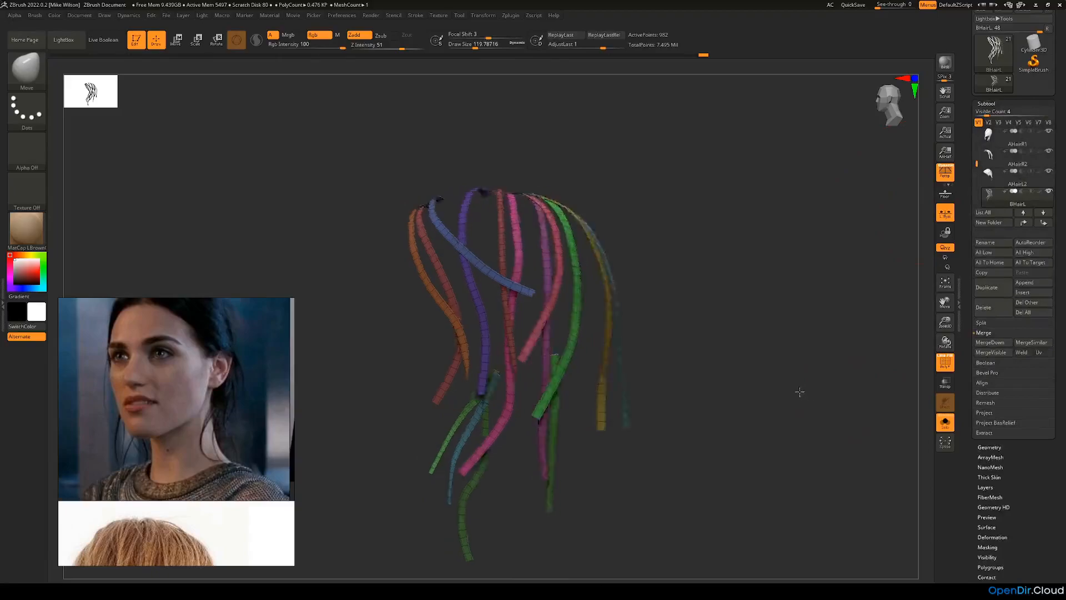
{"action": "left_click", "coordinate": [946, 424]}
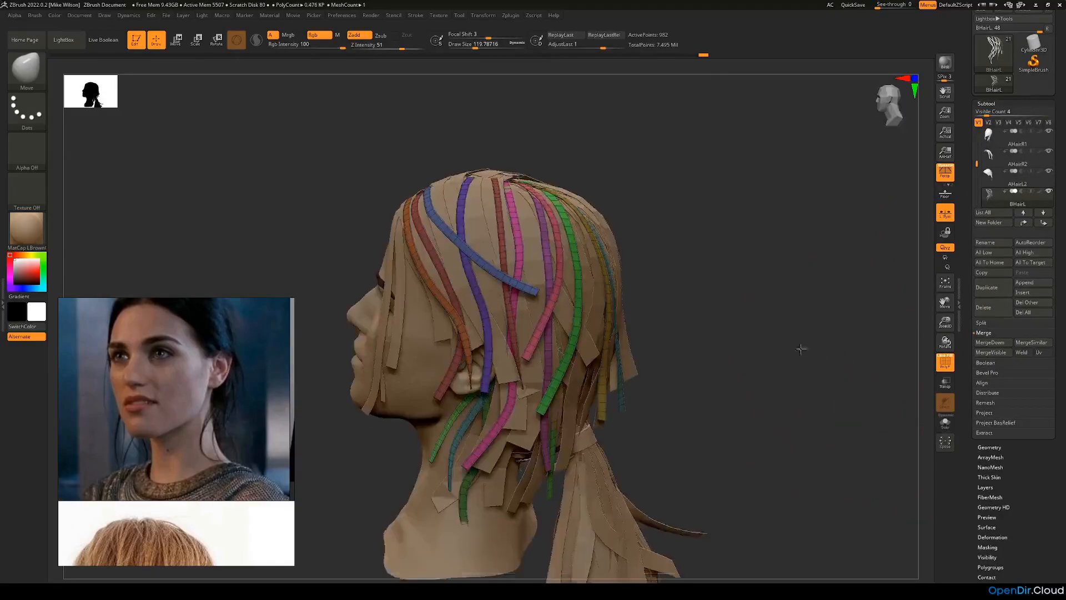
{"action": "left_click", "coordinate": [402, 389], "text": "alt"}
{"action": "left_click_drag", "start_coordinate": [566, 383], "coordinate": [692, 390]}
{"action": "left_click", "coordinate": [945, 362]}
{"action": "left_click_drag", "start_coordinate": [530, 350], "coordinate": [583, 351]}
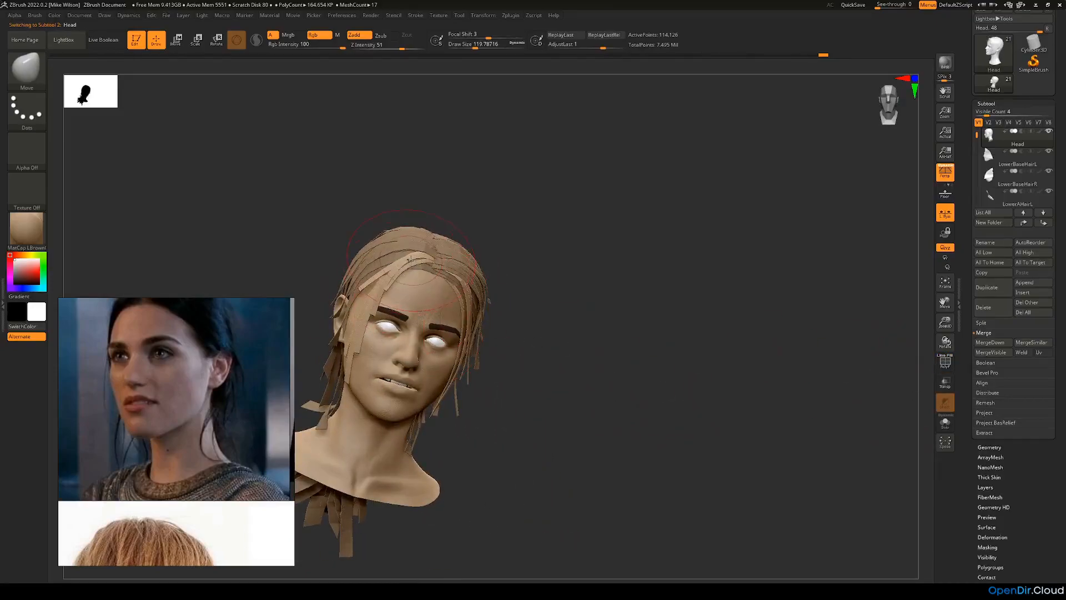
{"action": "left_click_drag", "start_coordinate": [495, 315], "coordinate": [422, 368]}
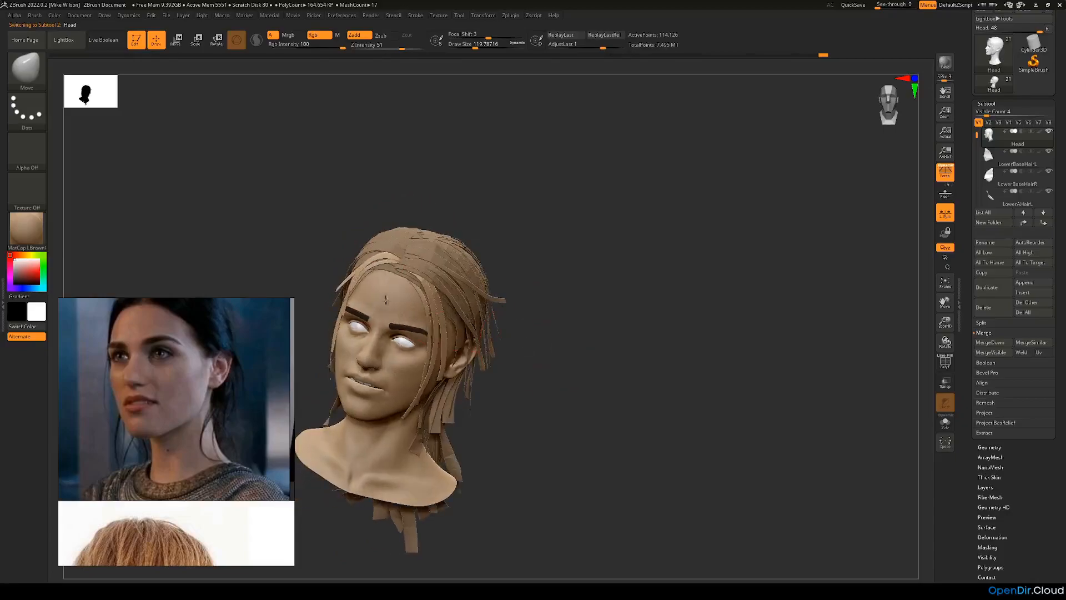
{"action": "left_click_drag", "start_coordinate": [506, 303], "coordinate": [591, 341]}
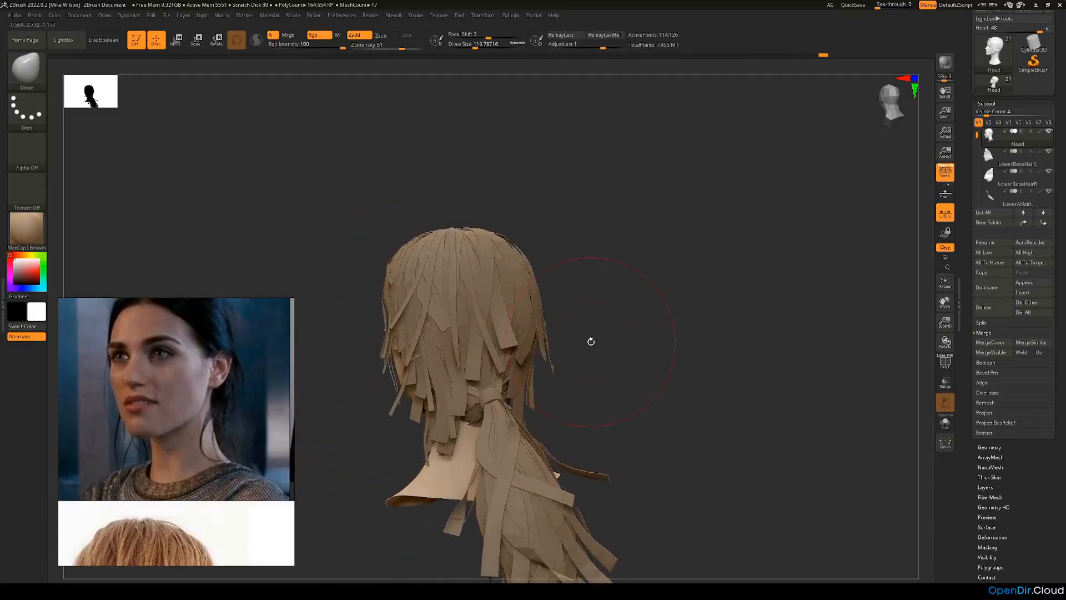
{"action": "left_click_drag", "start_coordinate": [731, 258], "coordinate": [766, 257]}
Step: Duplicate the BHairL subtool and mirror the duplicate
{"action": "left_click_drag", "start_coordinate": [976, 134], "coordinate": [975, 145]}
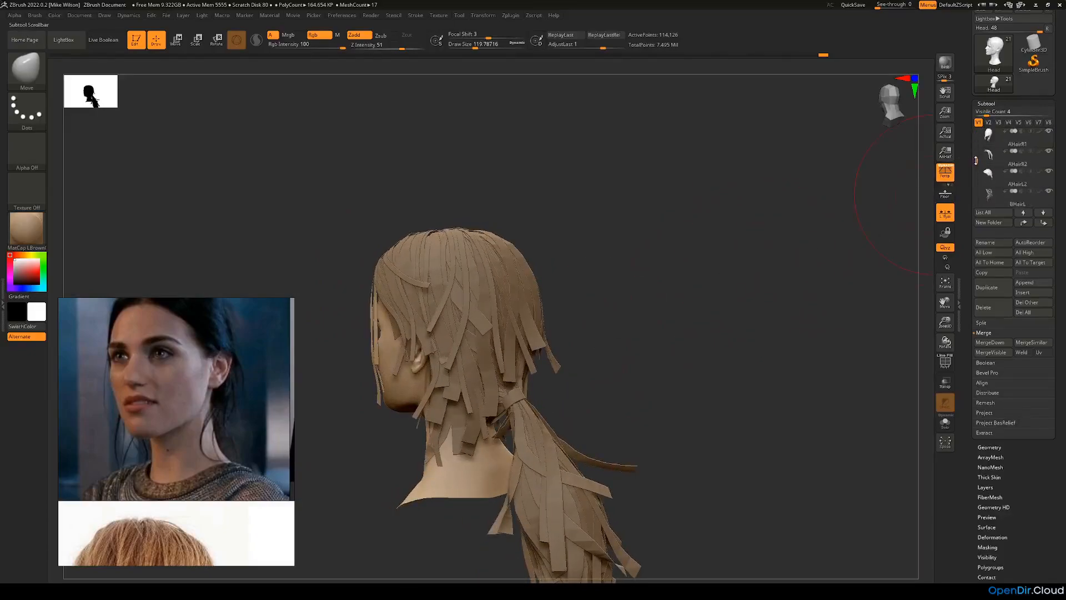
{"action": "left_click", "coordinate": [995, 157]}
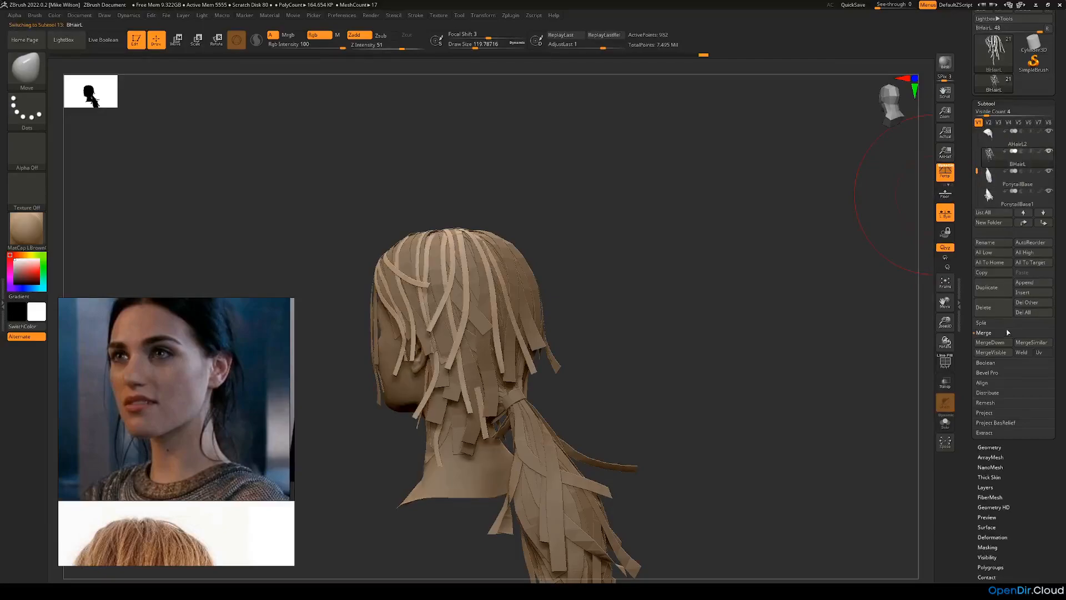
{"action": "left_click", "coordinate": [995, 290]}
{"action": "left_click", "coordinate": [993, 537]}
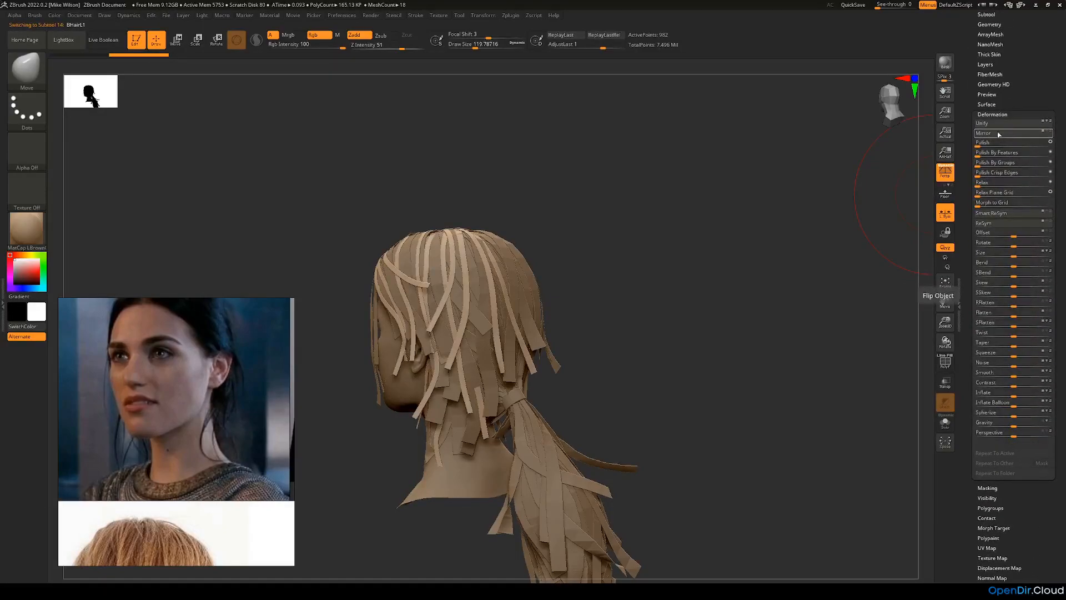
{"action": "left_click", "coordinate": [999, 135]}
Step: Move the mirrored thin strips sideways onto the right side of the head so they lie over the existing hair
{"action": "left_click_drag", "start_coordinate": [797, 330], "coordinate": [440, 151]}
{"action": "left_click", "coordinate": [183, 44]}
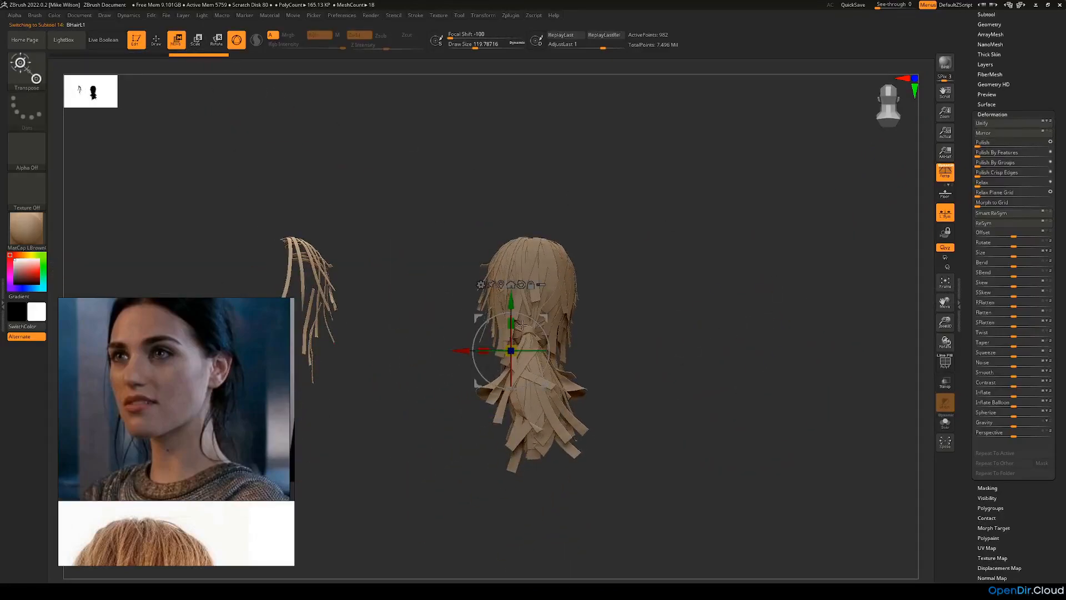
{"action": "left_click_drag", "start_coordinate": [395, 371], "coordinate": [450, 372], "text": "alt"}
{"action": "left_click_drag", "start_coordinate": [515, 351], "coordinate": [562, 352]}
{"action": "left_click_drag", "start_coordinate": [666, 403], "coordinate": [768, 445]}
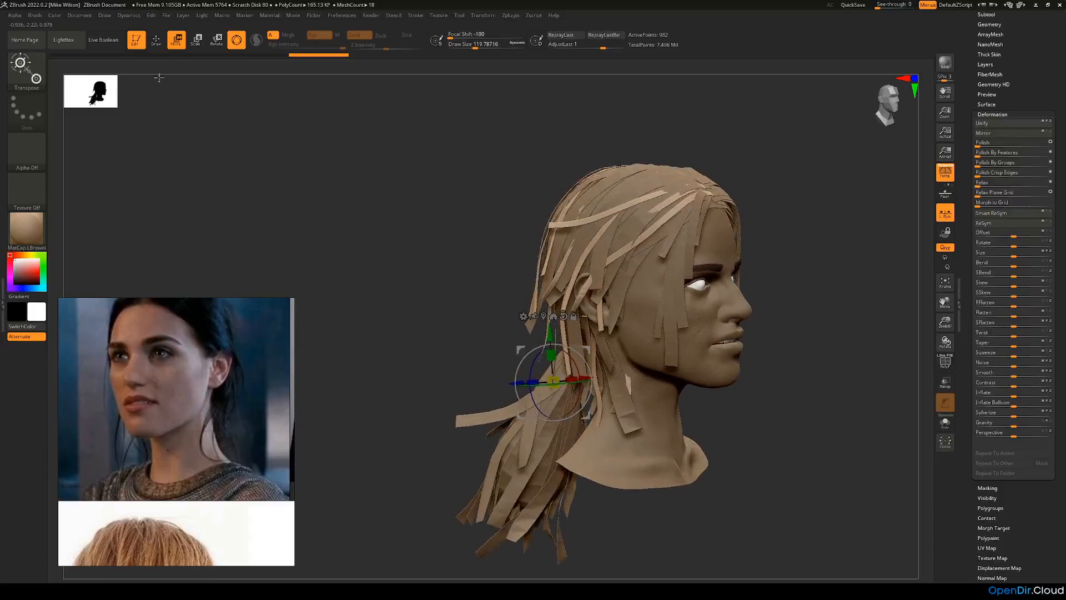
Step: Return to Draw mode, show the polyframe, and mask the thin strips to keep at the right temple, isolating each one first
{"action": "key", "text": "q"}
{"action": "left_click_drag", "start_coordinate": [200, 102], "coordinate": [311, 209]}
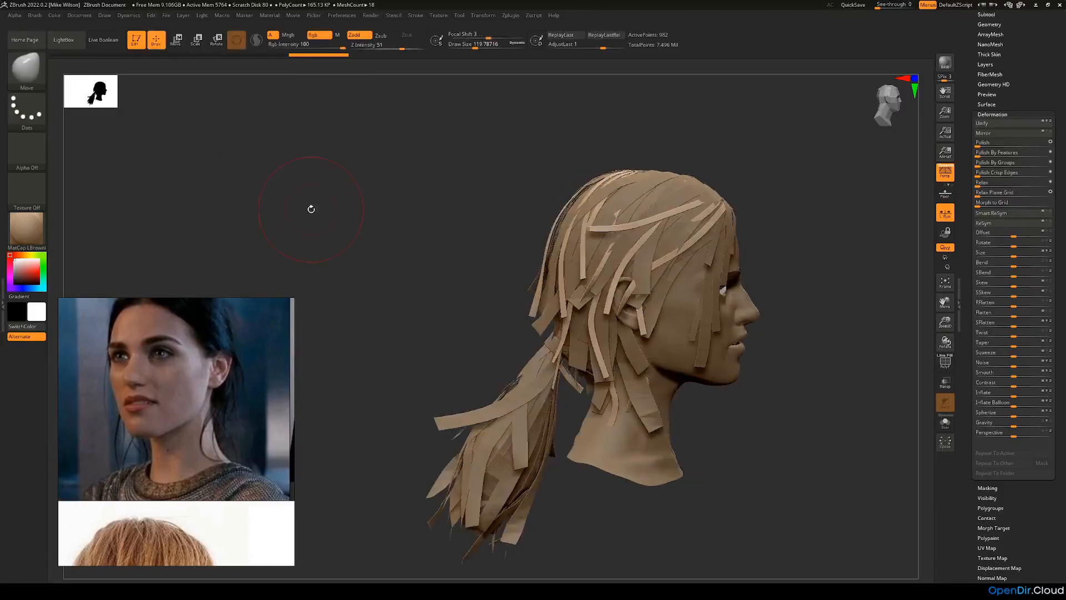
{"action": "left_click_drag", "start_coordinate": [787, 290], "coordinate": [929, 328]}
{"action": "left_click", "coordinate": [946, 369]}
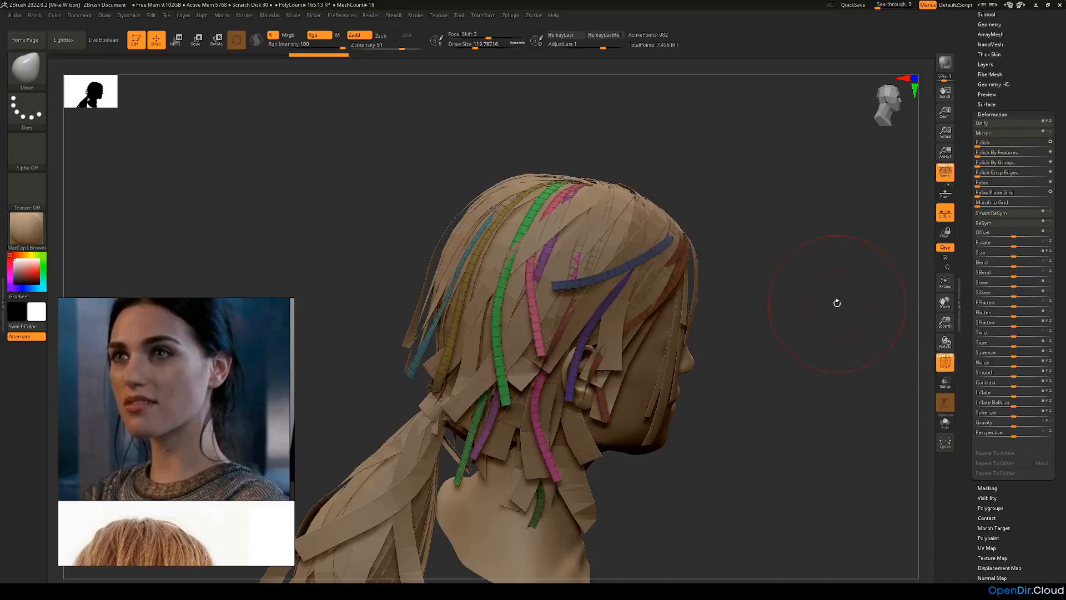
{"action": "left_click_drag", "start_coordinate": [814, 301], "coordinate": [739, 281]}
{"action": "left_click", "coordinate": [656, 259], "text": "ctrl+shift"}
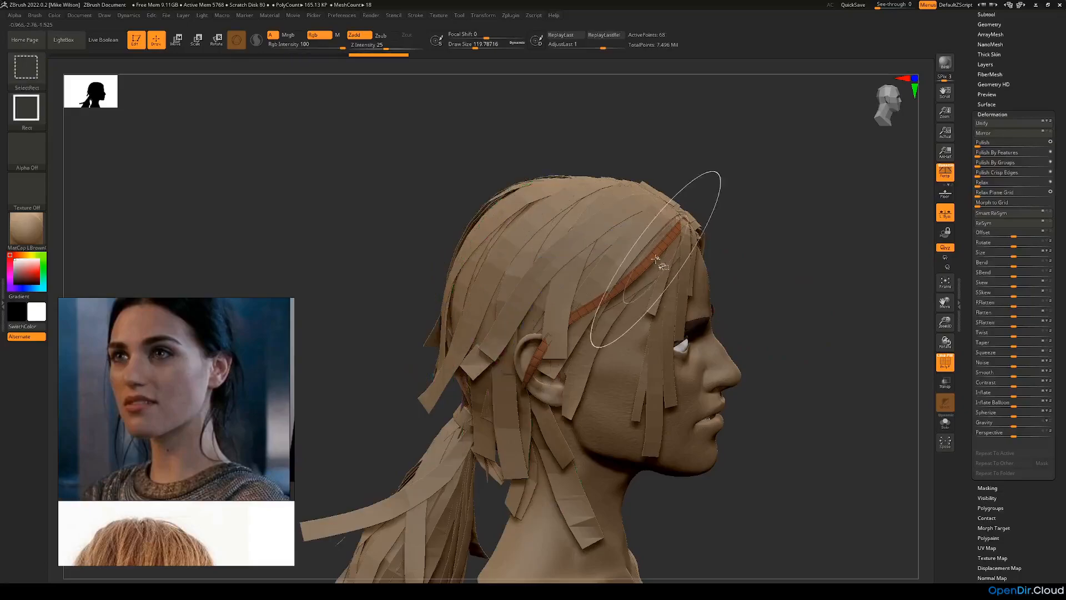
{"action": "left_click", "coordinate": [805, 259], "text": "ctrl"}
{"action": "left_click", "coordinate": [805, 265], "text": "ctrl+shift"}
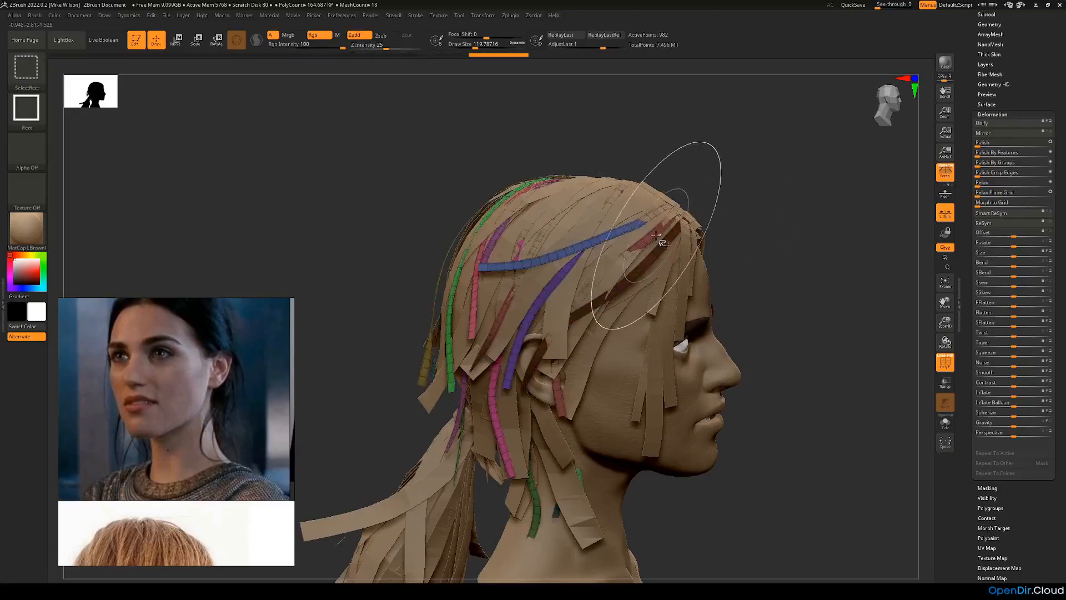
{"action": "left_click", "coordinate": [659, 232], "text": "ctrl+shift"}
{"action": "left_click", "coordinate": [816, 241], "text": "ctrl"}
{"action": "left_click", "coordinate": [817, 292], "text": "ctrl+shift"}
{"action": "left_click_drag", "start_coordinate": [815, 303], "coordinate": [824, 315]}
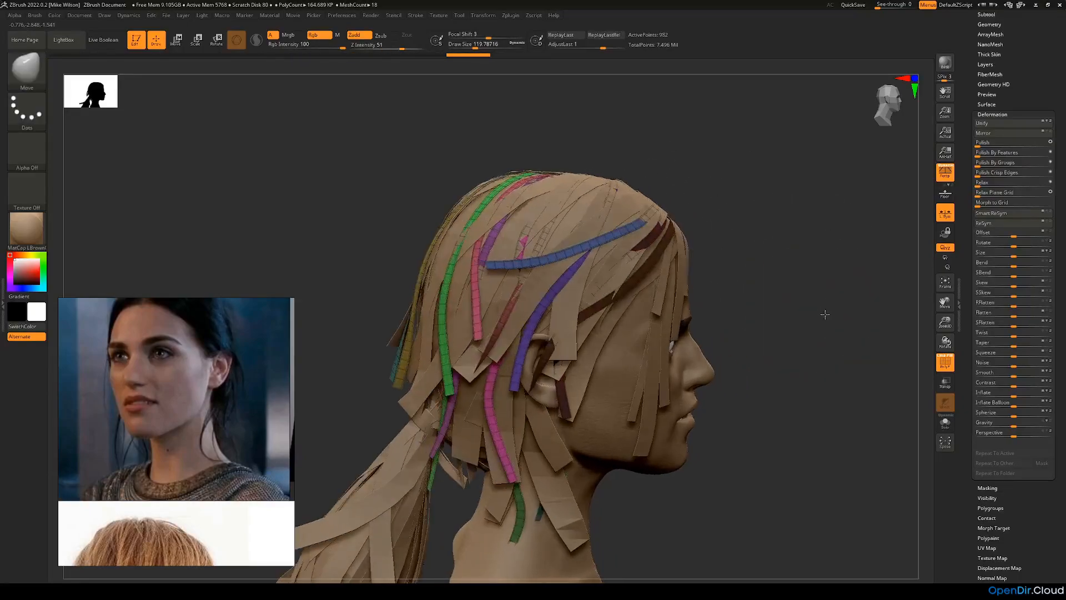
Step: Isolate and mask the long blue strip above the ear and the magenta strip behind it, then restore all strips
{"action": "left_click", "coordinate": [543, 270], "text": "ctrl+shift"}
{"action": "left_click", "coordinate": [785, 262], "text": "ctrl"}
{"action": "left_click", "coordinate": [792, 309], "text": "ctrl+shift"}
{"action": "mouse_move", "coordinate": [792, 309]}
{"action": "left_mouse_down"}
{"action": "mouse_move", "coordinate": [803, 324]}
{"action": "mouse_move", "coordinate": [793, 367]}
{"action": "mouse_move", "coordinate": [793, 321]}
{"action": "left_mouse_up"}
{"action": "left_click", "coordinate": [499, 367], "text": "ctrl+shift"}
{"action": "left_click", "coordinate": [811, 356], "text": "ctrl"}
{"action": "left_click", "coordinate": [811, 356], "text": "ctrl+shift"}
Step: Isolate and mask the short strips on the right side of the neck, including the dark blue and green ones
{"action": "left_click_drag", "start_coordinate": [809, 423], "coordinate": [624, 439]}
{"action": "left_click", "coordinate": [596, 436], "text": "ctrl+shift"}
{"action": "left_click", "coordinate": [842, 485], "text": "ctrl"}
{"action": "left_click", "coordinate": [818, 502], "text": "ctrl+shift"}
{"action": "left_click_drag", "start_coordinate": [803, 509], "coordinate": [815, 509]}
{"action": "left_click", "coordinate": [577, 465], "text": "ctrl+shift"}
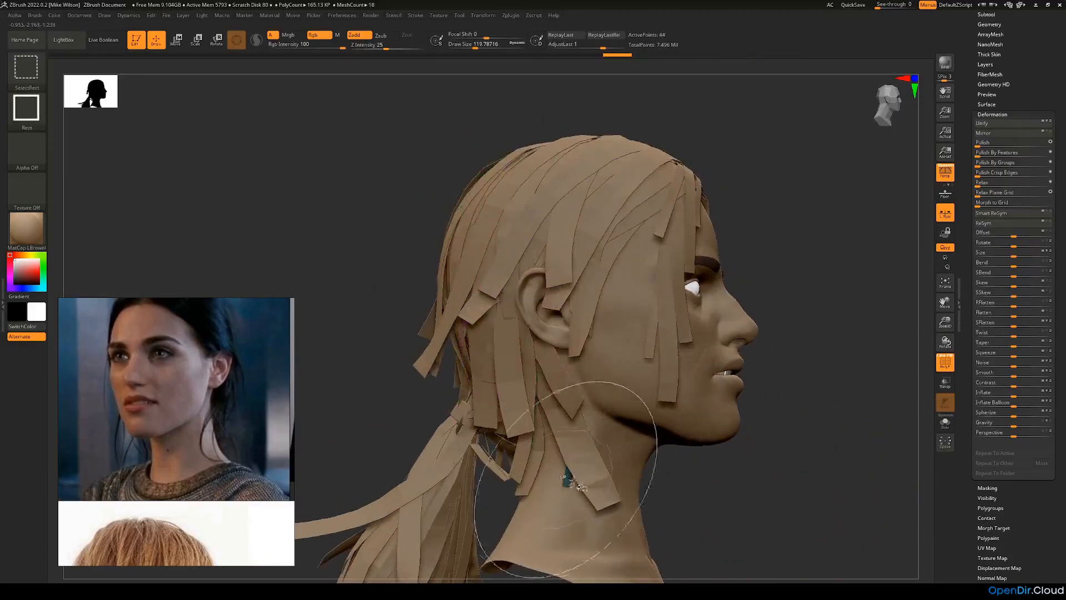
{"action": "left_click", "coordinate": [796, 500], "text": "ctrl+shift"}
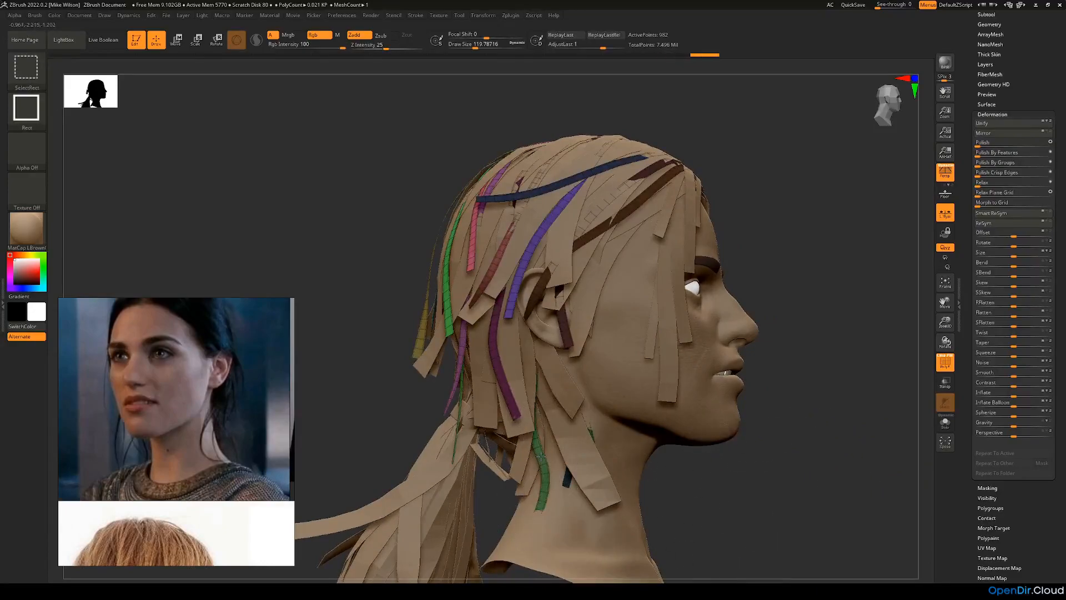
{"action": "left_click", "coordinate": [543, 471], "text": "ctrl+shift"}
{"action": "left_click", "coordinate": [767, 482], "text": "ctrl"}
{"action": "left_click", "coordinate": [806, 519], "text": "ctrl+shift"}
{"action": "mouse_move", "coordinate": [789, 515]}
{"action": "left_mouse_down"}
{"action": "mouse_move", "coordinate": [783, 507]}
{"action": "mouse_move", "coordinate": [822, 500]}
{"action": "left_mouse_up"}
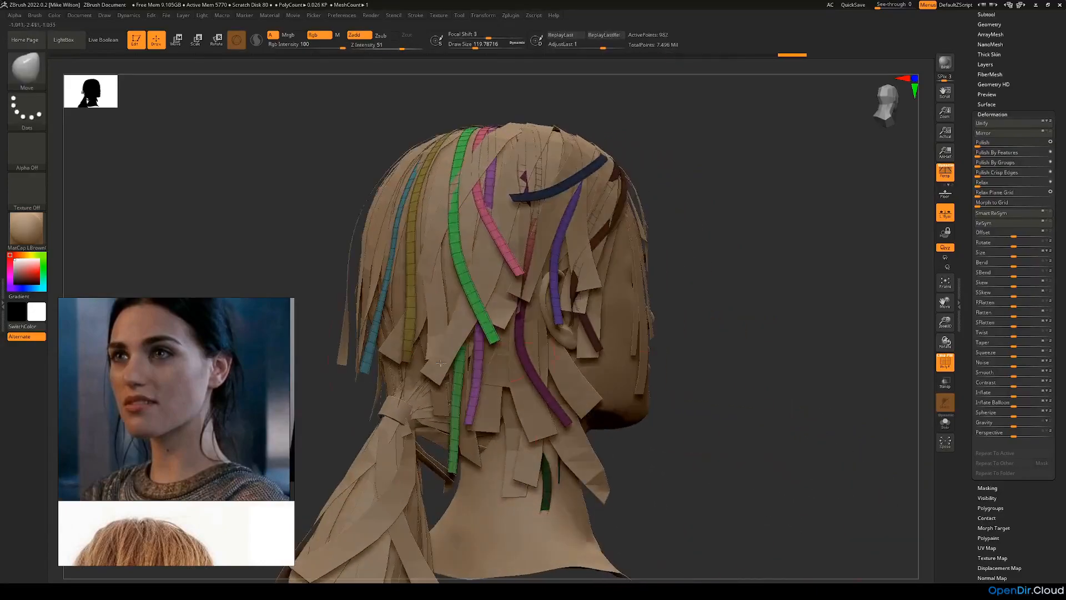
Step: Isolate and mask the teal strip and the long green strip at the back of the head
{"action": "mouse_move", "coordinate": [802, 445]}
{"action": "left_mouse_down"}
{"action": "mouse_move", "coordinate": [723, 255]}
{"action": "mouse_move", "coordinate": [725, 269]}
{"action": "left_mouse_up"}
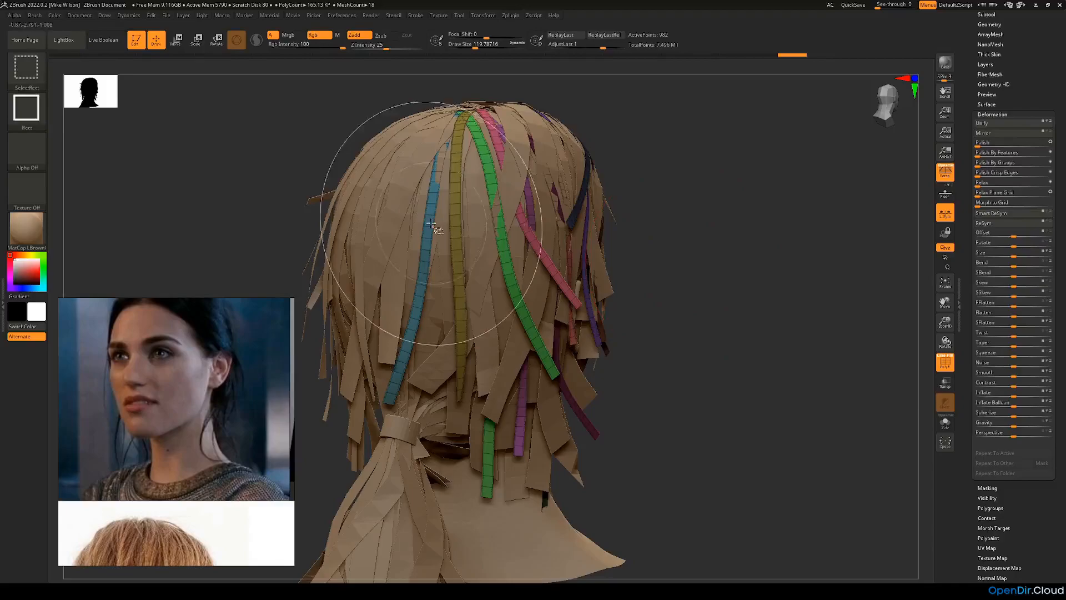
{"action": "left_click", "coordinate": [424, 245], "text": "ctrl+shift"}
{"action": "left_click", "coordinate": [797, 250], "text": "ctrl"}
{"action": "left_click", "coordinate": [787, 259], "text": "ctrl+shift"}
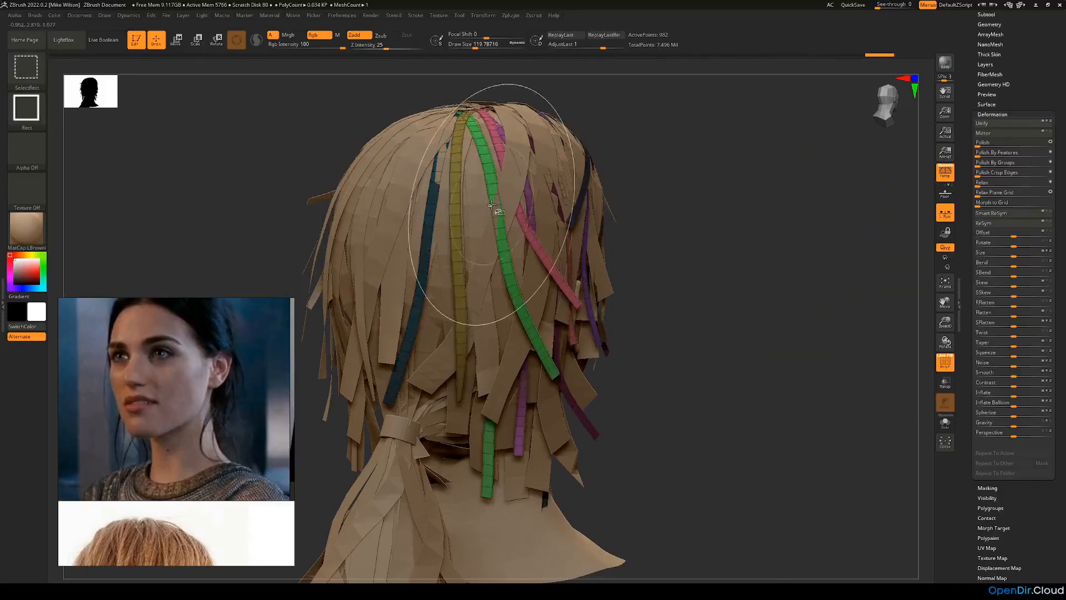
{"action": "left_click", "coordinate": [491, 205], "text": "ctrl+shift"}
{"action": "left_click", "coordinate": [757, 309], "text": "ctrl"}
{"action": "left_click", "coordinate": [752, 305], "text": "ctrl+shift"}
{"action": "mouse_move", "coordinate": [752, 305]}
{"action": "left_mouse_down"}
{"action": "mouse_move", "coordinate": [771, 336]}
{"action": "mouse_move", "coordinate": [669, 327]}
{"action": "mouse_move", "coordinate": [733, 325]}
{"action": "left_mouse_up"}
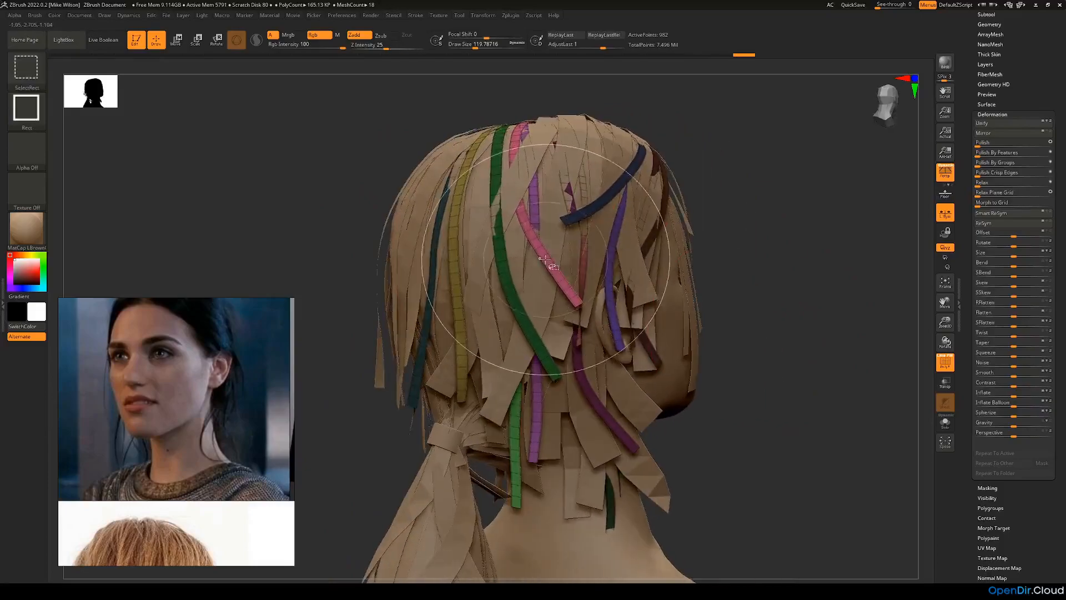
Step: Isolate and mask the pink strip behind the ear and the purple strip at the back, then restore all strips
{"action": "left_click", "coordinate": [544, 260], "text": "ctrl+shift"}
{"action": "left_click", "coordinate": [805, 316], "text": "ctrl"}
{"action": "left_click", "coordinate": [809, 373], "text": "ctrl+shift"}
{"action": "mouse_move", "coordinate": [809, 374]}
{"action": "left_mouse_down"}
{"action": "mouse_move", "coordinate": [823, 352]}
{"action": "mouse_move", "coordinate": [643, 387]}
{"action": "left_mouse_up"}
{"action": "left_click", "coordinate": [539, 416], "text": "ctrl+shift"}
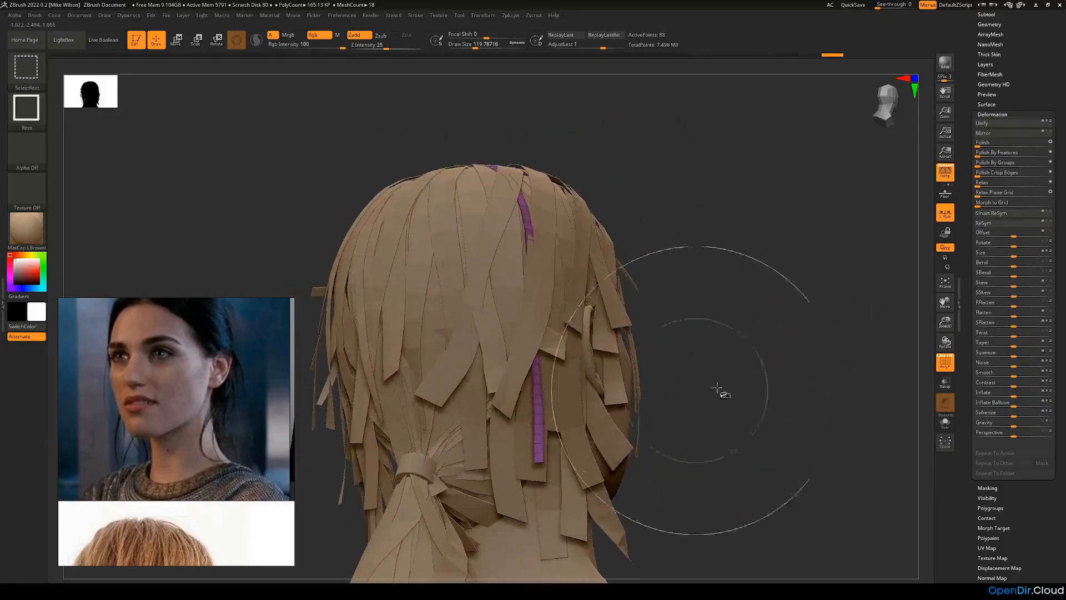
{"action": "left_click", "coordinate": [820, 418], "text": "ctrl+shift"}
{"action": "left_click_drag", "start_coordinate": [820, 420], "coordinate": [774, 434], "text": "alt"}
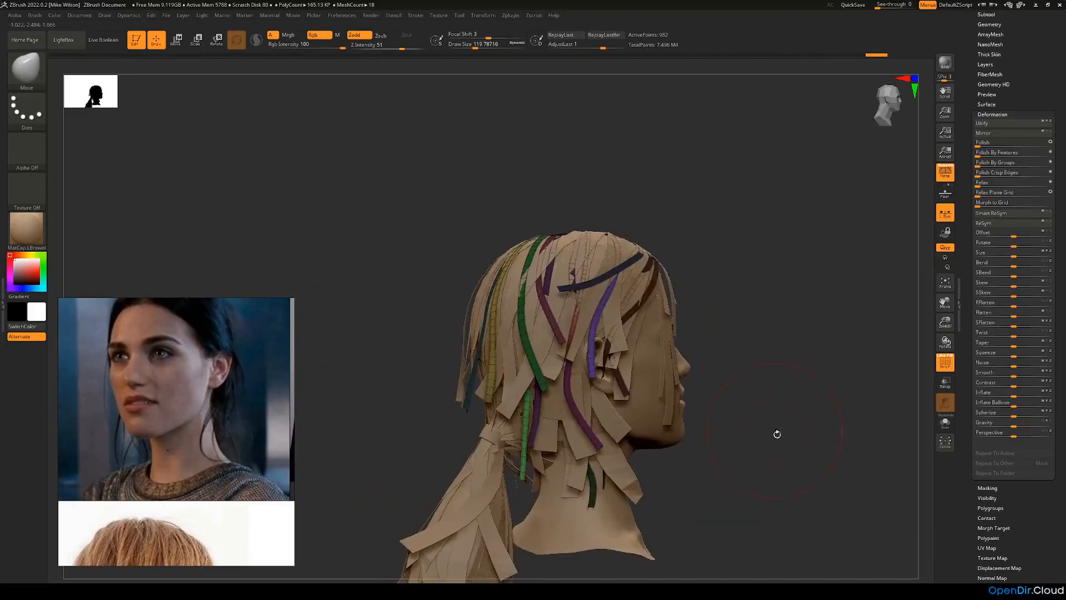
Step: Group the masked strips into one polygroup with Group Masked and clear the mask
{"action": "scroll", "coordinate": [1004, 339], "scroll_direction": "up", "scroll_amount": 5}
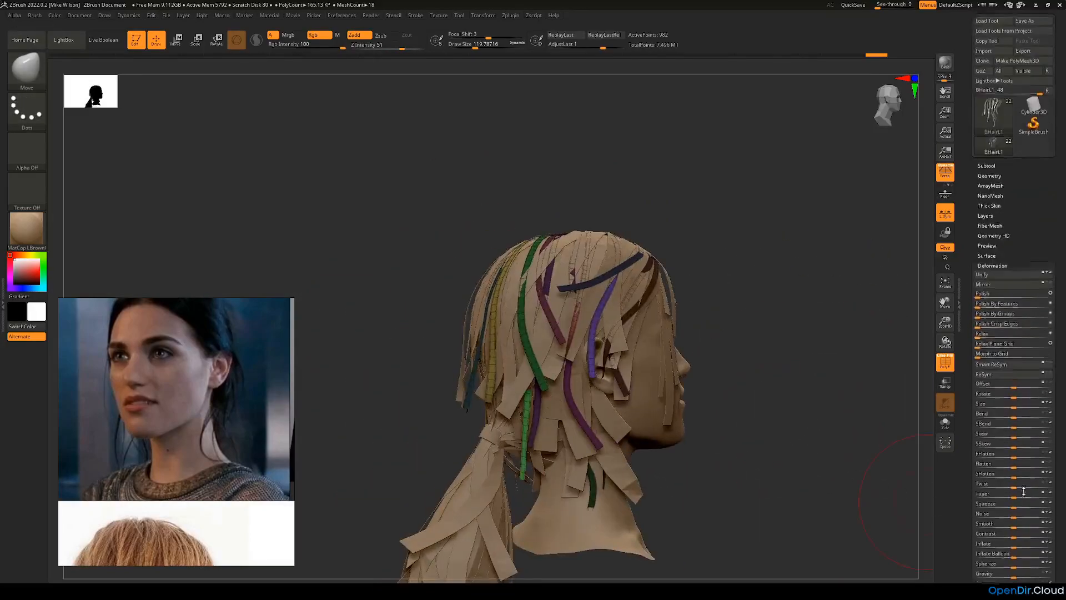
{"action": "scroll", "coordinate": [1004, 340], "scroll_direction": "down", "scroll_amount": 5}
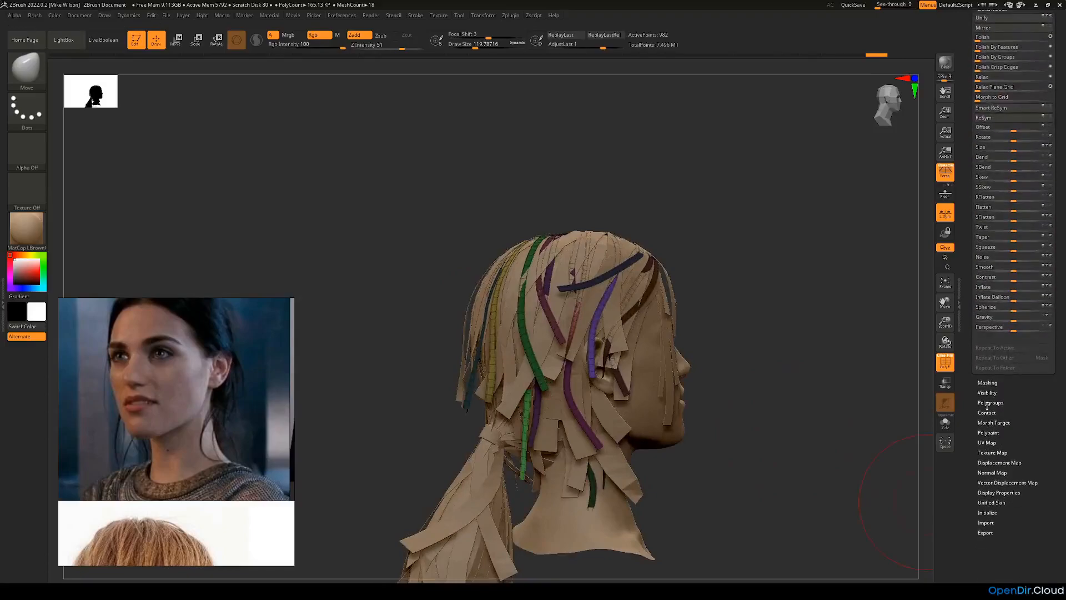
{"action": "left_click", "coordinate": [988, 403]}
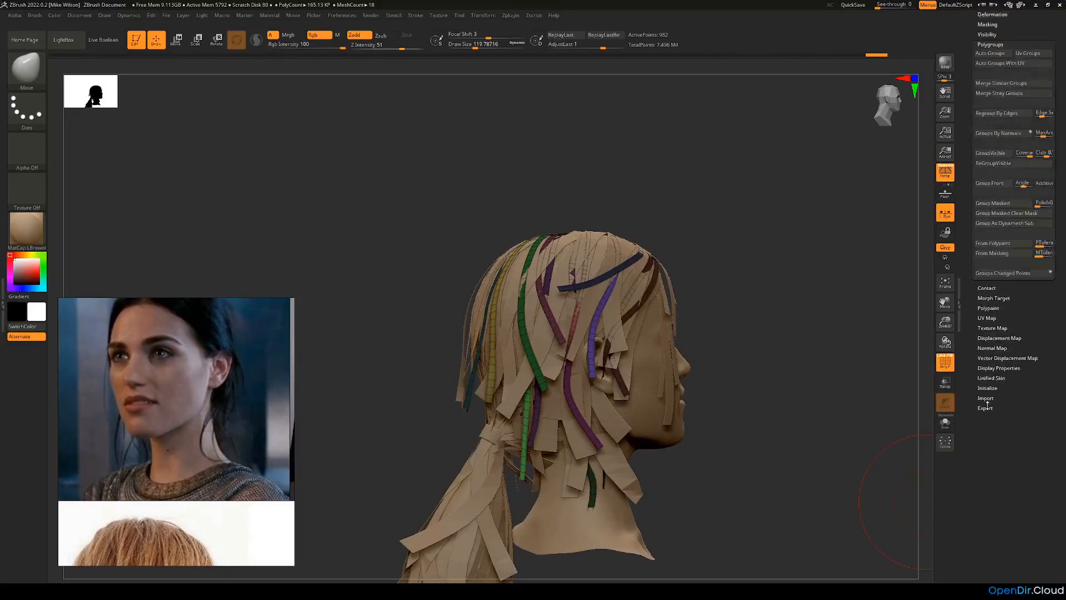
{"action": "left_click", "coordinate": [993, 204]}
{"action": "left_click", "coordinate": [905, 276], "text": "ctrl"}
{"action": "mouse_move", "coordinate": [867, 302]}
{"action": "left_mouse_down"}
{"action": "mouse_move", "coordinate": [824, 329]}
{"action": "mouse_move", "coordinate": [814, 359]}
{"action": "mouse_move", "coordinate": [839, 369]}
{"action": "mouse_move", "coordinate": [810, 364]}
{"action": "mouse_move", "coordinate": [838, 422]}
{"action": "left_mouse_up"}
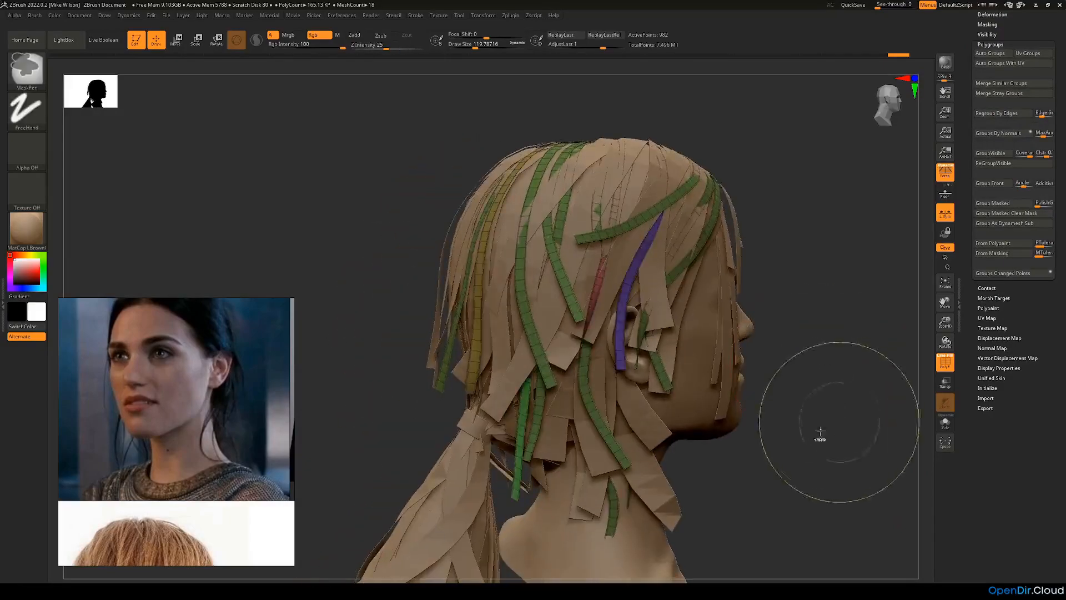
Step: Isolate the new green polygroup and delete the hidden strips with Del Hidden
{"action": "left_click", "coordinate": [666, 386], "text": "ctrl+shift"}
{"action": "left_click_drag", "start_coordinate": [1029, 302], "coordinate": [1028, 410]}
{"action": "left_click", "coordinate": [998, 30]}
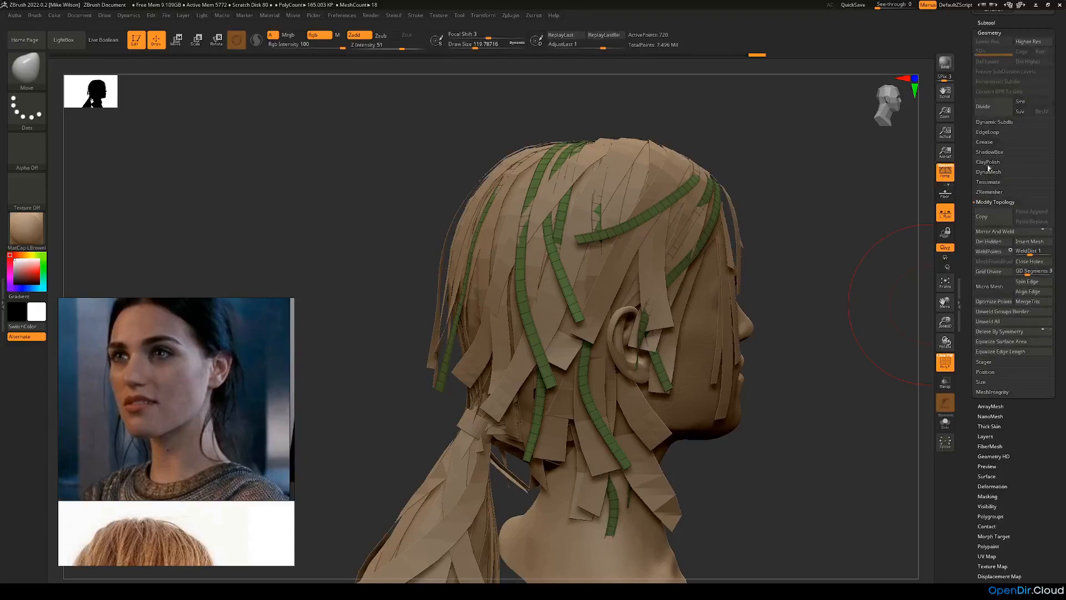
{"action": "left_click_drag", "start_coordinate": [994, 214], "coordinate": [1007, 358]}
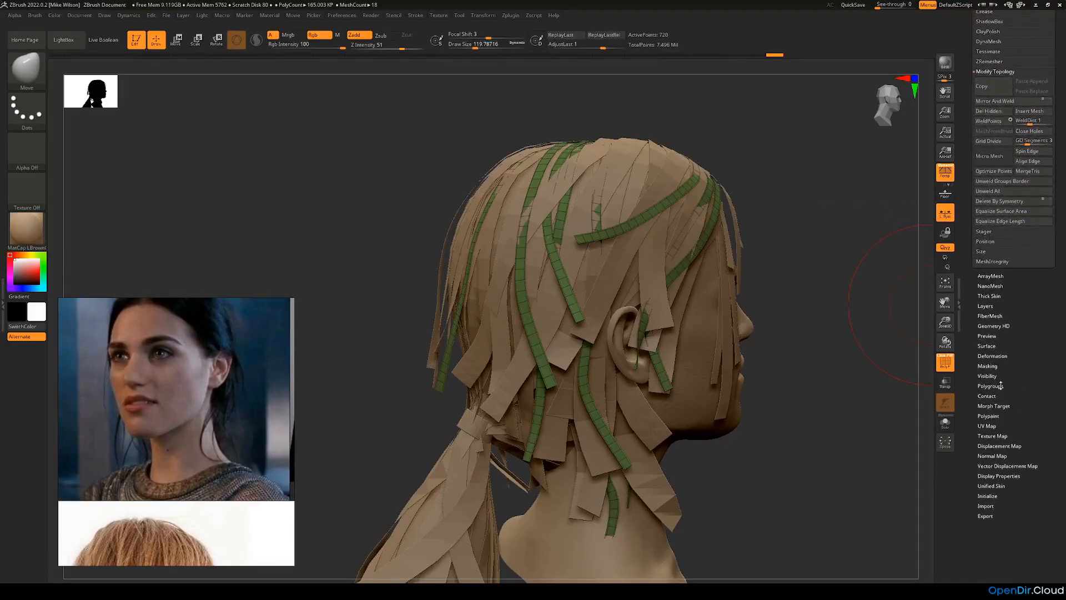
Step: Assign a separate polygroup to each remaining strip with Auto Groups
{"action": "left_click", "coordinate": [990, 386]}
{"action": "left_click", "coordinate": [990, 143]}
{"action": "left_click_drag", "start_coordinate": [854, 310], "coordinate": [856, 331]}
Step: Rename the mirrored BHairL1 subtool as BHairR
{"action": "left_click_drag", "start_coordinate": [1007, 61], "coordinate": [1008, 122]}
{"action": "left_click", "coordinate": [991, 63]}
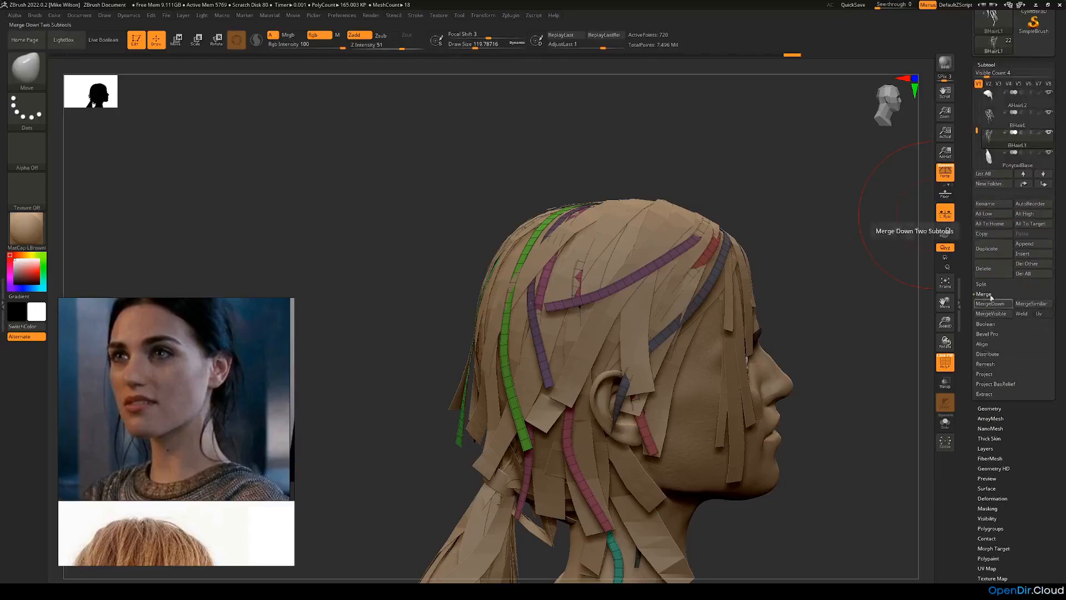
{"action": "left_click", "coordinate": [991, 205]}
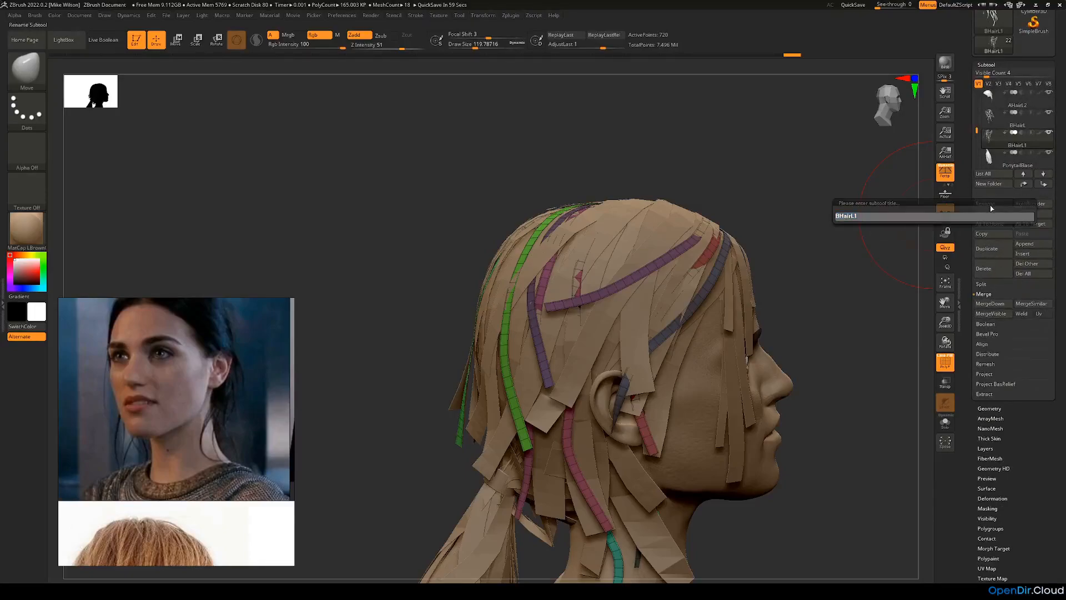
{"action": "type", "text": "BHairR"}
{"action": "key", "text": "Return"}
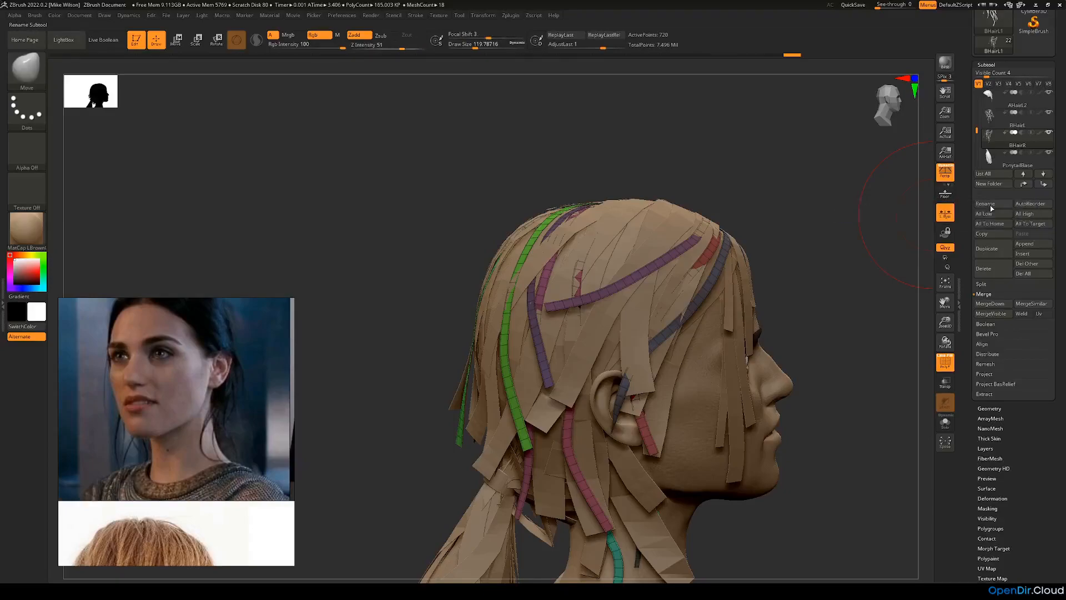
Step: Reshape the two green strips at the back of the head with the Move brush, adjusting their roots and tips
{"action": "left_click_drag", "start_coordinate": [797, 227], "coordinate": [674, 303]}
{"action": "left_click_drag", "start_coordinate": [418, 318], "coordinate": [500, 311]}
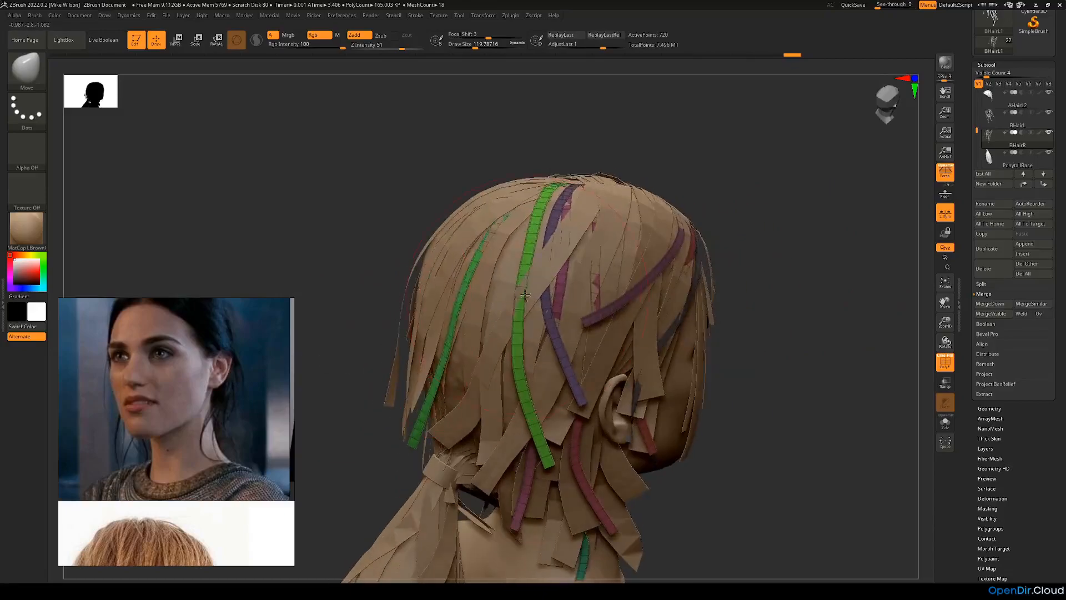
{"action": "left_click_drag", "start_coordinate": [498, 227], "coordinate": [548, 189]}
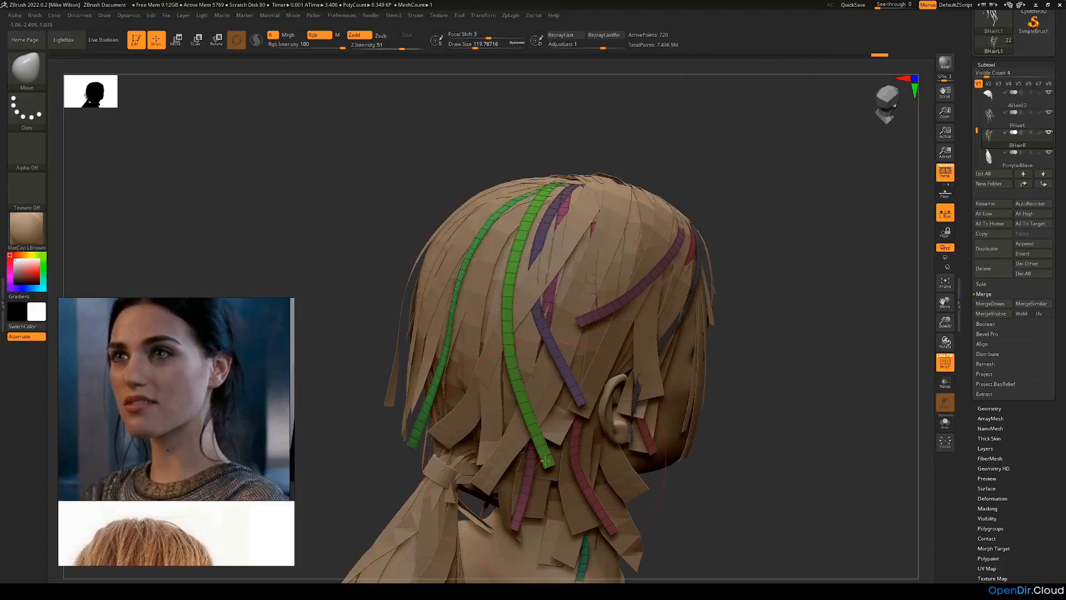
{"action": "left_click_drag", "start_coordinate": [545, 460], "coordinate": [511, 467]}
{"action": "left_click_drag", "start_coordinate": [747, 347], "coordinate": [647, 346]}
{"action": "left_click_drag", "start_coordinate": [542, 318], "coordinate": [531, 314]}
{"action": "left_click_drag", "start_coordinate": [442, 317], "coordinate": [473, 312]}
Step: Shift the purple and magenta strips behind the ear with the Move brush, isolating one magenta strip to check it before restoring all
{"action": "left_click_drag", "start_coordinate": [543, 266], "coordinate": [536, 277]}
{"action": "left_click_drag", "start_coordinate": [826, 195], "coordinate": [744, 219]}
{"action": "left_click_drag", "start_coordinate": [560, 320], "coordinate": [550, 324]}
{"action": "left_click_drag", "start_coordinate": [736, 358], "coordinate": [726, 320]}
{"action": "left_click_drag", "start_coordinate": [838, 322], "coordinate": [765, 353]}
{"action": "left_click", "coordinate": [574, 256], "text": "ctrl+shift"}
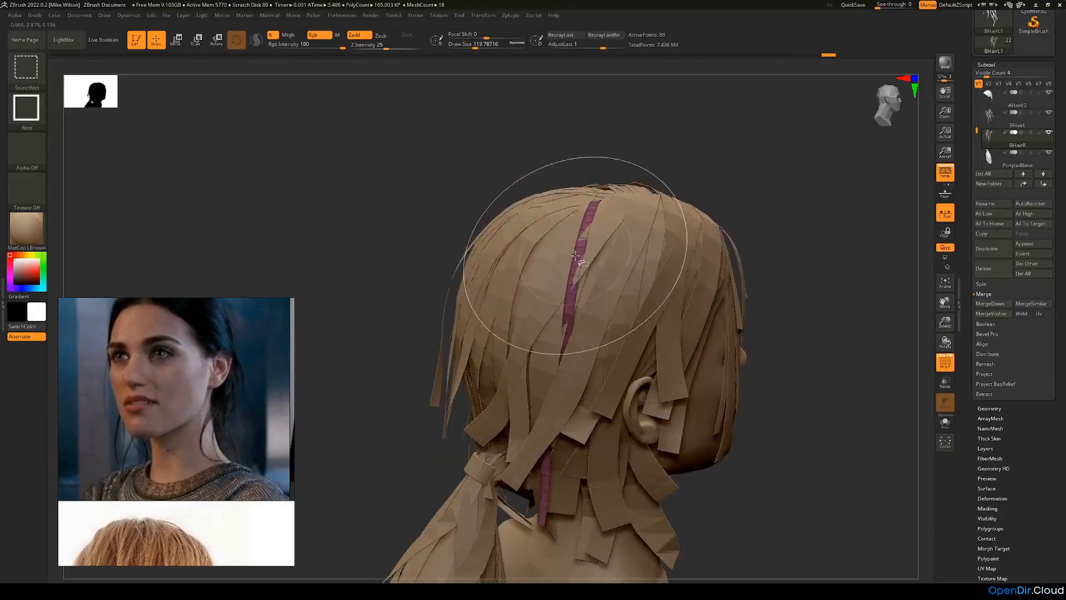
{"action": "mouse_move", "coordinate": [798, 274]}
{"action": "left_mouse_down"}
{"action": "mouse_move", "coordinate": [797, 218]}
{"action": "mouse_move", "coordinate": [767, 207]}
{"action": "mouse_move", "coordinate": [773, 247]}
{"action": "mouse_move", "coordinate": [797, 268]}
{"action": "left_mouse_up"}
{"action": "left_click", "coordinate": [822, 238], "text": "ctrl+shift"}
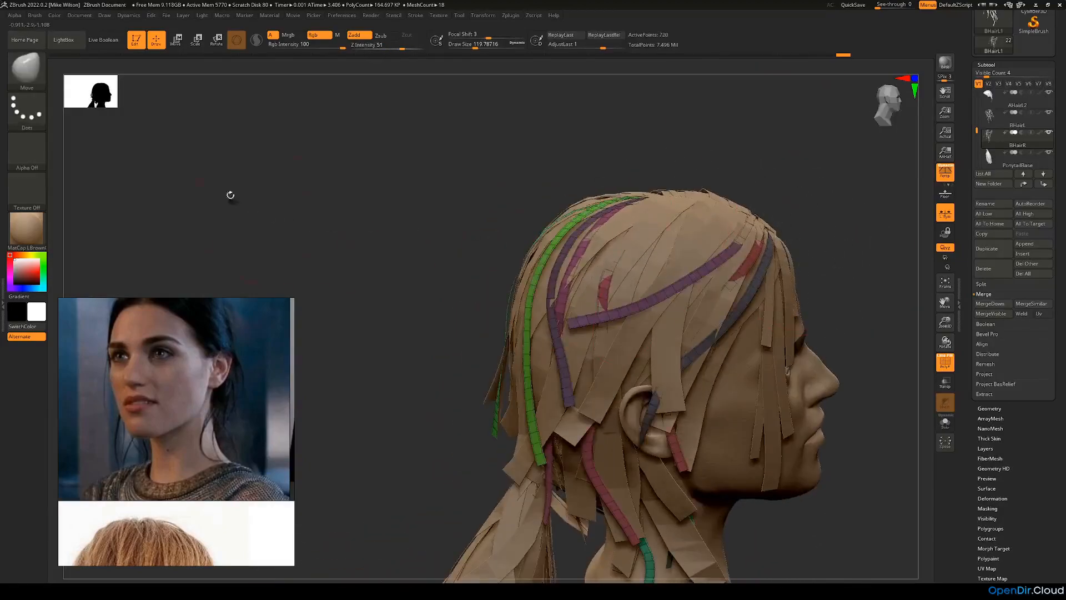
Step: Switch to the Move Topological brush and reposition the long green back strip and the magenta strip behind the ear
{"action": "left_click", "coordinate": [39, 88]}
{"action": "left_click", "coordinate": [277, 78]}
{"action": "mouse_move", "coordinate": [418, 192]}
{"action": "left_mouse_down"}
{"action": "mouse_move", "coordinate": [393, 202]}
{"action": "mouse_move", "coordinate": [490, 252]}
{"action": "mouse_move", "coordinate": [558, 274]}
{"action": "mouse_move", "coordinate": [600, 263]}
{"action": "left_mouse_up"}
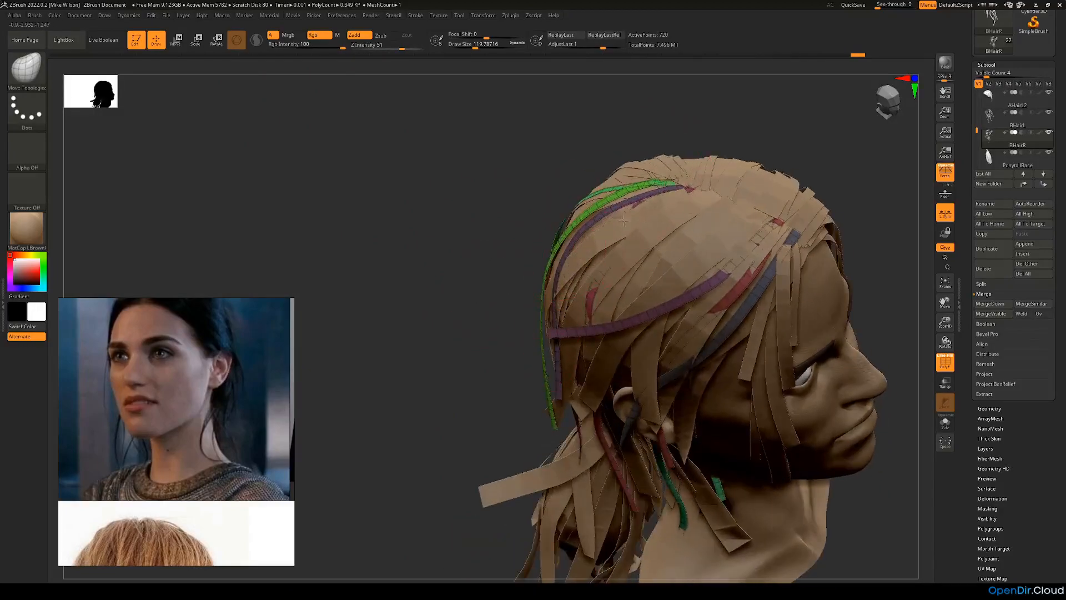
{"action": "left_click_drag", "start_coordinate": [540, 179], "coordinate": [767, 256]}
{"action": "left_click_drag", "start_coordinate": [474, 414], "coordinate": [587, 378]}
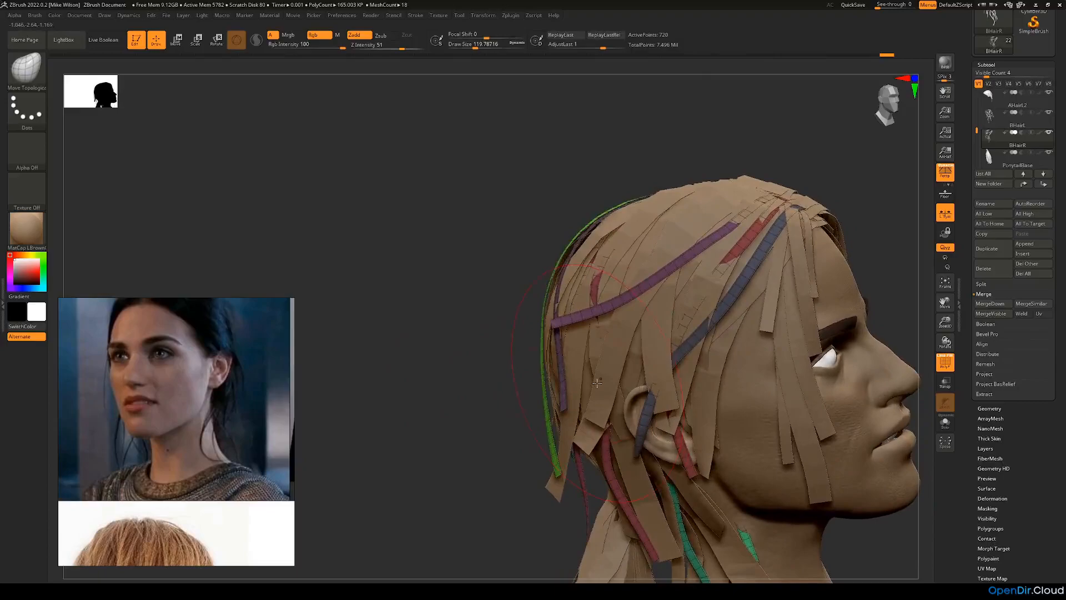
{"action": "left_click_drag", "start_coordinate": [531, 419], "coordinate": [515, 424]}
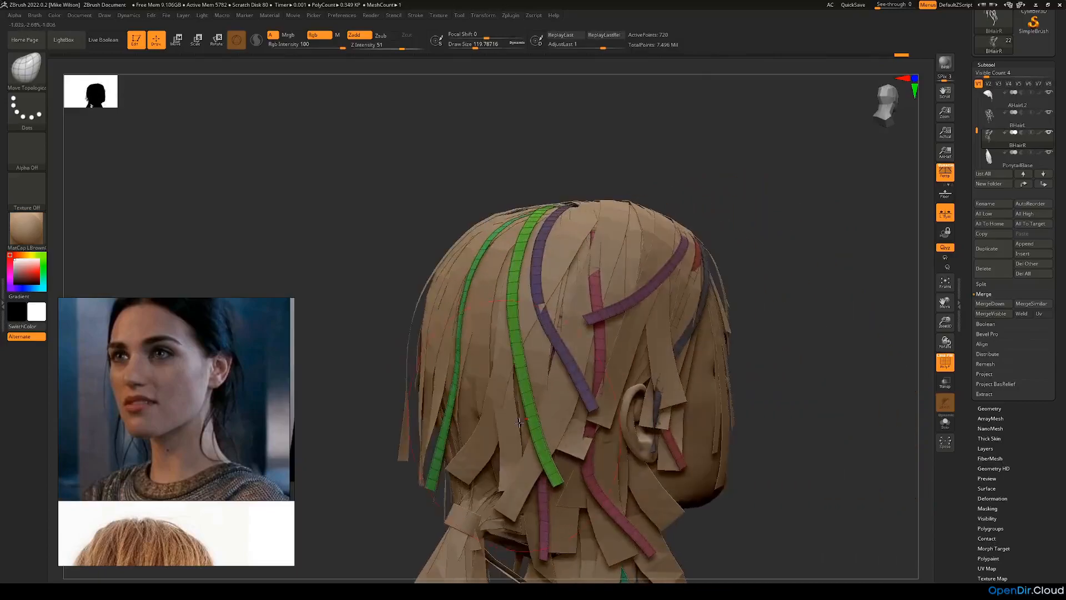
{"action": "left_click_drag", "start_coordinate": [586, 469], "coordinate": [618, 467]}
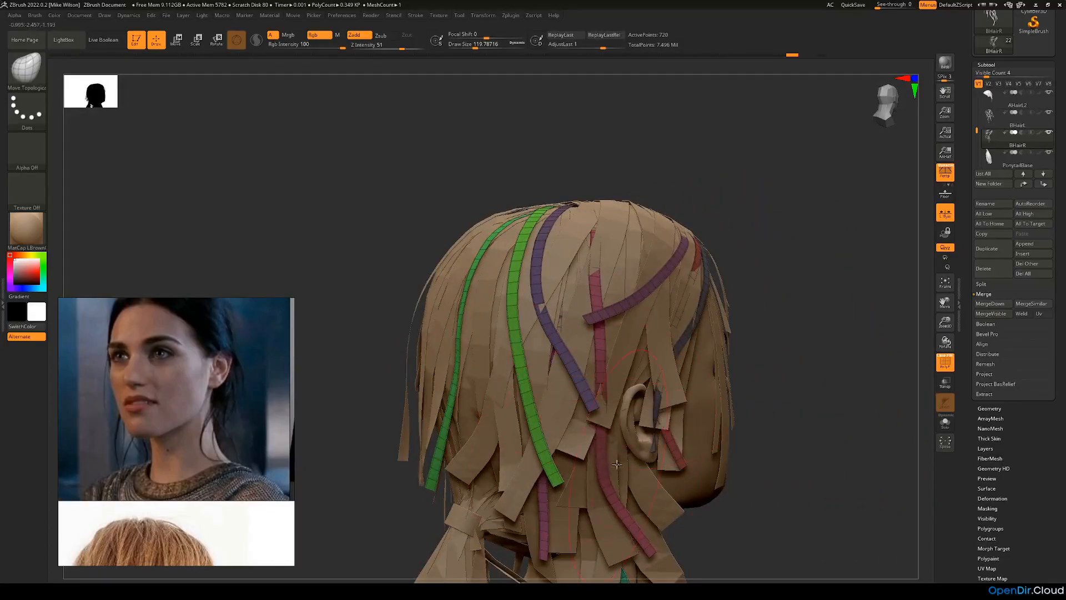
Step: Undo the last brush move and nudge the strips at the back and right side into place over the base hair
{"action": "left_click_drag", "start_coordinate": [796, 297], "coordinate": [615, 254]}
{"action": "mouse_move", "coordinate": [732, 272]}
{"action": "left_mouse_down"}
{"action": "mouse_move", "coordinate": [800, 286]}
{"action": "mouse_move", "coordinate": [774, 271]}
{"action": "mouse_move", "coordinate": [788, 272]}
{"action": "mouse_move", "coordinate": [459, 405]}
{"action": "mouse_move", "coordinate": [556, 381]}
{"action": "mouse_move", "coordinate": [546, 393]}
{"action": "mouse_move", "coordinate": [586, 410]}
{"action": "mouse_move", "coordinate": [601, 397]}
{"action": "left_mouse_up"}
{"action": "key", "text": "ctrl+z"}
{"action": "left_click_drag", "start_coordinate": [542, 361], "coordinate": [572, 347]}
{"action": "left_click_drag", "start_coordinate": [715, 416], "coordinate": [567, 384]}
{"action": "left_click_drag", "start_coordinate": [478, 384], "coordinate": [480, 404]}
{"action": "left_click_drag", "start_coordinate": [543, 352], "coordinate": [563, 351]}
{"action": "mouse_move", "coordinate": [490, 448]}
{"action": "left_mouse_down"}
{"action": "mouse_move", "coordinate": [491, 433]}
{"action": "mouse_move", "coordinate": [511, 436]}
{"action": "mouse_move", "coordinate": [483, 427]}
{"action": "left_mouse_up"}
Step: Set the brush size to about 163 and adjust the green strip at the back, undoing a move of its tip
{"action": "key", "text": "space"}
{"action": "left_click_drag", "start_coordinate": [752, 313], "coordinate": [545, 303]}
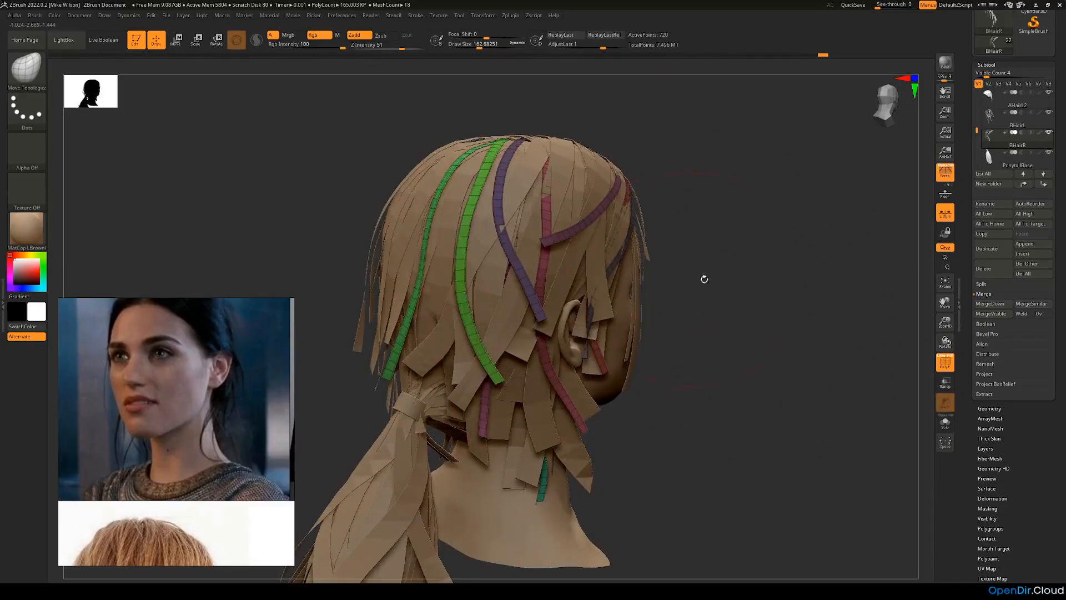
{"action": "left_click_drag", "start_coordinate": [698, 278], "coordinate": [497, 226]}
{"action": "left_click_drag", "start_coordinate": [611, 235], "coordinate": [429, 350]}
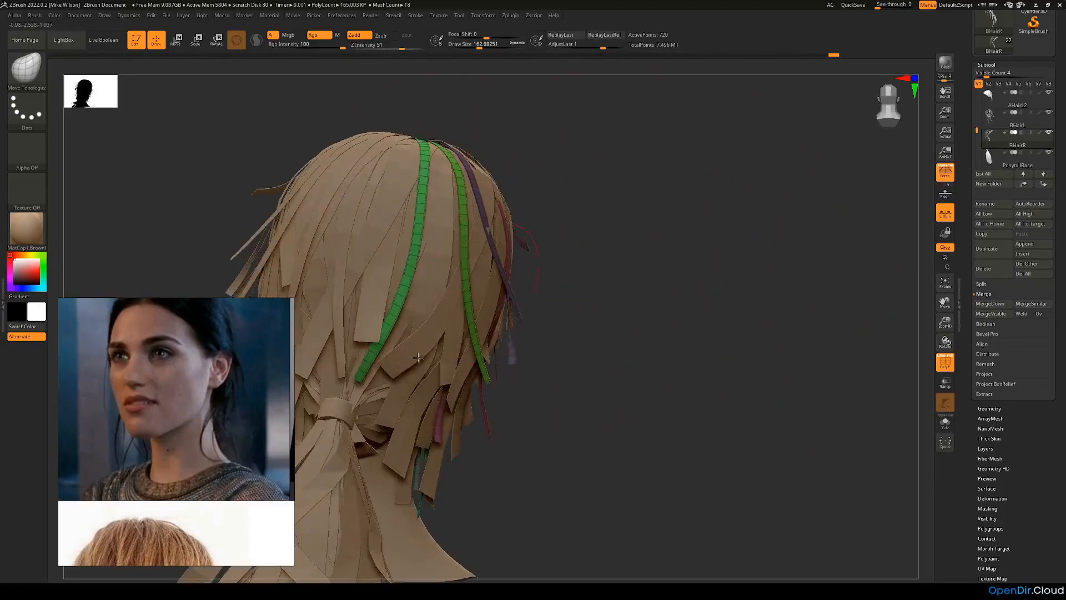
{"action": "left_click_drag", "start_coordinate": [360, 385], "coordinate": [387, 399]}
{"action": "key", "text": "ctrl+z"}
{"action": "left_click_drag", "start_coordinate": [418, 206], "coordinate": [412, 208]}
{"action": "left_click_drag", "start_coordinate": [576, 252], "coordinate": [512, 255]}
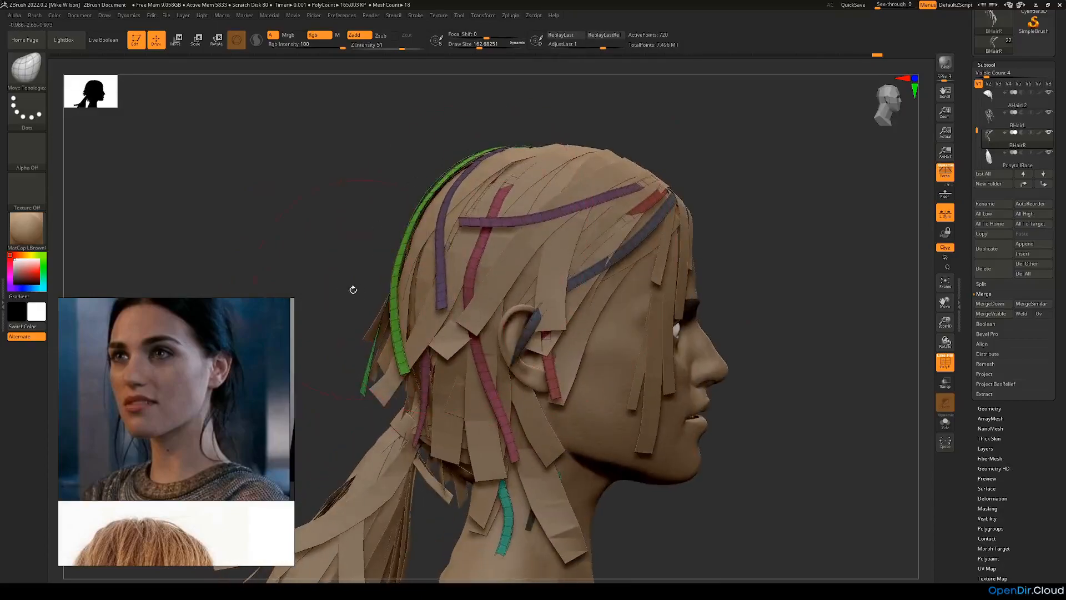
Step: Reduce the brush size to about 90 and pull the upper part of the long purple strip over the front hair
{"action": "left_click_drag", "start_coordinate": [357, 290], "coordinate": [589, 204]}
{"action": "left_click_drag", "start_coordinate": [734, 171], "coordinate": [709, 162]}
{"action": "key", "text": "space"}
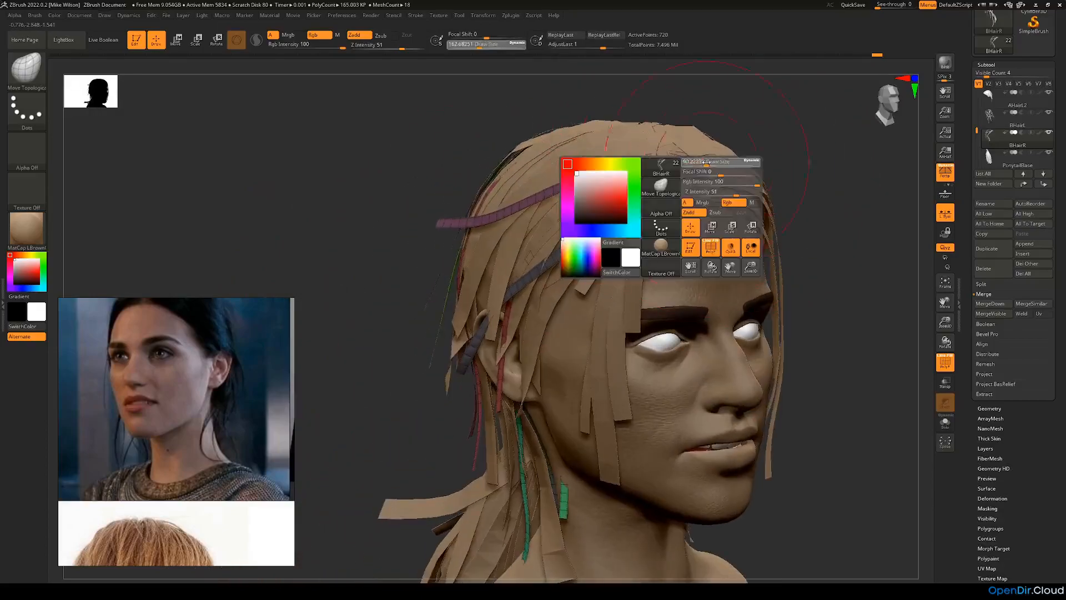
{"action": "left_click_drag", "start_coordinate": [791, 184], "coordinate": [810, 181]}
{"action": "left_click_drag", "start_coordinate": [667, 146], "coordinate": [647, 150]}
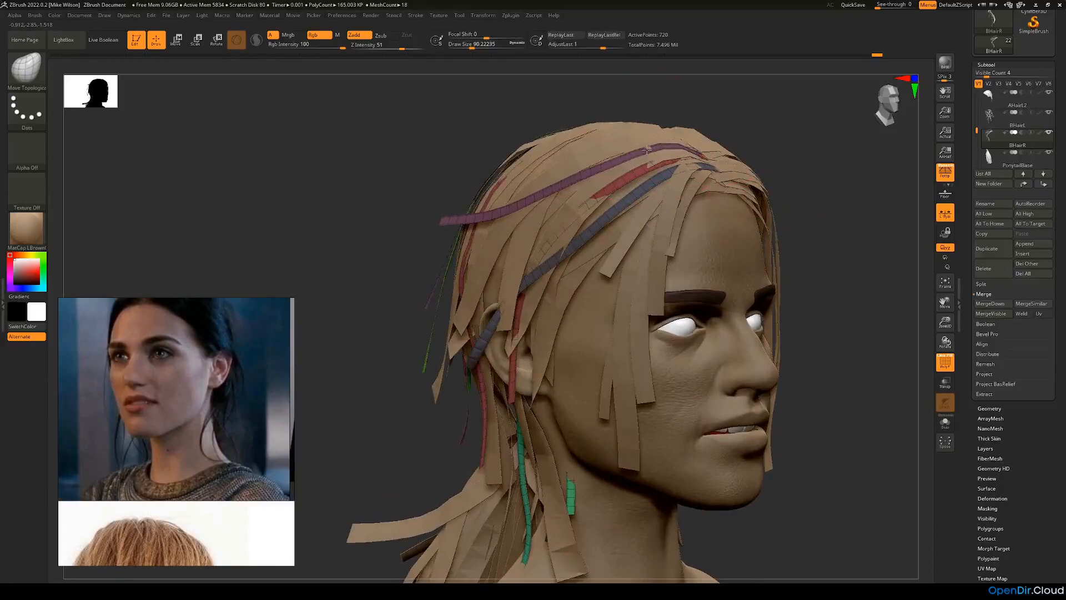
Step: Enlarge the brush to about 116 and try reshaping the long purple strip above the ear, undoing the last two changes
{"action": "mouse_move", "coordinate": [780, 162]}
{"action": "left_mouse_down"}
{"action": "mouse_move", "coordinate": [828, 172]}
{"action": "mouse_move", "coordinate": [804, 186]}
{"action": "left_mouse_up"}
{"action": "key", "text": "space"}
{"action": "left_click_drag", "start_coordinate": [504, 225], "coordinate": [508, 225]}
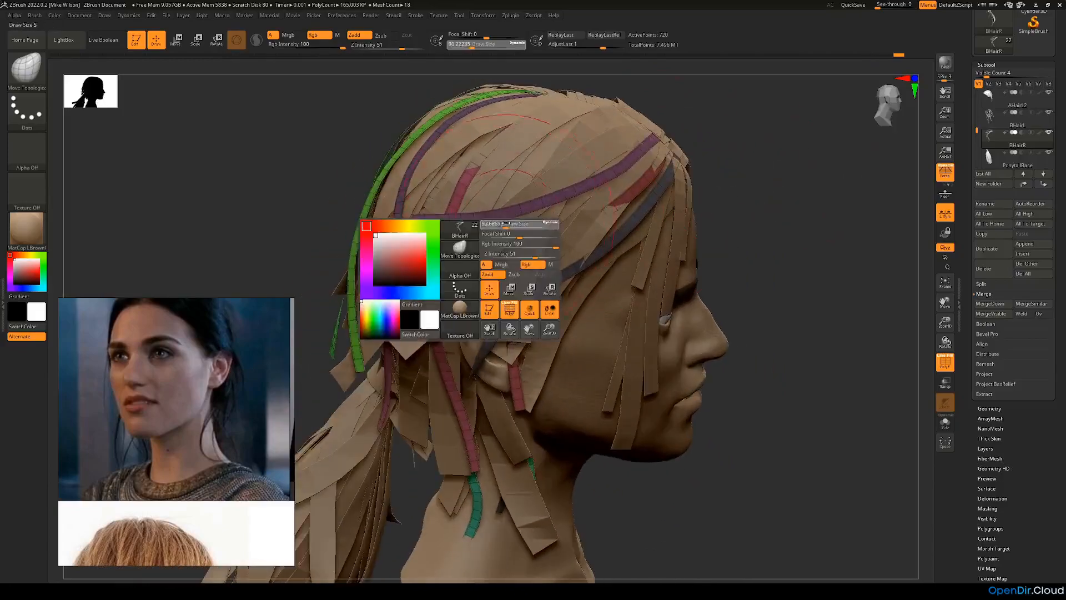
{"action": "left_click_drag", "start_coordinate": [430, 219], "coordinate": [437, 245]}
{"action": "left_click_drag", "start_coordinate": [540, 210], "coordinate": [547, 229]}
{"action": "mouse_move", "coordinate": [820, 216]}
{"action": "left_mouse_down"}
{"action": "mouse_move", "coordinate": [795, 208]}
{"action": "mouse_move", "coordinate": [827, 199]}
{"action": "left_mouse_up"}
{"action": "key", "text": "ctrl+z"}
{"action": "key", "text": "ctrl+z"}
Step: Move the top and tip of the long purple side strip so it runs in a smooth arc over the base hair
{"action": "left_click_drag", "start_coordinate": [757, 199], "coordinate": [723, 201]}
{"action": "left_click_drag", "start_coordinate": [617, 173], "coordinate": [535, 104]}
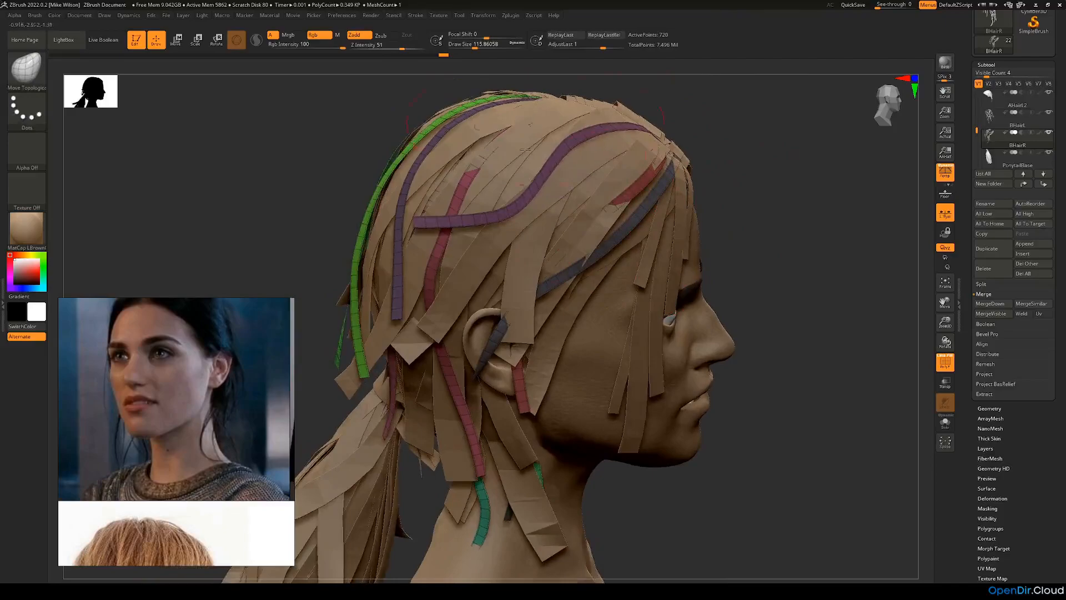
{"action": "left_click_drag", "start_coordinate": [419, 219], "coordinate": [444, 268]}
{"action": "left_click_drag", "start_coordinate": [504, 229], "coordinate": [471, 186]}
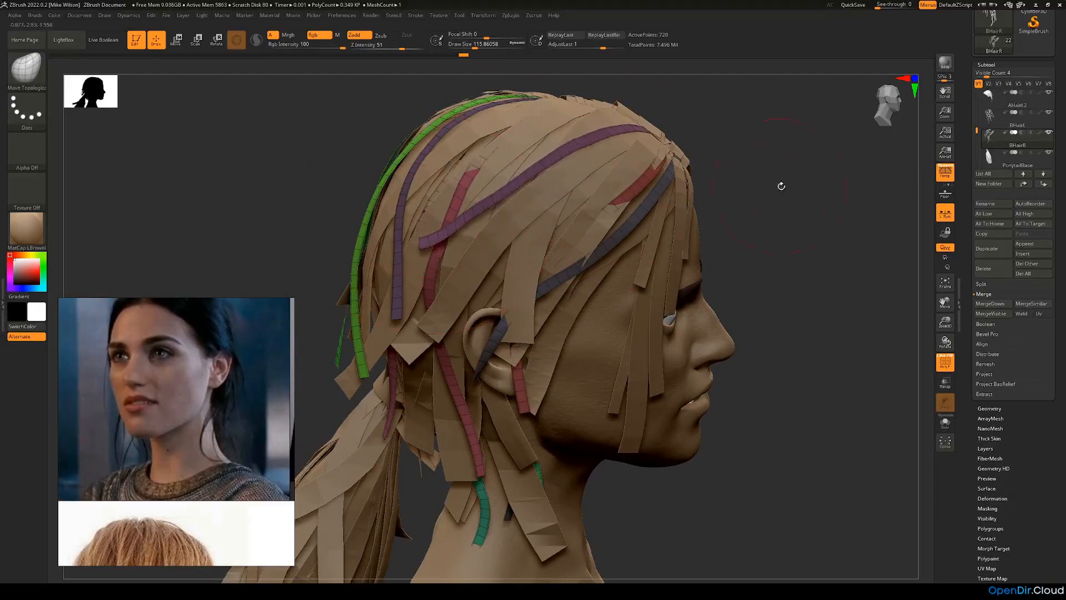
Step: Nudge the purple strip and the neighbouring strips at the back and side so they follow the base hair
{"action": "left_click_drag", "start_coordinate": [778, 183], "coordinate": [616, 188]}
{"action": "left_click_drag", "start_coordinate": [554, 161], "coordinate": [555, 166]}
{"action": "left_click_drag", "start_coordinate": [397, 172], "coordinate": [491, 243]}
{"action": "left_click_drag", "start_coordinate": [392, 270], "coordinate": [497, 163]}
{"action": "left_click_drag", "start_coordinate": [744, 173], "coordinate": [639, 183]}
{"action": "left_click_drag", "start_coordinate": [375, 436], "coordinate": [461, 372], "text": "alt"}
{"action": "left_click_drag", "start_coordinate": [447, 276], "coordinate": [453, 292]}
{"action": "left_click_drag", "start_coordinate": [711, 226], "coordinate": [764, 227]}
{"action": "left_click_drag", "start_coordinate": [512, 212], "coordinate": [523, 212]}
{"action": "left_click_drag", "start_coordinate": [663, 175], "coordinate": [593, 161]}
Step: Bring the red strip out beside the dark blue front strip, enlarge the brush to about 207 and shift its lower end before the ear
{"action": "left_click_drag", "start_coordinate": [707, 188], "coordinate": [541, 168]}
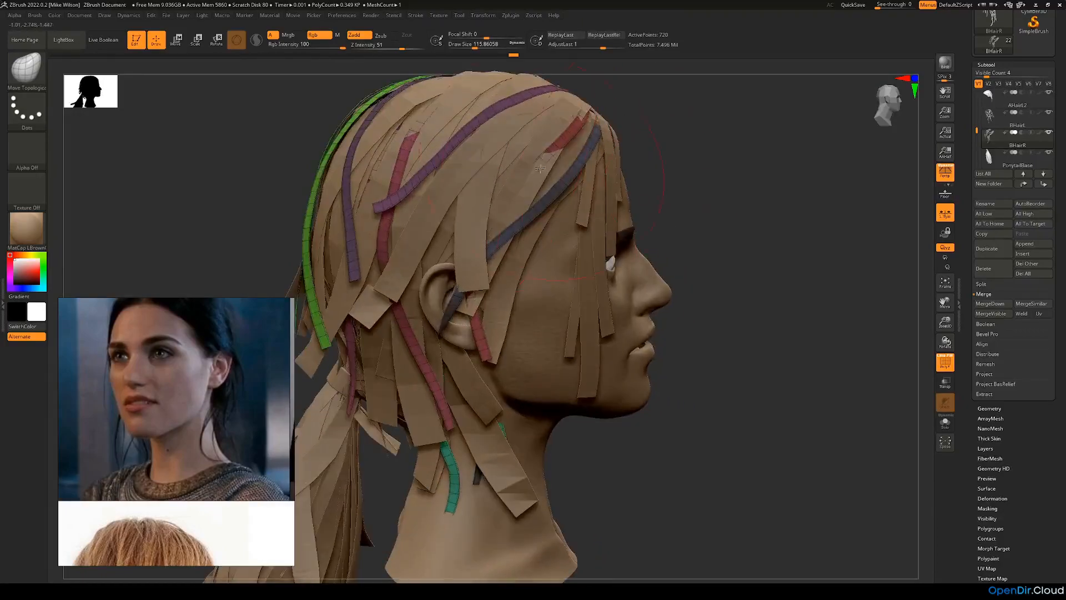
{"action": "left_click_drag", "start_coordinate": [574, 134], "coordinate": [579, 138]}
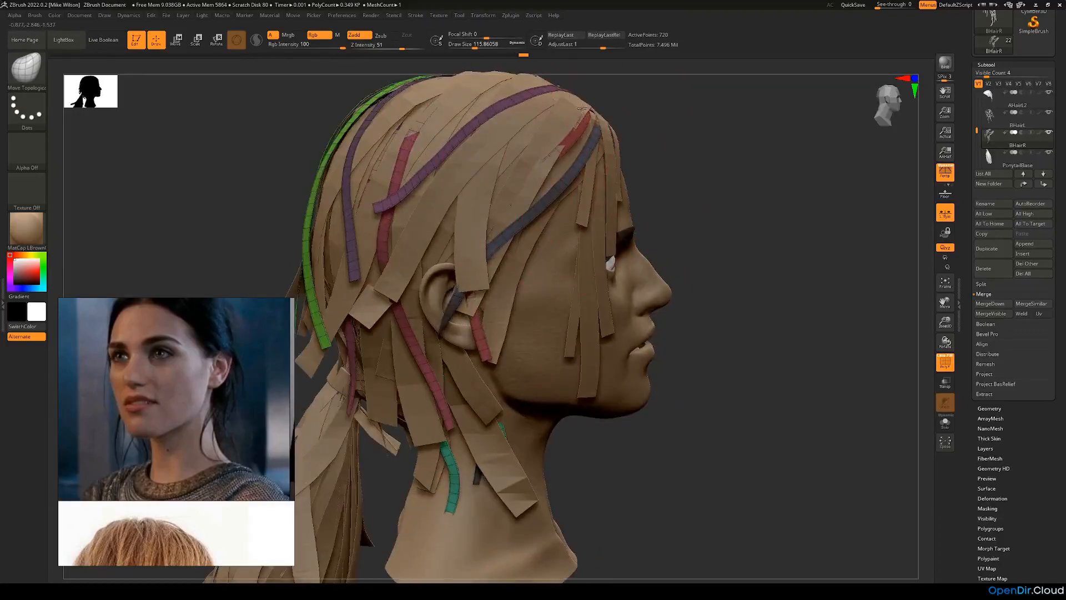
{"action": "left_click_drag", "start_coordinate": [658, 174], "coordinate": [514, 191]}
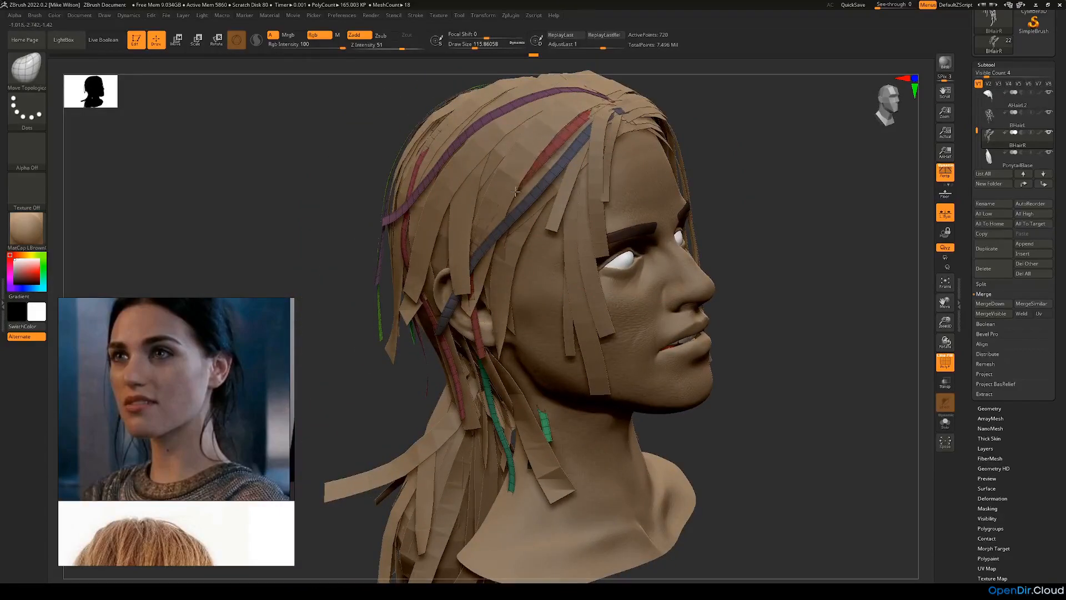
{"action": "mouse_move", "coordinate": [349, 402]}
{"action": "left_mouse_down"}
{"action": "mouse_move", "coordinate": [361, 393]}
{"action": "mouse_move", "coordinate": [371, 414]}
{"action": "left_mouse_up"}
{"action": "key", "text": "space"}
{"action": "left_click_drag", "start_coordinate": [400, 362], "coordinate": [407, 362]}
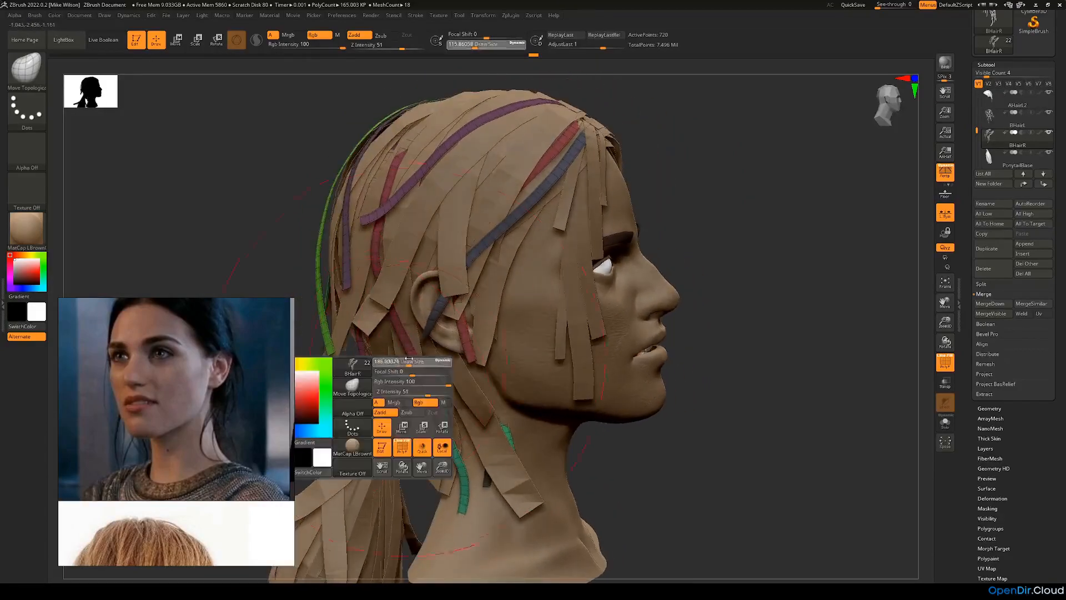
{"action": "mouse_move", "coordinate": [467, 326]}
{"action": "left_mouse_down"}
{"action": "mouse_move", "coordinate": [484, 340]}
{"action": "mouse_move", "coordinate": [478, 300]}
{"action": "left_mouse_up"}
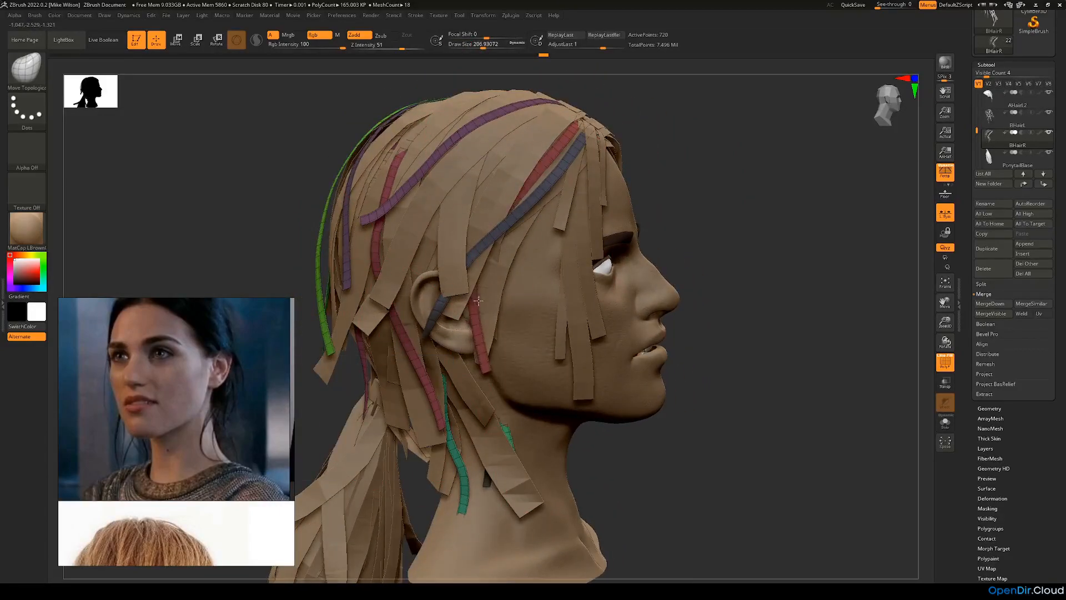
Step: Adjust the end of the dark blue strip crossing the ear, reducing the brush size to about 149
{"action": "left_click_drag", "start_coordinate": [695, 235], "coordinate": [750, 239]}
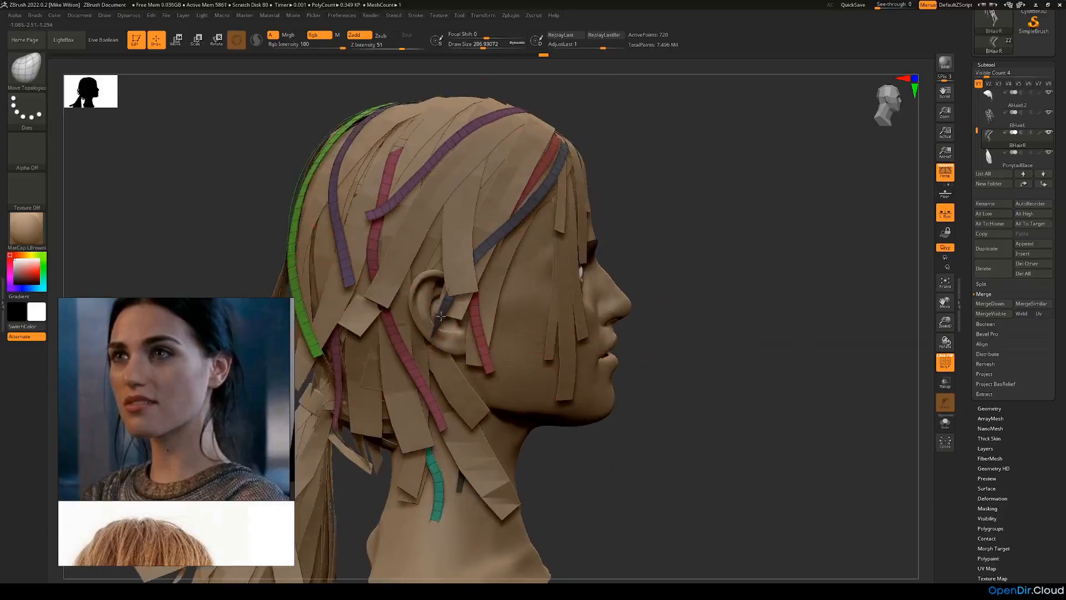
{"action": "left_click_drag", "start_coordinate": [672, 254], "coordinate": [638, 257]}
{"action": "left_click_drag", "start_coordinate": [273, 258], "coordinate": [220, 255]}
{"action": "left_click_drag", "start_coordinate": [433, 324], "coordinate": [454, 333]}
{"action": "key", "text": "space"}
{"action": "left_click_drag", "start_coordinate": [467, 272], "coordinate": [460, 246]}
{"action": "mouse_move", "coordinate": [442, 337]}
{"action": "left_mouse_down"}
{"action": "mouse_move", "coordinate": [500, 311]}
{"action": "mouse_move", "coordinate": [580, 246]}
{"action": "left_mouse_up"}
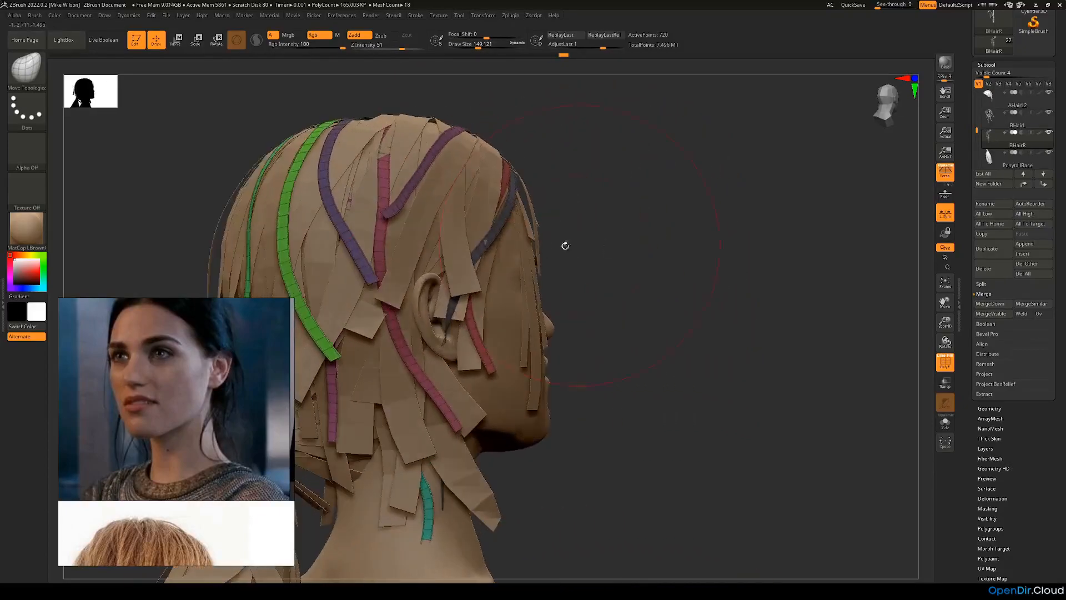
Step: Check the lower strips in Solo mode, exit it, and pull the front teal strip out over the neck hair
{"action": "left_click_drag", "start_coordinate": [660, 288], "coordinate": [630, 292]}
{"action": "left_click_drag", "start_coordinate": [714, 359], "coordinate": [726, 210], "text": "alt"}
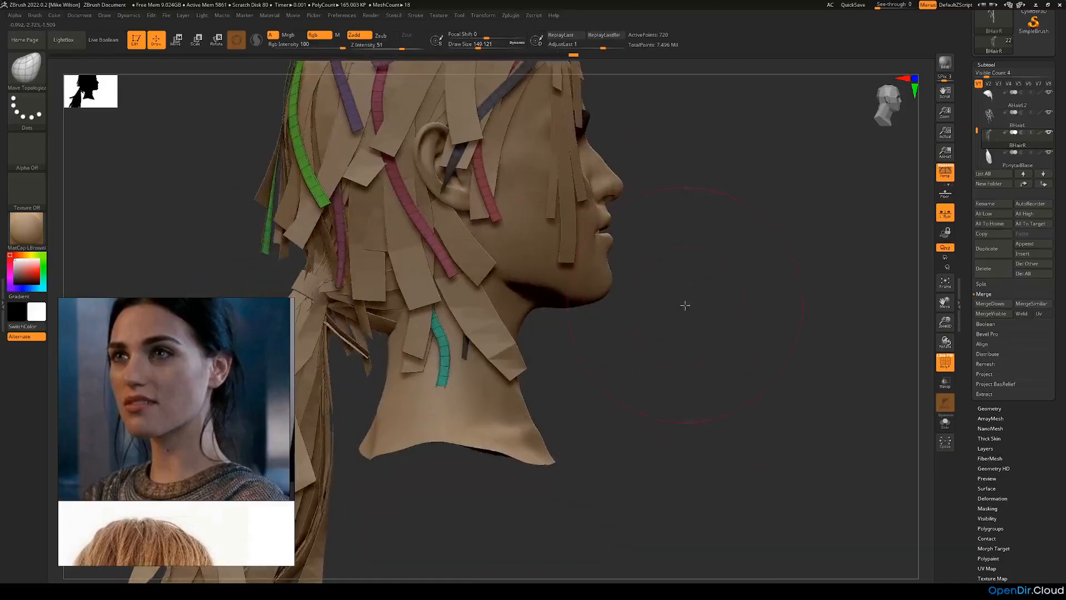
{"action": "left_click_drag", "start_coordinate": [685, 303], "coordinate": [669, 285]}
{"action": "left_click_drag", "start_coordinate": [607, 363], "coordinate": [453, 313]}
{"action": "left_click_drag", "start_coordinate": [657, 345], "coordinate": [636, 337]}
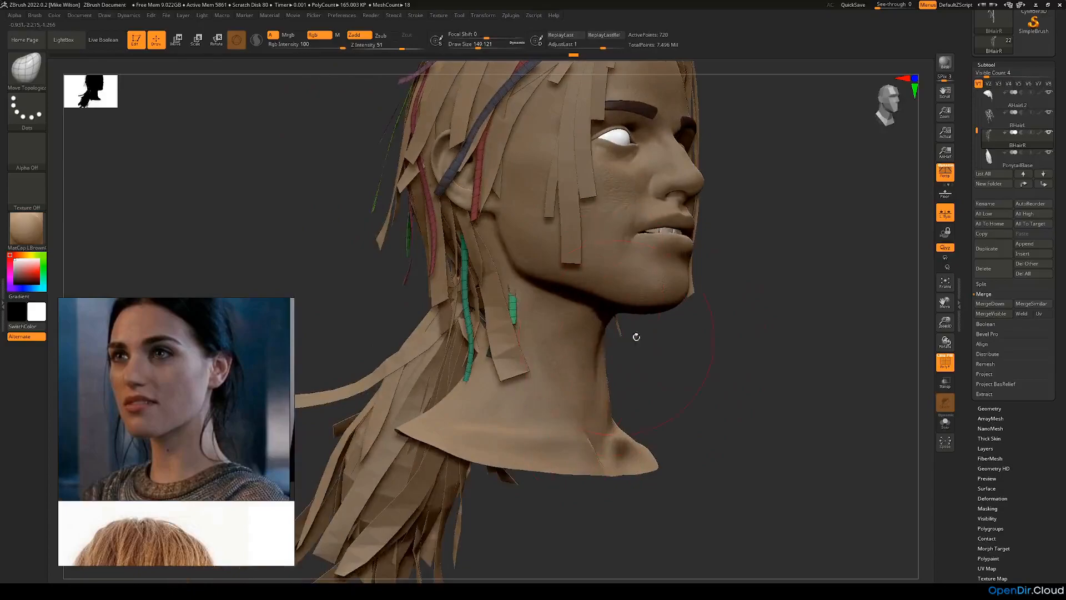
{"action": "left_click", "coordinate": [946, 421]}
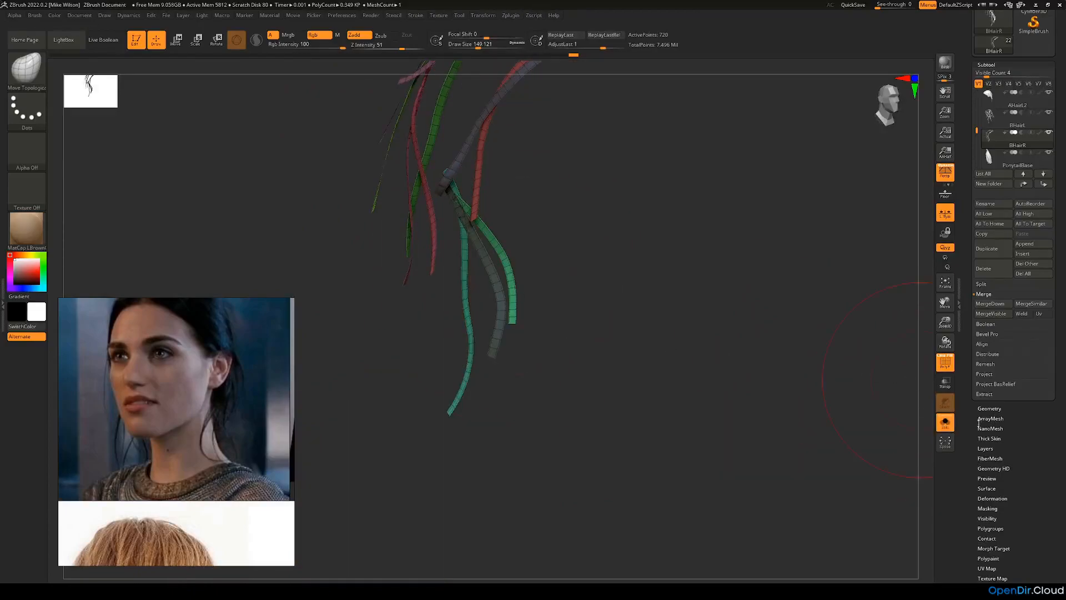
{"action": "left_click", "coordinate": [946, 423]}
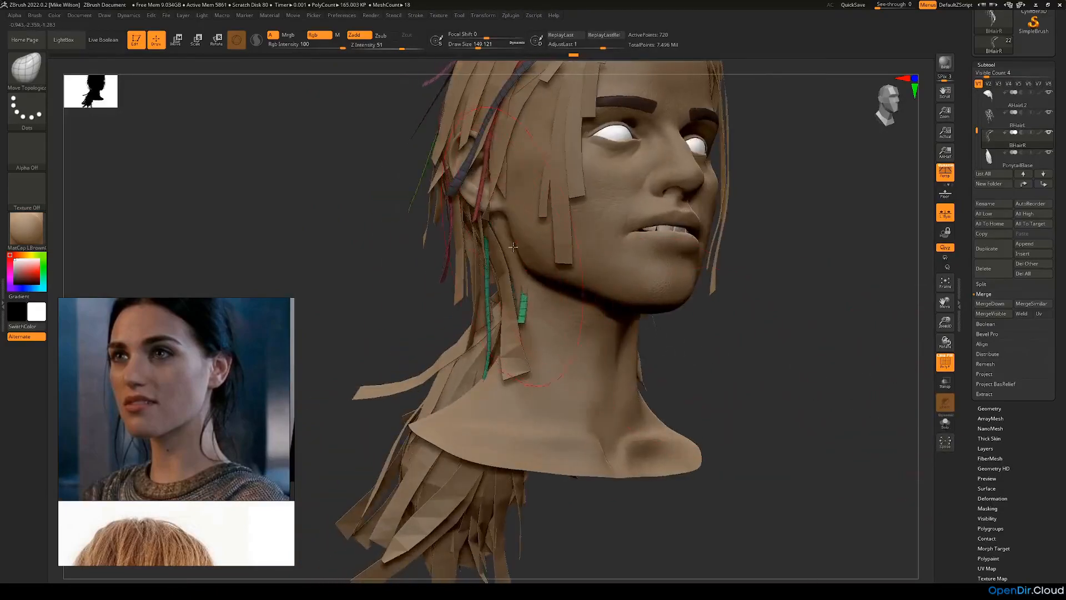
{"action": "left_click_drag", "start_coordinate": [396, 298], "coordinate": [576, 340]}
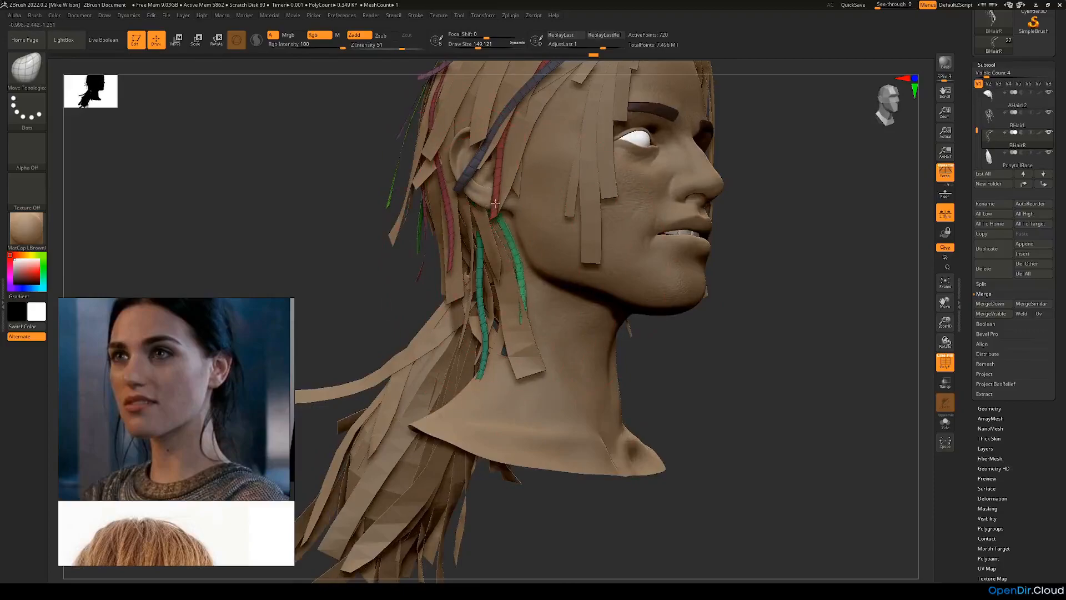
Step: Isolate the dark strip below the ear, move it against the neck hair, and show all strips again
{"action": "left_click_drag", "start_coordinate": [683, 362], "coordinate": [510, 318]}
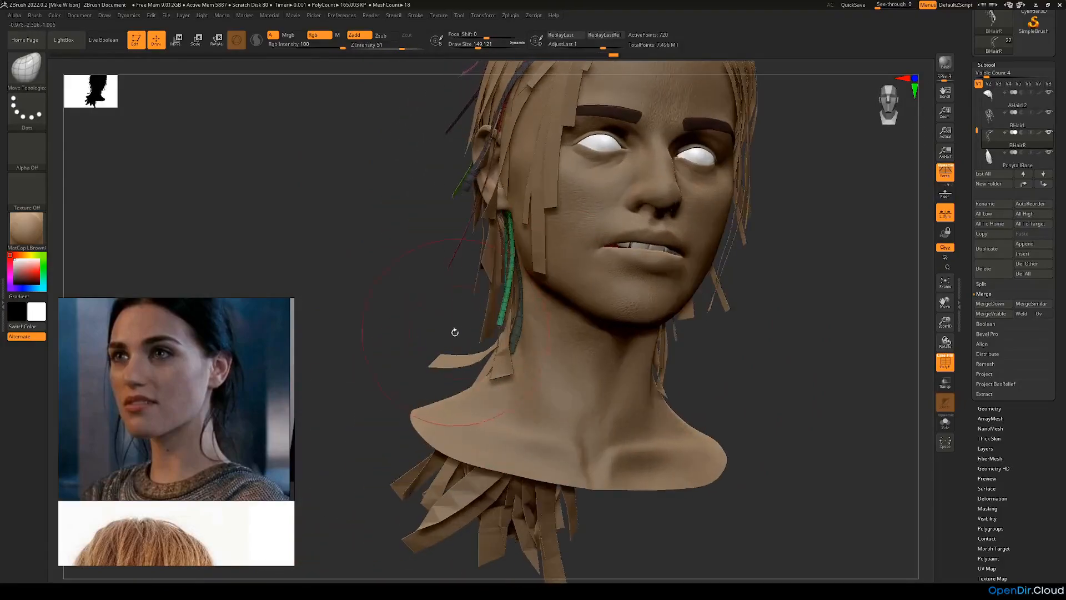
{"action": "left_click_drag", "start_coordinate": [407, 347], "coordinate": [508, 334]}
{"action": "left_click_drag", "start_coordinate": [766, 305], "coordinate": [650, 273]}
{"action": "left_click_drag", "start_coordinate": [527, 275], "coordinate": [492, 197]}
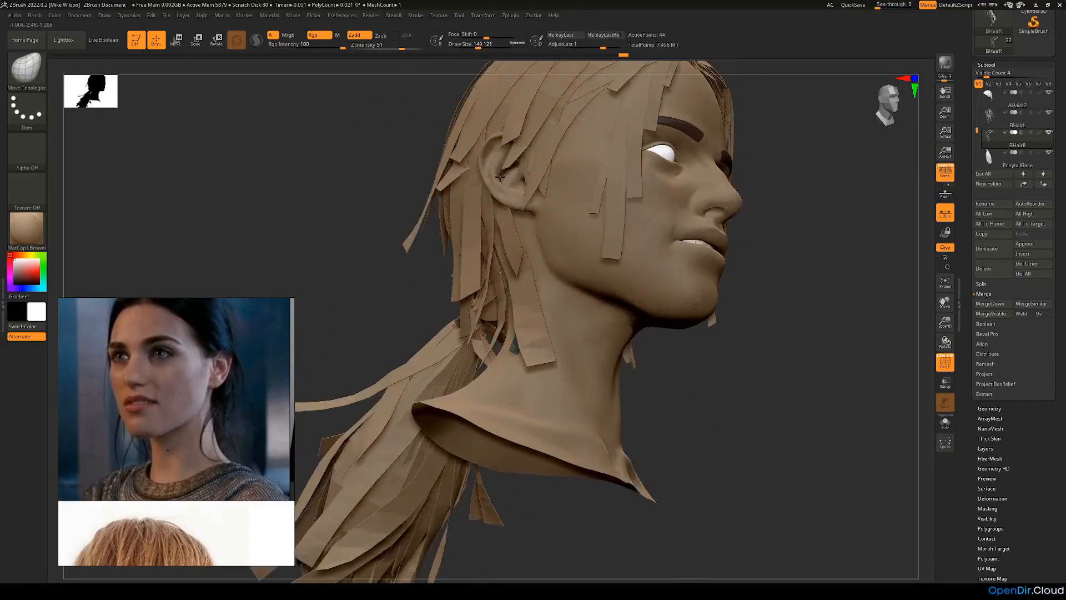
{"action": "left_click_drag", "start_coordinate": [405, 280], "coordinate": [504, 201]}
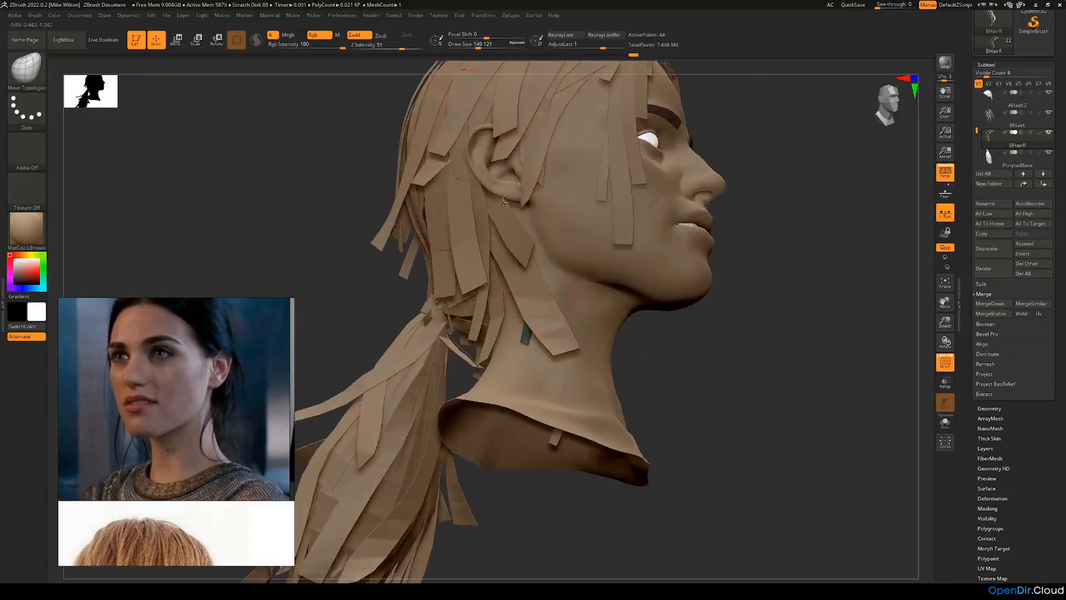
{"action": "left_click_drag", "start_coordinate": [674, 344], "coordinate": [658, 329]}
{"action": "left_click", "coordinate": [678, 357], "text": "ctrl+shift"}
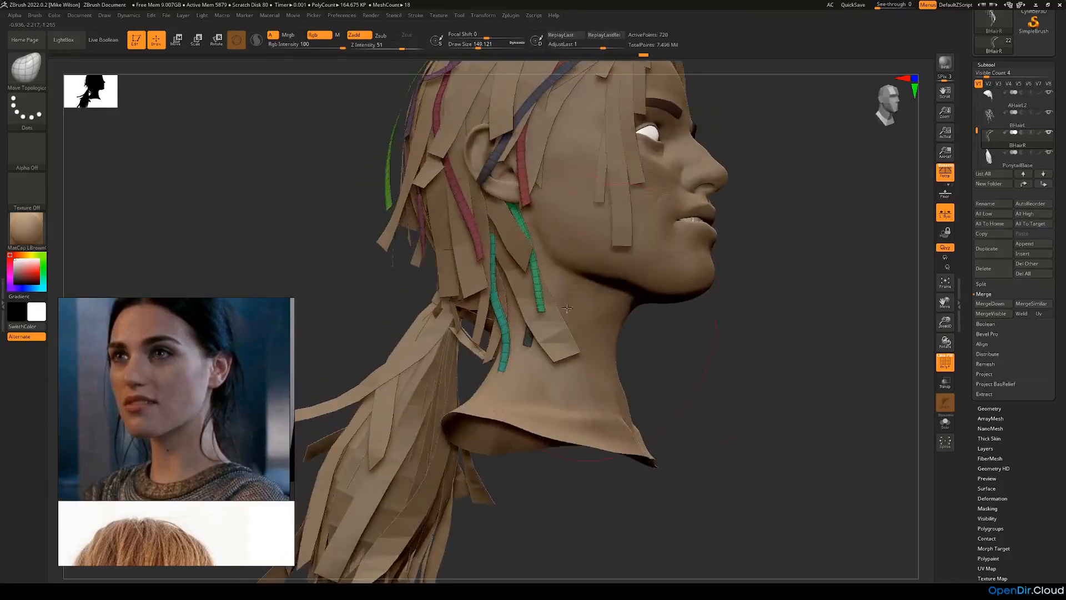
Step: Isolate the rear teal neck strip and bend it to follow the hair behind the ear
{"action": "left_click", "coordinate": [497, 286], "text": "ctrl+shift"}
{"action": "left_click_drag", "start_coordinate": [670, 332], "coordinate": [496, 302]}
{"action": "left_click_drag", "start_coordinate": [642, 333], "coordinate": [492, 289]}
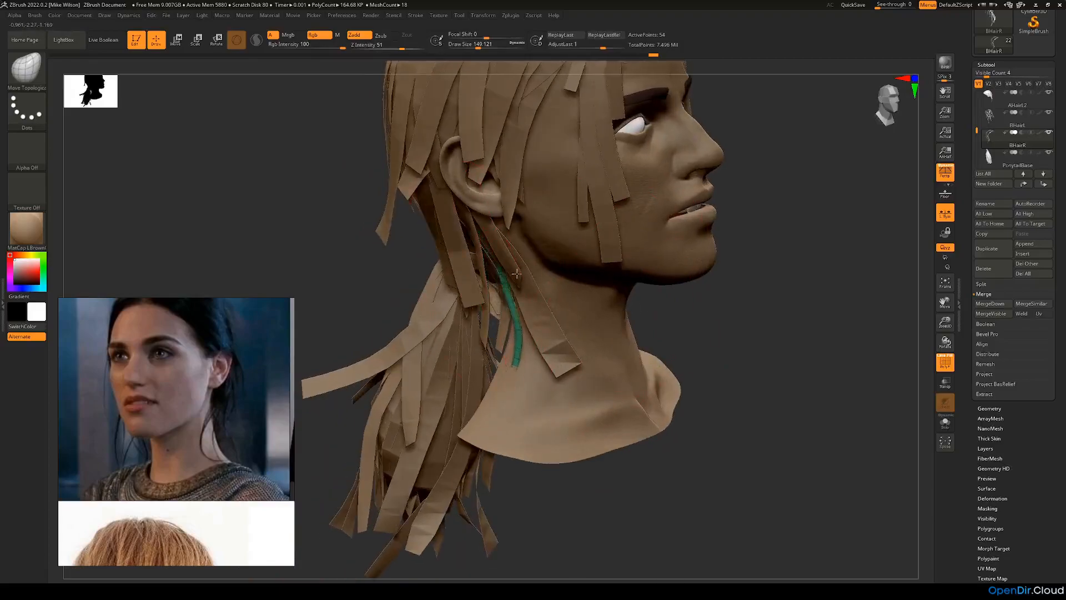
{"action": "left_click_drag", "start_coordinate": [697, 313], "coordinate": [647, 297]}
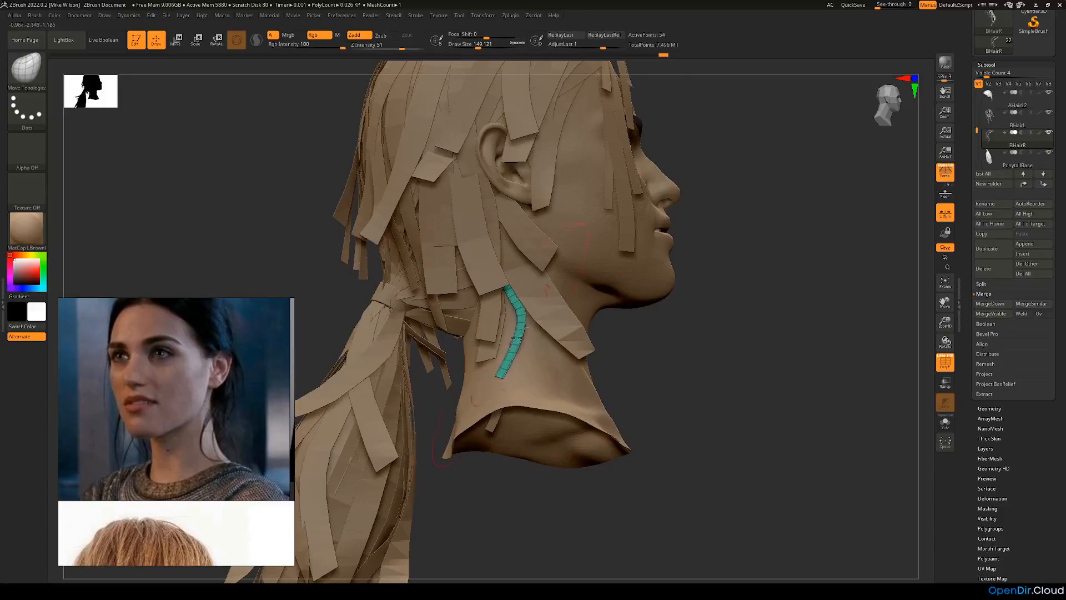
{"action": "left_click_drag", "start_coordinate": [658, 328], "coordinate": [516, 285]}
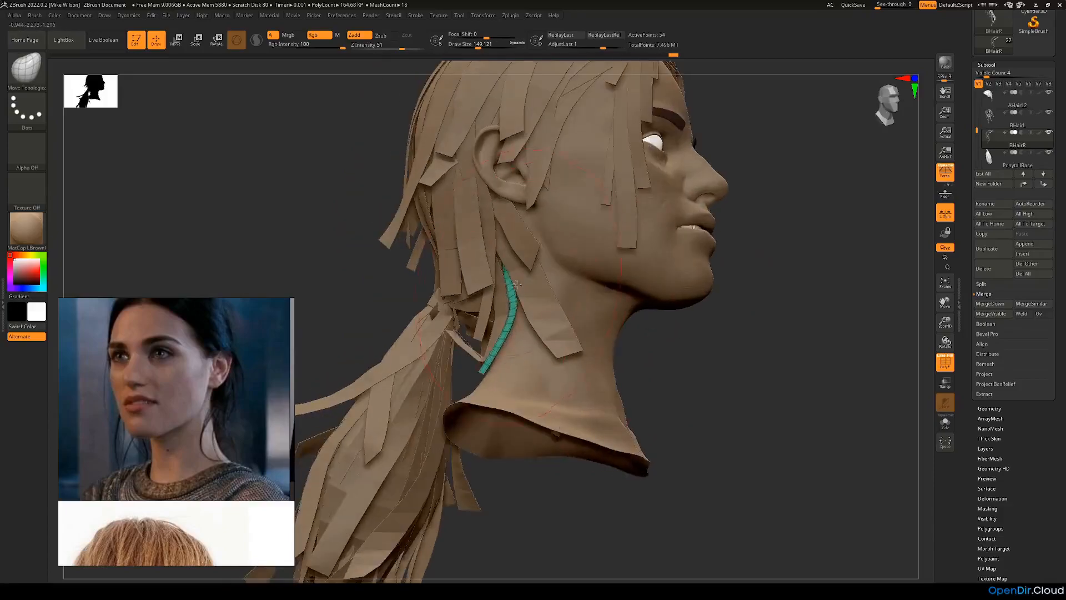
Step: Reduce the brush size to about 65 and tuck the upper part of the isolated teal strip under the neighbouring hair
{"action": "left_click_drag", "start_coordinate": [677, 335], "coordinate": [690, 367]}
{"action": "key", "text": "space"}
{"action": "left_click_drag", "start_coordinate": [525, 307], "coordinate": [517, 305]}
{"action": "mouse_move", "coordinate": [643, 315]}
{"action": "left_mouse_down"}
{"action": "mouse_move", "coordinate": [521, 283]}
{"action": "mouse_move", "coordinate": [477, 253]}
{"action": "left_mouse_up"}
{"action": "key", "text": "space"}
{"action": "left_click_drag", "start_coordinate": [514, 284], "coordinate": [507, 284]}
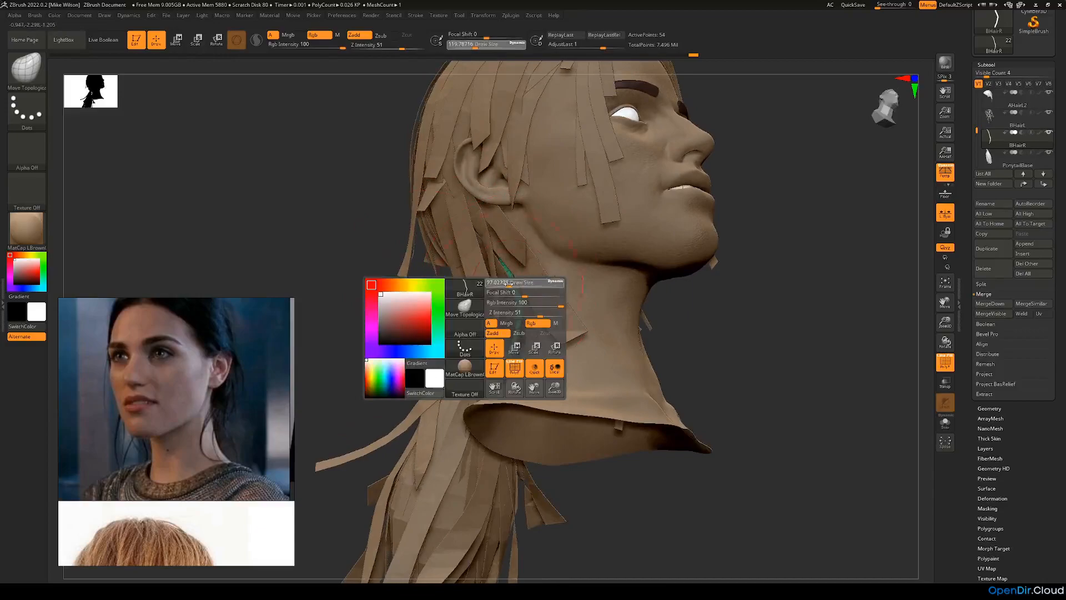
{"action": "left_click_drag", "start_coordinate": [403, 353], "coordinate": [484, 293]}
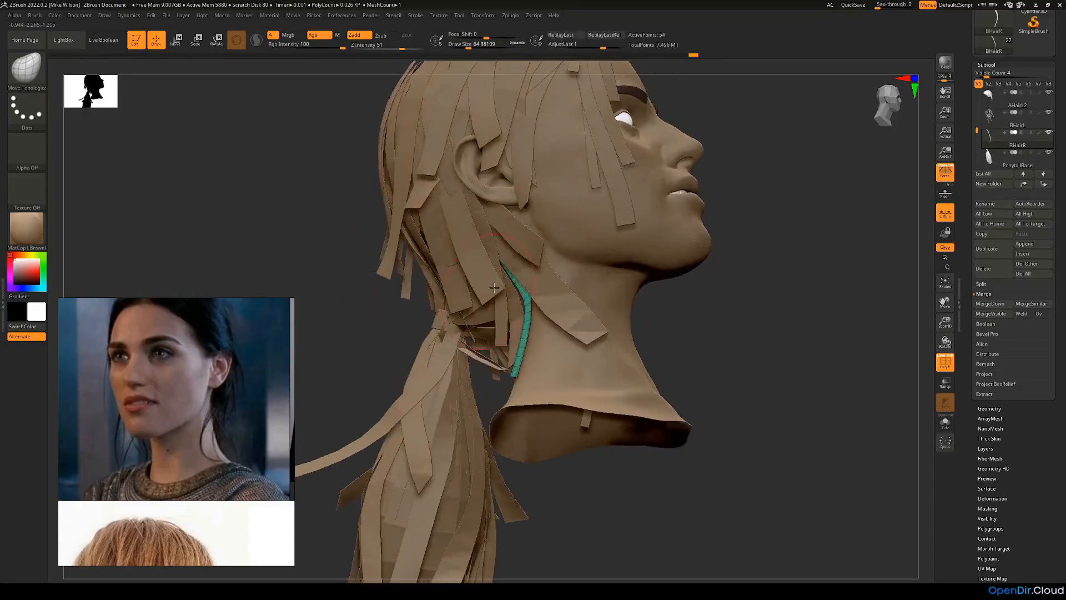
Step: Set the brush size to about 97, reposition the lower end of the teal neck strip, and show all strips again
{"action": "mouse_move", "coordinate": [672, 315]}
{"action": "left_mouse_down"}
{"action": "mouse_move", "coordinate": [695, 339]}
{"action": "mouse_move", "coordinate": [676, 311]}
{"action": "left_mouse_up"}
{"action": "key", "text": "space"}
{"action": "left_click_drag", "start_coordinate": [541, 358], "coordinate": [539, 356]}
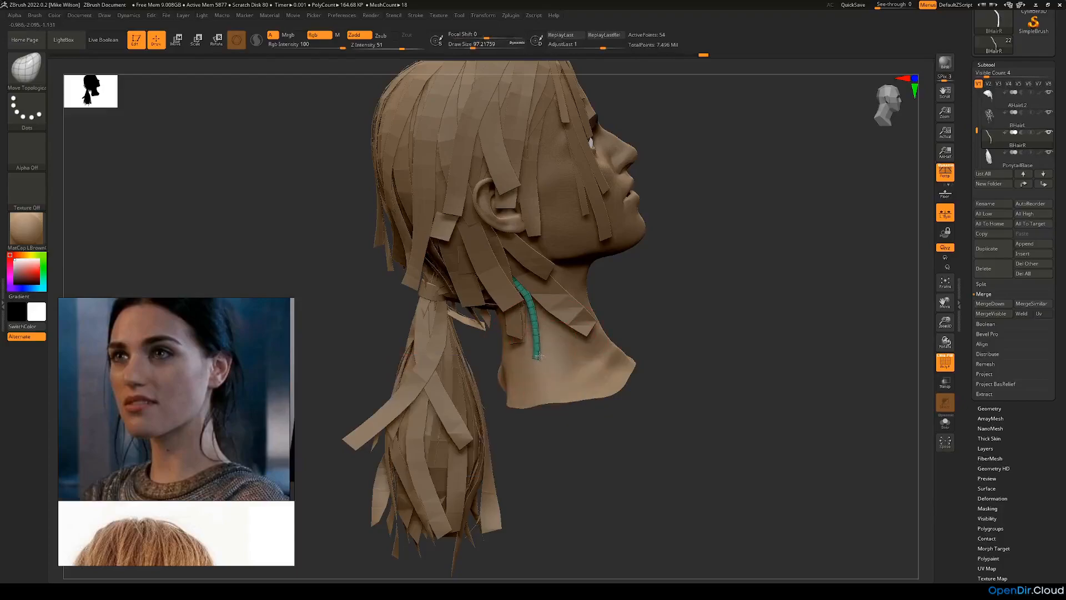
{"action": "left_click_drag", "start_coordinate": [699, 357], "coordinate": [631, 446]}
{"action": "left_click", "coordinate": [631, 446], "text": "alt"}
Step: Reduce the brush size to about 31 and make the BHairL subtool active for work on the opposite side
{"action": "mouse_move", "coordinate": [716, 420]}
{"action": "left_mouse_down"}
{"action": "mouse_move", "coordinate": [674, 366]}
{"action": "mouse_move", "coordinate": [660, 398]}
{"action": "mouse_move", "coordinate": [781, 381]}
{"action": "mouse_move", "coordinate": [778, 340]}
{"action": "left_mouse_up"}
{"action": "key", "text": "space"}
{"action": "left_click_drag", "start_coordinate": [527, 377], "coordinate": [523, 376]}
{"action": "left_click_drag", "start_coordinate": [526, 322], "coordinate": [532, 337], "text": "ctrl"}
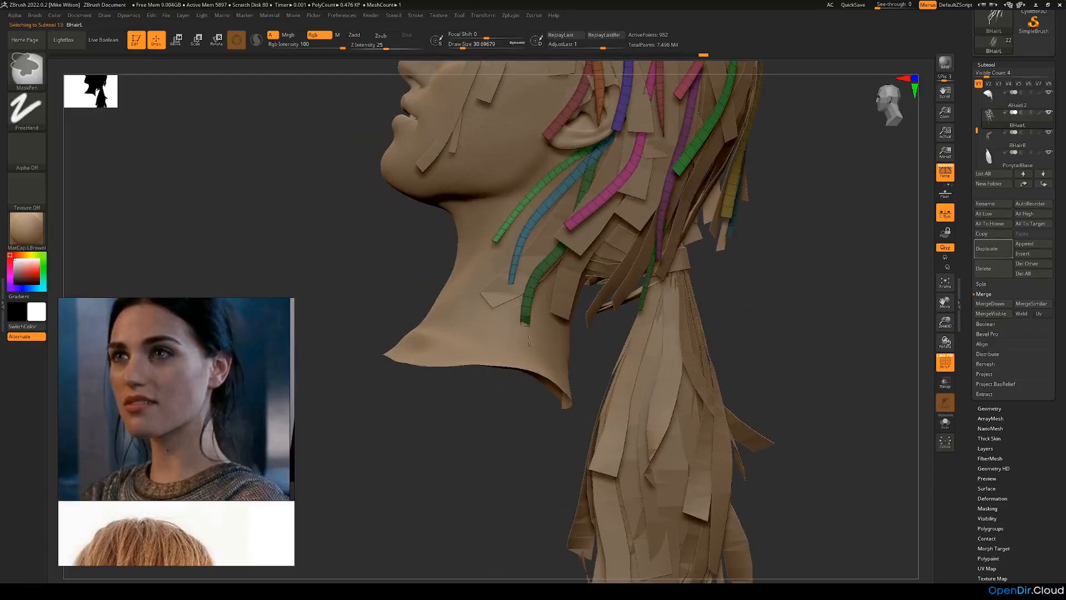
{"action": "left_click_drag", "start_coordinate": [511, 409], "coordinate": [511, 419]}
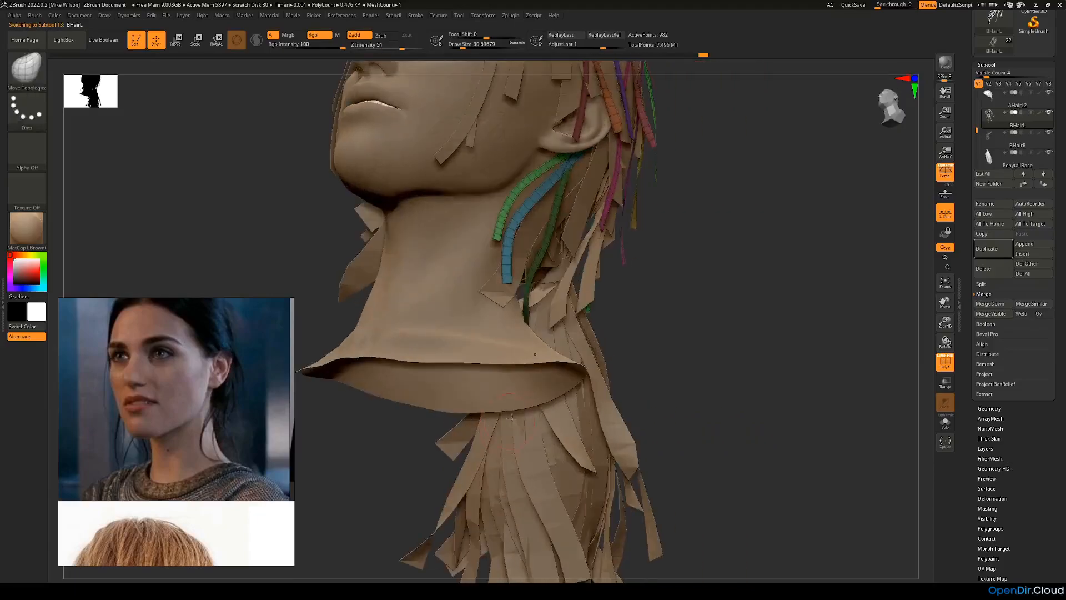
Step: Hide the unwanted geometry in the BHairL subtool near the neck and remove it with Del Hidden
{"action": "scroll", "coordinate": [1002, 411], "scroll_direction": "down", "scroll_amount": 3}
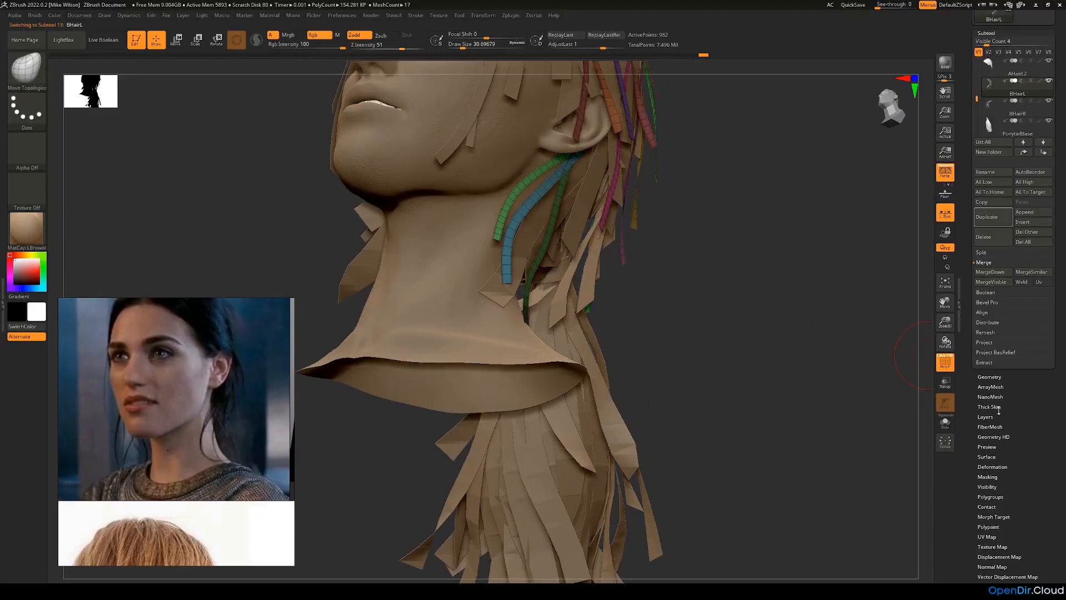
{"action": "left_click", "coordinate": [1003, 500]}
{"action": "mouse_move", "coordinate": [813, 352]}
{"action": "left_mouse_down"}
{"action": "mouse_move", "coordinate": [750, 286]}
{"action": "mouse_move", "coordinate": [719, 309]}
{"action": "mouse_move", "coordinate": [726, 348]}
{"action": "mouse_move", "coordinate": [684, 381]}
{"action": "left_mouse_up"}
{"action": "left_click", "coordinate": [541, 343], "text": "ctrl+shift"}
{"action": "left_click_drag", "start_coordinate": [678, 289], "coordinate": [724, 360], "text": "ctrl+shift"}
{"action": "left_click_drag", "start_coordinate": [1018, 105], "coordinate": [1018, 137]}
{"action": "left_click", "coordinate": [991, 76]}
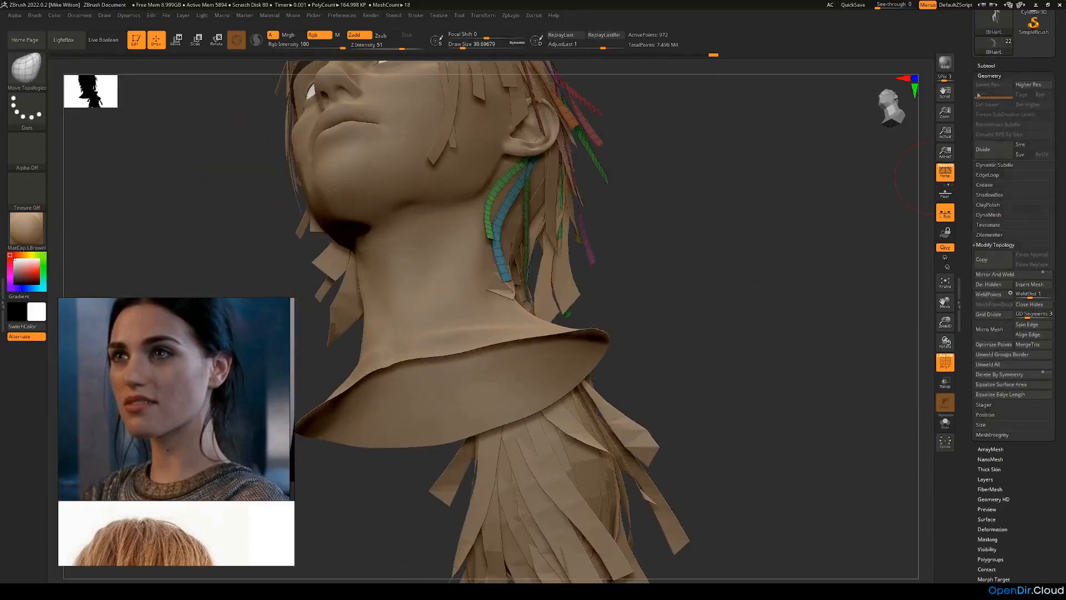
{"action": "left_click", "coordinate": [998, 287]}
Step: Hide the AHairR2, AHairL2 and AHairR1 subtools to expose the base hair around the ponytail
{"action": "left_click_drag", "start_coordinate": [744, 333], "coordinate": [782, 258]}
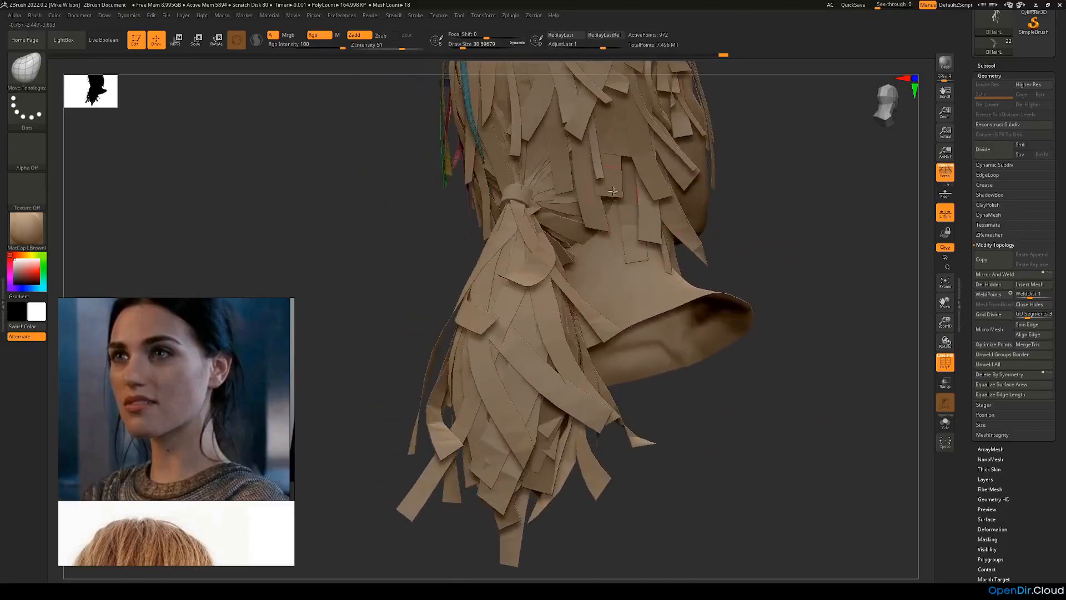
{"action": "left_click_drag", "start_coordinate": [732, 226], "coordinate": [823, 348]}
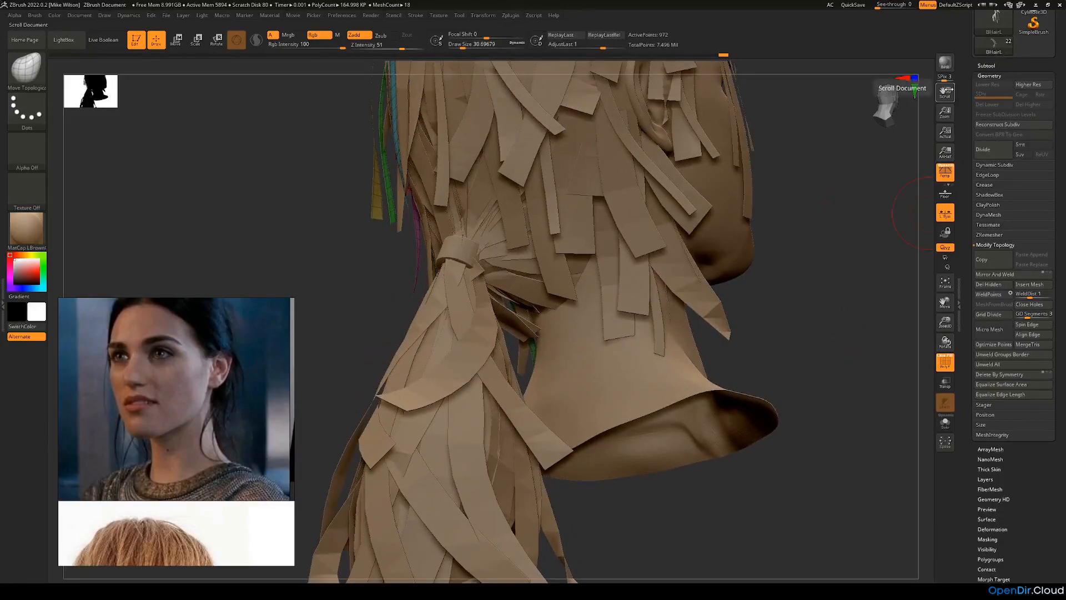
{"action": "left_click", "coordinate": [987, 65]}
{"action": "mouse_move", "coordinate": [976, 135]}
{"action": "left_mouse_down"}
{"action": "mouse_move", "coordinate": [979, 113]}
{"action": "mouse_move", "coordinate": [978, 122]}
{"action": "left_mouse_up"}
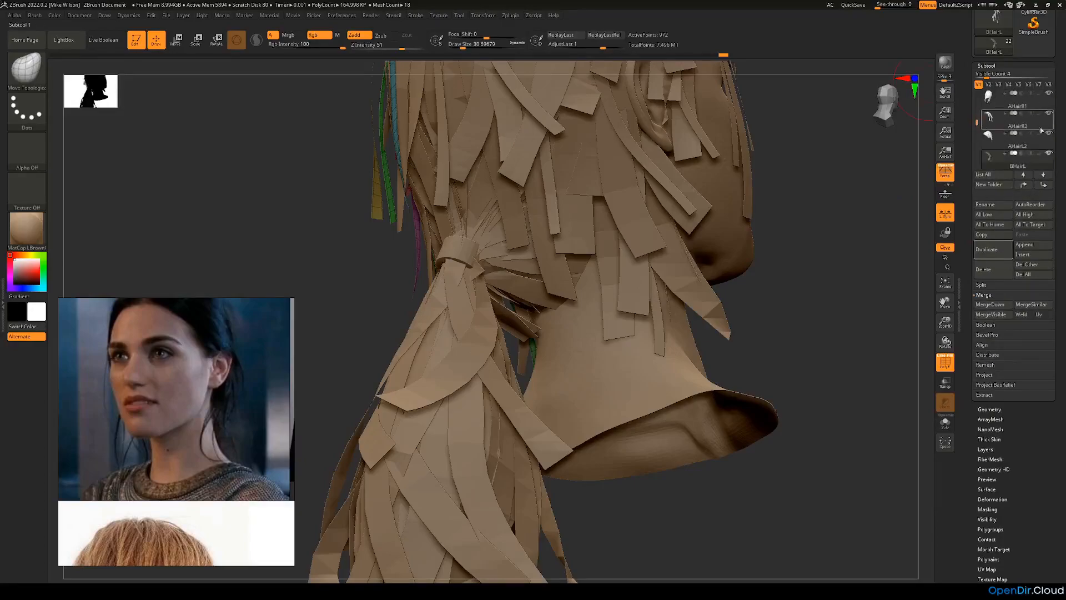
{"action": "left_click", "coordinate": [1048, 114]}
{"action": "left_click", "coordinate": [1048, 134]}
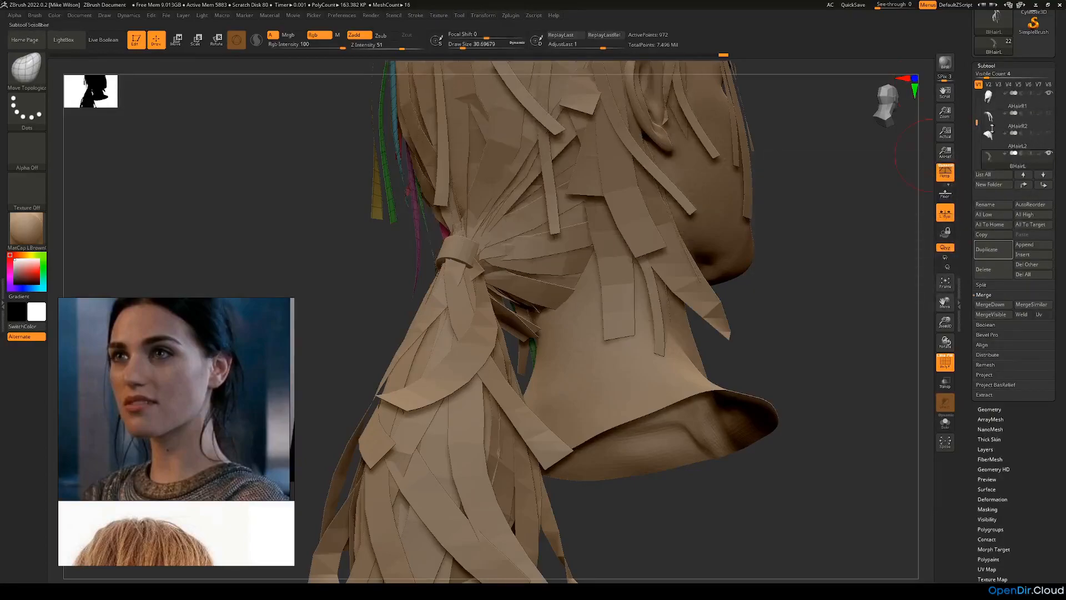
{"action": "left_click", "coordinate": [1049, 93]}
{"action": "left_click_drag", "start_coordinate": [976, 124], "coordinate": [977, 123]}
Step: Make the LowerAHairR subtool active to work on the strips between the ponytail band and the right side of the neck
{"action": "left_click_drag", "start_coordinate": [856, 191], "coordinate": [911, 189]}
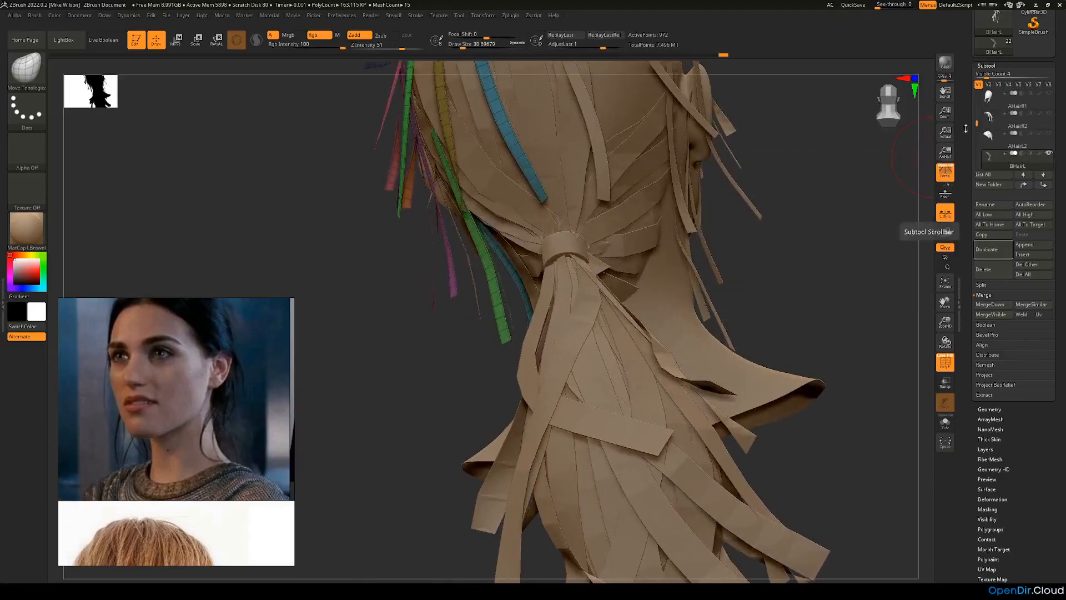
{"action": "left_click_drag", "start_coordinate": [884, 176], "coordinate": [901, 164]}
{"action": "left_click_drag", "start_coordinate": [976, 123], "coordinate": [977, 113]}
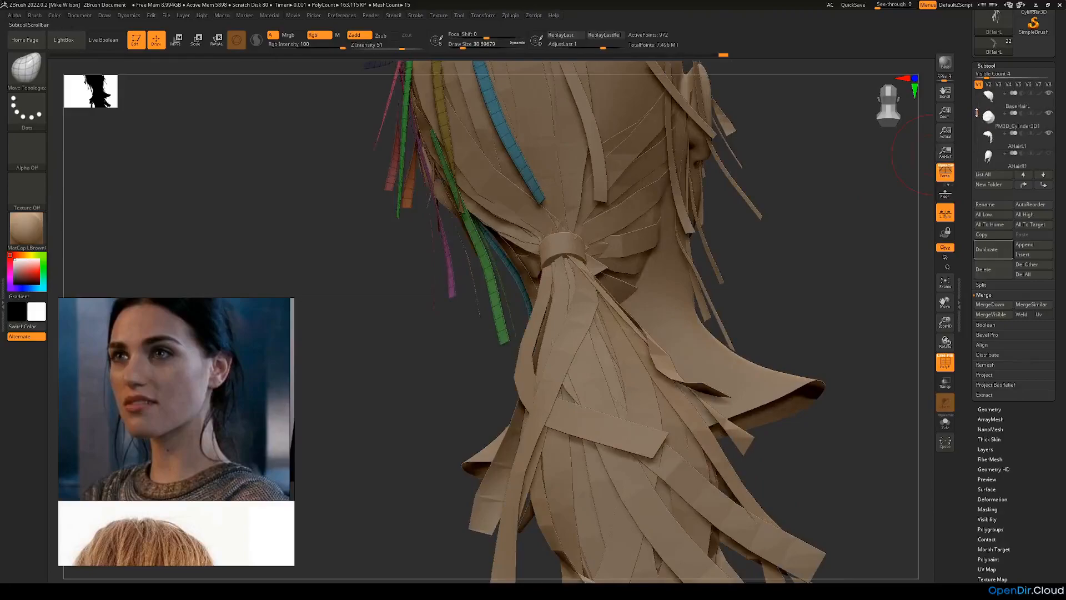
{"action": "left_click_drag", "start_coordinate": [864, 184], "coordinate": [845, 205]}
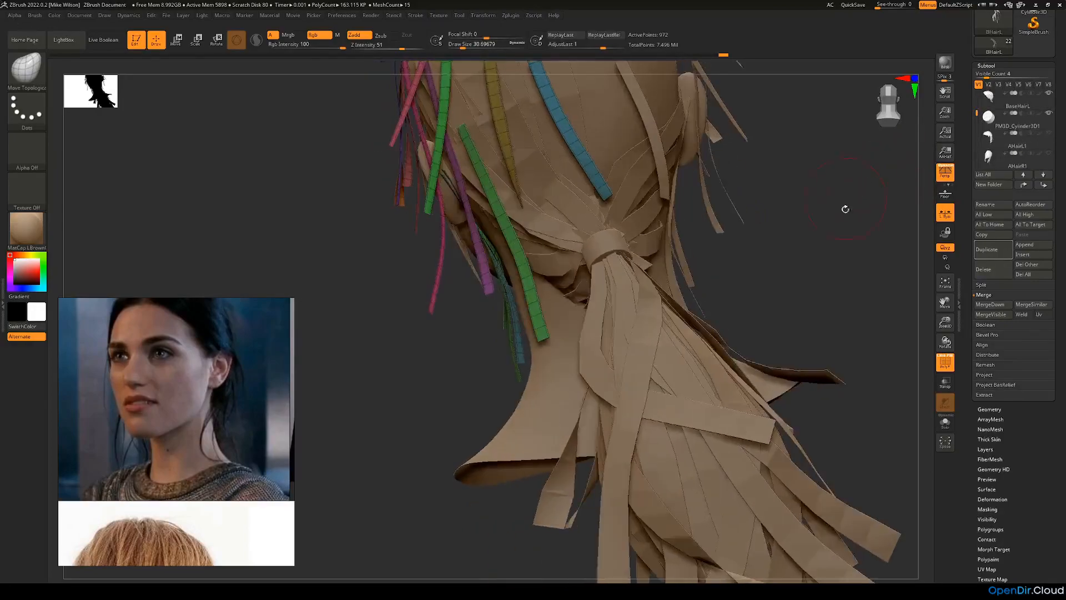
{"action": "left_click_drag", "start_coordinate": [797, 238], "coordinate": [704, 294]}
{"action": "left_click", "coordinate": [593, 283], "text": "alt"}
{"action": "left_click_drag", "start_coordinate": [768, 257], "coordinate": [640, 335]}
{"action": "left_click_drag", "start_coordinate": [789, 260], "coordinate": [684, 263]}
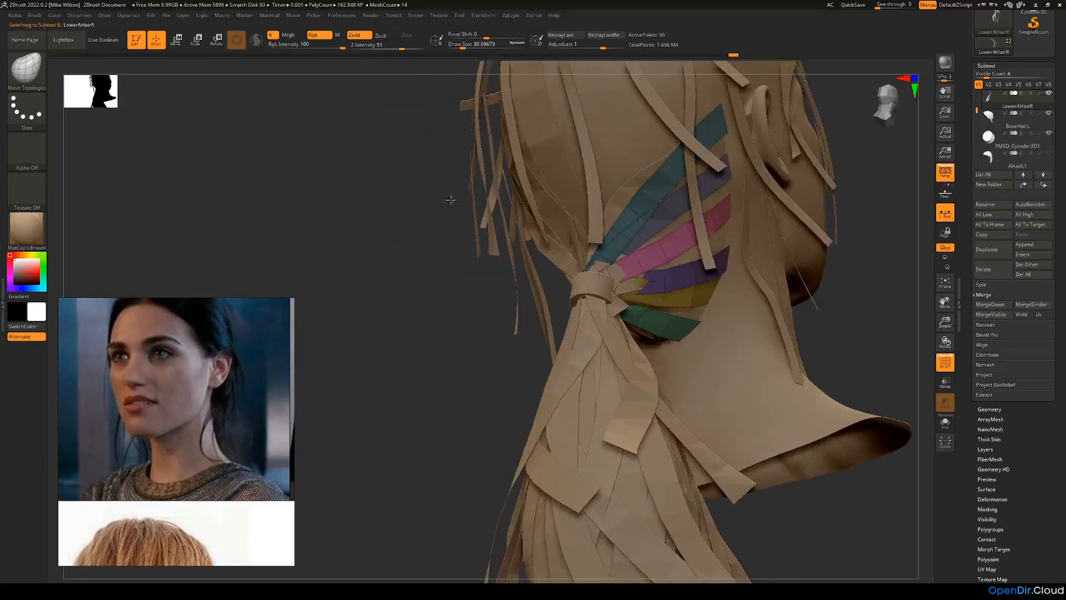
Step: Choose the CurveFlatSnap brush with draw size 5 and draw a short strip across the lowest teal strip at the nape
{"action": "left_click", "coordinate": [28, 70]}
{"action": "left_click", "coordinate": [168, 79]}
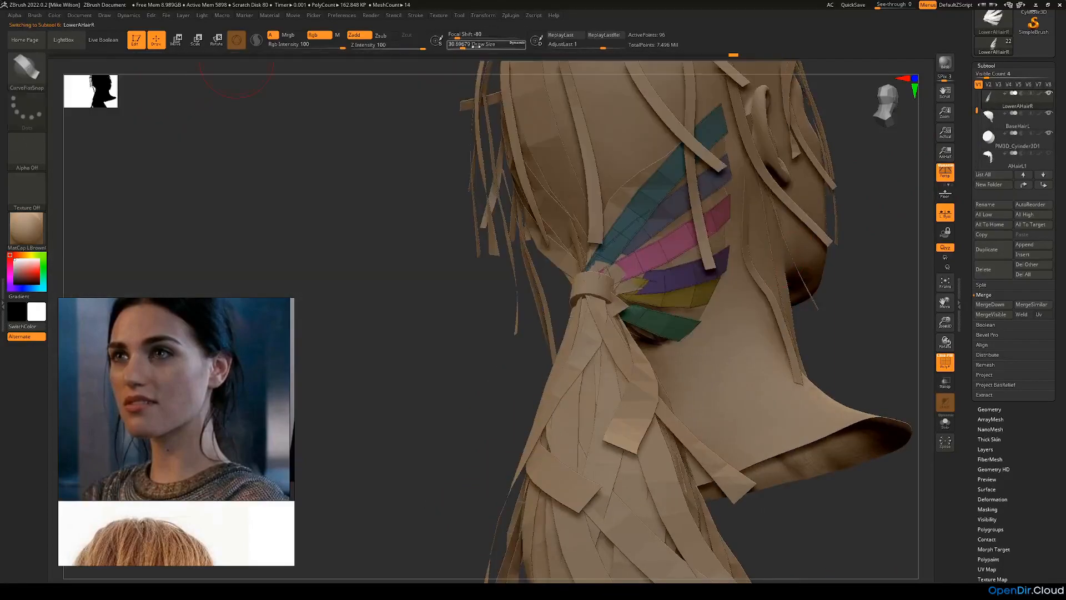
{"action": "key", "text": "Return"}
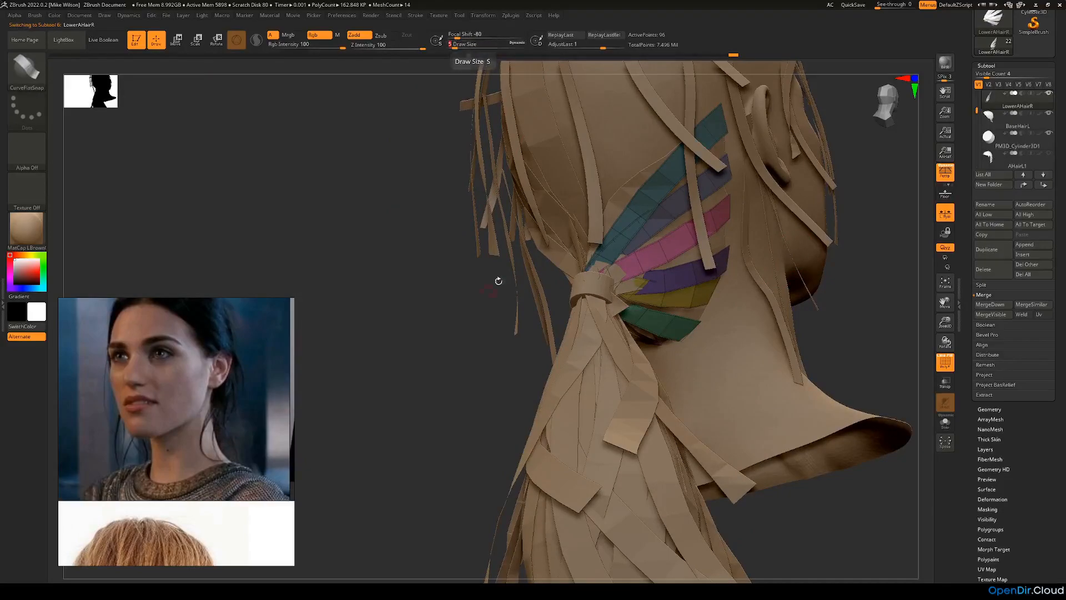
{"action": "left_click_drag", "start_coordinate": [443, 326], "coordinate": [393, 311]}
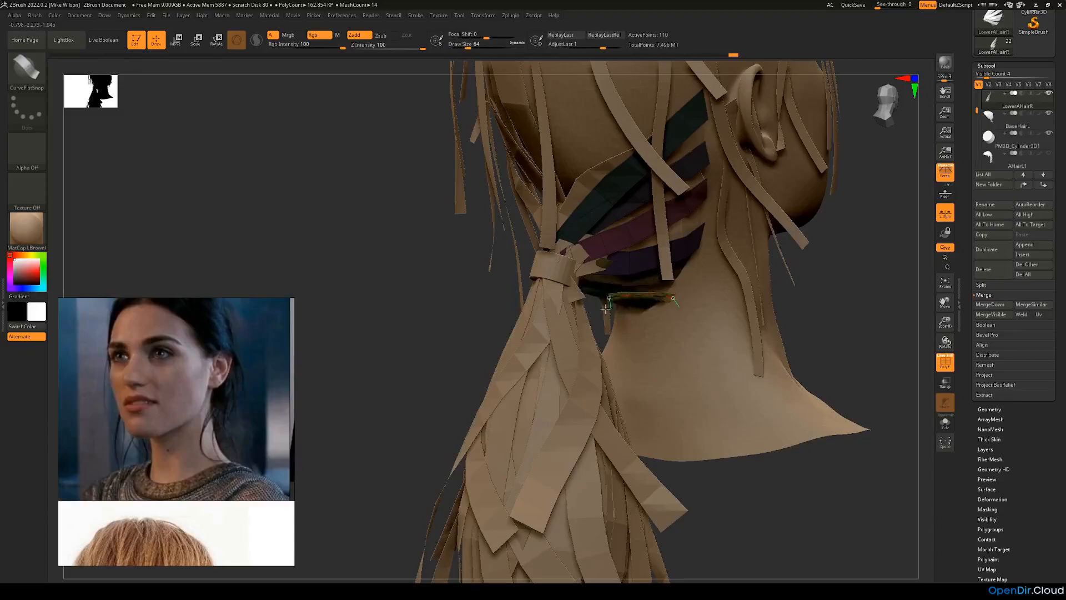
{"action": "left_click_drag", "start_coordinate": [605, 314], "coordinate": [606, 311]}
{"action": "left_click_drag", "start_coordinate": [673, 299], "coordinate": [667, 298]}
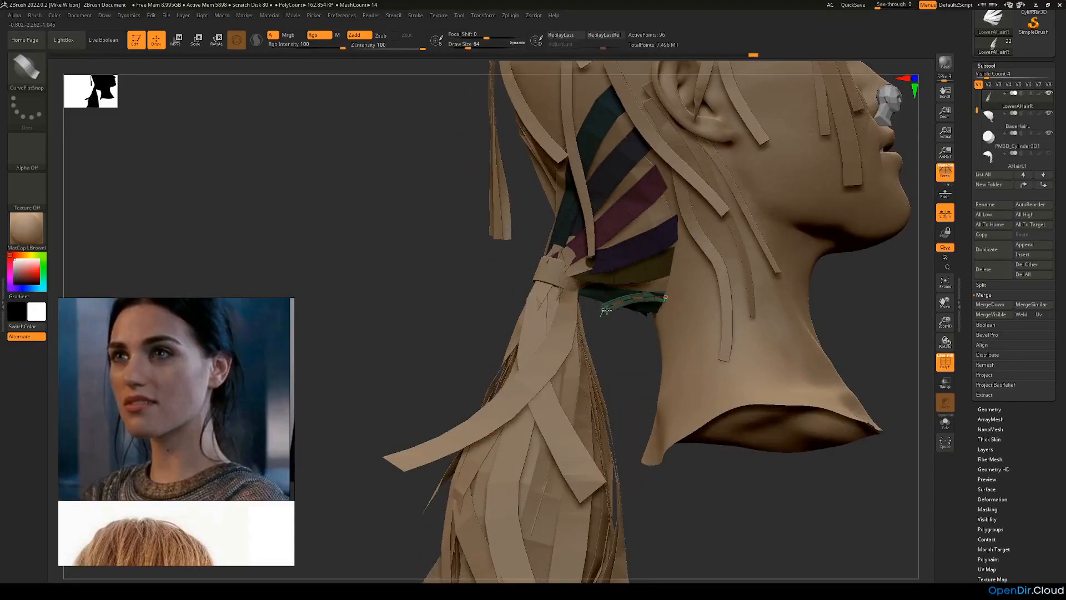
{"action": "left_click_drag", "start_coordinate": [627, 342], "coordinate": [674, 294]}
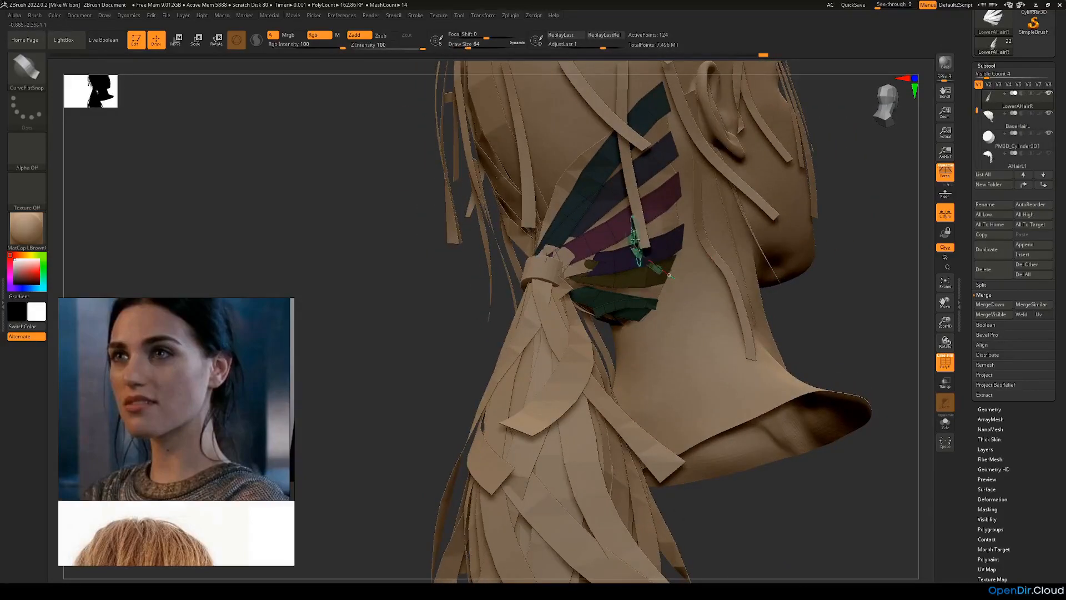
Step: Draw a short curved hair strip over the olive strip, between the purple and teal ones
{"action": "right_click_drag", "start_coordinate": [650, 267], "coordinate": [619, 286]}
{"action": "mouse_move", "coordinate": [613, 268]}
{"action": "left_mouse_down"}
{"action": "mouse_move", "coordinate": [599, 277]}
{"action": "mouse_move", "coordinate": [609, 303]}
{"action": "mouse_move", "coordinate": [595, 288]}
{"action": "left_mouse_up"}
{"action": "left_click_drag", "start_coordinate": [500, 302], "coordinate": [582, 286]}
{"action": "left_click_drag", "start_coordinate": [736, 288], "coordinate": [803, 285]}
{"action": "left_click_drag", "start_coordinate": [604, 292], "coordinate": [603, 293]}
{"action": "left_click_drag", "start_coordinate": [759, 297], "coordinate": [721, 296]}
Step: Draw a short diagonal strip bridging the gap between the magenta and purple strips near the neck hairline
{"action": "right_click_drag", "start_coordinate": [650, 259], "coordinate": [620, 253]}
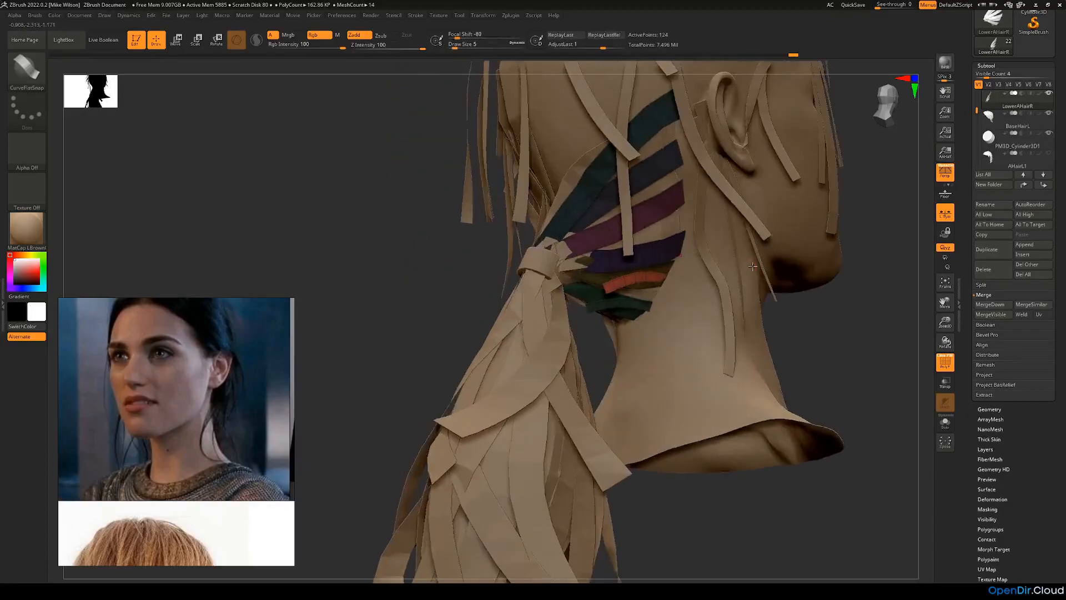
{"action": "left_click_drag", "start_coordinate": [653, 249], "coordinate": [650, 252]}
{"action": "left_click_drag", "start_coordinate": [821, 300], "coordinate": [841, 302]}
{"action": "left_click", "coordinate": [650, 261]}
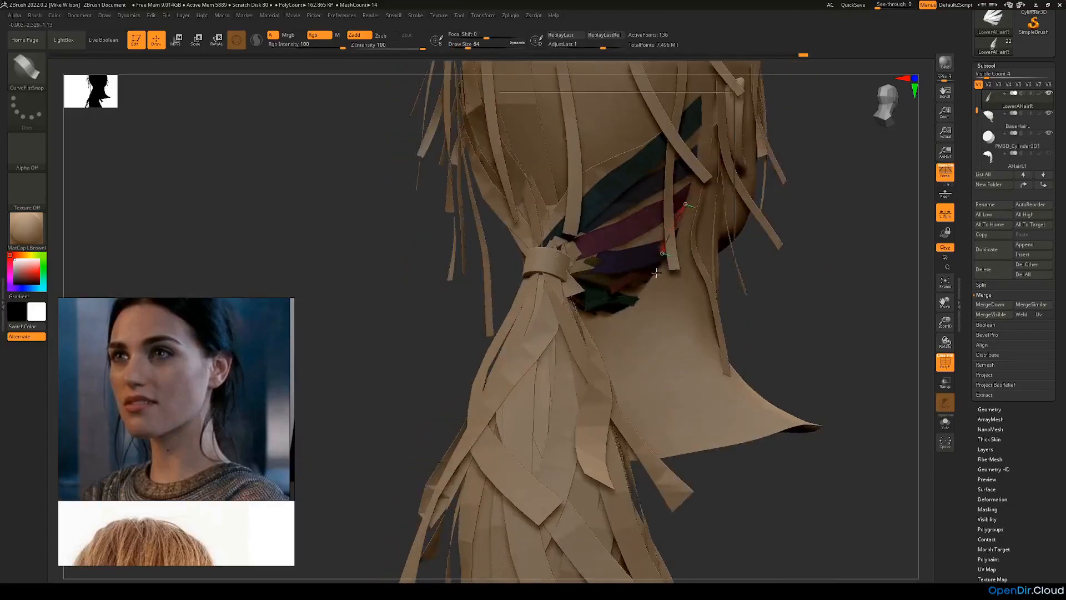
{"action": "left_click_drag", "start_coordinate": [742, 277], "coordinate": [647, 251]}
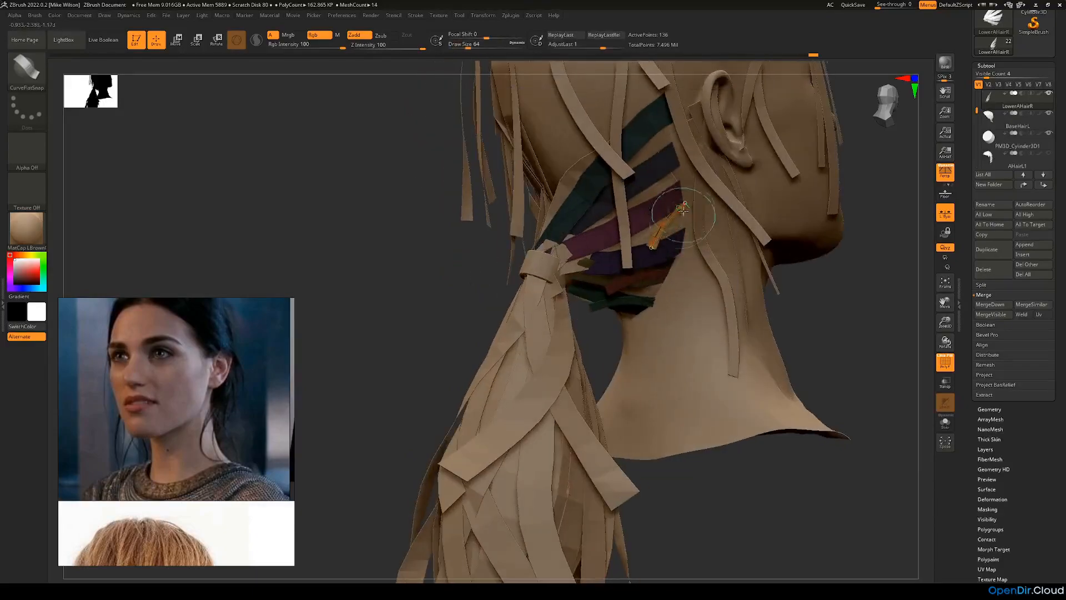
{"action": "left_click_drag", "start_coordinate": [787, 282], "coordinate": [778, 269]}
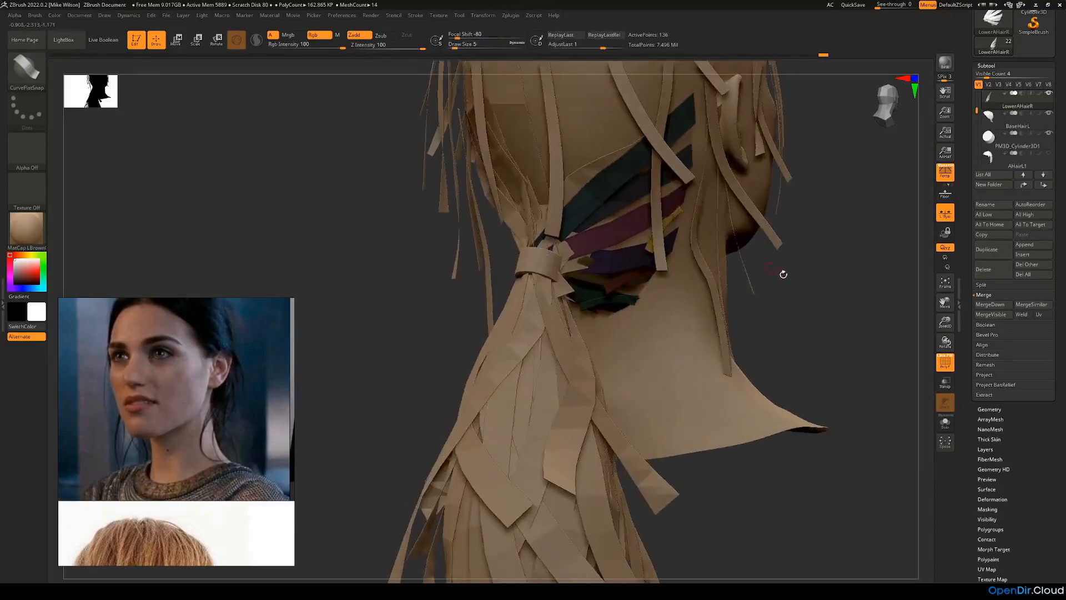
{"action": "left_click_drag", "start_coordinate": [641, 222], "coordinate": [623, 236]}
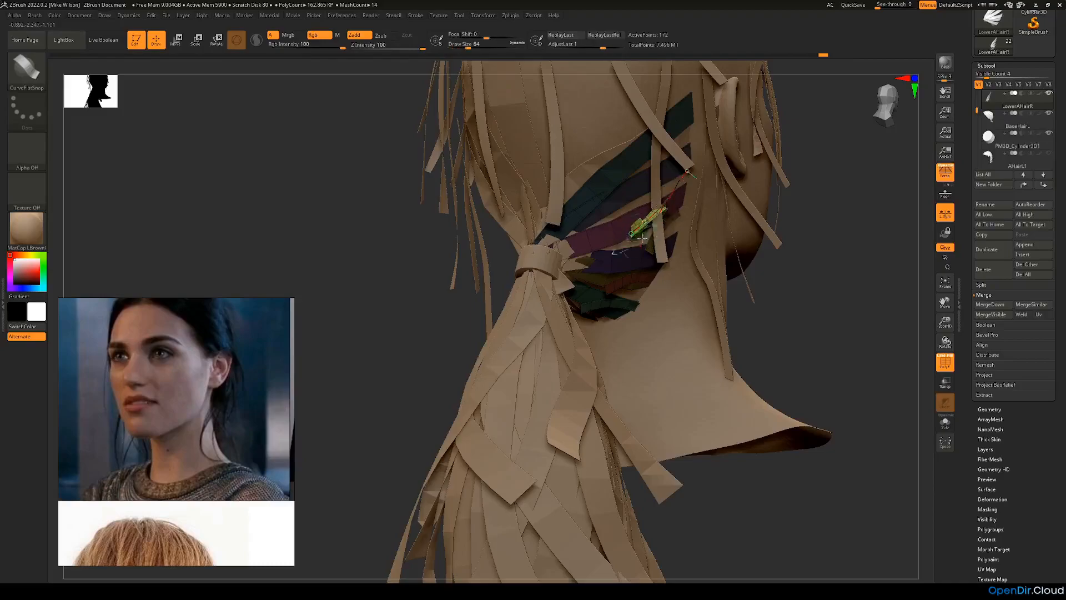
{"action": "right_click_drag", "start_coordinate": [663, 245], "coordinate": [727, 259]}
{"action": "key", "text": "ctrl+z"}
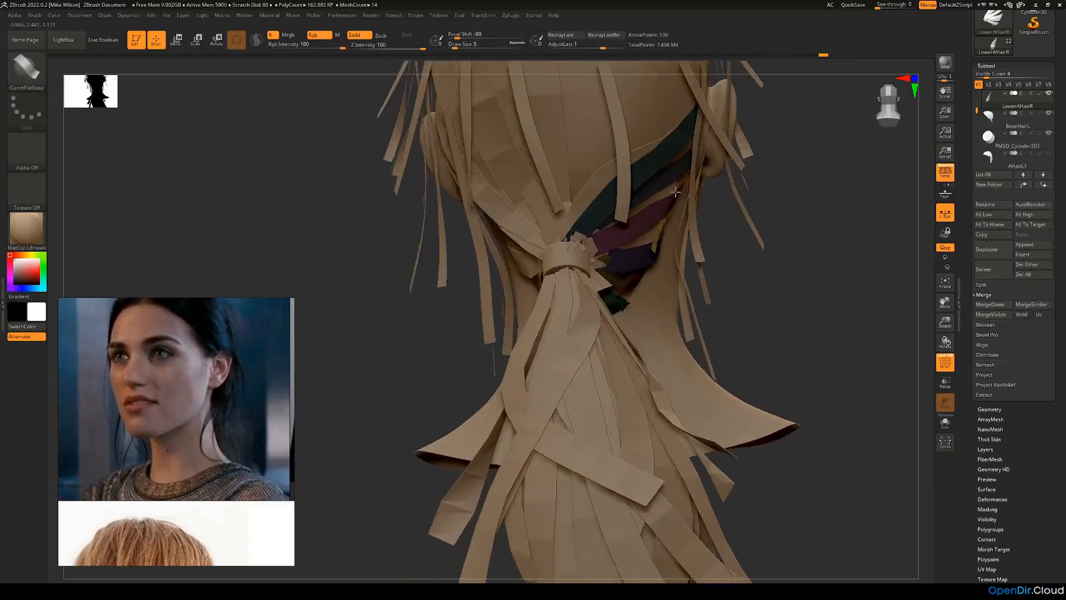
Step: Draw a narrow hair strip along the upper edge of the magenta strip, from the hairline towards the ponytail
{"action": "mouse_move", "coordinate": [716, 251]}
{"action": "left_mouse_down"}
{"action": "mouse_move", "coordinate": [761, 260]}
{"action": "mouse_move", "coordinate": [710, 251]}
{"action": "left_mouse_up"}
{"action": "left_click", "coordinate": [631, 226]}
{"action": "left_click_drag", "start_coordinate": [628, 226], "coordinate": [602, 218]}
{"action": "mouse_move", "coordinate": [656, 235]}
{"action": "right_mouse_down"}
{"action": "mouse_move", "coordinate": [683, 226]}
{"action": "mouse_move", "coordinate": [671, 246]}
{"action": "right_mouse_up"}
{"action": "left_click_drag", "start_coordinate": [651, 207], "coordinate": [639, 211]}
{"action": "left_click_drag", "start_coordinate": [445, 231], "coordinate": [400, 230]}
{"action": "left_click_drag", "start_coordinate": [663, 199], "coordinate": [628, 224]}
{"action": "left_click_drag", "start_coordinate": [495, 254], "coordinate": [564, 262]}
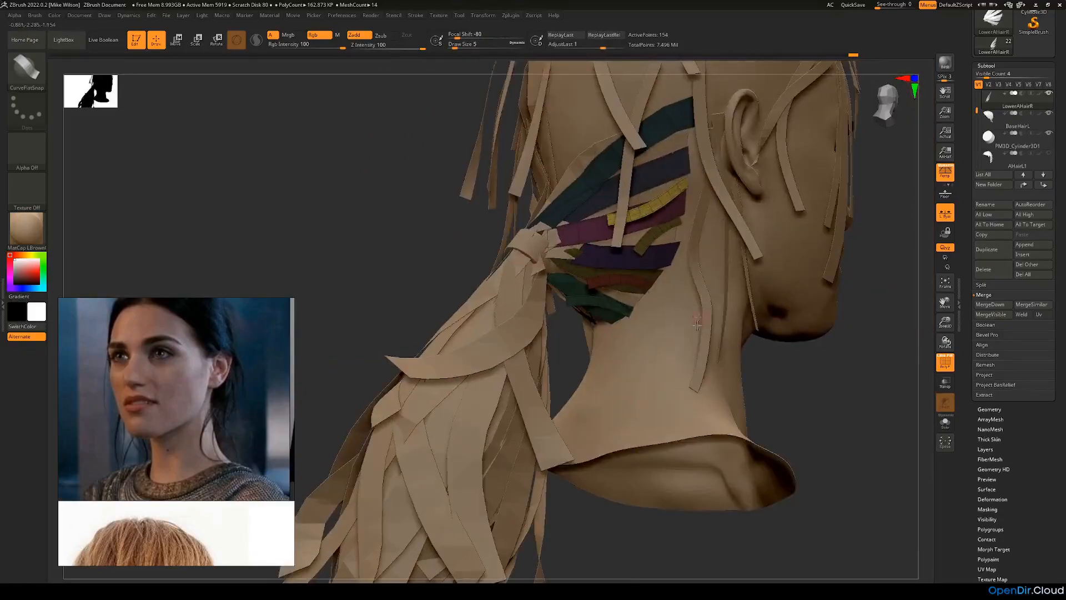
Step: Add another short strip over the outer end of the teal strips at the nape
{"action": "left_click_drag", "start_coordinate": [616, 292], "coordinate": [614, 292]}
{"action": "left_click_drag", "start_coordinate": [803, 372], "coordinate": [729, 364]}
{"action": "mouse_move", "coordinate": [617, 295]}
{"action": "left_mouse_down"}
{"action": "mouse_move", "coordinate": [615, 316]}
{"action": "mouse_move", "coordinate": [611, 297]}
{"action": "left_mouse_up"}
{"action": "mouse_move", "coordinate": [563, 344]}
{"action": "left_mouse_down"}
{"action": "mouse_move", "coordinate": [618, 327]}
{"action": "mouse_move", "coordinate": [626, 297]}
{"action": "left_mouse_up"}
{"action": "key", "text": "ctrl+z"}
{"action": "left_click_drag", "start_coordinate": [781, 339], "coordinate": [644, 265]}
{"action": "left_click_drag", "start_coordinate": [807, 431], "coordinate": [700, 305]}
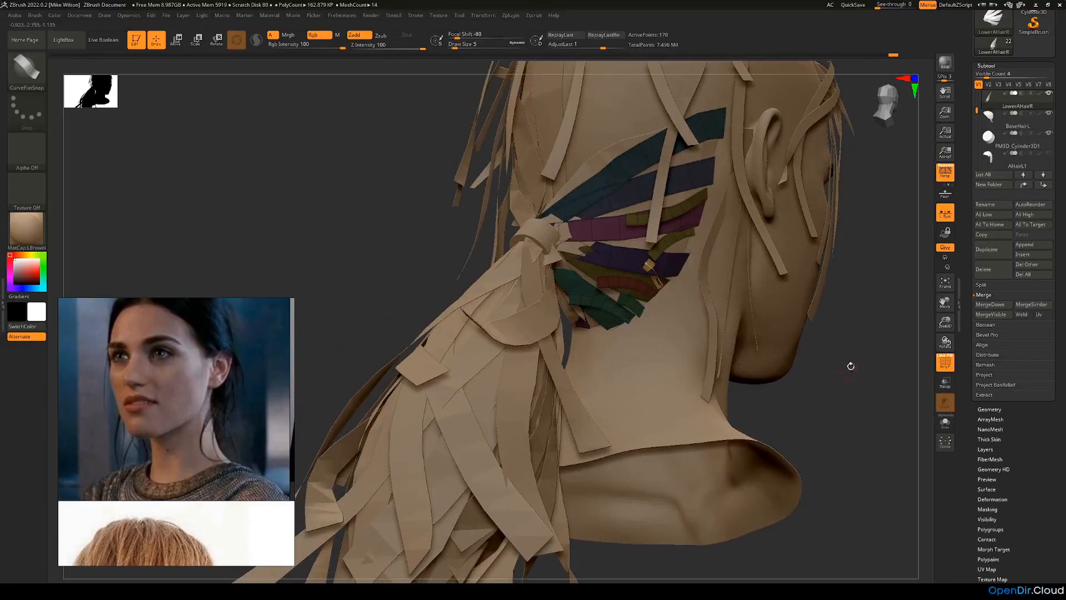
{"action": "left_click_drag", "start_coordinate": [850, 367], "coordinate": [663, 274]}
{"action": "key", "text": "ctrl+z"}
{"action": "mouse_move", "coordinate": [828, 355]}
{"action": "left_mouse_down"}
{"action": "mouse_move", "coordinate": [640, 309]}
{"action": "mouse_move", "coordinate": [654, 311]}
{"action": "left_mouse_up"}
{"action": "key", "text": "ctrl+z"}
{"action": "left_click_drag", "start_coordinate": [522, 278], "coordinate": [673, 284]}
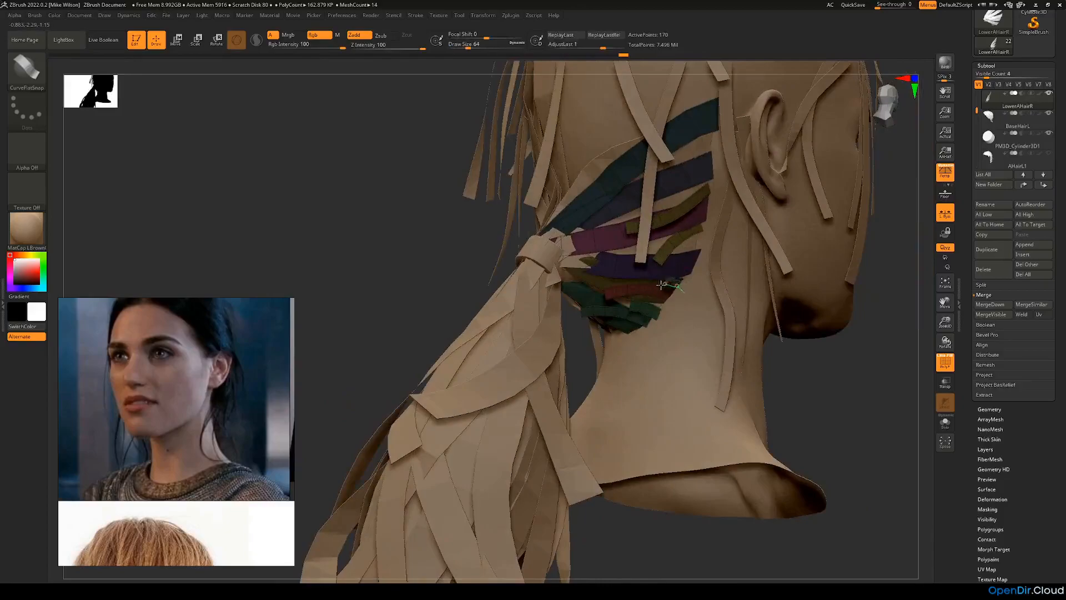
{"action": "left_click_drag", "start_coordinate": [812, 361], "coordinate": [612, 269]}
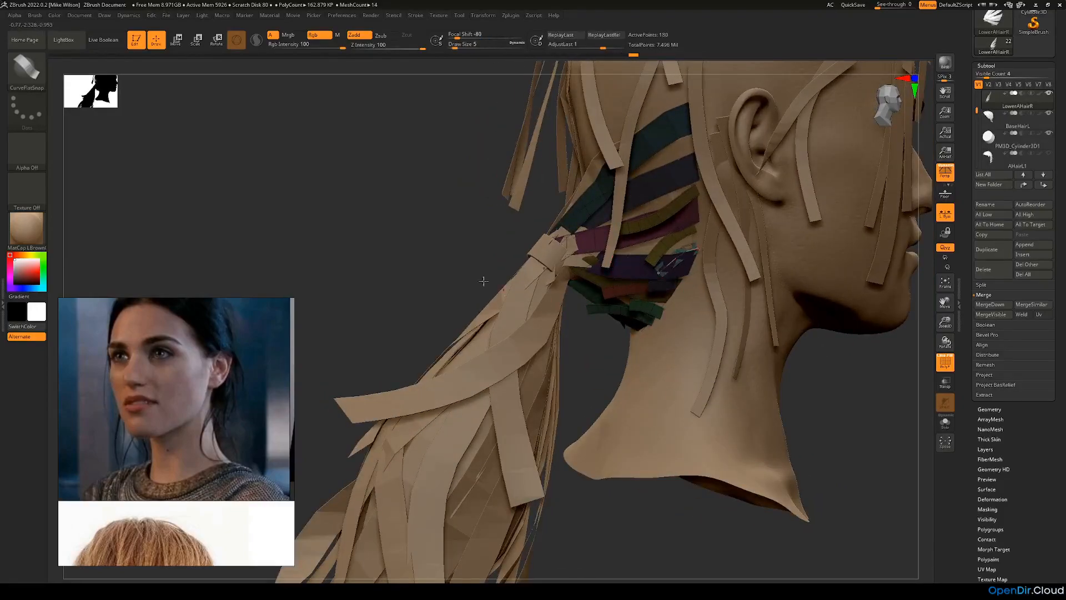
{"action": "left_click_drag", "start_coordinate": [470, 239], "coordinate": [561, 247]}
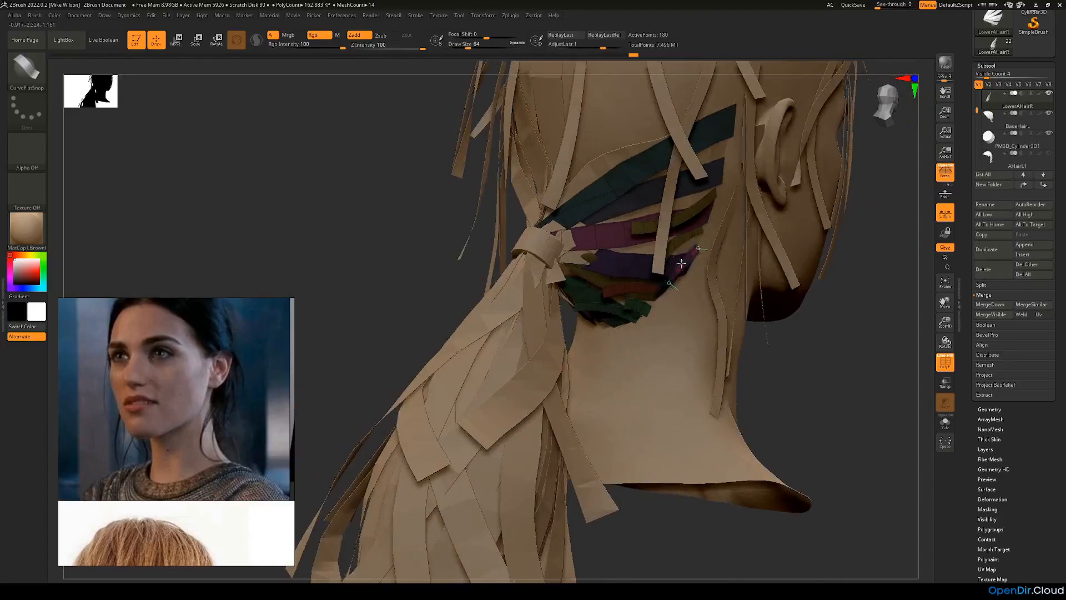
{"action": "key", "text": "ctrl+z"}
Step: Draw a short diagonal strip across the hairline end of the purple strip and adjust its curve
{"action": "left_click_drag", "start_coordinate": [789, 325], "coordinate": [713, 317]}
{"action": "left_click_drag", "start_coordinate": [697, 249], "coordinate": [664, 273]}
{"action": "left_click_drag", "start_coordinate": [455, 280], "coordinate": [514, 249]}
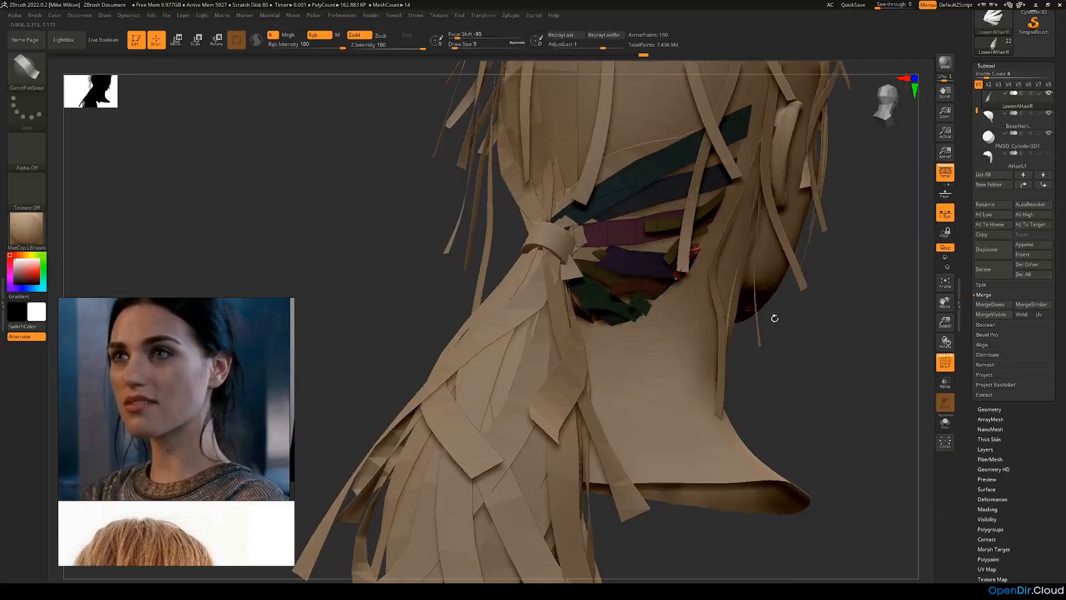
{"action": "left_click_drag", "start_coordinate": [766, 315], "coordinate": [694, 311]}
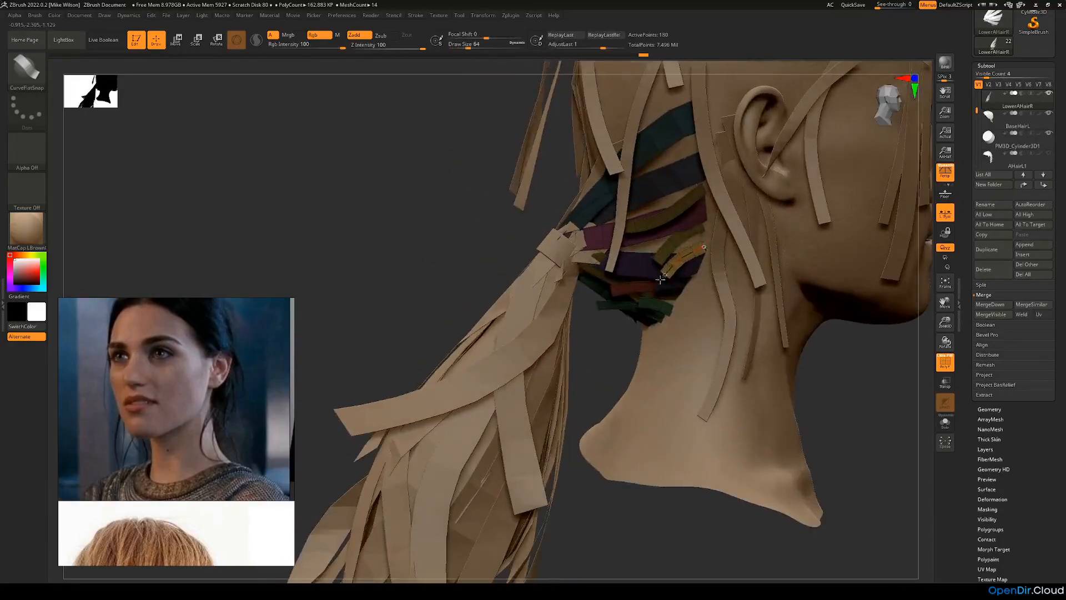
{"action": "left_click_drag", "start_coordinate": [464, 250], "coordinate": [550, 266]}
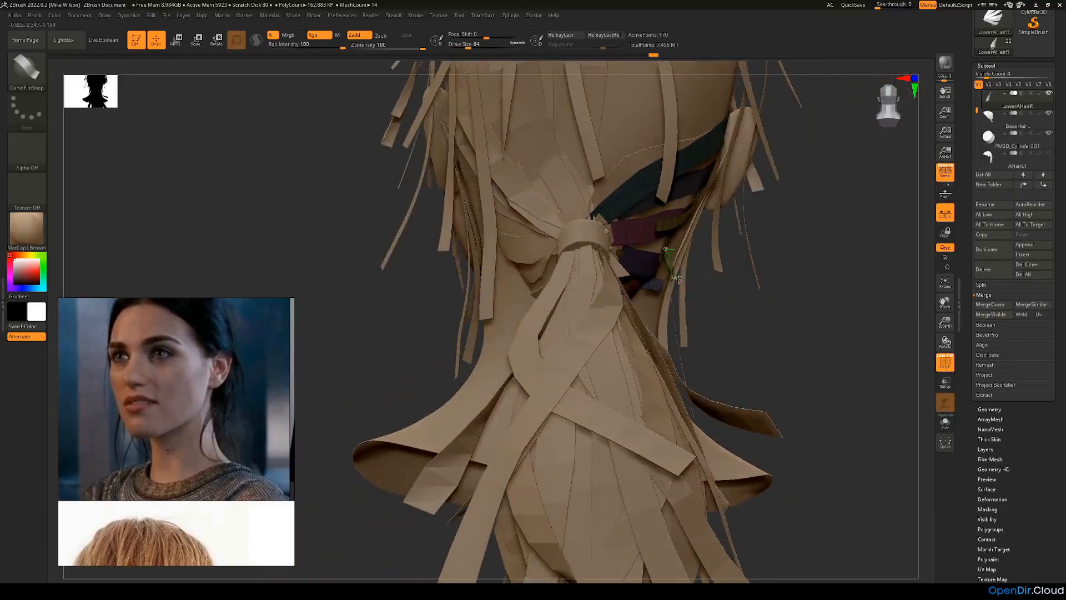
{"action": "left_click_drag", "start_coordinate": [664, 272], "coordinate": [667, 276]}
{"action": "mouse_move", "coordinate": [777, 285]}
{"action": "left_mouse_down"}
{"action": "mouse_move", "coordinate": [711, 287]}
{"action": "mouse_move", "coordinate": [686, 255]}
{"action": "left_mouse_up"}
{"action": "left_click_drag", "start_coordinate": [852, 343], "coordinate": [891, 343]}
{"action": "left_click", "coordinate": [611, 293], "text": "alt"}
{"action": "left_click_drag", "start_coordinate": [781, 402], "coordinate": [764, 396]}
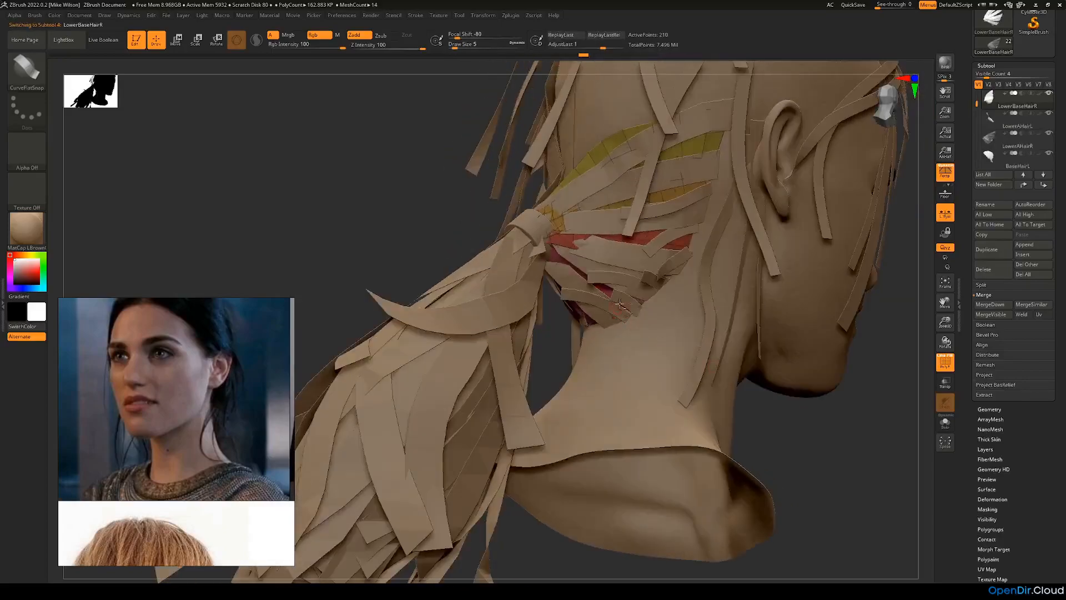
{"action": "left_click", "coordinate": [620, 301], "text": "alt"}
{"action": "left_click_drag", "start_coordinate": [378, 236], "coordinate": [565, 329]}
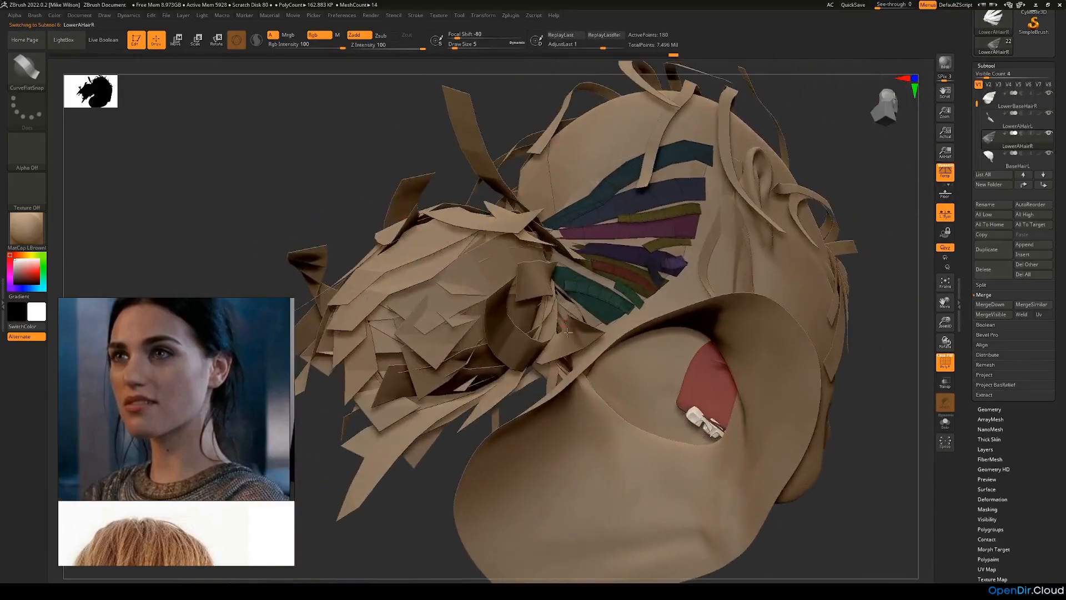
{"action": "left_click_drag", "start_coordinate": [888, 315], "coordinate": [631, 339]}
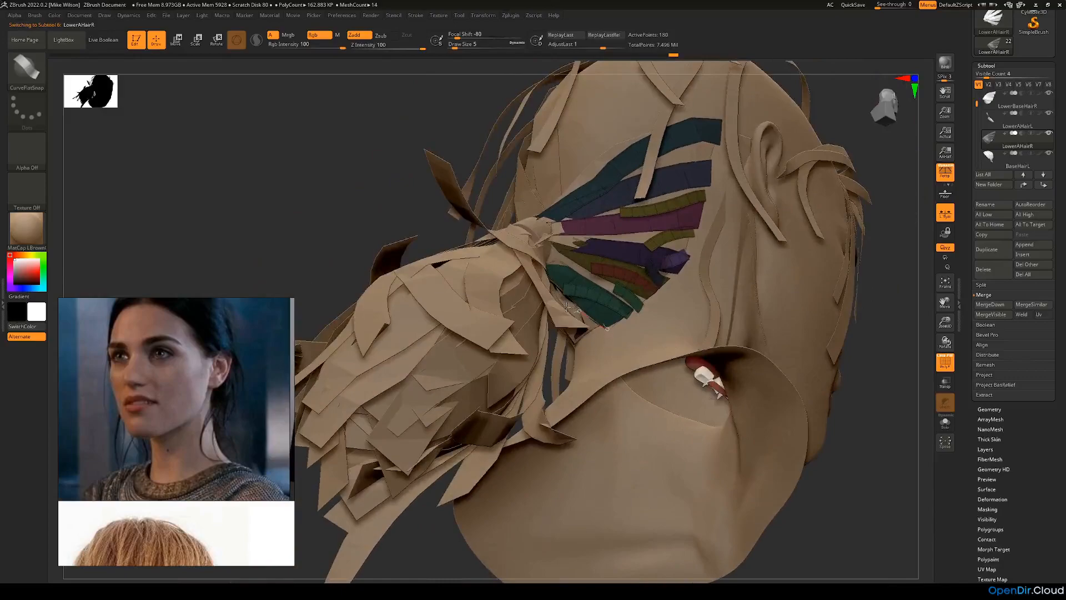
{"action": "mouse_move", "coordinate": [468, 259]}
{"action": "left_mouse_down"}
{"action": "mouse_move", "coordinate": [566, 293]}
{"action": "mouse_move", "coordinate": [555, 352]}
{"action": "mouse_move", "coordinate": [567, 305]}
{"action": "left_mouse_up"}
{"action": "key", "text": "ctrl+z"}
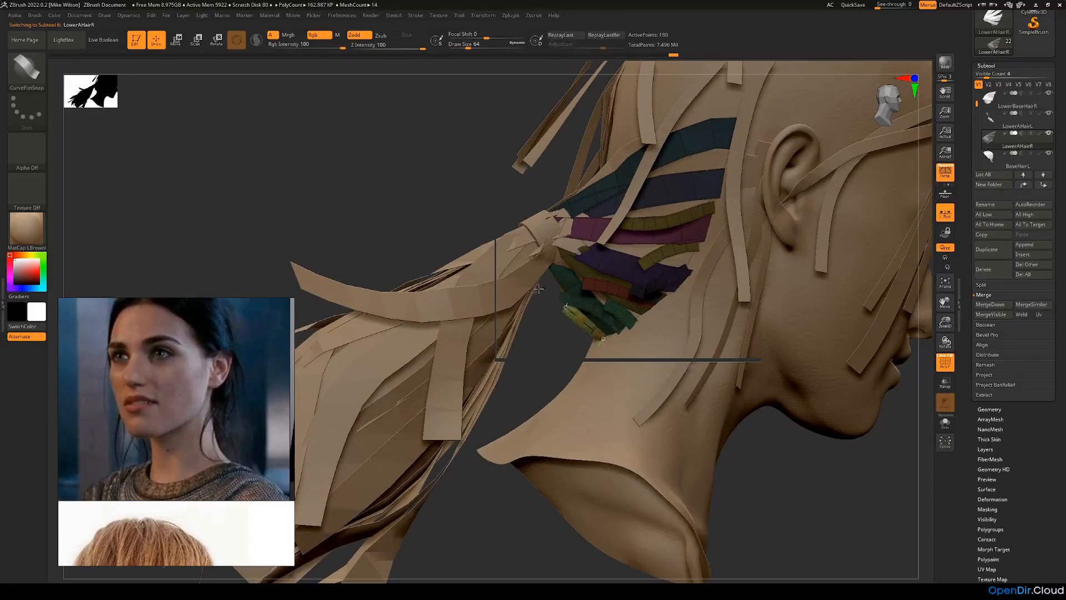
Step: Draw a short strip along the bottom edge of the teal strips and adjust its curve at the nape
{"action": "left_click_drag", "start_coordinate": [552, 352], "coordinate": [571, 321]}
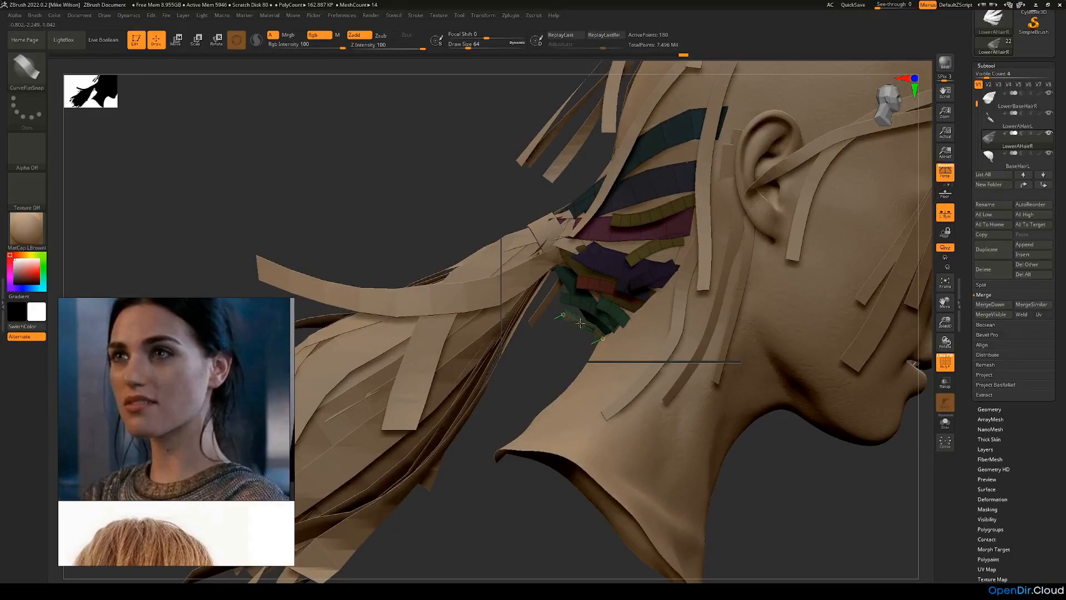
{"action": "mouse_move", "coordinate": [589, 322]}
{"action": "left_mouse_down"}
{"action": "mouse_move", "coordinate": [581, 317]}
{"action": "mouse_move", "coordinate": [606, 341]}
{"action": "left_mouse_up"}
{"action": "mouse_move", "coordinate": [814, 483]}
{"action": "left_mouse_down"}
{"action": "mouse_move", "coordinate": [860, 488]}
{"action": "mouse_move", "coordinate": [860, 438]}
{"action": "left_mouse_up"}
{"action": "mouse_move", "coordinate": [704, 205]}
{"action": "left_mouse_down"}
{"action": "mouse_move", "coordinate": [737, 207]}
{"action": "mouse_move", "coordinate": [554, 380]}
{"action": "left_mouse_up"}
Step: Make the LowerBaseHairL subtool active at the nape beside the ponytail
{"action": "left_click", "coordinate": [548, 322], "text": "alt"}
{"action": "left_click_drag", "start_coordinate": [650, 339], "coordinate": [627, 330]}
{"action": "left_click", "coordinate": [620, 336], "text": "alt"}
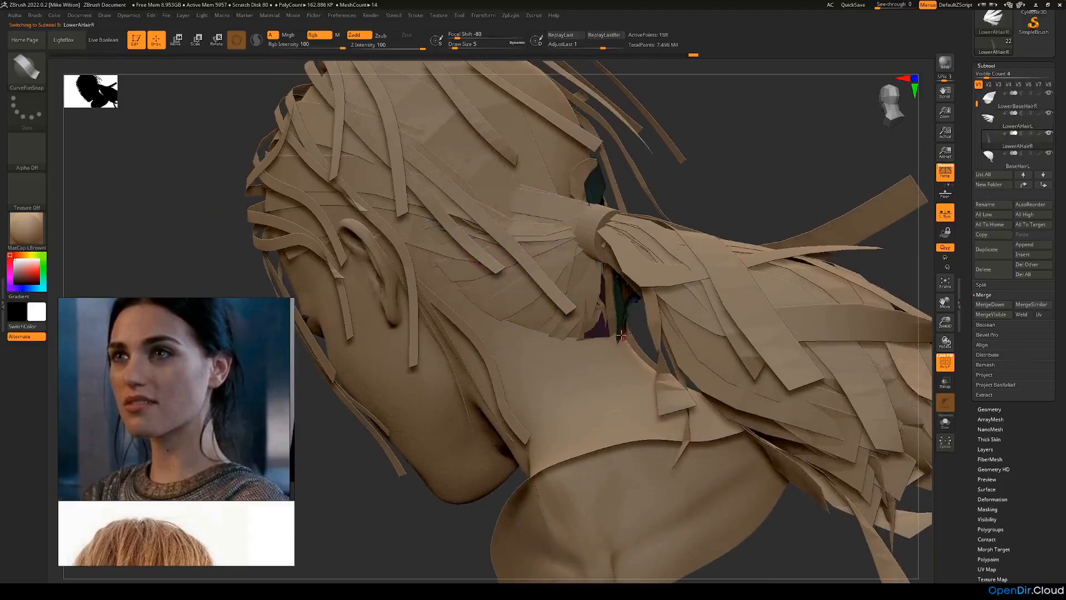
{"action": "left_click_drag", "start_coordinate": [706, 219], "coordinate": [734, 188]}
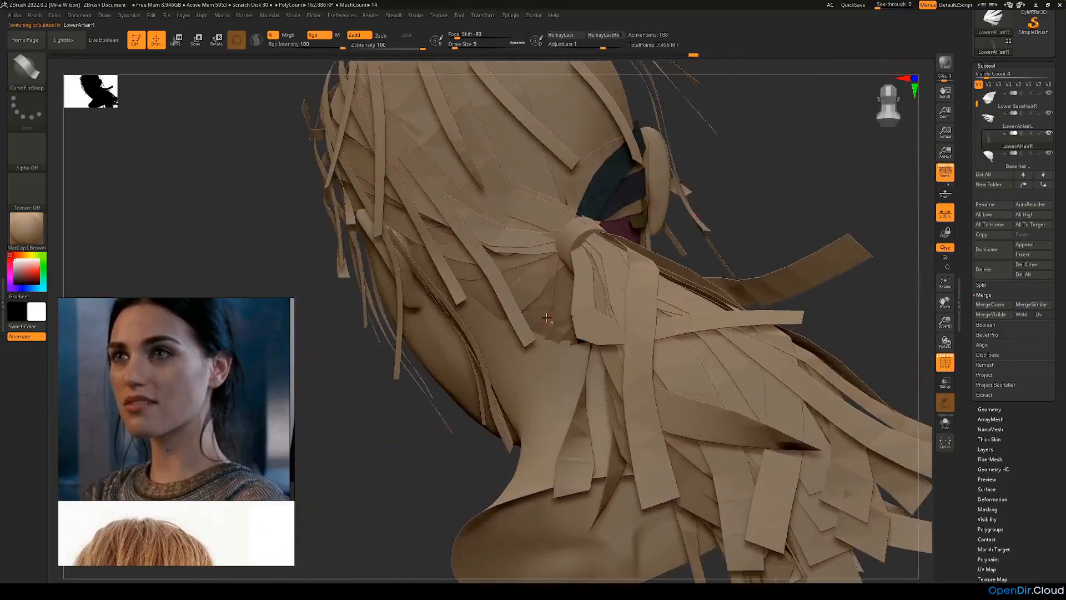
{"action": "left_click", "coordinate": [547, 318], "text": "alt"}
{"action": "left_click_drag", "start_coordinate": [769, 207], "coordinate": [993, 250]}
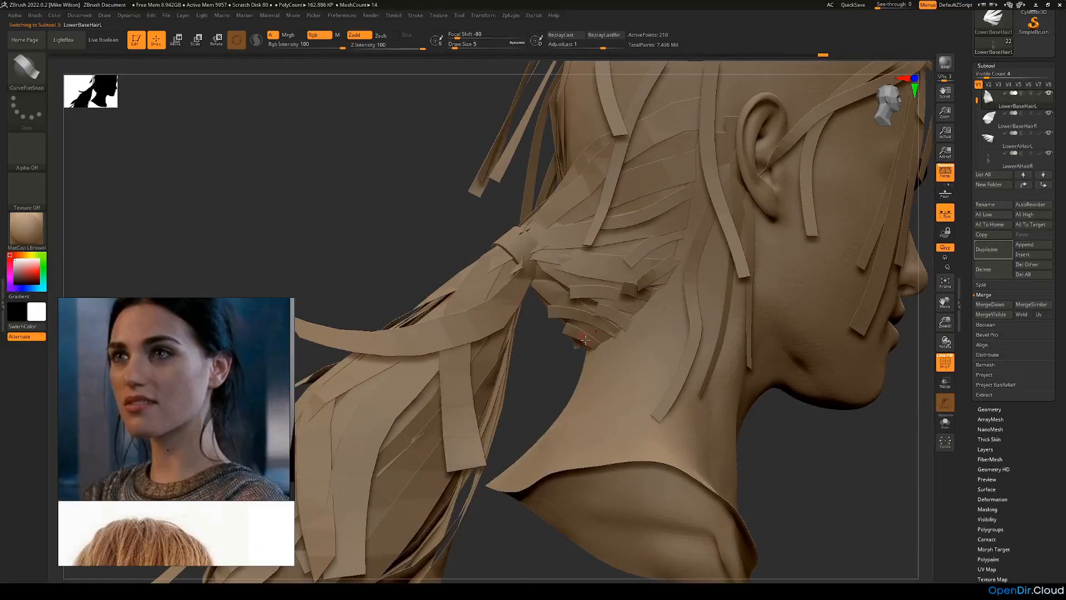
Step: Make the BHairL subtool active and bring the left side of the nape into view
{"action": "left_click_drag", "start_coordinate": [548, 366], "coordinate": [748, 183]}
{"action": "left_click_drag", "start_coordinate": [980, 100], "coordinate": [978, 130]}
{"action": "left_click", "coordinate": [990, 119]}
{"action": "left_click_drag", "start_coordinate": [841, 245], "coordinate": [689, 287]}
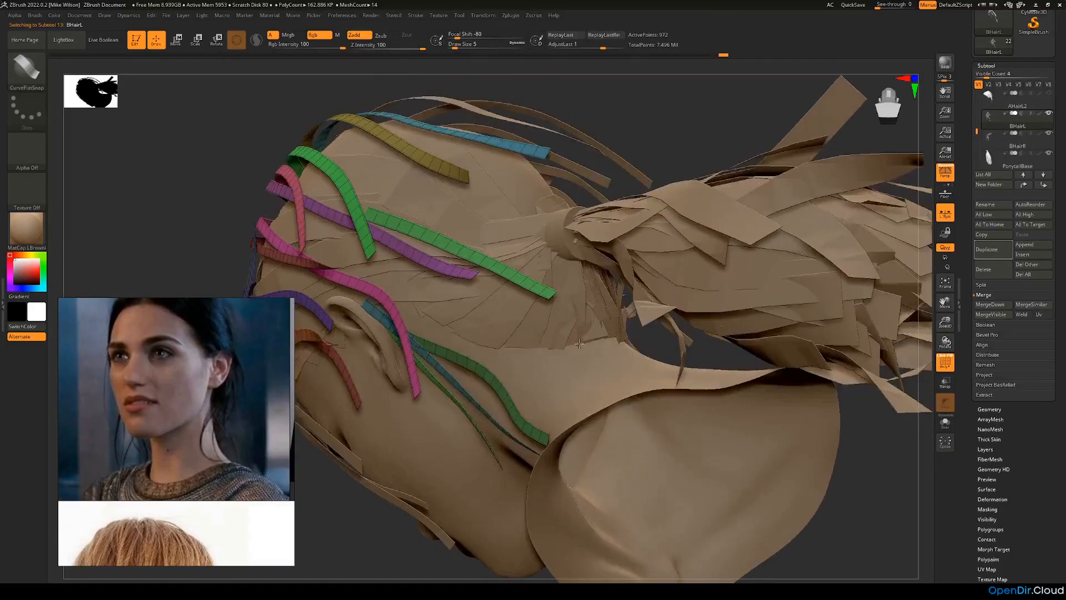
Step: Draw a short BHairL strip over the lower nape hairline just below the ponytail tie and adjust its curve
{"action": "left_click_drag", "start_coordinate": [568, 293], "coordinate": [567, 293]}
{"action": "left_click_drag", "start_coordinate": [640, 336], "coordinate": [583, 333]}
{"action": "key", "text": "ctrl+z"}
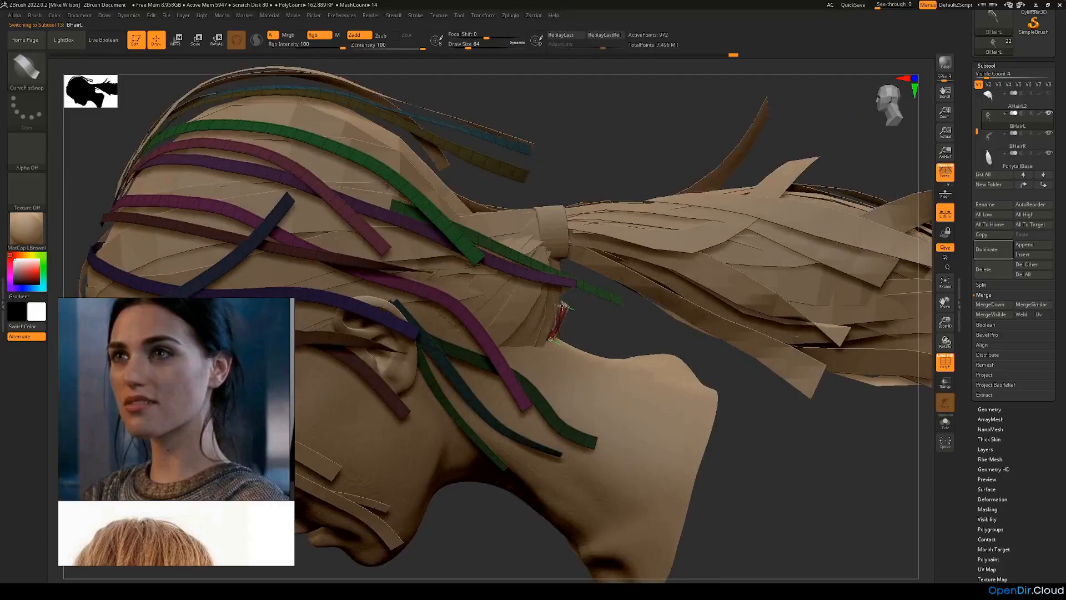
{"action": "key", "text": "ctrl+shift+z"}
{"action": "mouse_move", "coordinate": [617, 330]}
{"action": "left_mouse_down"}
{"action": "mouse_move", "coordinate": [639, 322]}
{"action": "mouse_move", "coordinate": [618, 328]}
{"action": "left_mouse_up"}
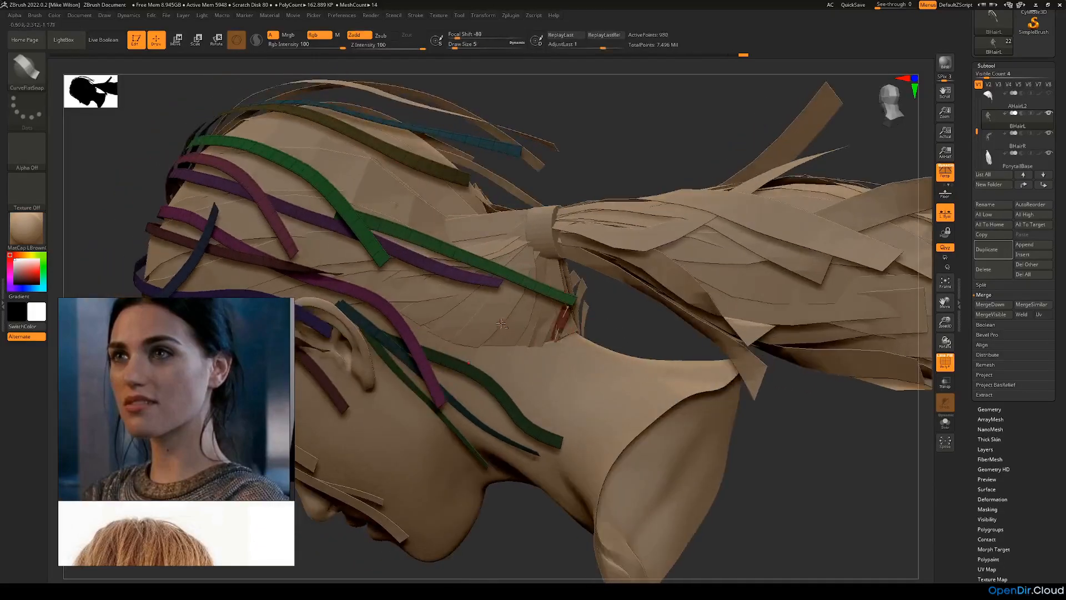
{"action": "left_click", "coordinate": [523, 344], "text": "alt"}
{"action": "left_click", "coordinate": [556, 331], "text": "alt"}
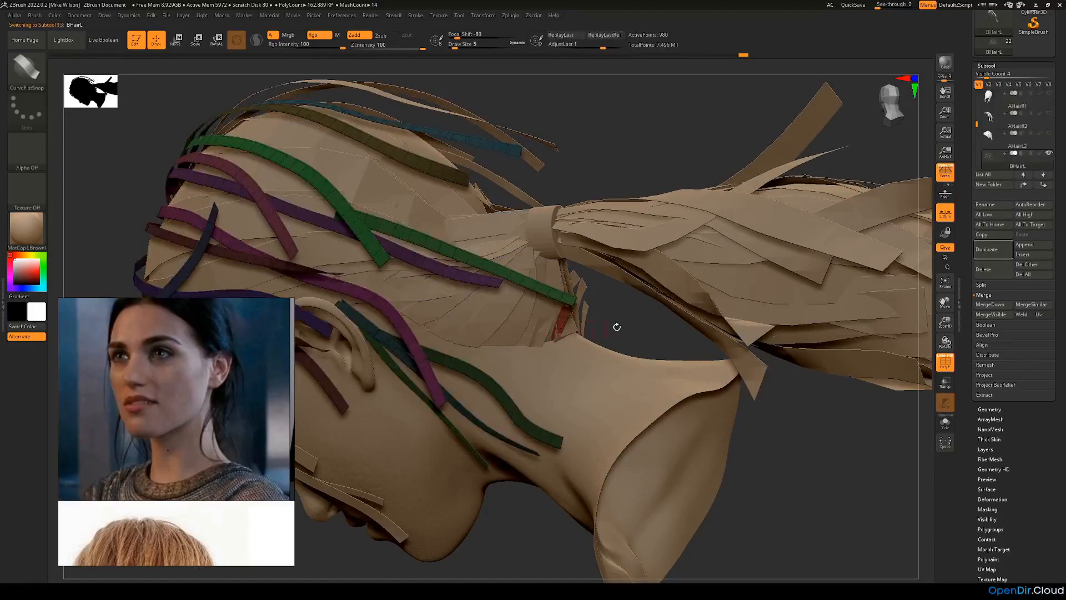
Step: Draw a second short strip at the left nape hairline, closer to the ear than the first, and redo its placement
{"action": "left_click_drag", "start_coordinate": [612, 327], "coordinate": [517, 347]}
{"action": "left_click_drag", "start_coordinate": [518, 306], "coordinate": [527, 289]}
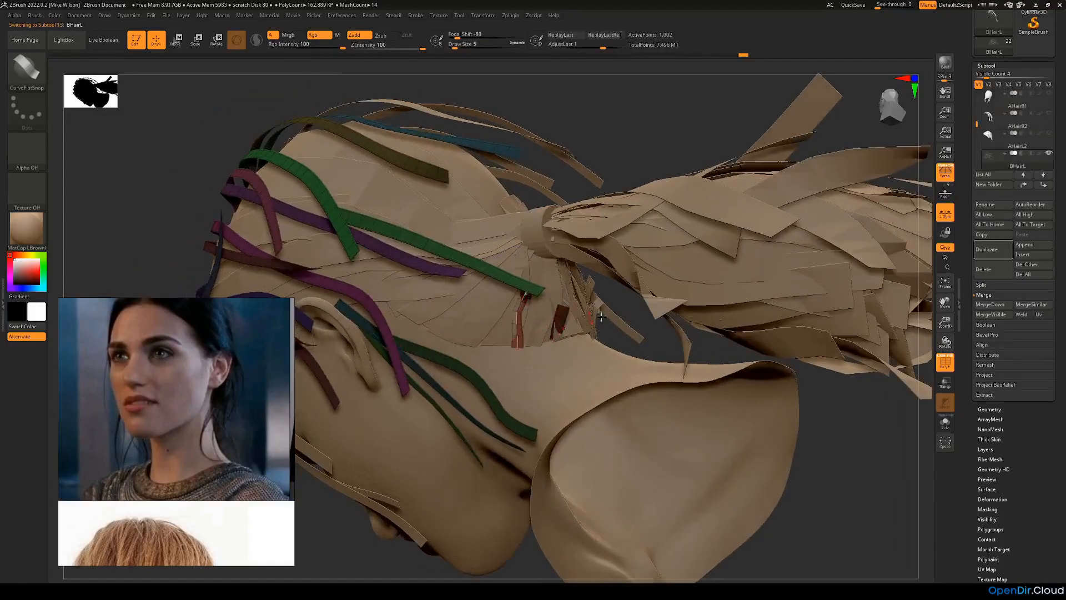
{"action": "left_click_drag", "start_coordinate": [614, 324], "coordinate": [549, 344], "text": "shift"}
{"action": "key", "text": "ctrl+z"}
{"action": "mouse_move", "coordinate": [541, 290]}
{"action": "left_mouse_down"}
{"action": "mouse_move", "coordinate": [541, 275]}
{"action": "mouse_move", "coordinate": [549, 295]}
{"action": "left_mouse_up"}
Step: Add a small strip at the hairline between the two short nape strips and adjust its curve against the head
{"action": "left_click_drag", "start_coordinate": [608, 320], "coordinate": [669, 334]}
{"action": "left_click_drag", "start_coordinate": [598, 304], "coordinate": [482, 338]}
{"action": "right_click_drag", "start_coordinate": [439, 363], "coordinate": [597, 341]}
{"action": "left_click_drag", "start_coordinate": [572, 313], "coordinate": [587, 340]}
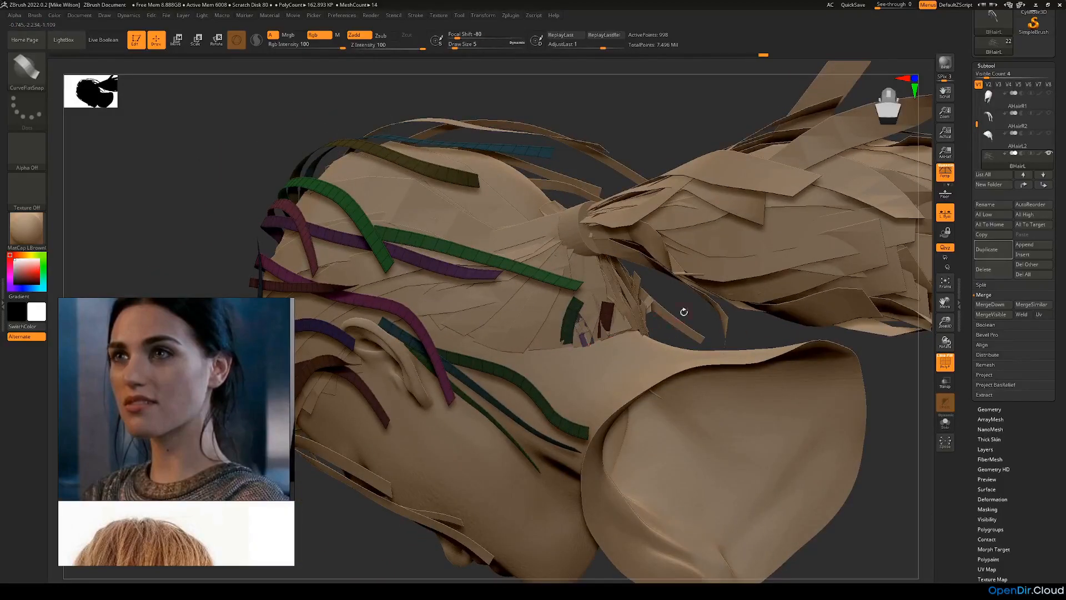
{"action": "left_click_drag", "start_coordinate": [690, 305], "coordinate": [735, 309]}
{"action": "mouse_move", "coordinate": [658, 319]}
{"action": "left_mouse_down"}
{"action": "mouse_move", "coordinate": [713, 314]}
{"action": "mouse_move", "coordinate": [645, 317]}
{"action": "left_mouse_up"}
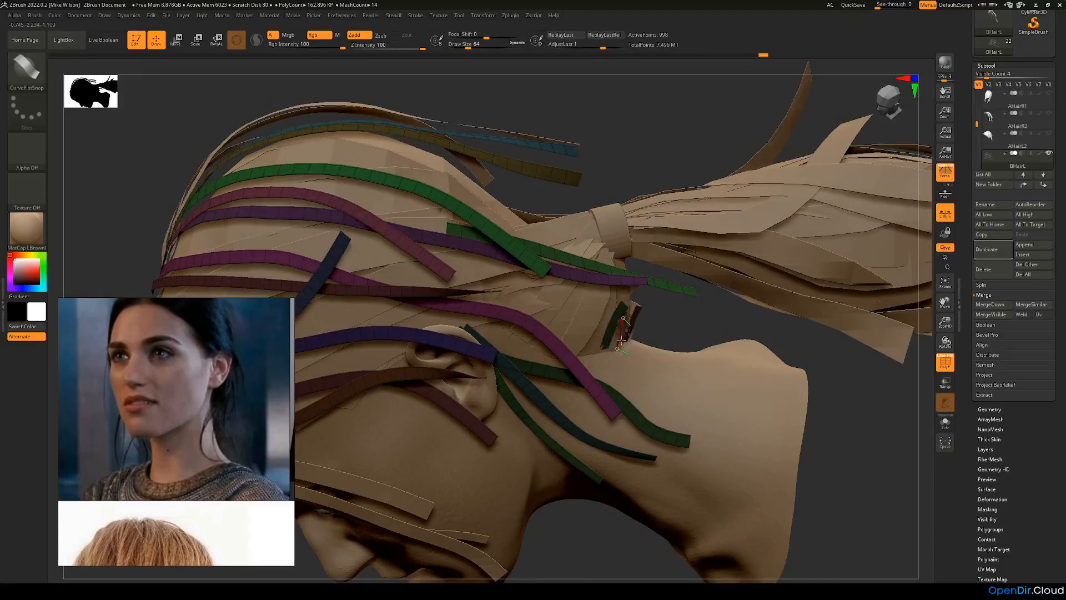
{"action": "mouse_move", "coordinate": [617, 327]}
{"action": "left_mouse_down"}
{"action": "mouse_move", "coordinate": [667, 317]}
{"action": "mouse_move", "coordinate": [503, 355]}
{"action": "left_mouse_up"}
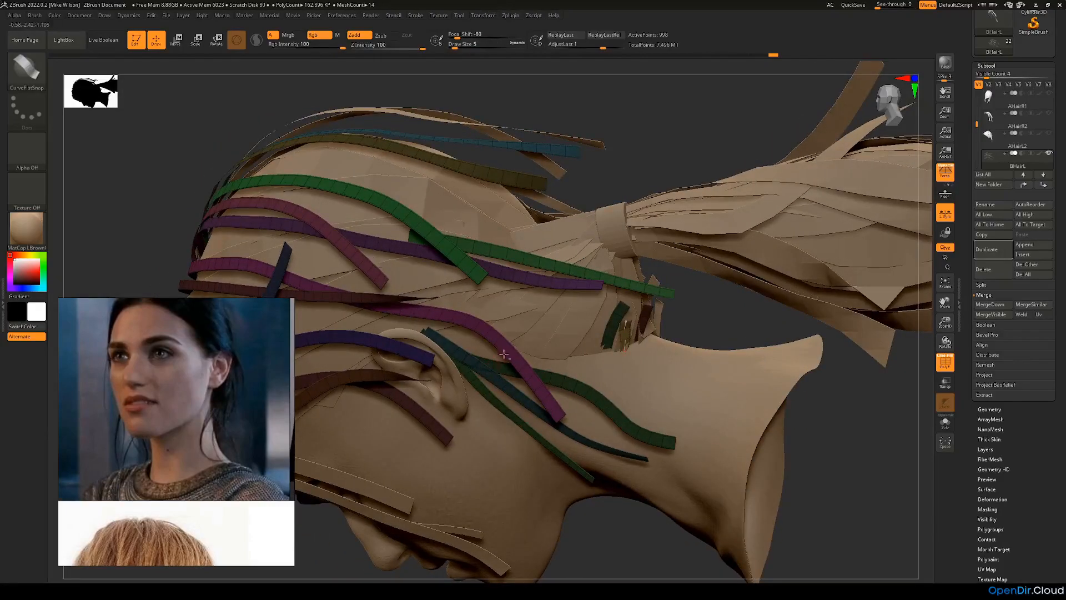
Step: Draw two more short diagonal strips along the left hairline toward the ear, redrawing the front one shorter
{"action": "left_click_drag", "start_coordinate": [558, 305], "coordinate": [562, 302]}
{"action": "mouse_move", "coordinate": [725, 315]}
{"action": "left_mouse_down"}
{"action": "mouse_move", "coordinate": [553, 306]}
{"action": "mouse_move", "coordinate": [527, 360]}
{"action": "left_mouse_up"}
{"action": "mouse_move", "coordinate": [636, 311]}
{"action": "left_mouse_down"}
{"action": "mouse_move", "coordinate": [553, 325]}
{"action": "mouse_move", "coordinate": [539, 303]}
{"action": "left_mouse_up"}
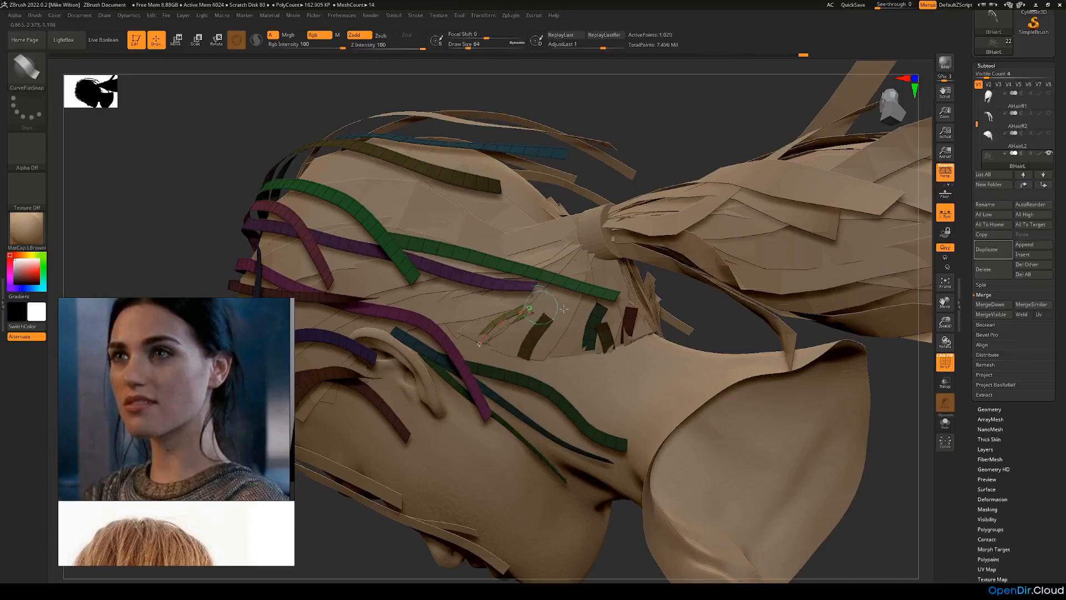
{"action": "key", "text": "ctrl+z"}
{"action": "left_click_drag", "start_coordinate": [490, 345], "coordinate": [521, 315]}
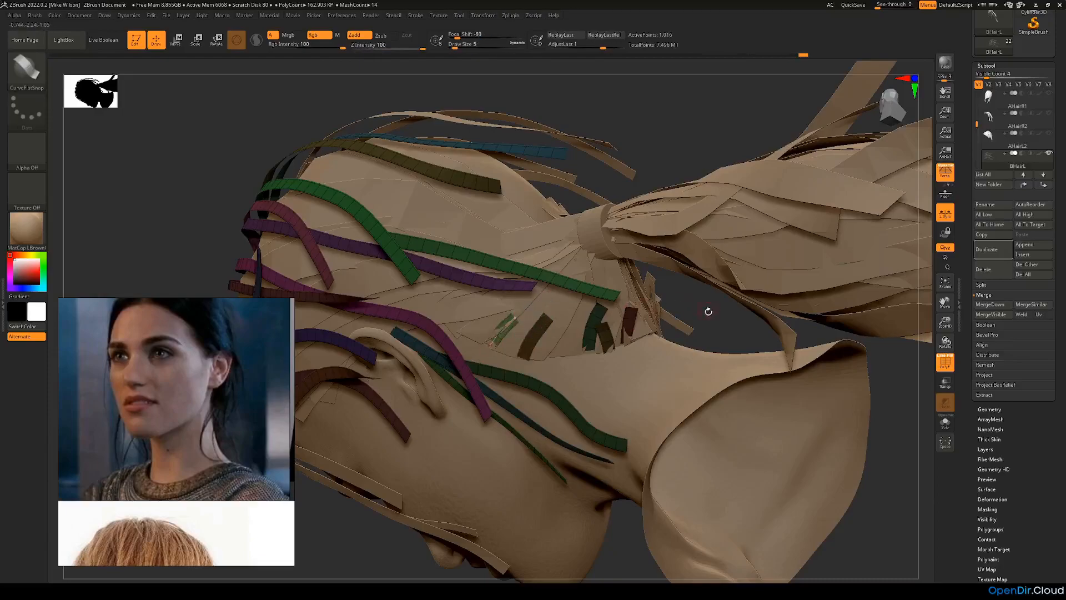
Step: Adjust the curve of the short strip nearest the ear so it follows the hairline surface
{"action": "left_click_drag", "start_coordinate": [707, 311], "coordinate": [661, 313]}
{"action": "left_click_drag", "start_coordinate": [513, 320], "coordinate": [515, 317]}
{"action": "mouse_move", "coordinate": [371, 482]}
{"action": "left_mouse_down"}
{"action": "mouse_move", "coordinate": [367, 472]}
{"action": "mouse_move", "coordinate": [398, 480]}
{"action": "left_mouse_up"}
{"action": "left_click_drag", "start_coordinate": [521, 330], "coordinate": [496, 340]}
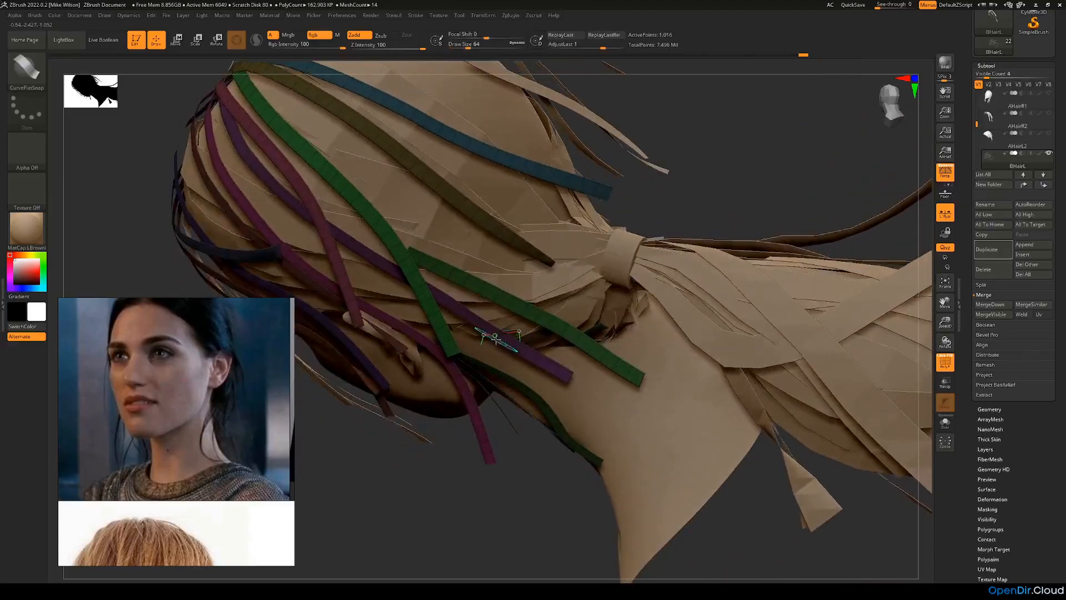
{"action": "right_click_drag", "start_coordinate": [500, 363], "coordinate": [456, 367]}
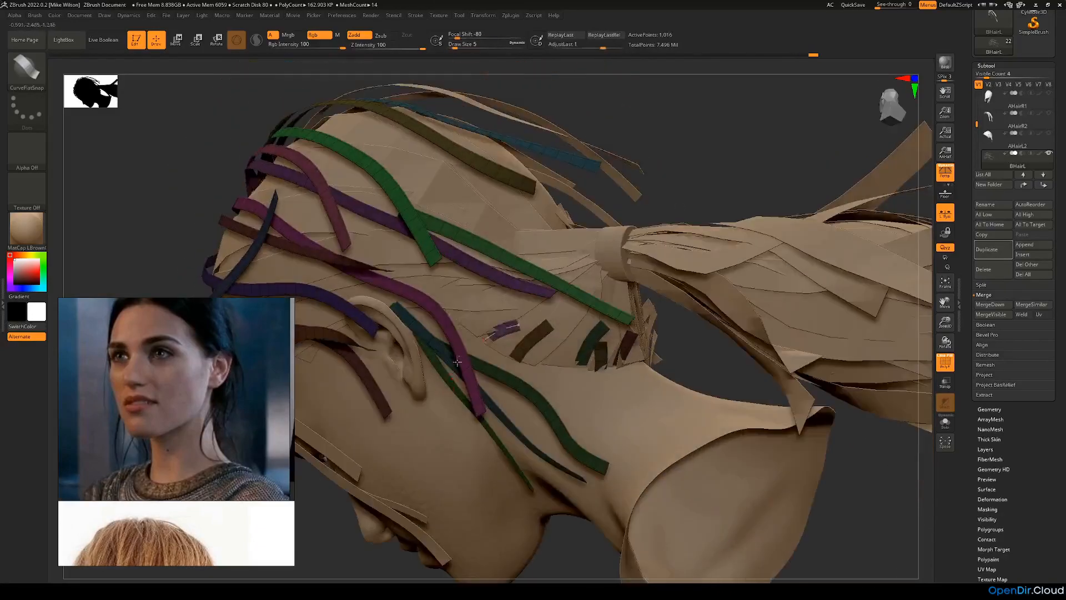
Step: Draw a short strip in the gap between the olive and dark green hairline strips, redrawing it and adjusting its curve
{"action": "left_click_drag", "start_coordinate": [563, 333], "coordinate": [573, 316]}
{"action": "mouse_move", "coordinate": [703, 364]}
{"action": "left_mouse_down"}
{"action": "mouse_move", "coordinate": [612, 370]}
{"action": "mouse_move", "coordinate": [578, 319]}
{"action": "left_mouse_up"}
{"action": "key", "text": "ctrl+z"}
{"action": "left_click_drag", "start_coordinate": [660, 357], "coordinate": [527, 332]}
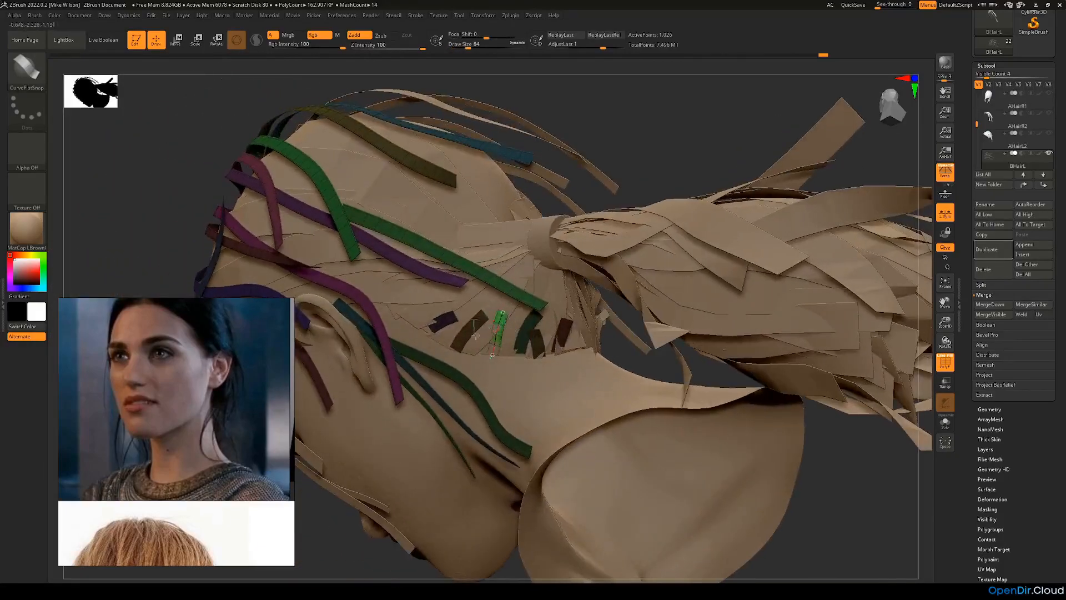
{"action": "left_click_drag", "start_coordinate": [337, 538], "coordinate": [473, 368]}
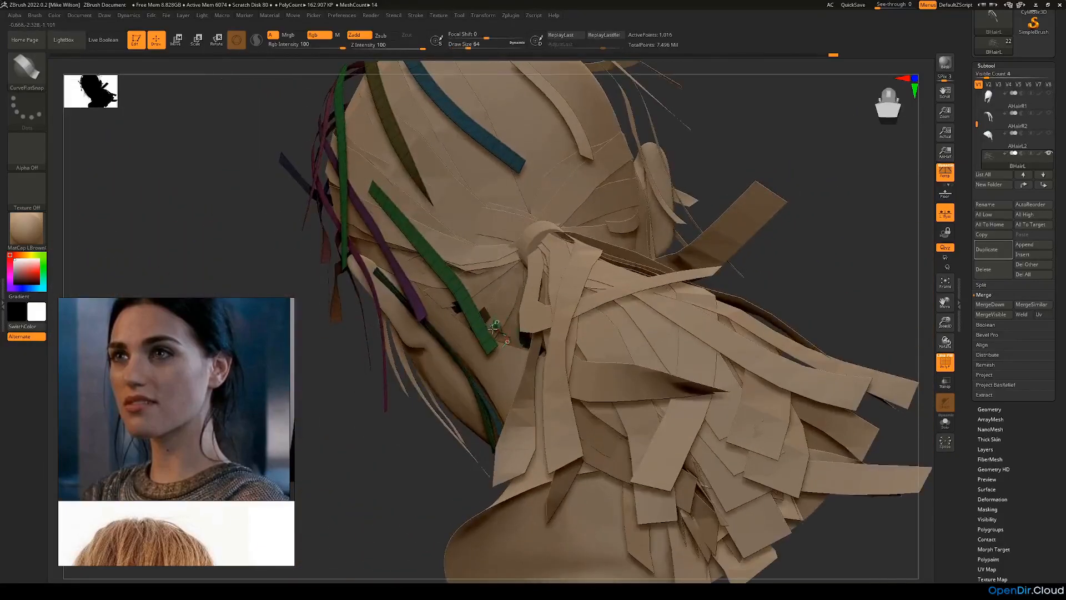
{"action": "mouse_move", "coordinate": [383, 500]}
{"action": "left_mouse_down"}
{"action": "mouse_move", "coordinate": [614, 341]}
{"action": "mouse_move", "coordinate": [481, 351]}
{"action": "left_mouse_up"}
{"action": "left_click_drag", "start_coordinate": [593, 358], "coordinate": [619, 335]}
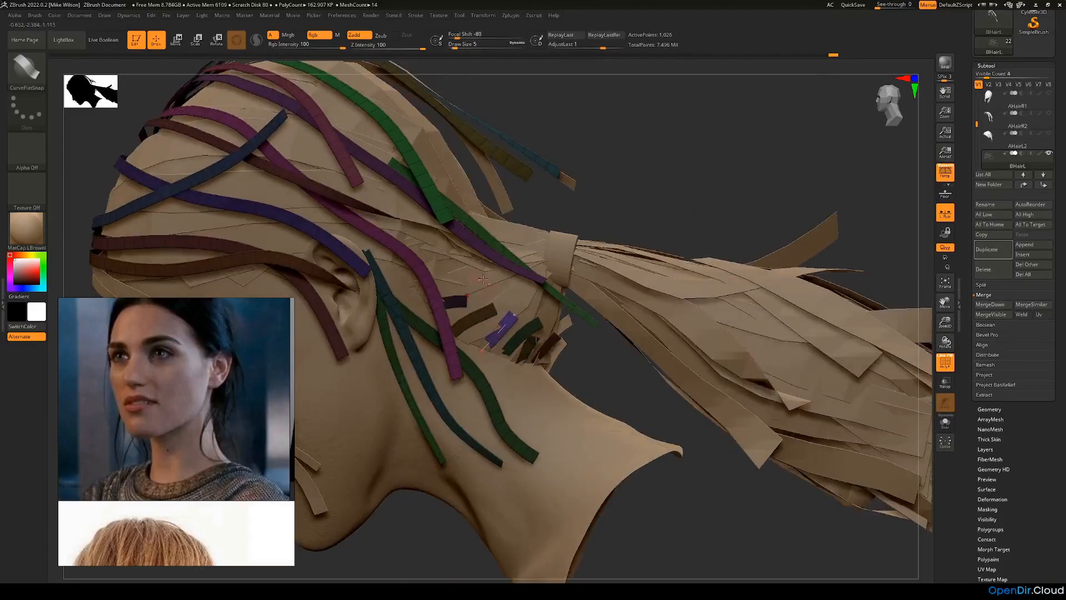
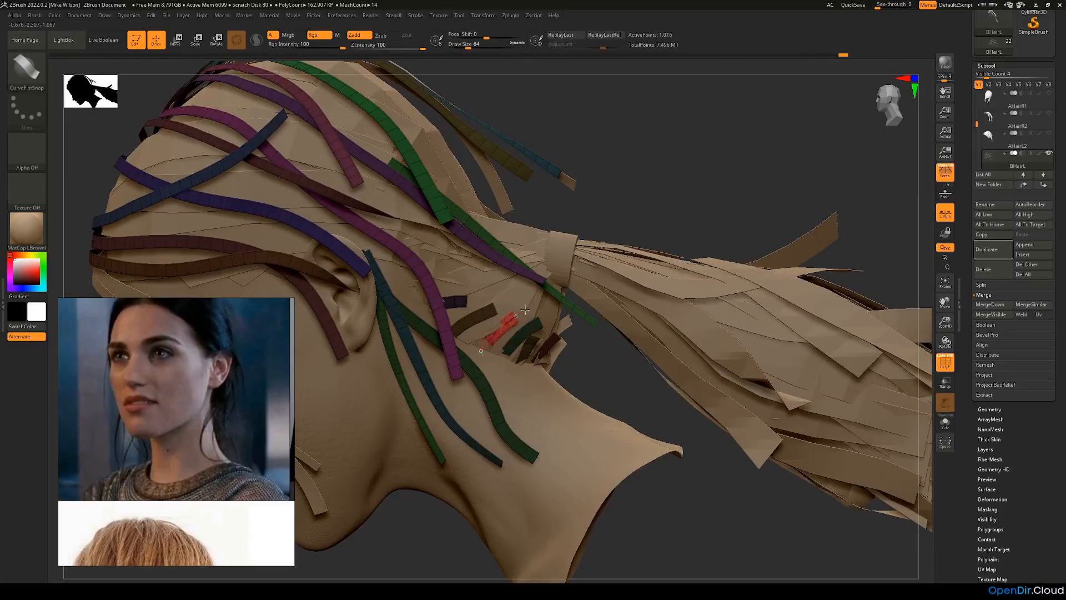
Step: Adjust the curve of the short strip between the olive and dark green hairline strips so it follows the head
{"action": "left_click_drag", "start_coordinate": [514, 315], "coordinate": [517, 321]}
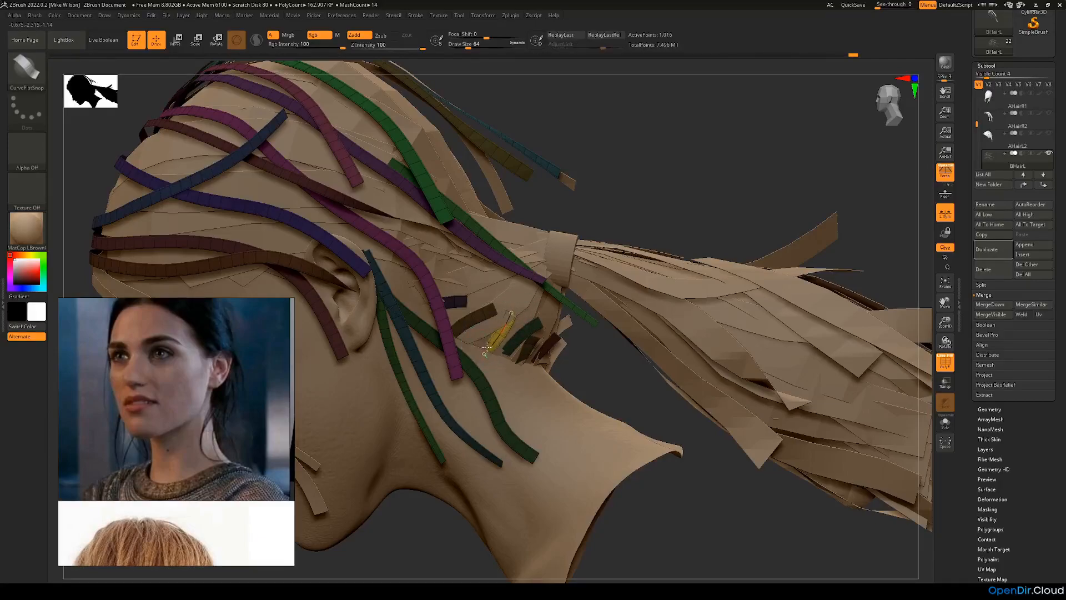
{"action": "left_click", "coordinate": [451, 268], "text": "alt"}
{"action": "left_click_drag", "start_coordinate": [611, 222], "coordinate": [437, 339]}
{"action": "left_click", "coordinate": [438, 328], "text": "alt"}
{"action": "left_click_drag", "start_coordinate": [628, 229], "coordinate": [652, 183]}
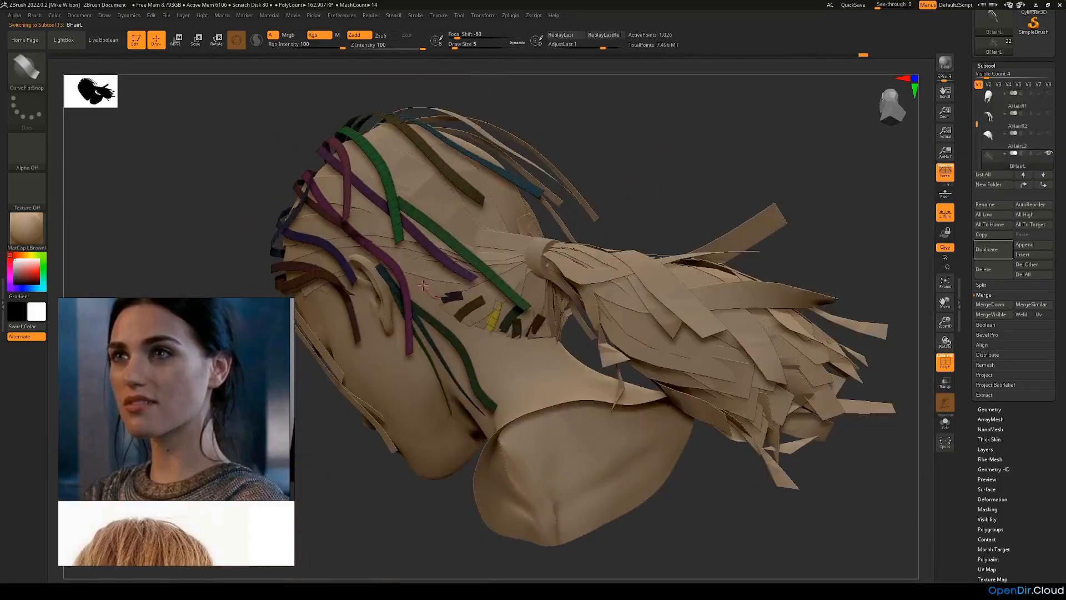
Step: Draw a longer strip from behind the ear toward the ponytail tie, above the short hairline strips, undoing and redoing the placement
{"action": "left_click_drag", "start_coordinate": [461, 280], "coordinate": [501, 270]}
{"action": "left_click_drag", "start_coordinate": [614, 233], "coordinate": [633, 222]}
{"action": "left_click_drag", "start_coordinate": [421, 284], "coordinate": [462, 282]}
{"action": "left_click_drag", "start_coordinate": [606, 197], "coordinate": [639, 161]}
{"action": "key", "text": "ctrl+z"}
{"action": "key", "text": "ctrl+z"}
{"action": "left_click_drag", "start_coordinate": [490, 259], "coordinate": [502, 255]}
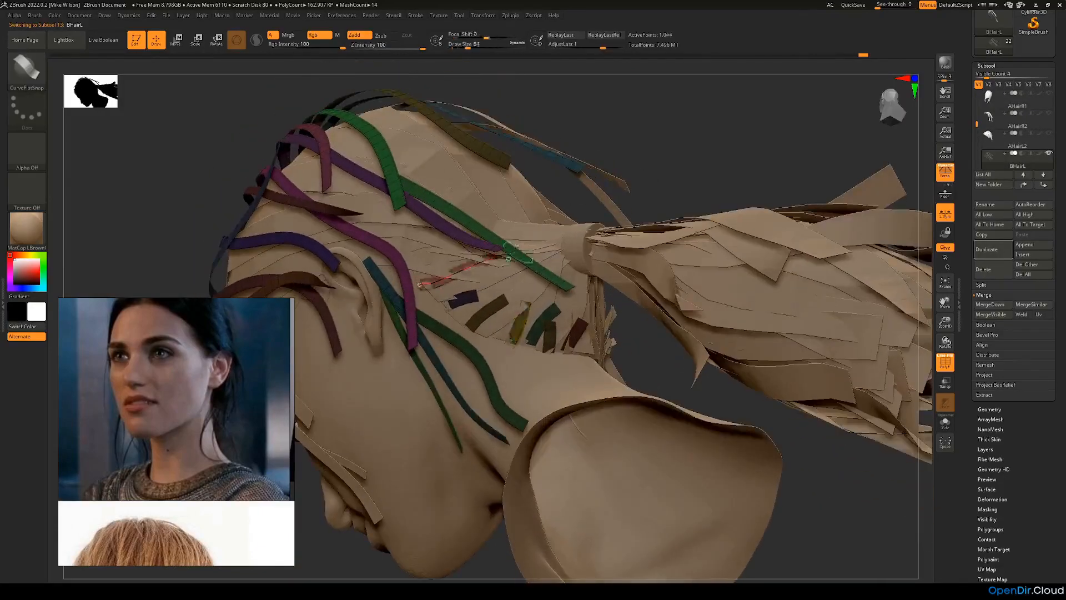
Step: Adjust the curve of the new strip against the head surface and clear the mask from the older BHairL strips
{"action": "left_click_drag", "start_coordinate": [650, 204], "coordinate": [584, 231]}
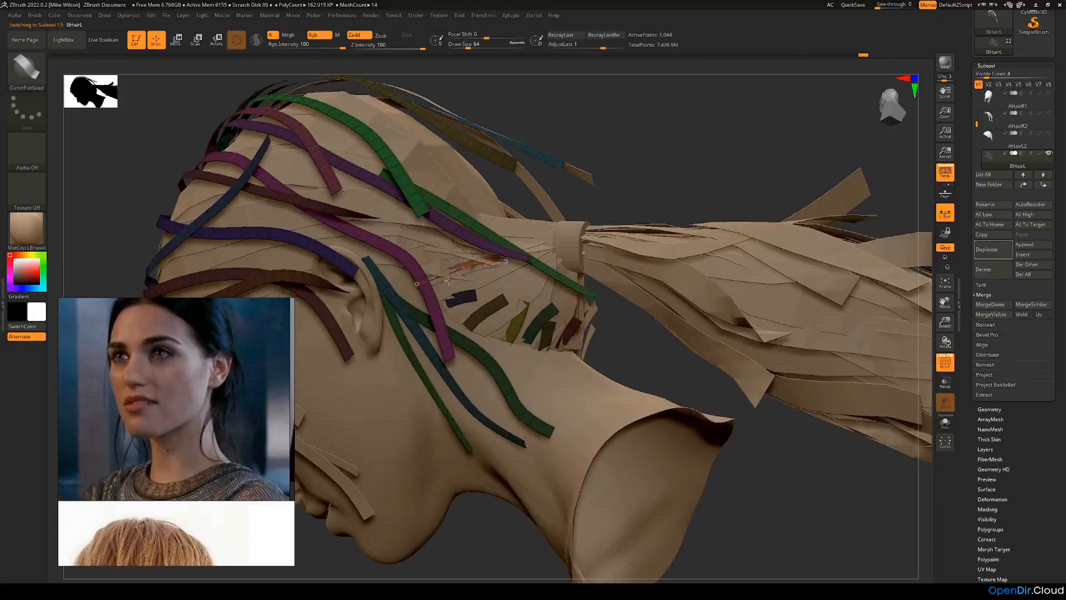
{"action": "left_click_drag", "start_coordinate": [601, 224], "coordinate": [561, 201]}
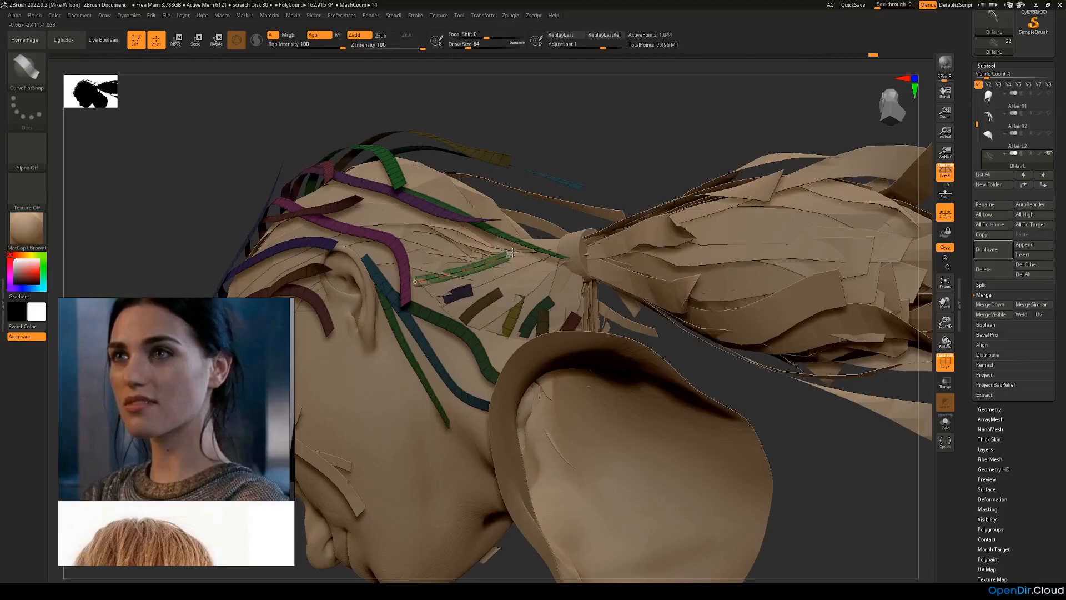
{"action": "left_click_drag", "start_coordinate": [605, 191], "coordinate": [654, 227]}
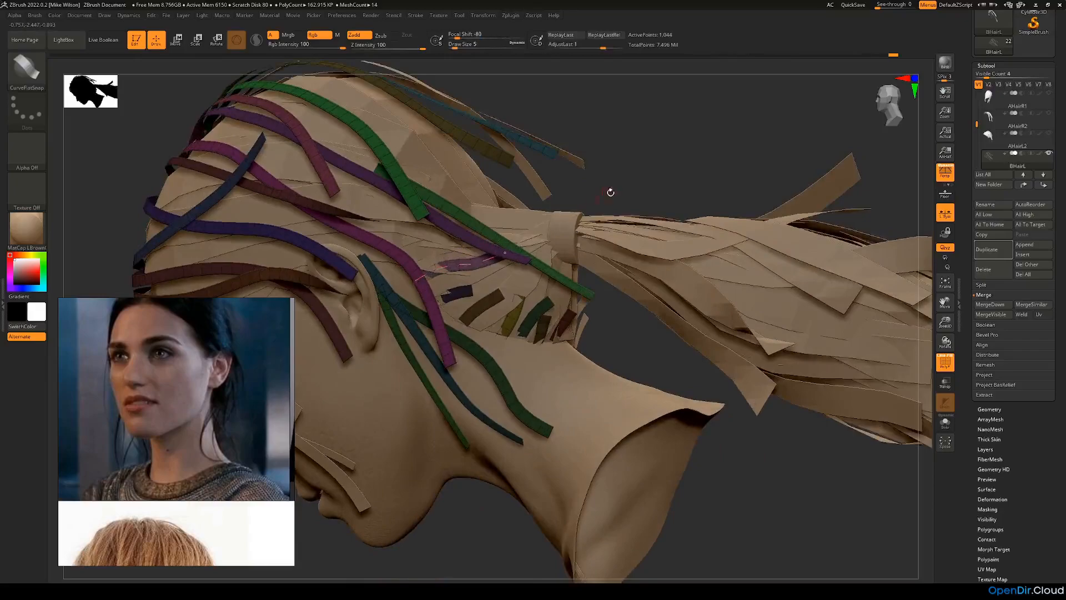
{"action": "left_click_drag", "start_coordinate": [607, 191], "coordinate": [533, 235]}
{"action": "left_click_drag", "start_coordinate": [416, 316], "coordinate": [794, 244]}
{"action": "key", "text": "shift+f"}
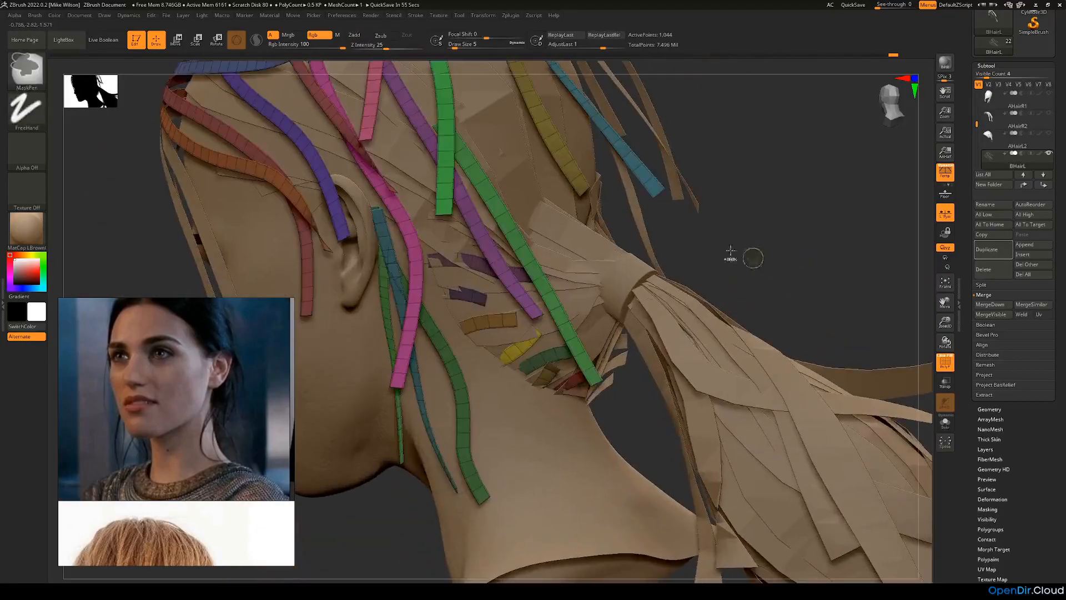
Step: Widen and reshape the short yellow hairline strip using the Move brush at a draw size of about 33
{"action": "key", "text": "b"}
{"action": "key", "text": "m"}
{"action": "key", "text": "v"}
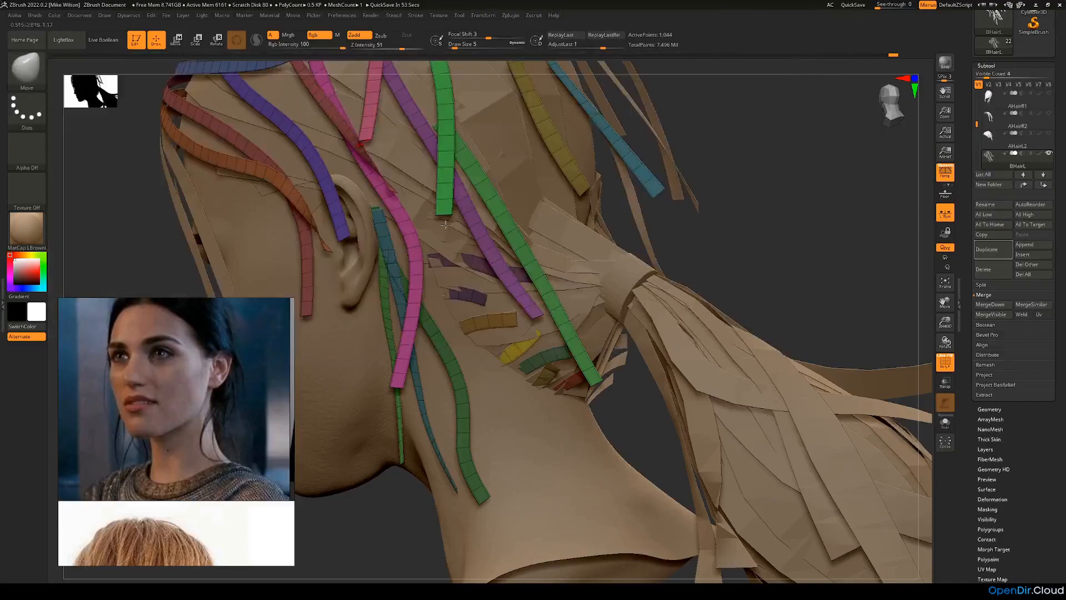
{"action": "key", "text": "space"}
{"action": "right_click_drag", "start_coordinate": [518, 334], "coordinate": [588, 309]}
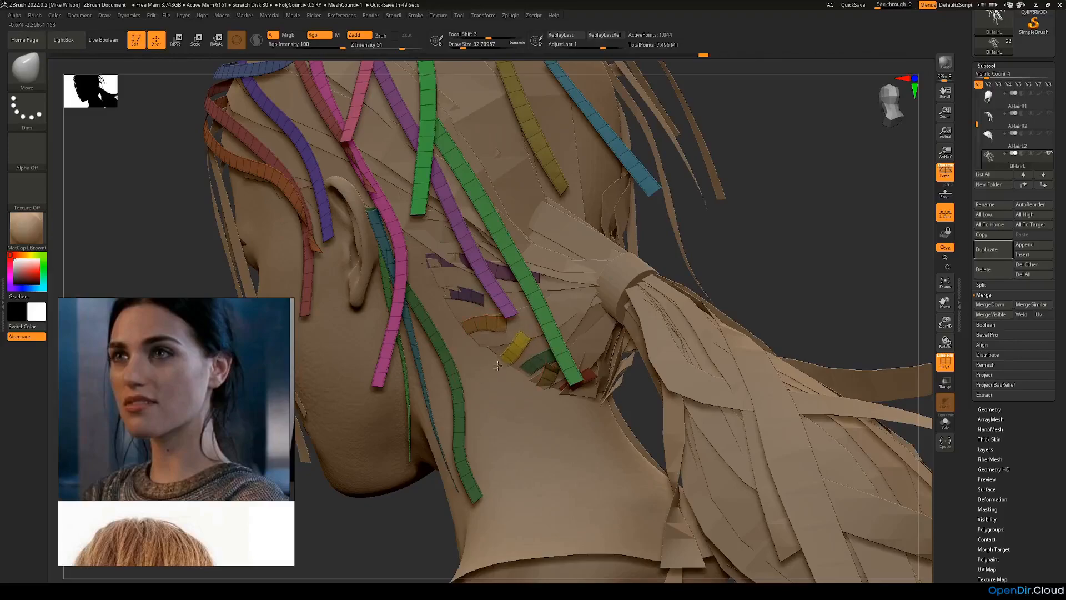
{"action": "right_click_drag", "start_coordinate": [540, 393], "coordinate": [688, 245]}
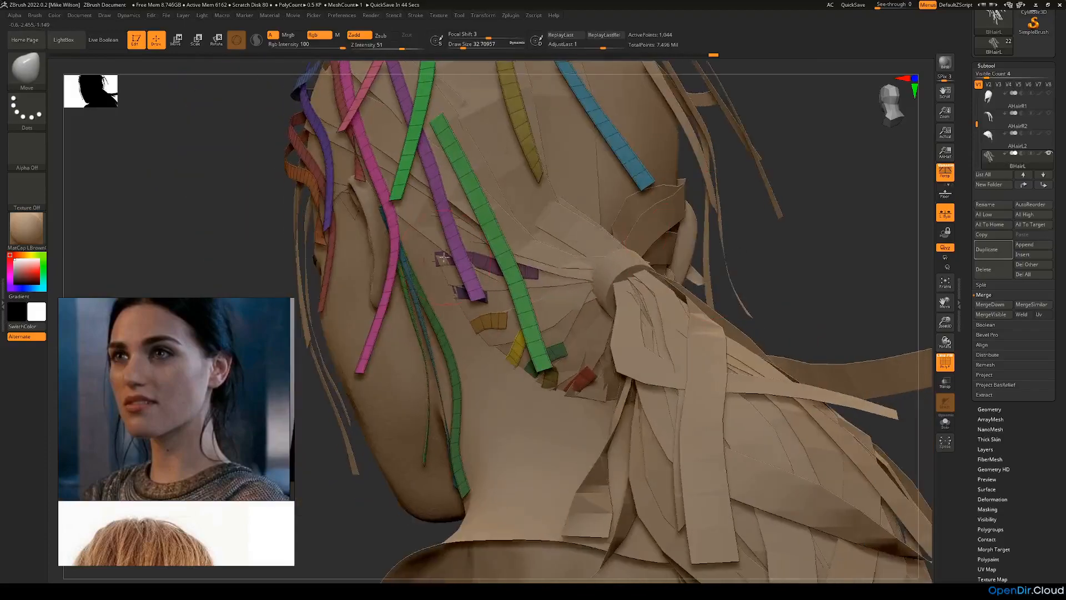
Step: Select the LowerAHairR subtool and nudge the end of its purple strip with the Move Topological brush at draw size about 20
{"action": "right_click_drag", "start_coordinate": [809, 276], "coordinate": [635, 285]}
{"action": "left_click", "coordinate": [623, 287], "text": "alt"}
{"action": "right_click_drag", "start_coordinate": [821, 358], "coordinate": [792, 356]}
{"action": "right_click_drag", "start_coordinate": [872, 378], "coordinate": [777, 422]}
{"action": "left_click", "coordinate": [26, 66]}
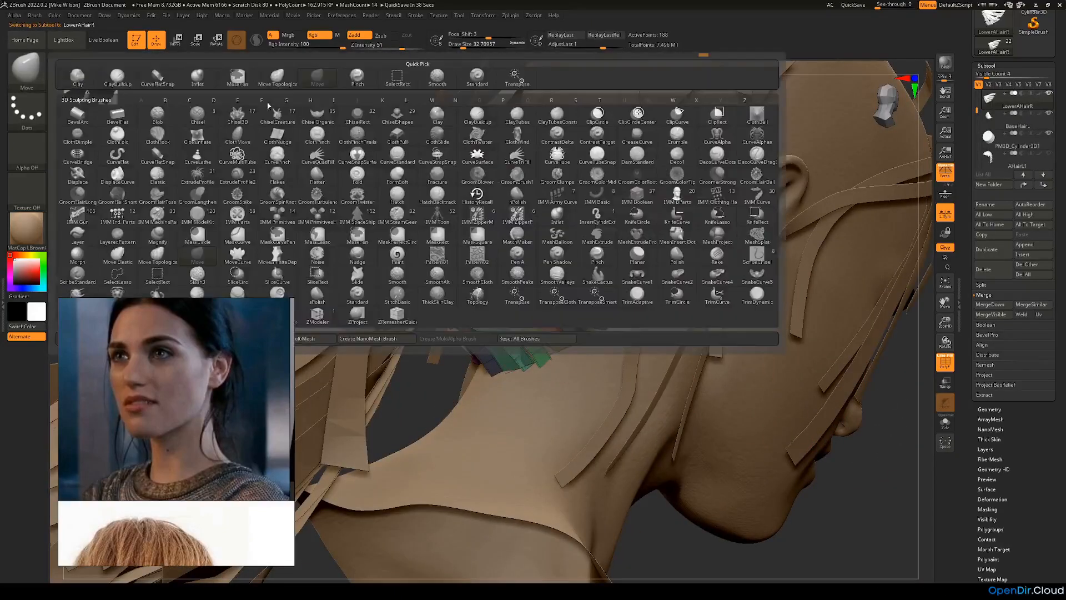
{"action": "left_click", "coordinate": [281, 85]}
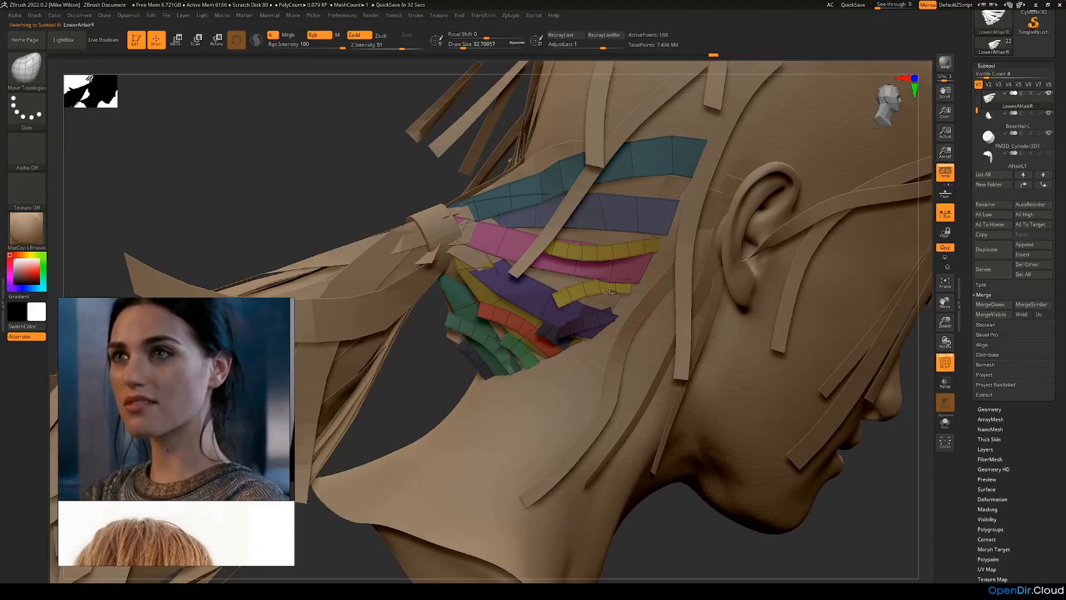
{"action": "key", "text": "space"}
{"action": "left_click_drag", "start_coordinate": [611, 303], "coordinate": [627, 303]}
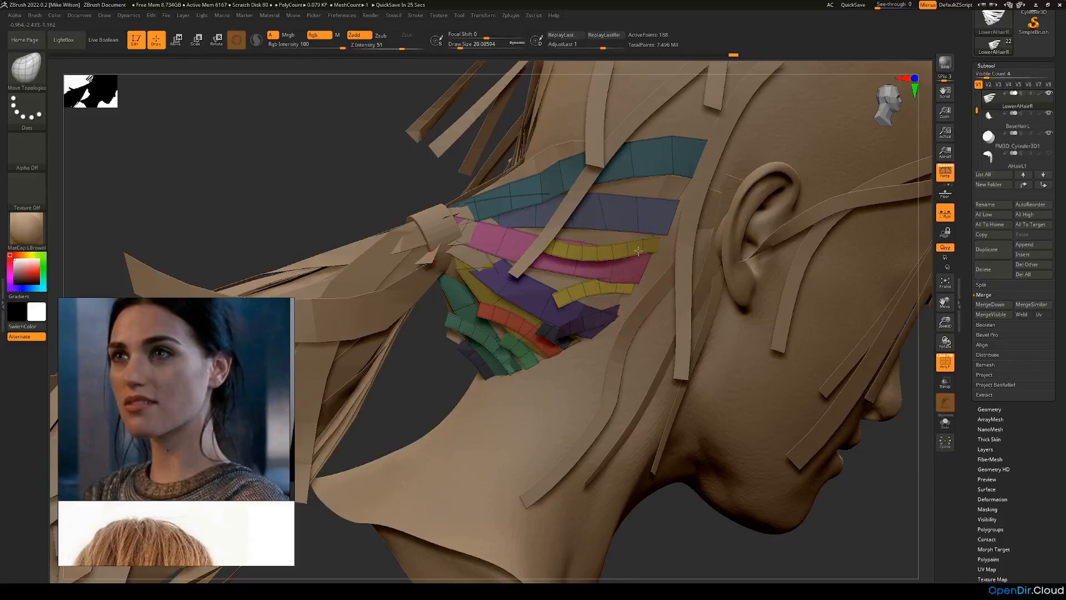
Step: Isolate and mask the four short nape strips of LowerAHairR one after another: dark blue, two green and red
{"action": "left_click_drag", "start_coordinate": [407, 381], "coordinate": [424, 420]}
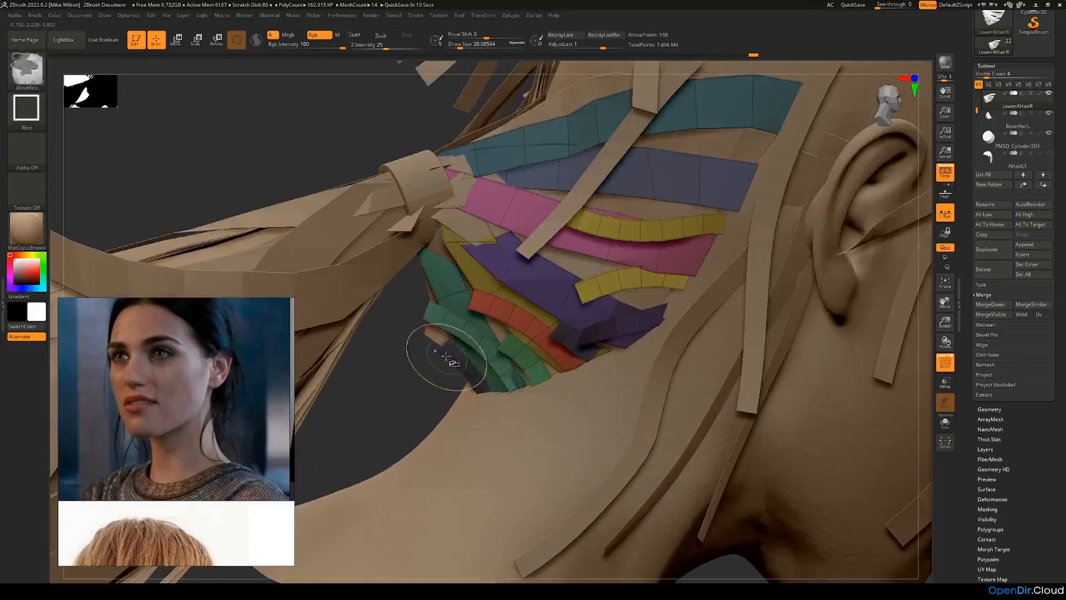
{"action": "left_click", "coordinate": [446, 358], "text": "ctrl+shift"}
{"action": "left_click", "coordinate": [400, 384], "text": "ctrl+shift"}
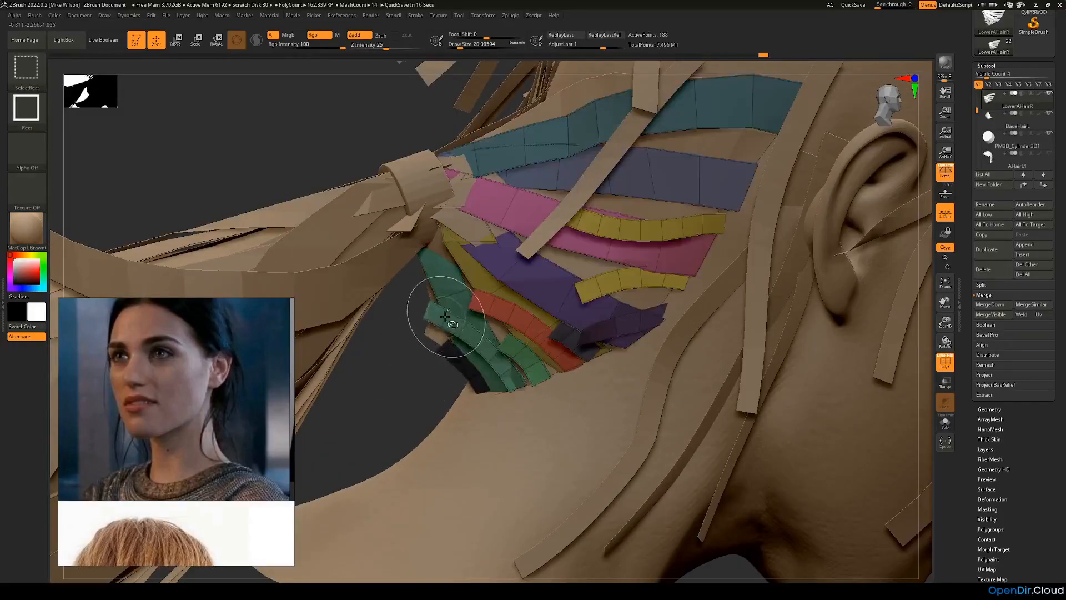
{"action": "left_click", "coordinate": [449, 320], "text": "ctrl+shift"}
{"action": "left_click", "coordinate": [391, 376], "text": "ctrl+shift"}
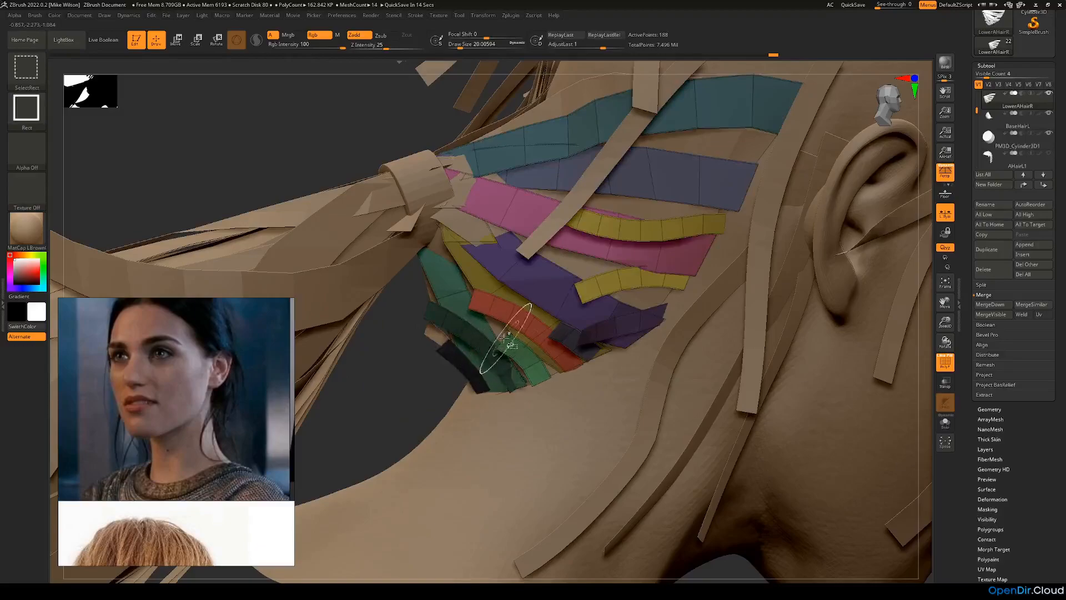
{"action": "left_click", "coordinate": [499, 351], "text": "ctrl+shift"}
{"action": "left_click", "coordinate": [415, 370], "text": "ctrl+shift"}
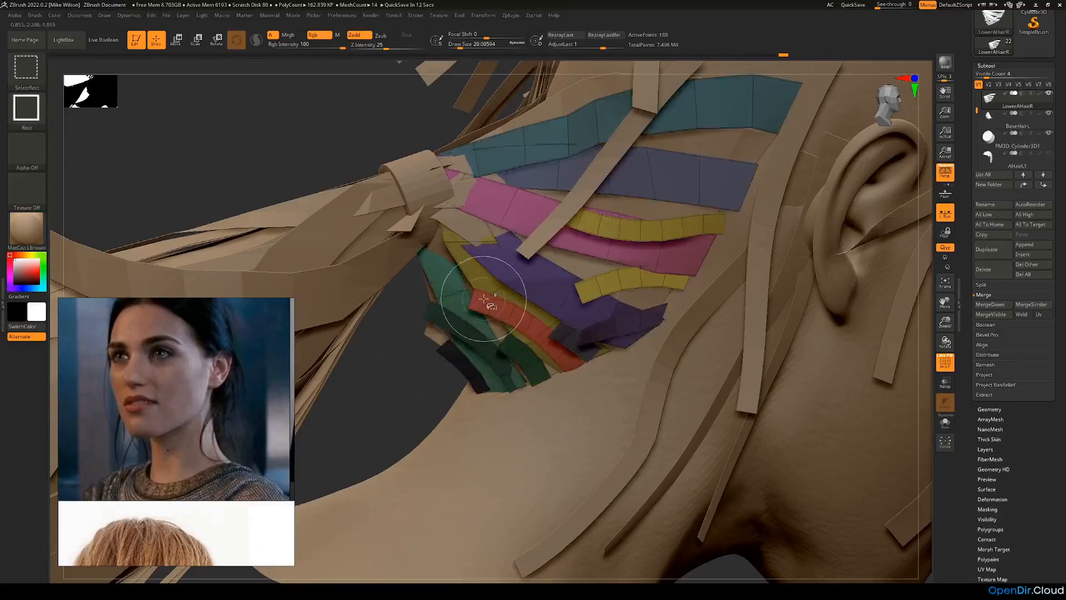
{"action": "left_click", "coordinate": [502, 314], "text": "ctrl+shift"}
{"action": "left_click", "coordinate": [388, 383], "text": "ctrl+shift"}
Step: Try to isolate and mask the small dark blue strip beside the purple strip, undoing the attempts
{"action": "left_click", "coordinate": [564, 329], "text": "ctrl+shift"}
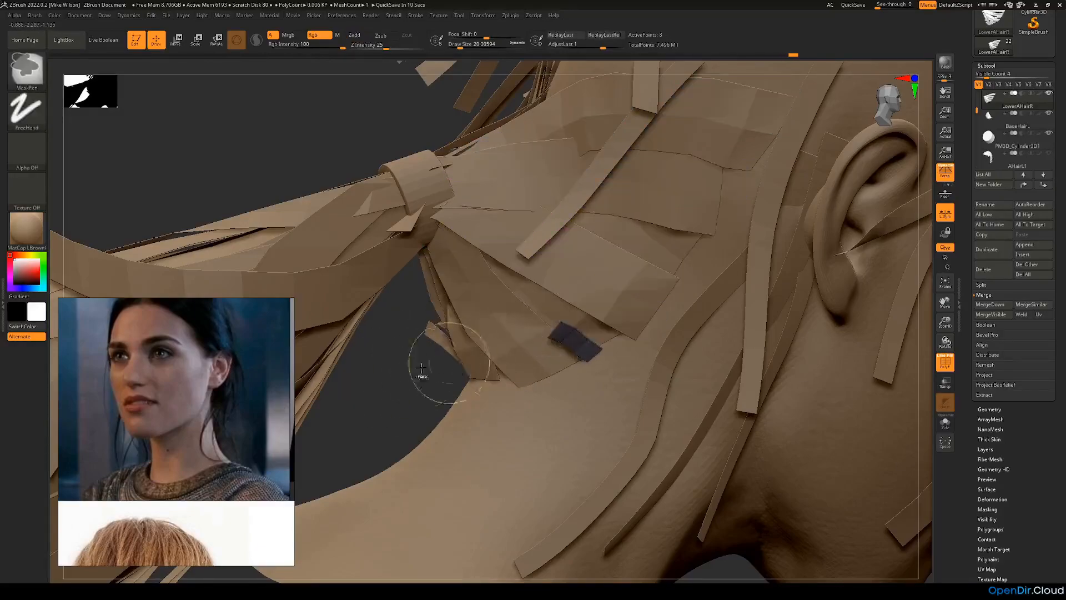
{"action": "left_click", "coordinate": [369, 402], "text": "ctrl+shift"}
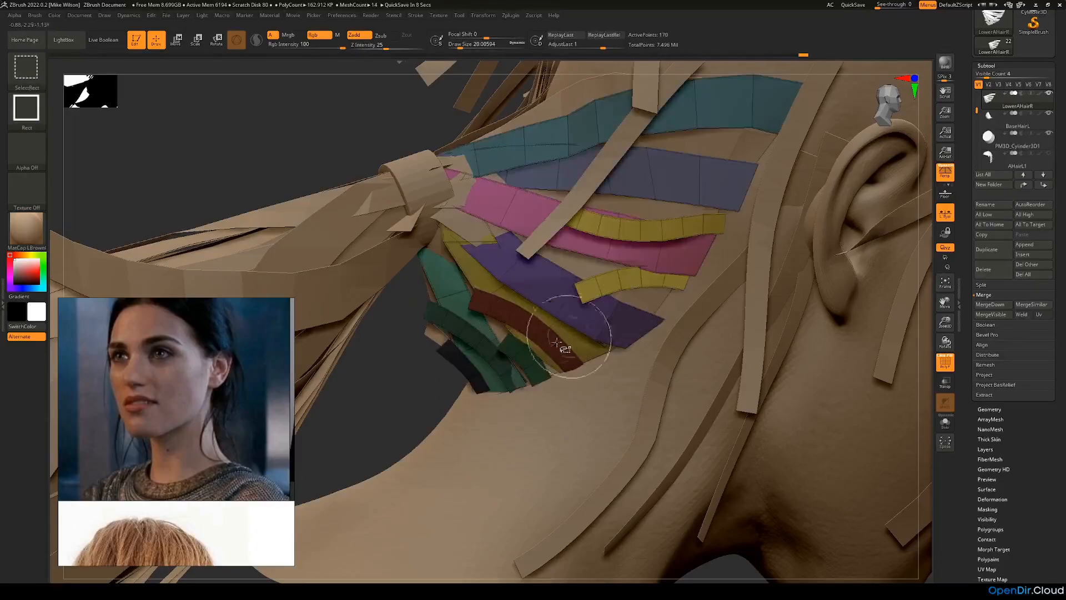
{"action": "left_click", "coordinate": [388, 403], "text": "ctrl"}
{"action": "key", "text": "ctrl+z"}
{"action": "key", "text": "ctrl+z"}
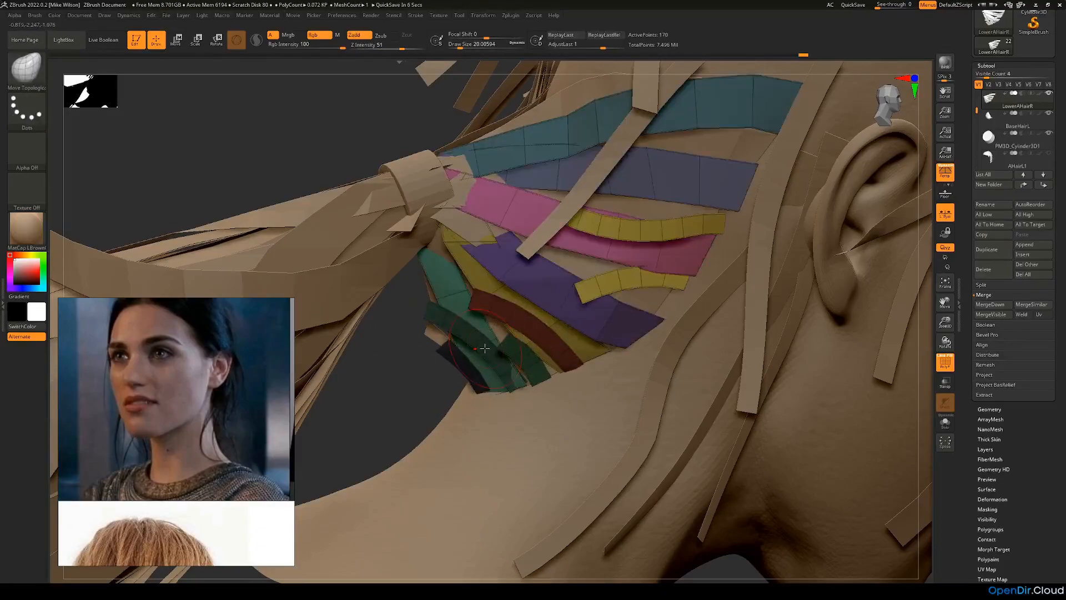
{"action": "key", "text": "ctrl+shift+z"}
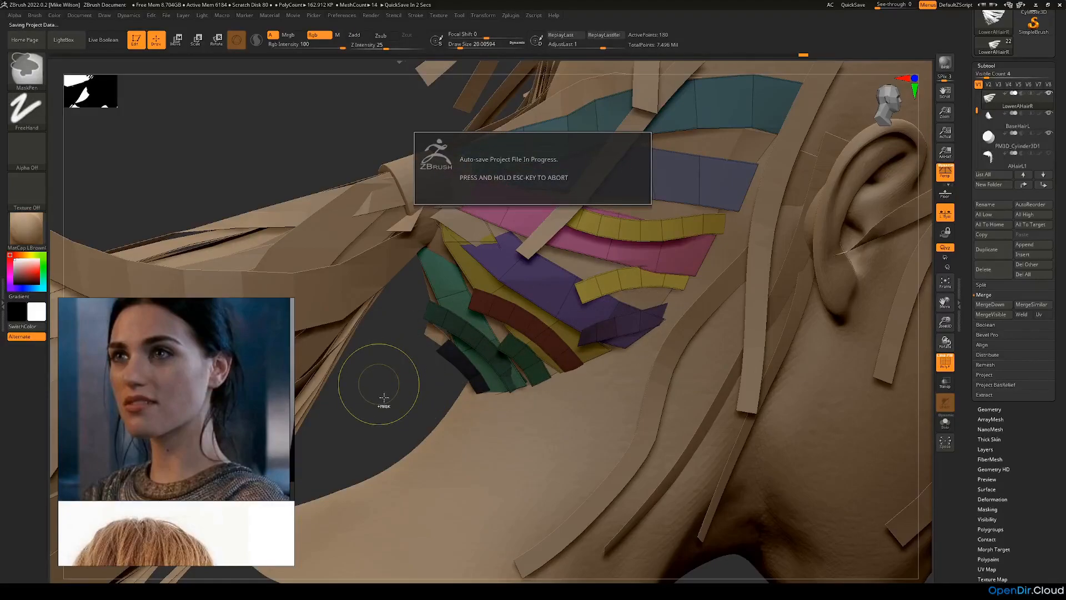
{"action": "left_click_drag", "start_coordinate": [388, 403], "coordinate": [432, 390], "text": "ctrl"}
{"action": "key", "text": "ctrl+z"}
{"action": "left_click", "coordinate": [580, 332], "text": "ctrl+shift"}
{"action": "key", "text": "ctrl+z"}
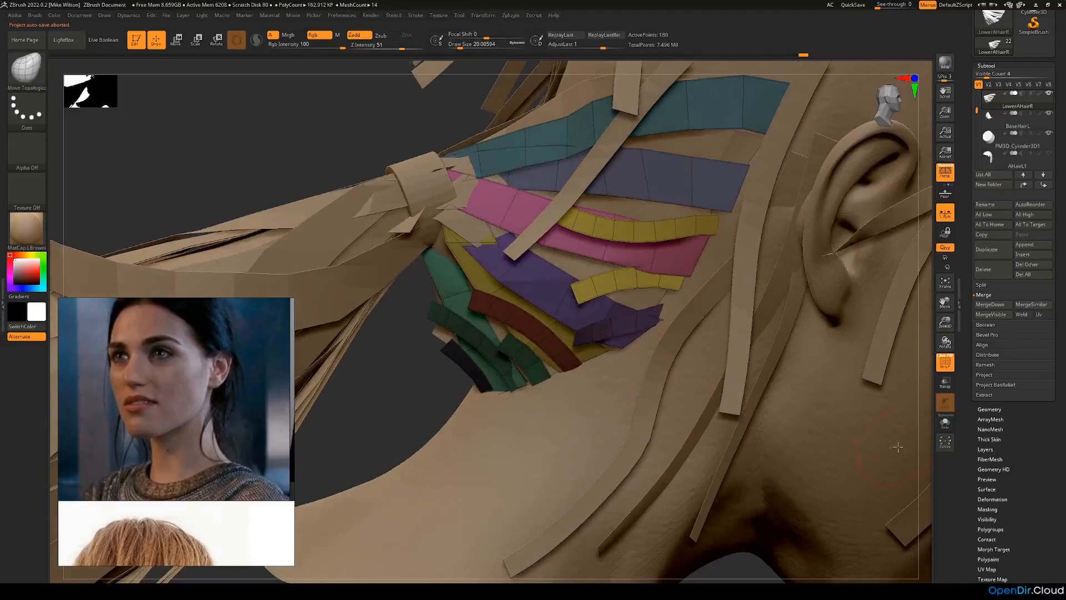
Step: Group the masked short nape strips into a single polygroup and invert the mask
{"action": "scroll", "coordinate": [972, 455], "scroll_direction": "down", "scroll_amount": 5}
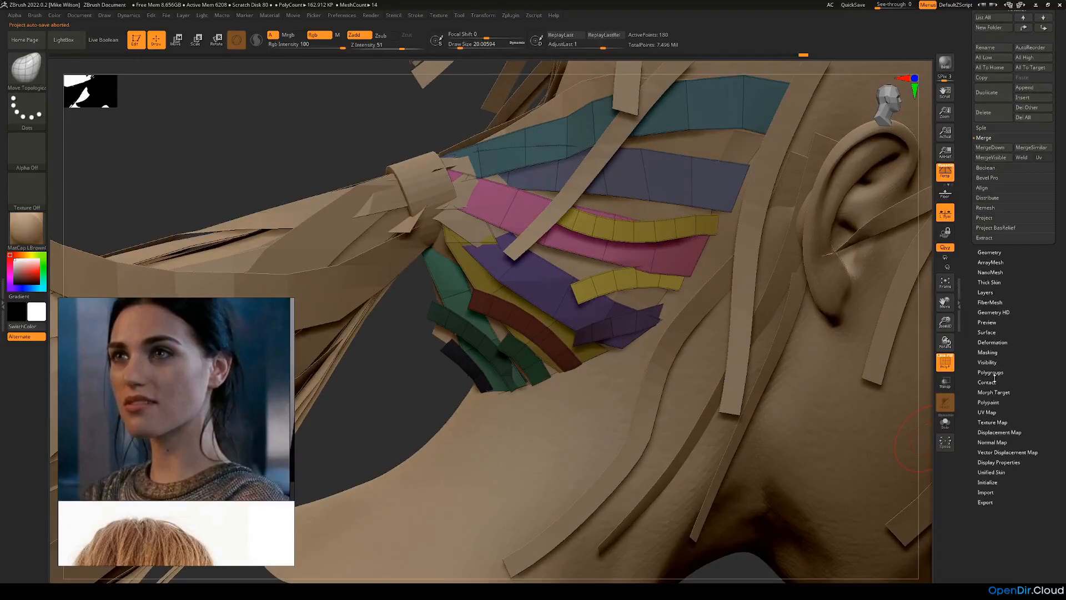
{"action": "left_click", "coordinate": [995, 373]}
{"action": "left_click", "coordinate": [998, 306]}
{"action": "left_click_drag", "start_coordinate": [409, 358], "coordinate": [415, 365]}
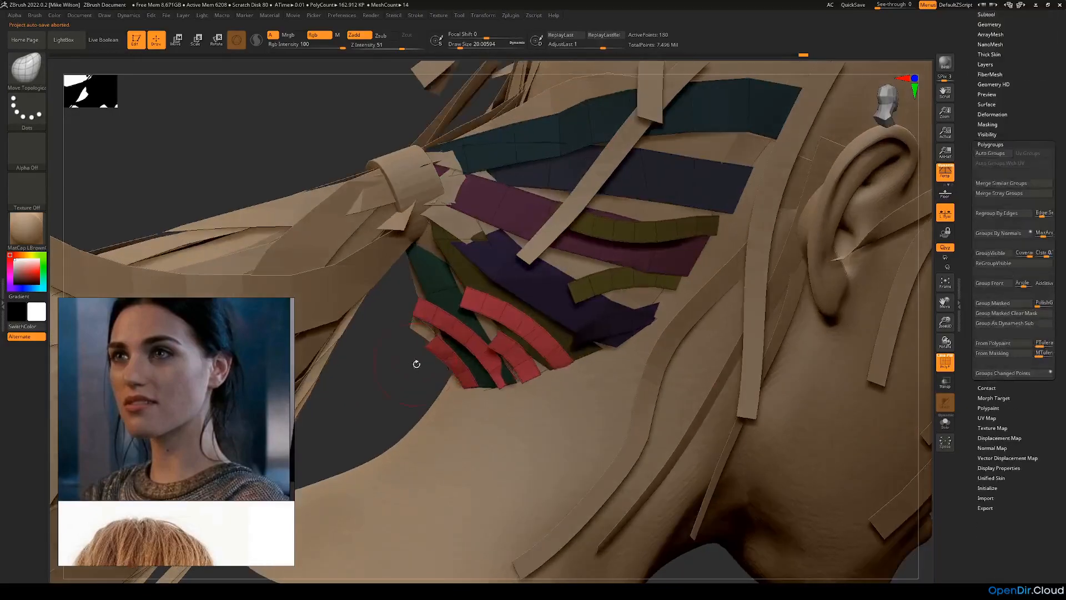
Step: Isolate the small dark blue strips near the purple strip's end, mask them and show all strips again
{"action": "left_click_drag", "start_coordinate": [348, 372], "coordinate": [383, 395], "text": "ctrl"}
{"action": "left_click", "coordinate": [576, 334], "text": "ctrl+shift"}
{"action": "left_click", "coordinate": [382, 396], "text": "ctrl"}
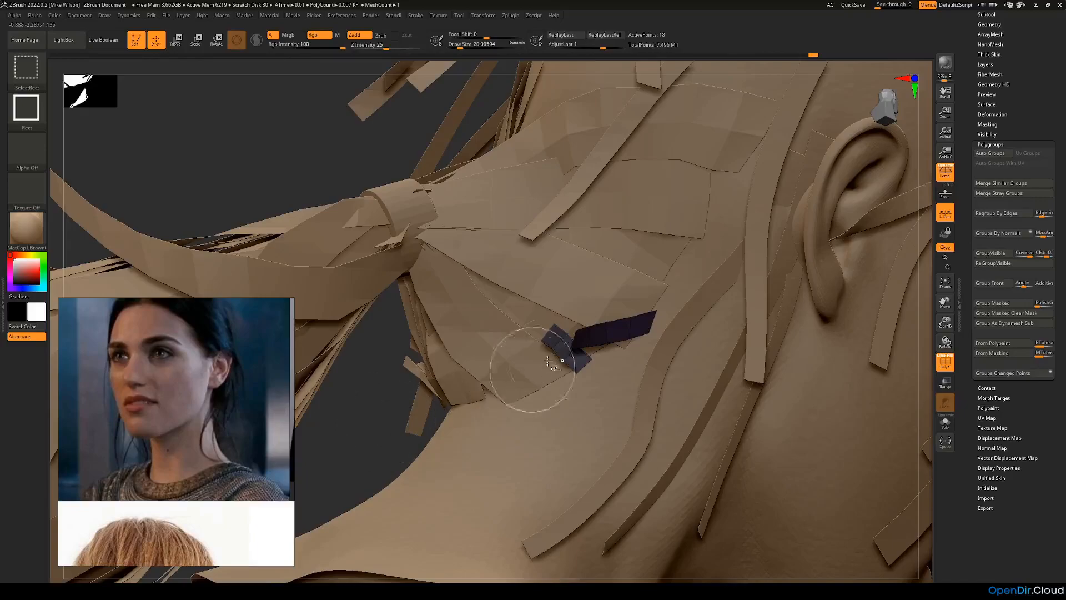
{"action": "key", "text": "ctrl+shift"}
{"action": "left_click_drag", "start_coordinate": [342, 427], "coordinate": [711, 263], "text": "ctrl"}
{"action": "left_click", "coordinate": [344, 432], "text": "ctrl+shift"}
{"action": "left_click_drag", "start_coordinate": [346, 433], "coordinate": [361, 433]}
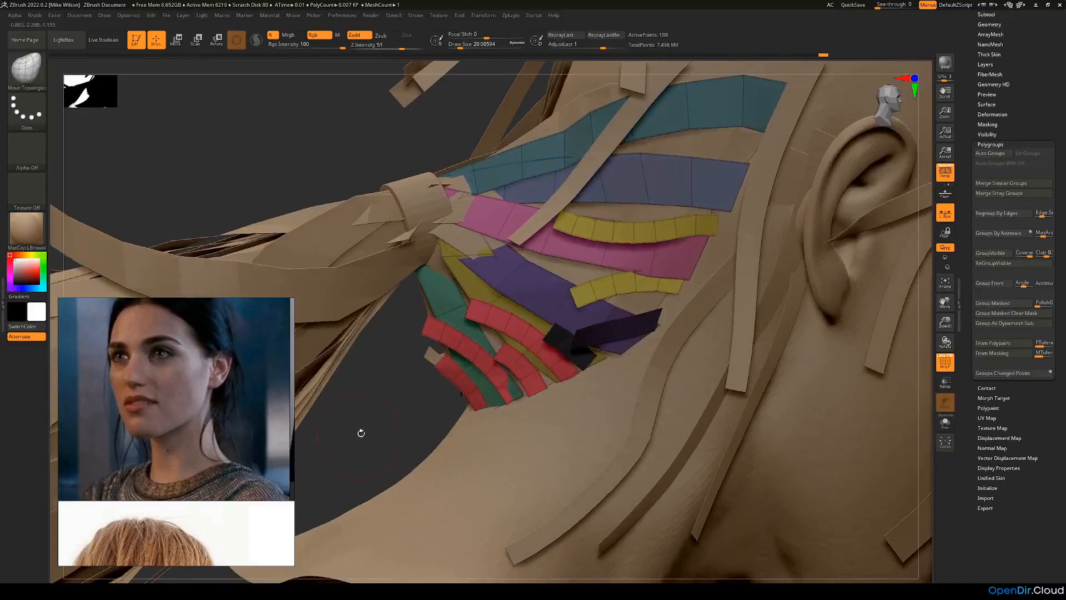
Step: Isolate and mask the two short yellow strips below the wide blue-grey strip
{"action": "left_click", "coordinate": [577, 286], "text": "ctrl+shift"}
{"action": "left_click", "coordinate": [369, 434], "text": "ctrl"}
{"action": "left_click", "coordinate": [352, 393], "text": "ctrl+shift"}
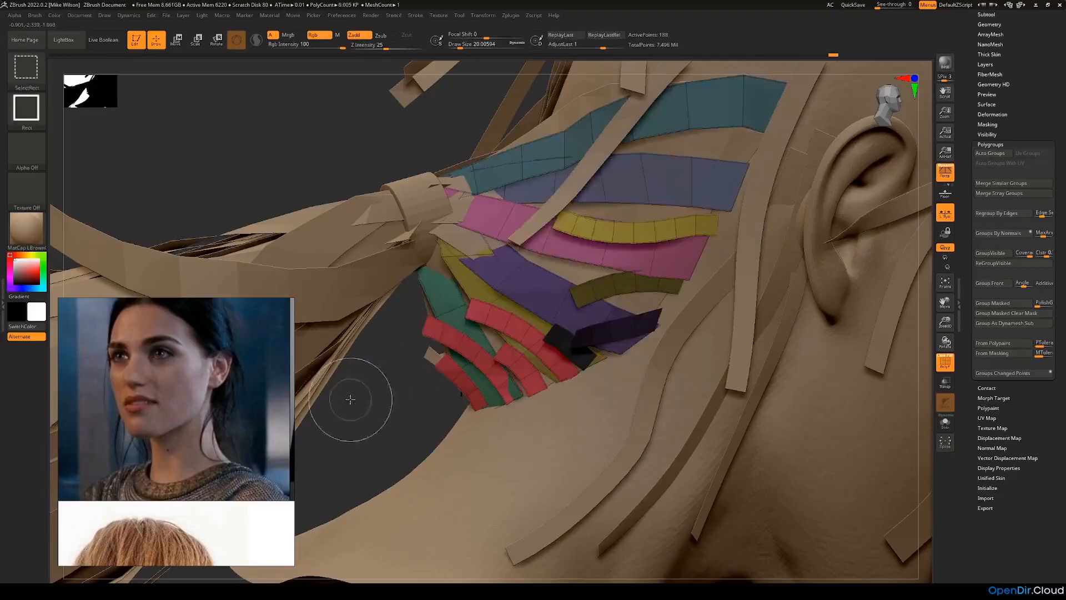
{"action": "left_click", "coordinate": [555, 228], "text": "ctrl+shift"}
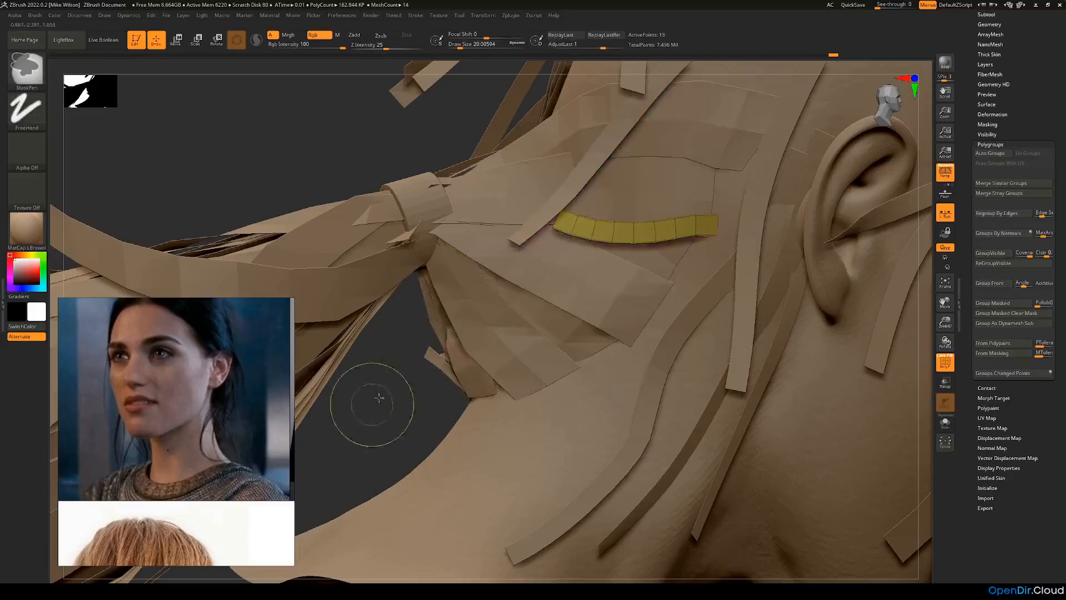
{"action": "left_click", "coordinate": [369, 404], "text": "ctrl"}
{"action": "left_click", "coordinate": [383, 405], "text": "ctrl+shift"}
{"action": "left_click_drag", "start_coordinate": [388, 405], "coordinate": [653, 359]}
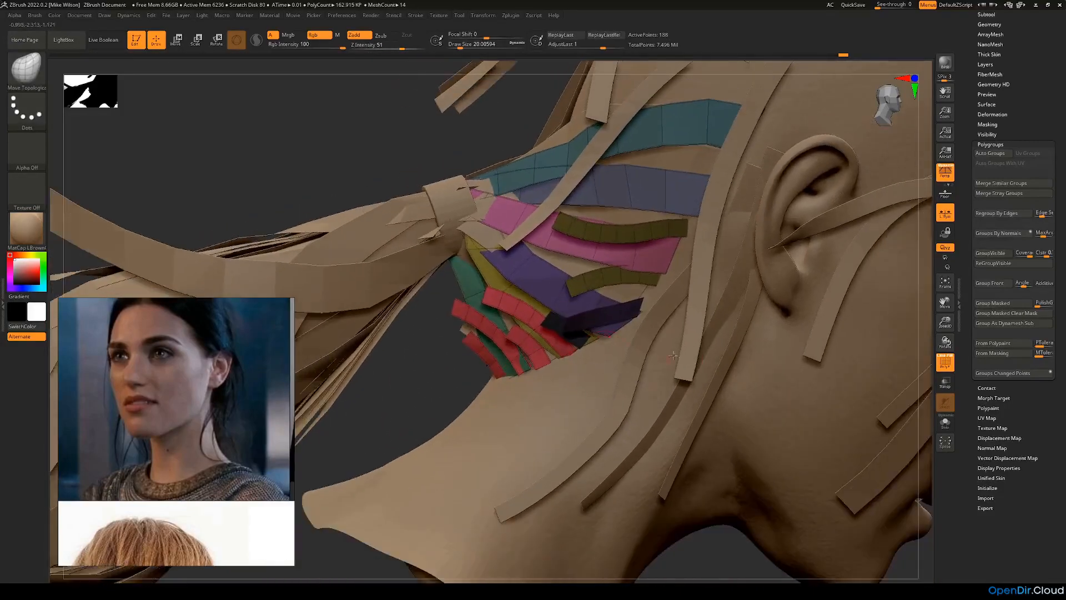
Step: Add the red nape strips to the mask, group all masked short strips into one polygroup and invert the mask
{"action": "left_click", "coordinate": [495, 308], "text": "ctrl+shift"}
{"action": "left_click_drag", "start_coordinate": [406, 439], "coordinate": [646, 227], "text": "ctrl"}
{"action": "left_click", "coordinate": [397, 376], "text": "ctrl+shift"}
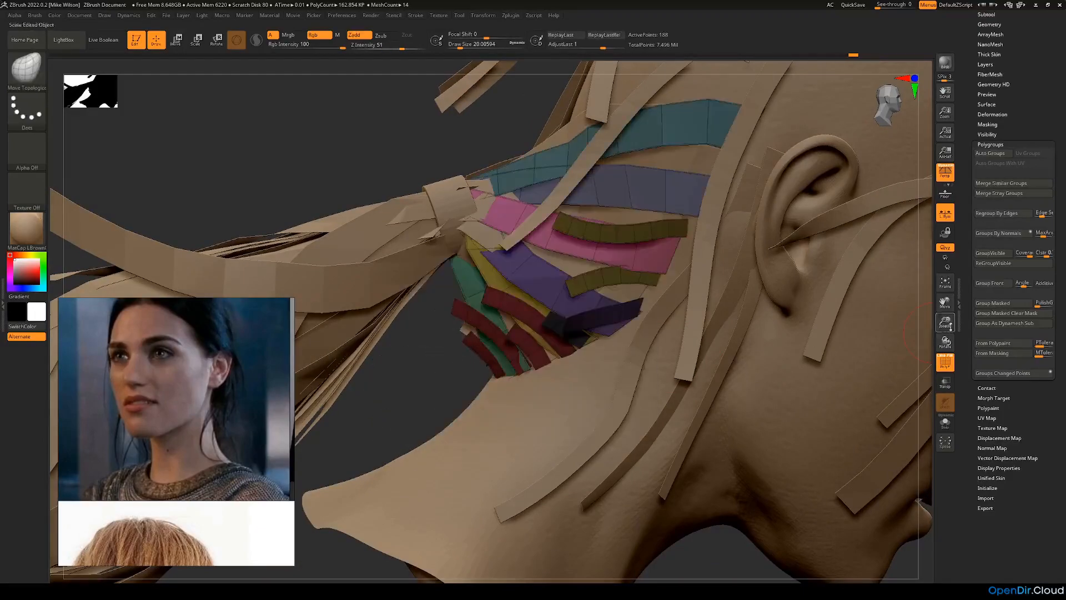
{"action": "left_click", "coordinate": [995, 304]}
{"action": "left_click", "coordinate": [481, 370], "text": "ctrl"}
Step: Duplicate the LowerAHairR subtool
{"action": "left_click_drag", "start_coordinate": [480, 371], "coordinate": [911, 300]}
{"action": "left_click", "coordinate": [986, 14]}
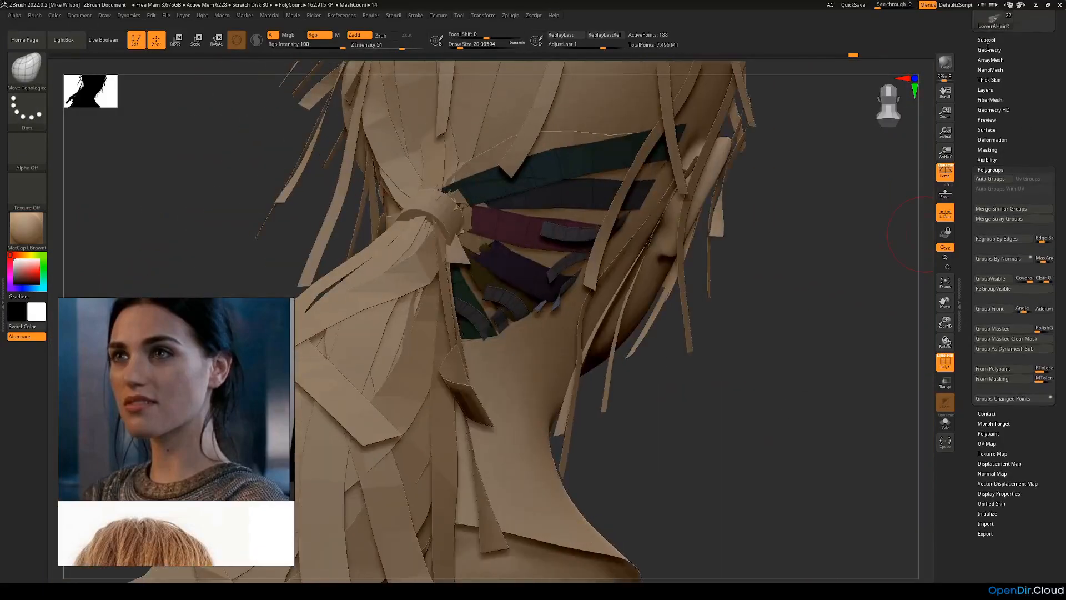
{"action": "left_click", "coordinate": [984, 269]}
{"action": "left_click_drag", "start_coordinate": [977, 85], "coordinate": [975, 76]}
{"action": "left_click_drag", "start_coordinate": [767, 261], "coordinate": [834, 262]}
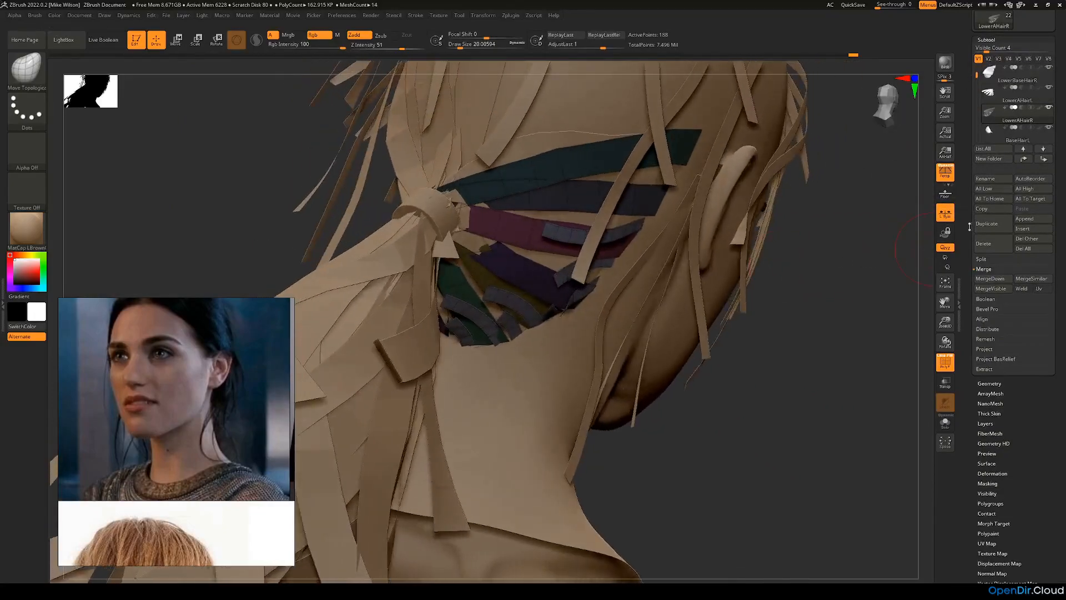
{"action": "left_click", "coordinate": [983, 222]}
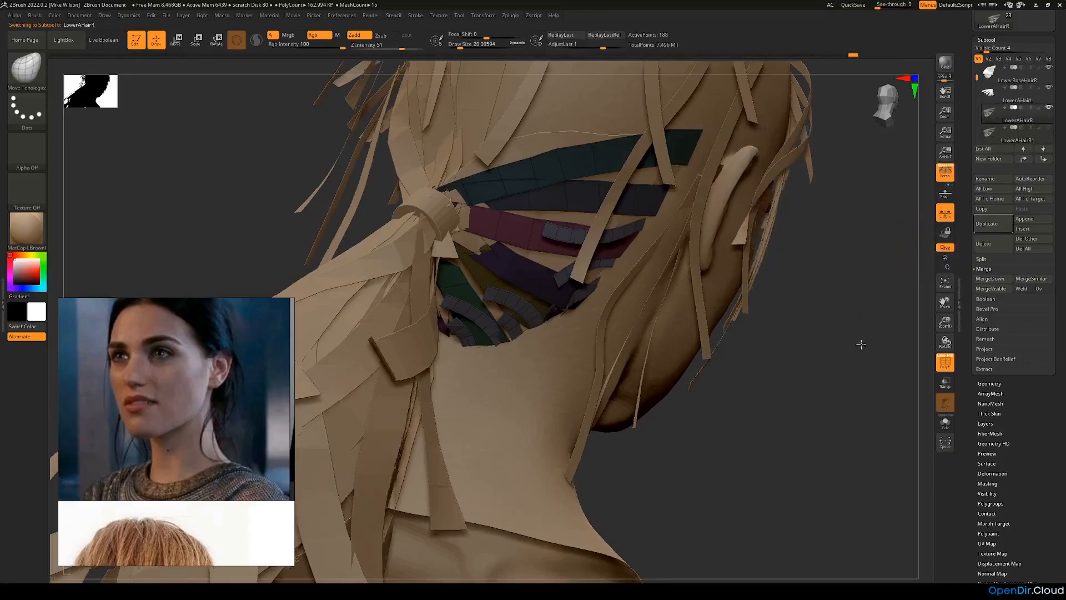
Step: Isolate the long wide strips in LowerAHairR and delete its hidden short nape strips
{"action": "left_click_drag", "start_coordinate": [861, 345], "coordinate": [648, 325]}
{"action": "left_click", "coordinate": [623, 237], "text": "ctrl+shift"}
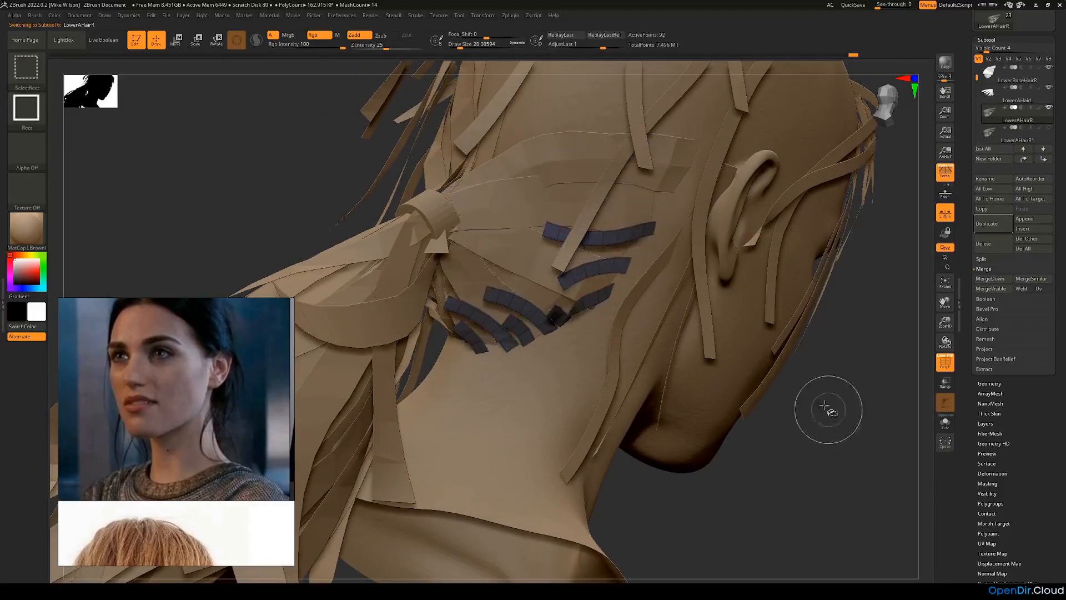
{"action": "left_click_drag", "start_coordinate": [834, 415], "coordinate": [861, 418], "text": "ctrl+shift"}
{"action": "left_click", "coordinate": [991, 384]}
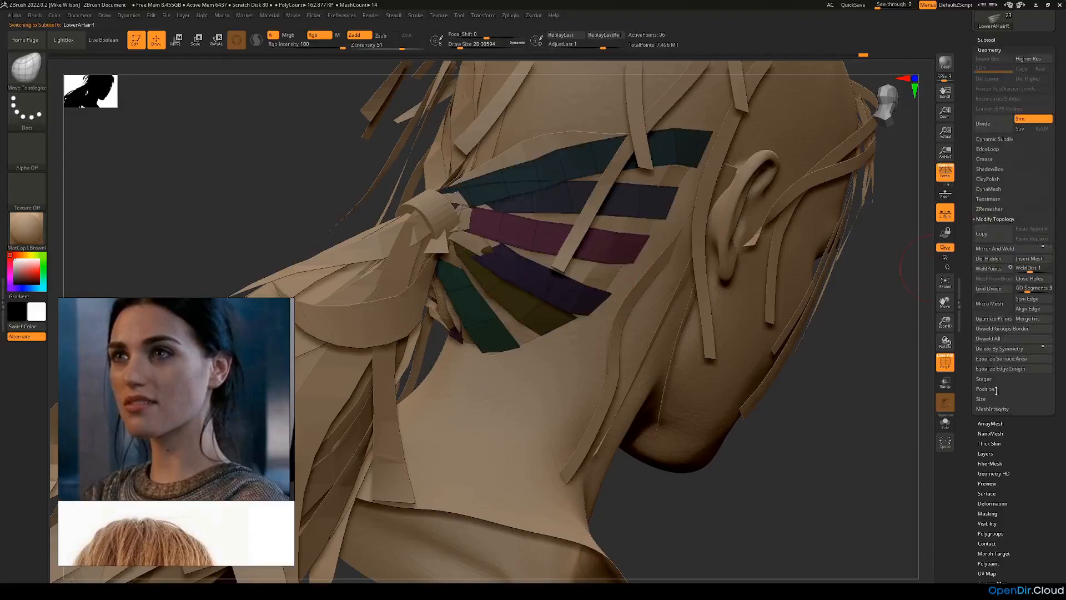
{"action": "left_click", "coordinate": [987, 40]}
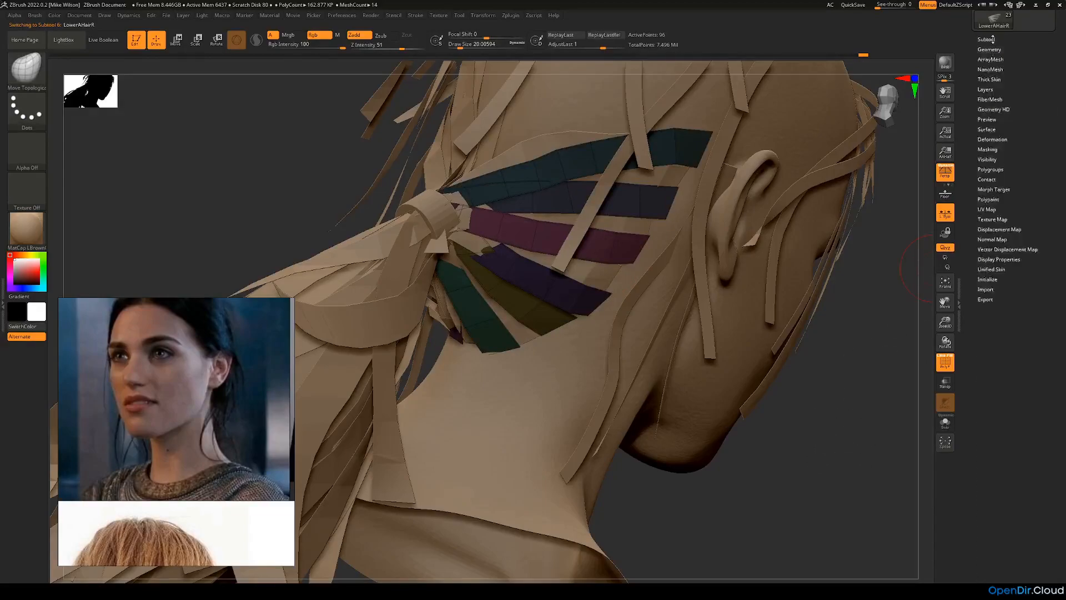
Step: Select the duplicate LowerAHairR1, move it directly below BHairR in the subtool order and hide BHairR
{"action": "left_click", "coordinate": [989, 135]}
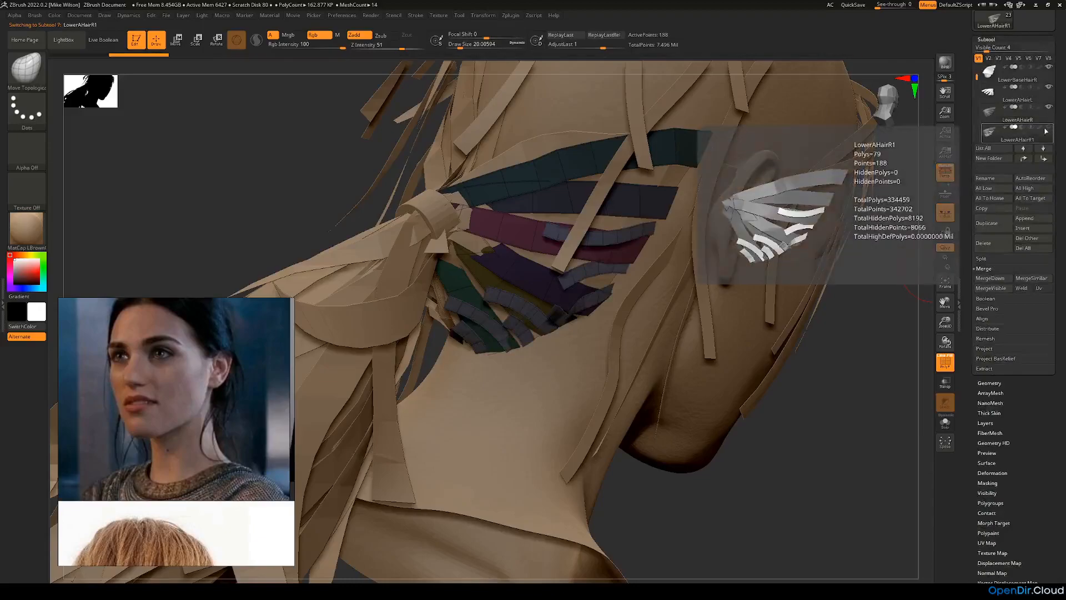
{"action": "left_click_drag", "start_coordinate": [977, 78], "coordinate": [975, 87]}
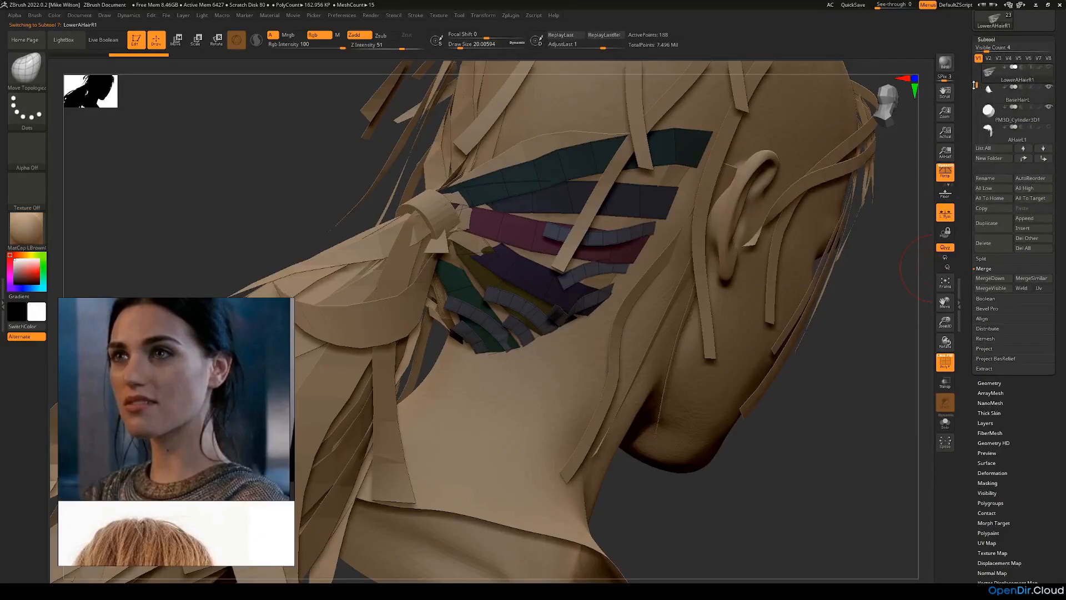
{"action": "left_click", "coordinate": [1046, 159], "text": "shift"}
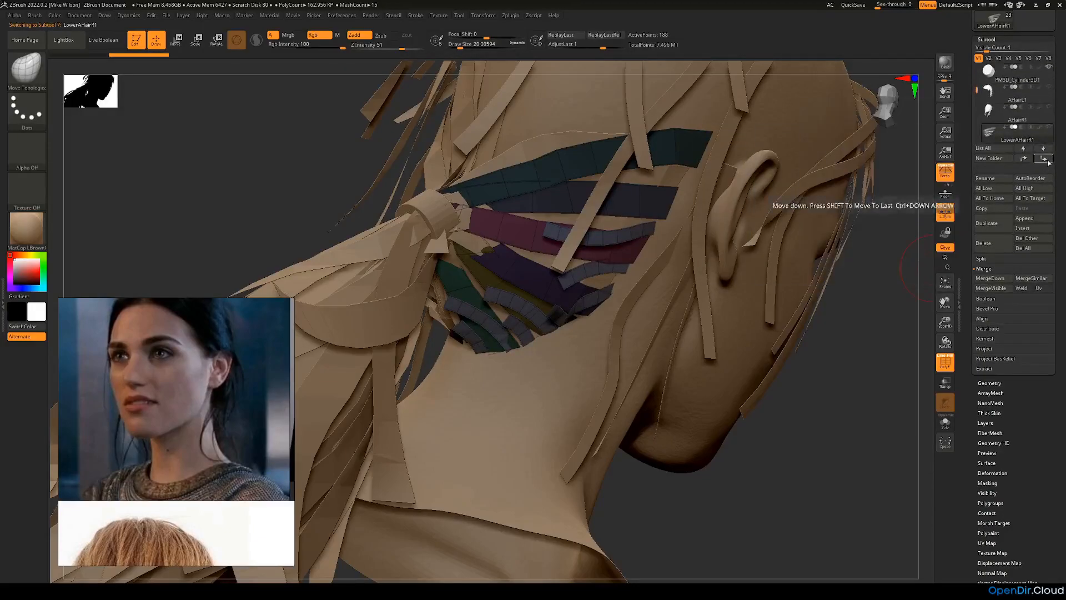
{"action": "left_click", "coordinate": [1047, 160]}
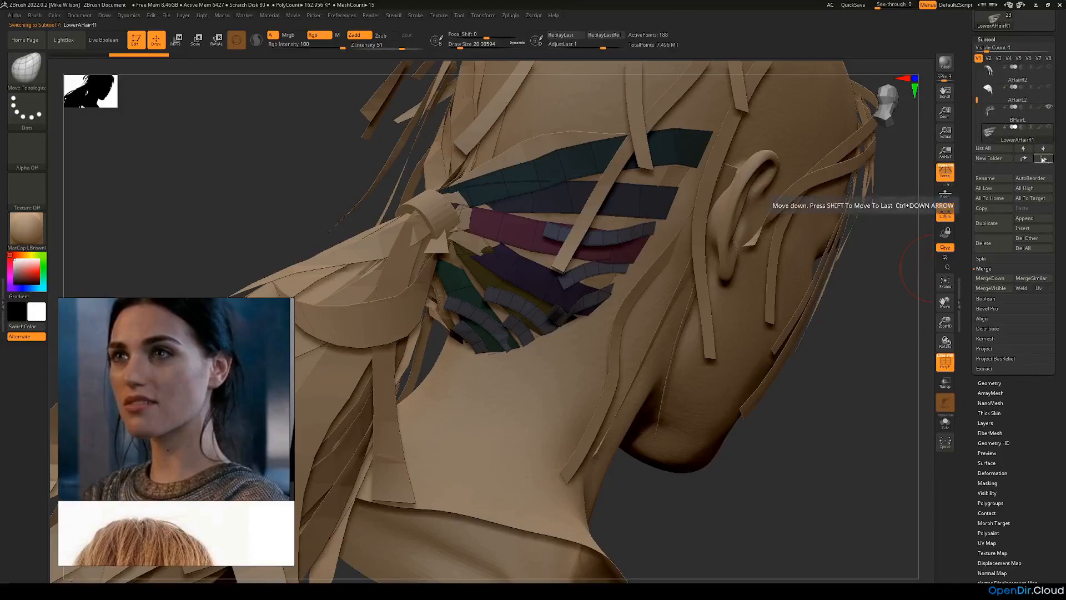
{"action": "left_click", "coordinate": [1045, 160]}
{"action": "mouse_move", "coordinate": [995, 119]}
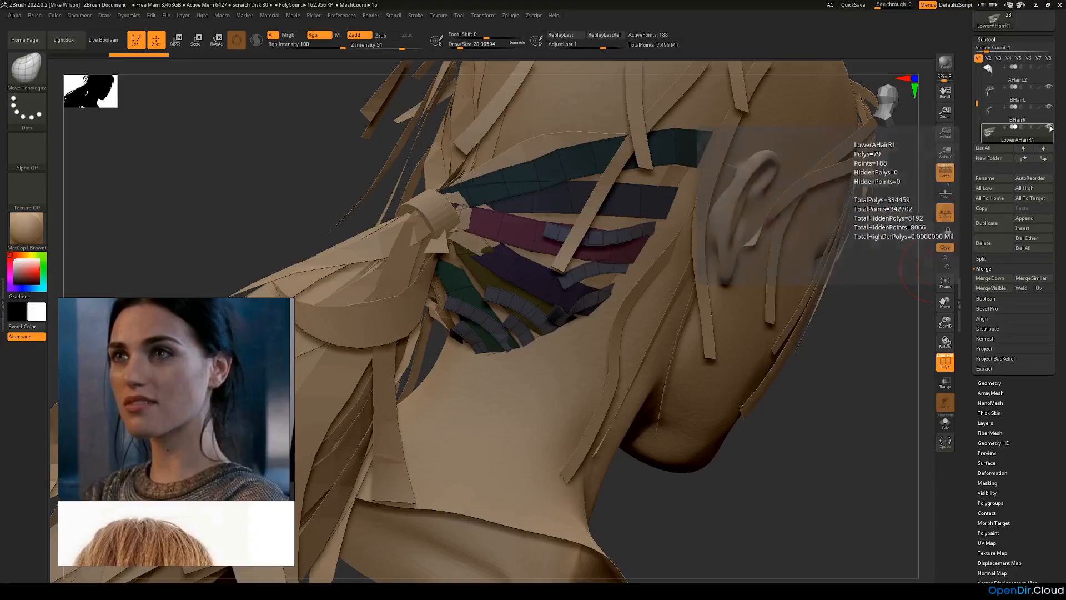
{"action": "left_click", "coordinate": [1049, 107]}
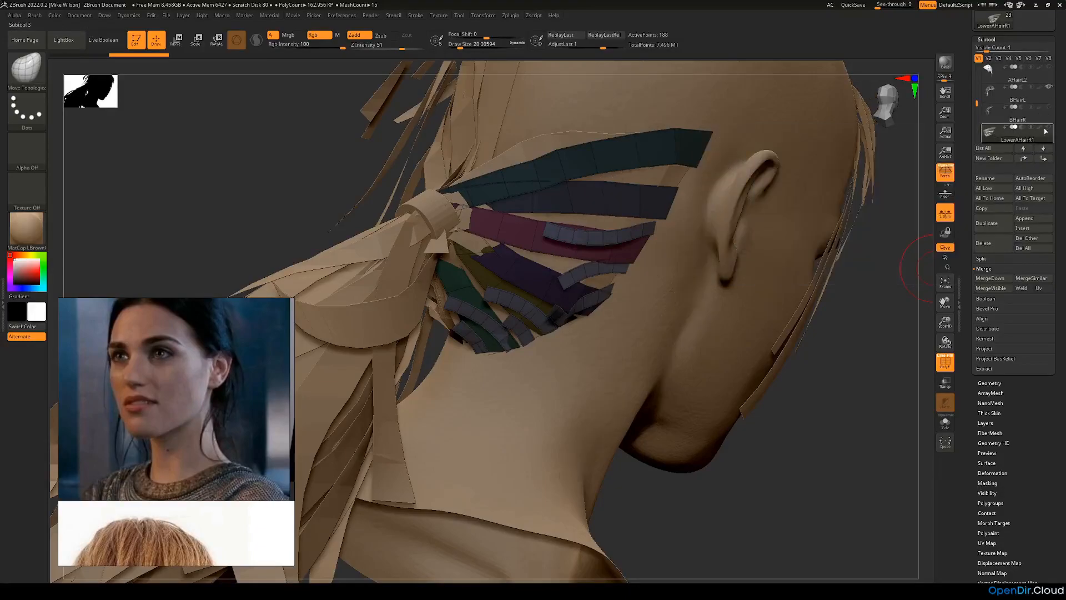
Step: Isolate the short nape strips in LowerAHairR1 and delete the hidden long strips
{"action": "left_click_drag", "start_coordinate": [843, 356], "coordinate": [822, 382]}
{"action": "left_click", "coordinate": [874, 387], "text": "ctrl"}
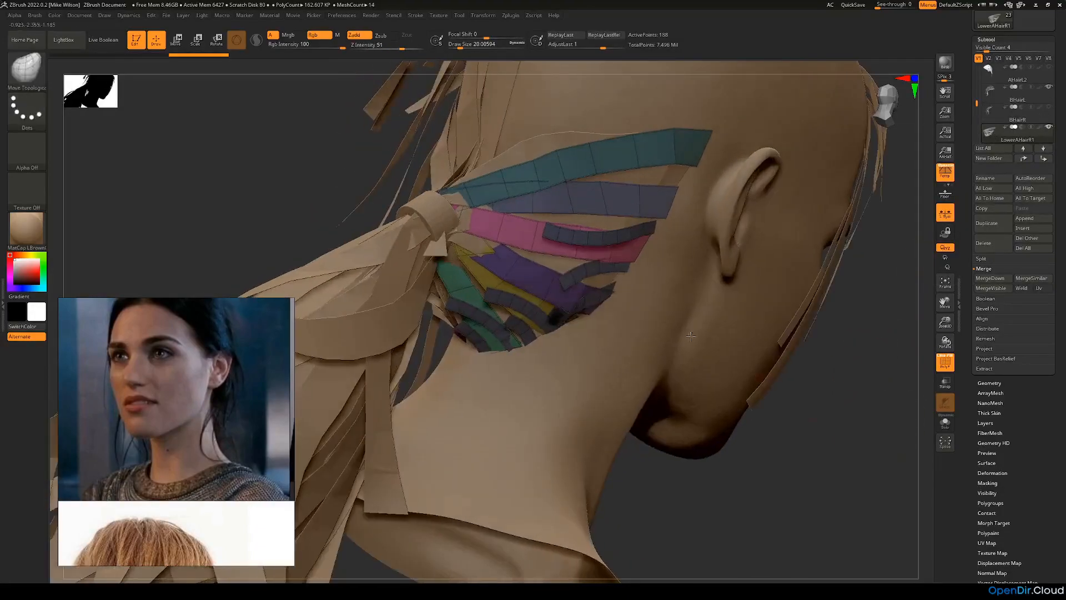
{"action": "left_click", "coordinate": [562, 279], "text": "ctrl+shift"}
{"action": "left_click_drag", "start_coordinate": [1024, 396], "coordinate": [1023, 410]}
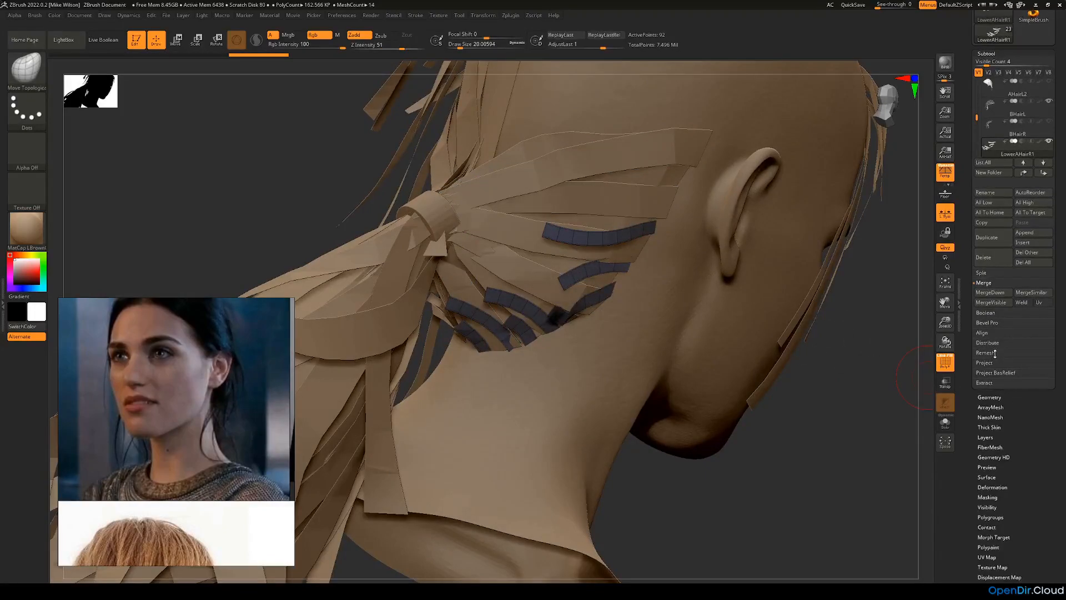
{"action": "left_click", "coordinate": [992, 397]}
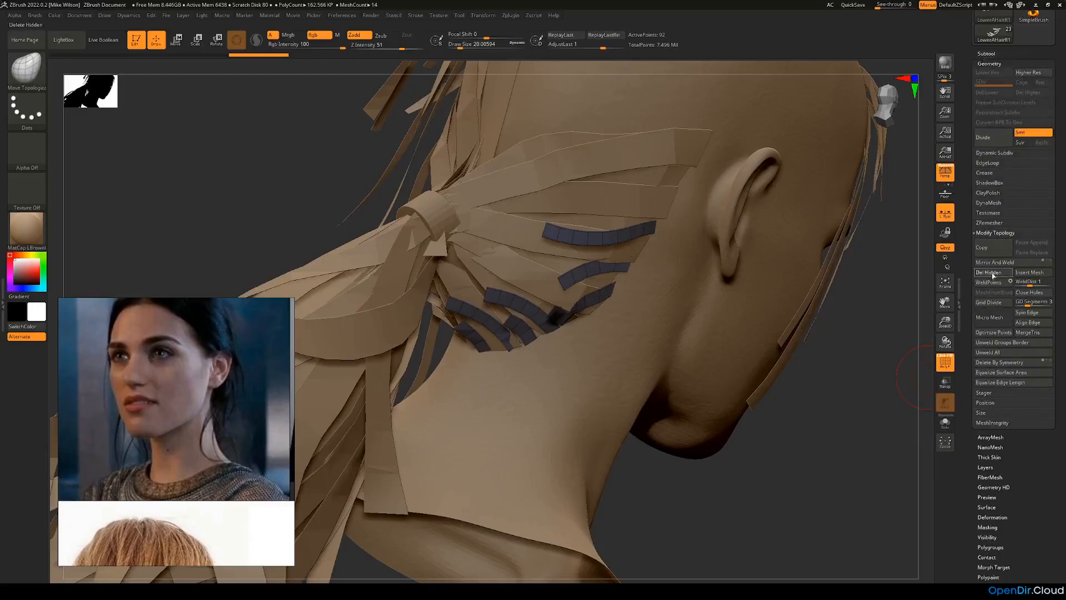
Step: Show BHairR again and merge it down with the LowerAHairR1 short strips
{"action": "left_click", "coordinate": [987, 54]}
{"action": "left_click", "coordinate": [1050, 122]}
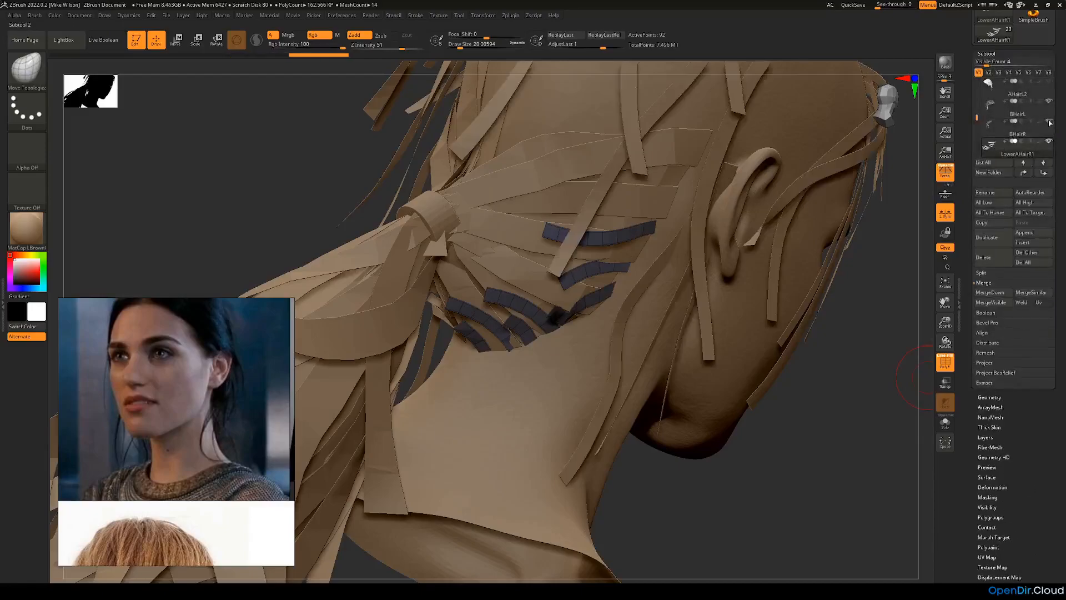
{"action": "left_click", "coordinate": [993, 128]}
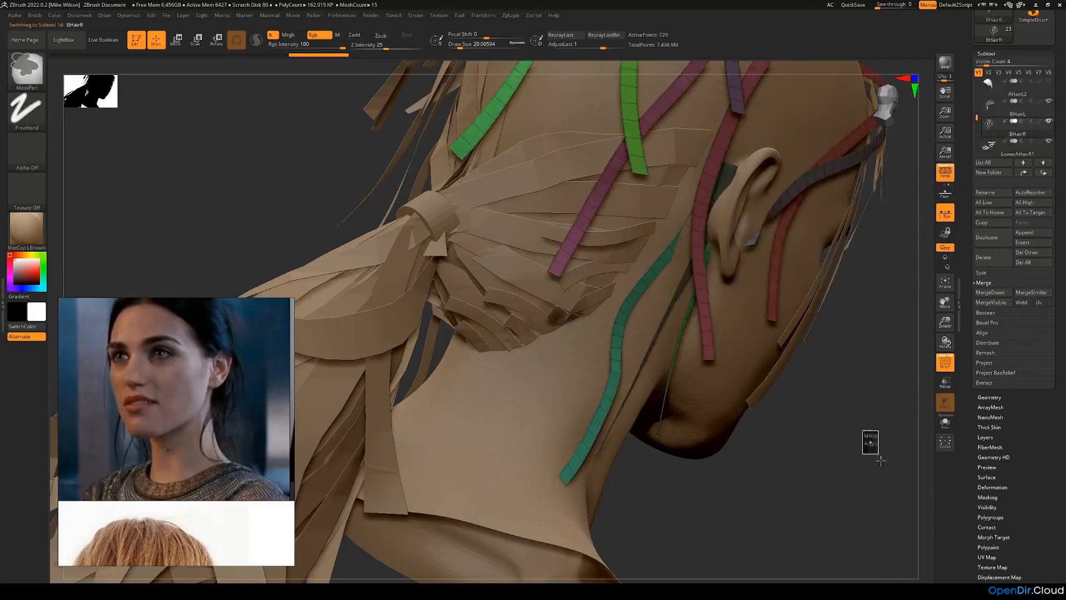
{"action": "left_click", "coordinate": [992, 293]}
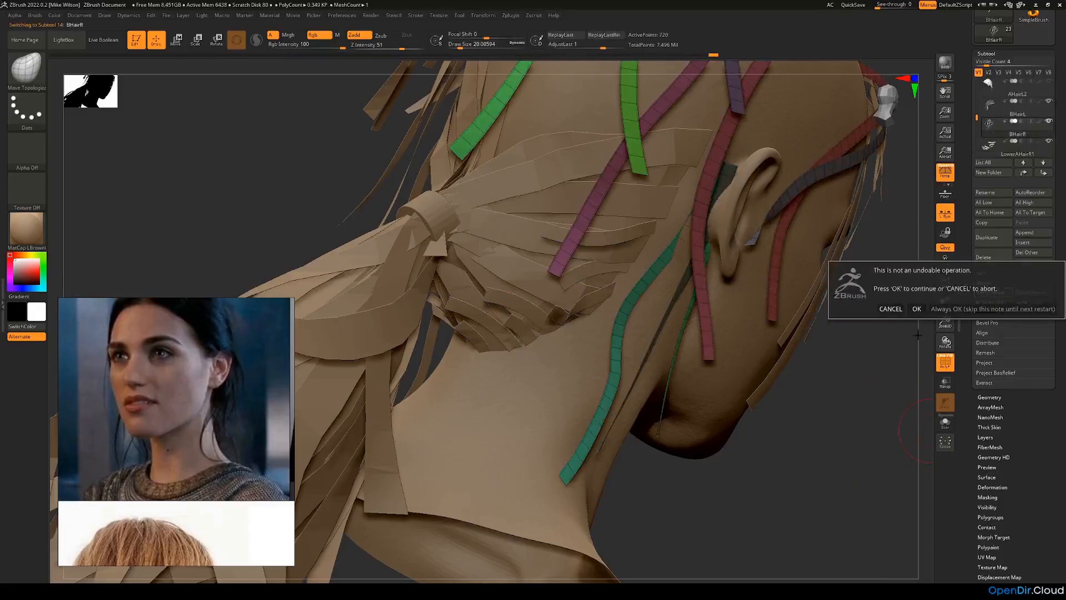
{"action": "left_click", "coordinate": [916, 308]}
Step: Show the hidden AHair subtools covering the head and the BaseHairR subtool
{"action": "left_click_drag", "start_coordinate": [851, 411], "coordinate": [794, 367]}
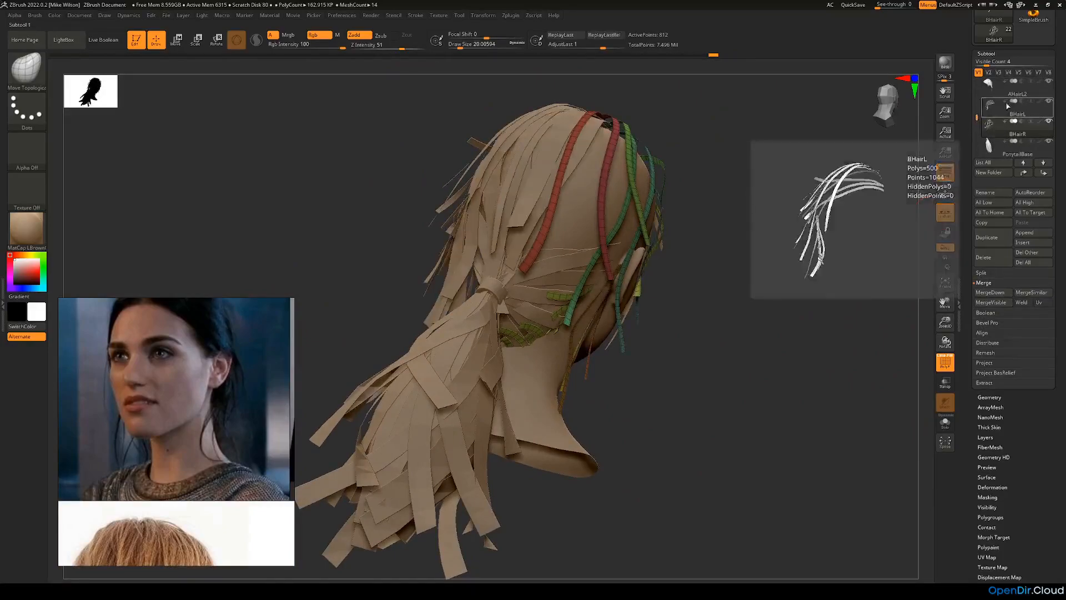
{"action": "left_click_drag", "start_coordinate": [977, 117], "coordinate": [977, 108]}
{"action": "left_click", "coordinate": [1049, 122]}
{"action": "left_click", "coordinate": [1049, 103]}
{"action": "left_click", "coordinate": [1049, 84]}
{"action": "left_click_drag", "start_coordinate": [977, 98], "coordinate": [977, 85]}
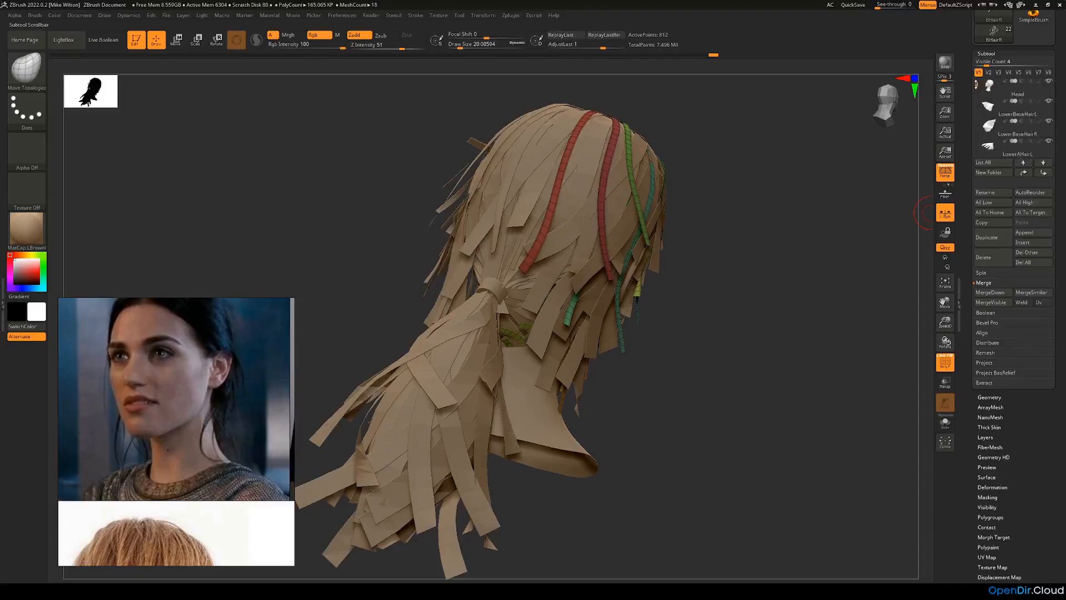
{"action": "scroll", "coordinate": [988, 84], "scroll_direction": "down", "scroll_amount": 3}
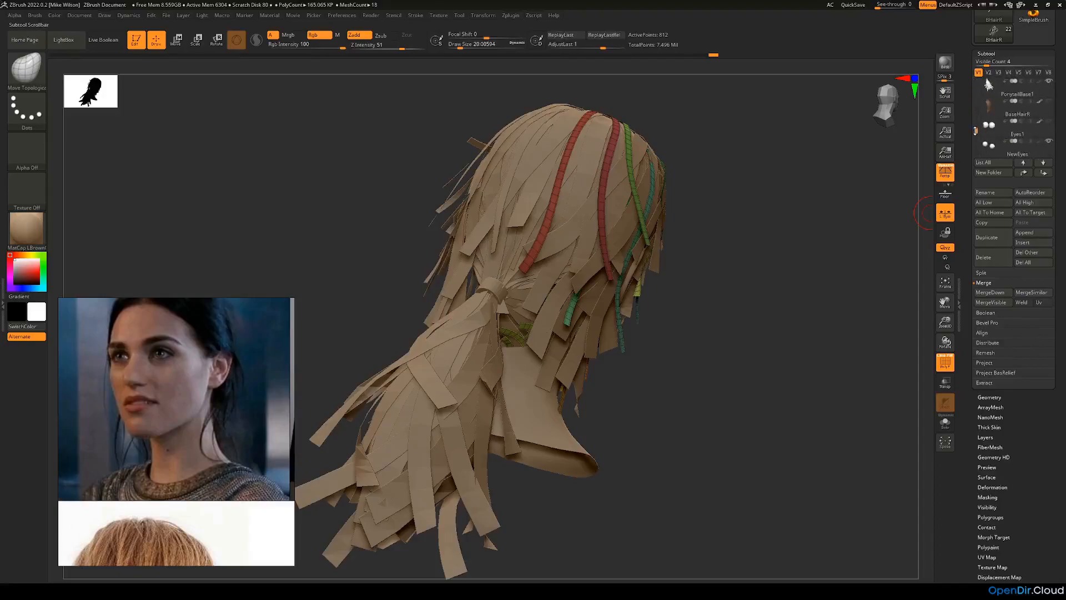
{"action": "left_click", "coordinate": [1050, 101]}
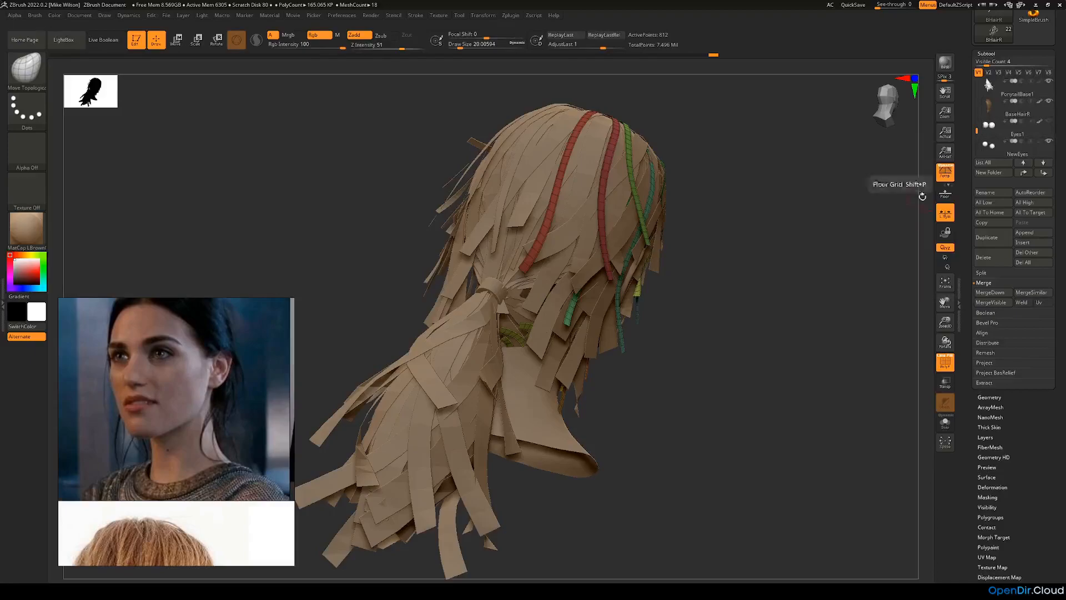
Step: Select BaseHairR and switch off its texture map
{"action": "left_click_drag", "start_coordinate": [905, 228], "coordinate": [850, 241]}
{"action": "left_click_drag", "start_coordinate": [810, 285], "coordinate": [837, 327], "text": "ctrl"}
{"action": "left_click", "coordinate": [993, 109]}
{"action": "left_click_drag", "start_coordinate": [1030, 431], "coordinate": [1028, 389]}
{"action": "left_click", "coordinate": [1005, 470]}
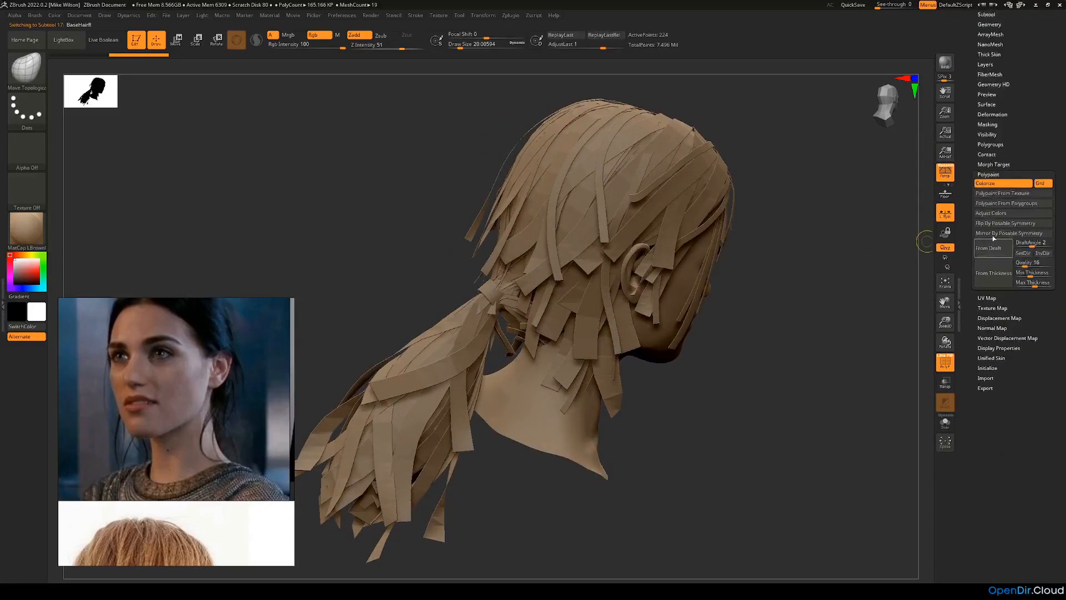
{"action": "left_click", "coordinate": [1022, 308]}
{"action": "left_click", "coordinate": [1035, 204]}
Step: Select the Head, turn off the polyframe and examine the hair strips around the head and the ponytail tie
{"action": "left_click_drag", "start_coordinate": [826, 322], "coordinate": [816, 355]}
{"action": "left_click", "coordinate": [550, 400], "text": "alt"}
{"action": "mouse_move", "coordinate": [683, 414]}
{"action": "left_mouse_down"}
{"action": "mouse_move", "coordinate": [721, 409]}
{"action": "mouse_move", "coordinate": [689, 412]}
{"action": "left_mouse_up"}
{"action": "left_click", "coordinate": [950, 365]}
{"action": "left_click_drag", "start_coordinate": [861, 384], "coordinate": [796, 359]}
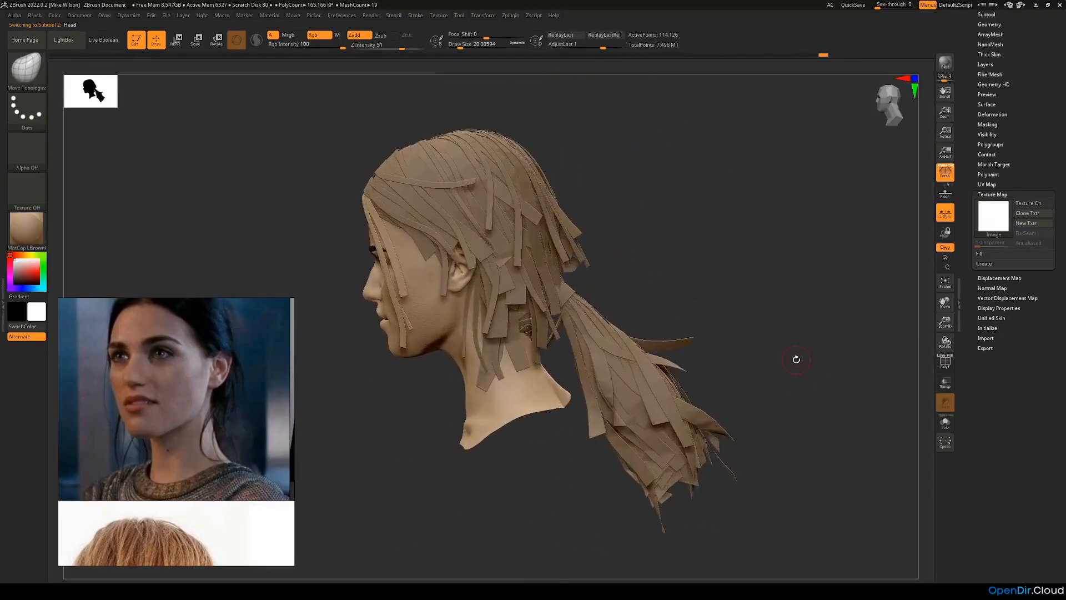
{"action": "left_click_drag", "start_coordinate": [796, 359], "coordinate": [778, 410]}
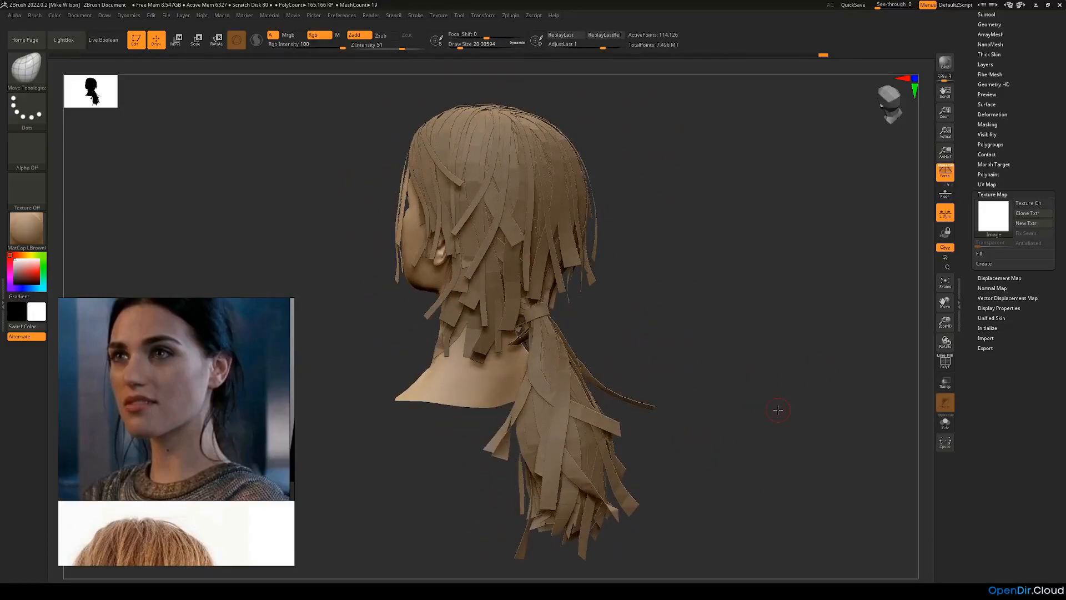
{"action": "left_click_drag", "start_coordinate": [769, 383], "coordinate": [741, 383]}
{"action": "left_click_drag", "start_coordinate": [516, 428], "coordinate": [474, 366]}
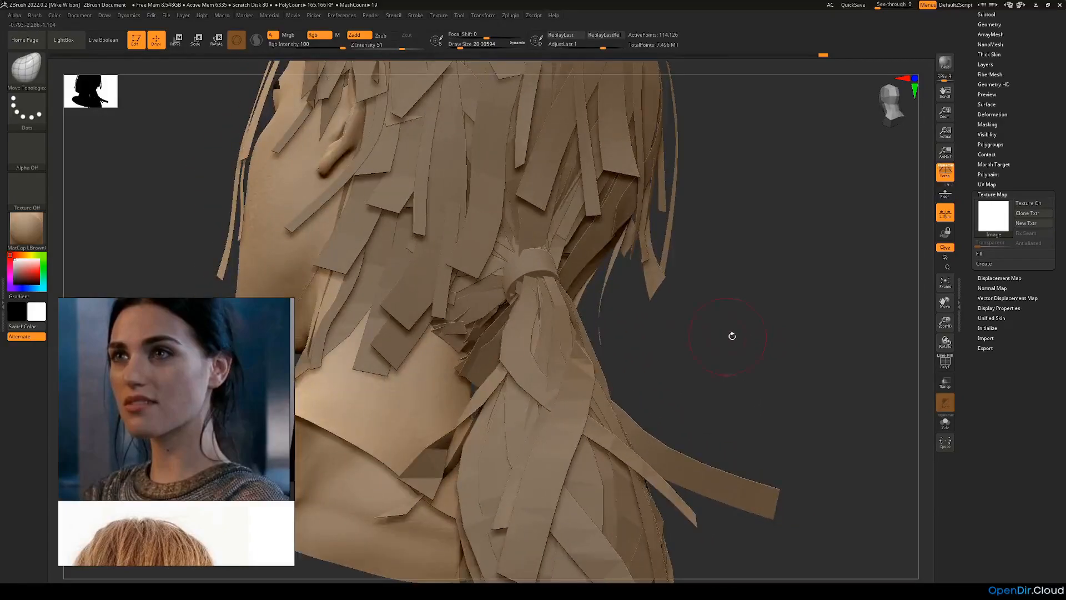
{"action": "left_click_drag", "start_coordinate": [731, 336], "coordinate": [627, 365]}
Step: Turn the polyframe back on, select the AHairL1 subtool at the strip beside the ponytail tie and solo it
{"action": "left_click", "coordinate": [946, 364]}
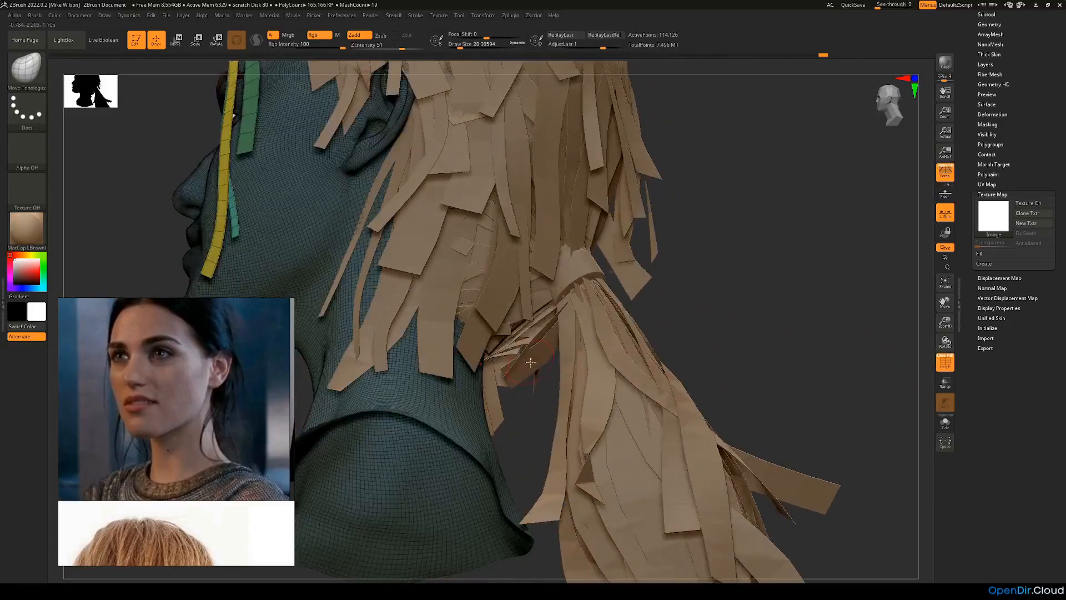
{"action": "left_click", "coordinate": [539, 342], "text": "alt"}
{"action": "left_click_drag", "start_coordinate": [735, 341], "coordinate": [832, 360]}
{"action": "left_click", "coordinate": [945, 423]}
{"action": "left_click_drag", "start_coordinate": [737, 327], "coordinate": [615, 331]}
Step: Mask the loose lower end of the dark red strip hanging below the tie point and group the masked polygons
{"action": "key", "text": "ctrl"}
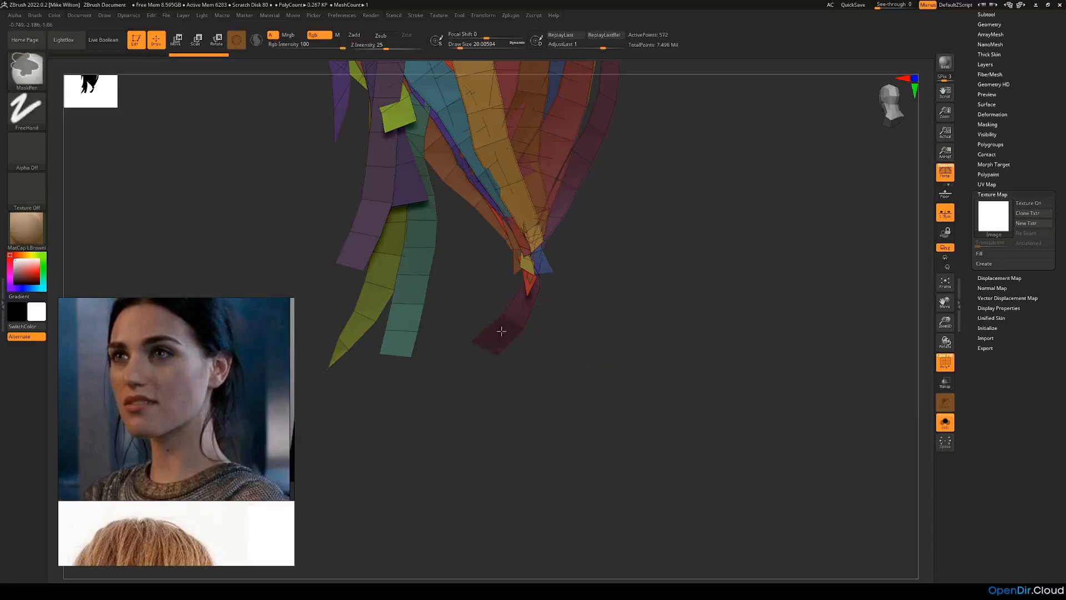
{"action": "right_click_drag", "start_coordinate": [573, 366], "coordinate": [597, 366]}
{"action": "left_click_drag", "start_coordinate": [1024, 142], "coordinate": [1005, 158]}
{"action": "left_click", "coordinate": [1008, 158]}
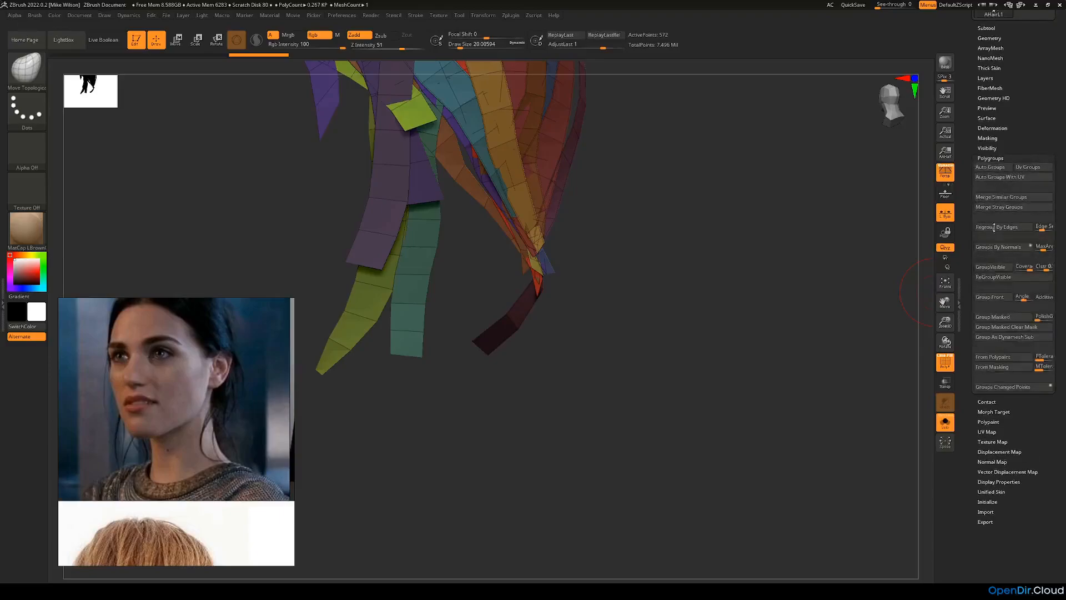
{"action": "left_click", "coordinate": [881, 309], "text": "ctrl"}
{"action": "left_click", "coordinate": [603, 332], "text": "ctrl"}
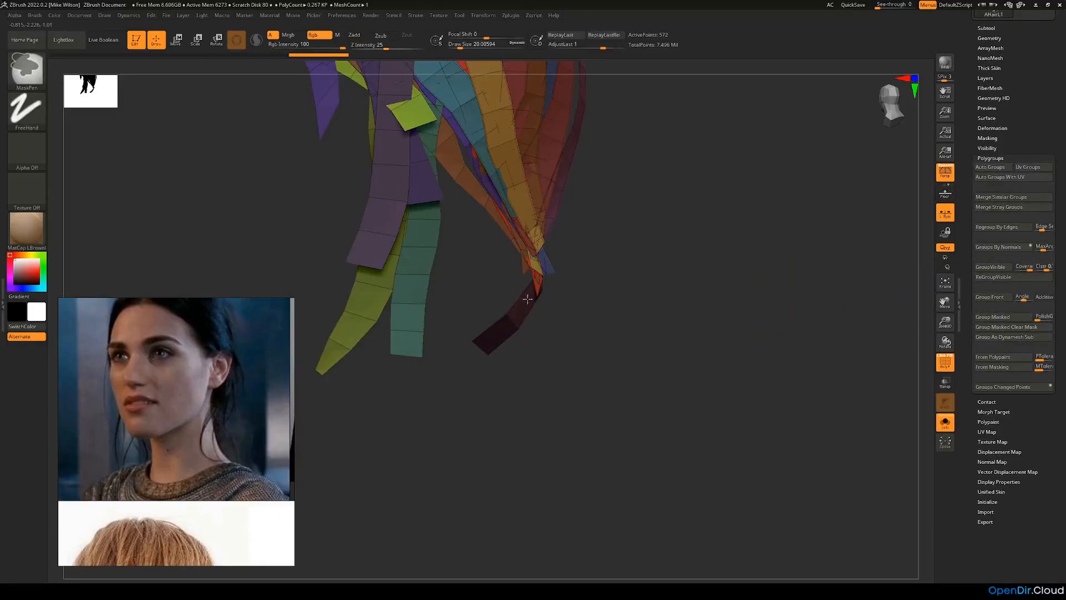
{"action": "left_click", "coordinate": [995, 318]}
Step: Reduce the draw size to about 8.42, isolate the dark red strip and regroup only its masked lower end
{"action": "mouse_move", "coordinate": [752, 339]}
{"action": "left_mouse_down"}
{"action": "mouse_move", "coordinate": [696, 332]}
{"action": "mouse_move", "coordinate": [617, 373]}
{"action": "left_mouse_up"}
{"action": "left_click", "coordinate": [667, 331], "text": "ctrl"}
{"action": "key", "text": "space"}
{"action": "mouse_move", "coordinate": [566, 328]}
{"action": "left_mouse_down"}
{"action": "mouse_move", "coordinate": [551, 328]}
{"action": "mouse_move", "coordinate": [600, 317]}
{"action": "mouse_move", "coordinate": [635, 327]}
{"action": "left_mouse_up"}
{"action": "key", "text": "space"}
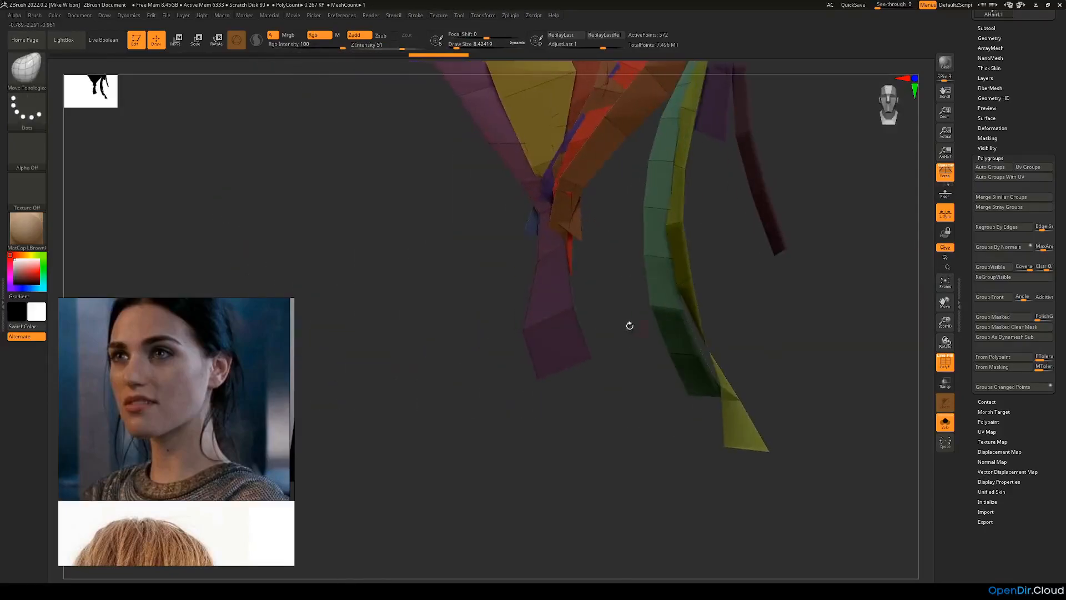
{"action": "key", "text": "ctrl"}
{"action": "mouse_move", "coordinate": [581, 298]}
{"action": "left_mouse_down"}
{"action": "mouse_move", "coordinate": [647, 306]}
{"action": "mouse_move", "coordinate": [624, 307]}
{"action": "left_mouse_up"}
{"action": "left_click", "coordinate": [579, 311], "text": "ctrl+shift"}
{"action": "key", "text": "ctrl"}
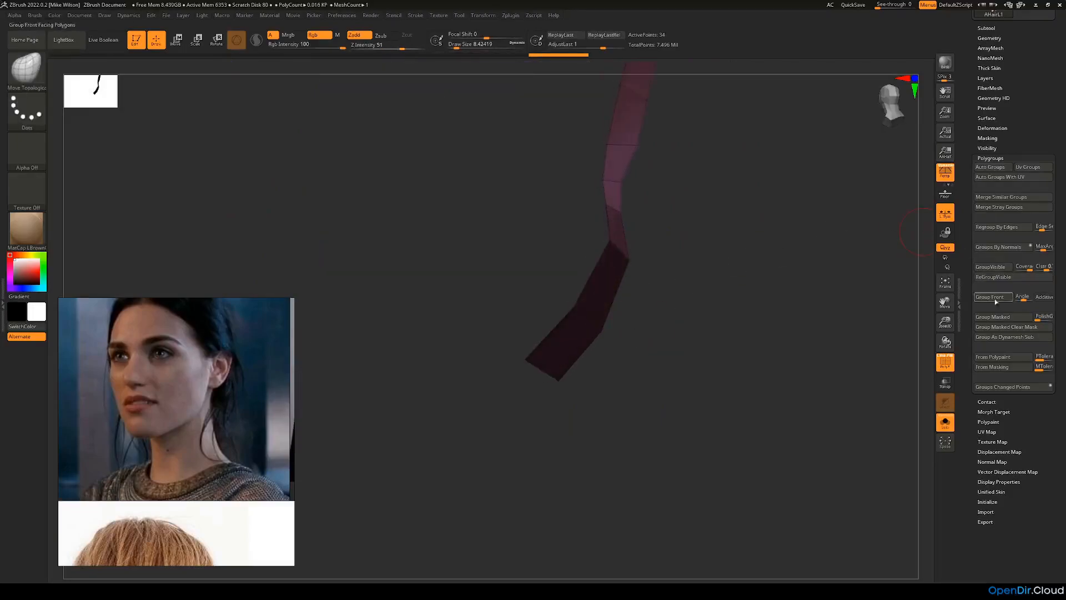
{"action": "left_click", "coordinate": [995, 298]}
Step: Hide the strip's grouped lower end, delete the hidden polygons and leave solo mode
{"action": "left_click", "coordinate": [634, 315], "text": "ctrl+shift"}
{"action": "left_click", "coordinate": [619, 294], "text": "ctrl+shift"}
{"action": "left_click", "coordinate": [824, 295], "text": "ctrl+shift"}
{"action": "left_click", "coordinate": [990, 38]}
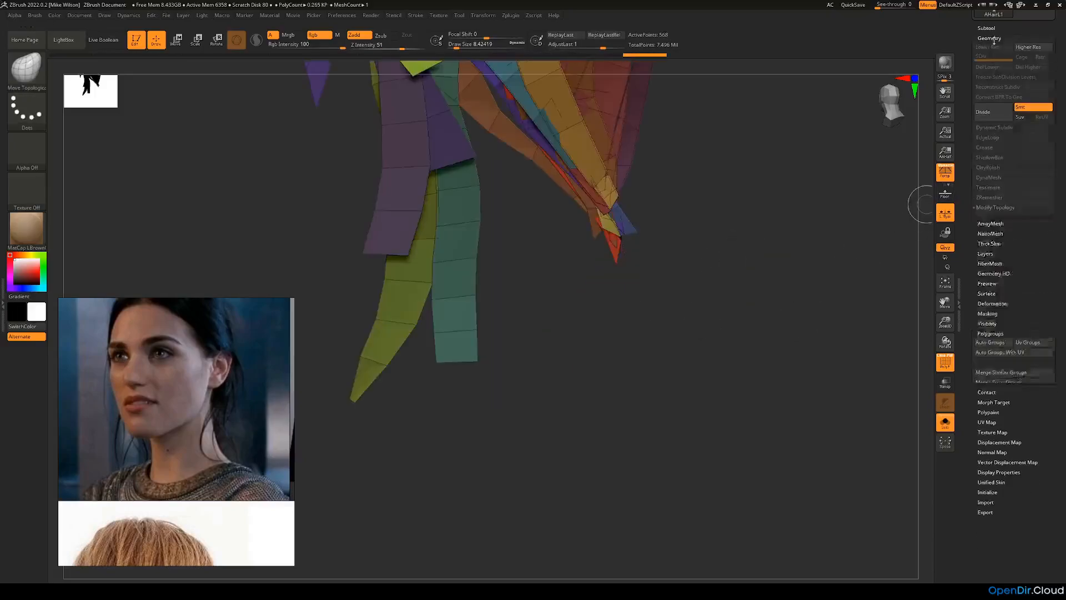
{"action": "left_click", "coordinate": [988, 247]}
{"action": "left_click", "coordinate": [868, 293], "text": "ctrl+shift"}
{"action": "left_click", "coordinate": [943, 421]}
Step: Select the AHairR1 subtool at the purple strip beside the ponytail and solo it
{"action": "left_click_drag", "start_coordinate": [917, 411], "coordinate": [580, 306]}
{"action": "left_click", "coordinate": [561, 287], "text": "alt"}
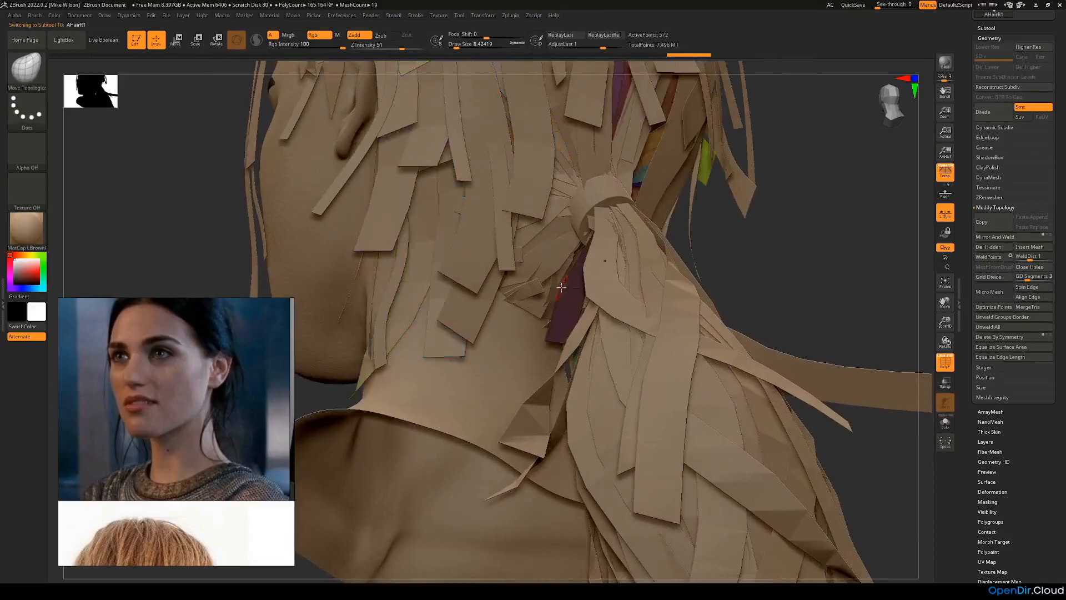
{"action": "left_click_drag", "start_coordinate": [797, 268], "coordinate": [822, 280]}
{"action": "left_click", "coordinate": [945, 422]}
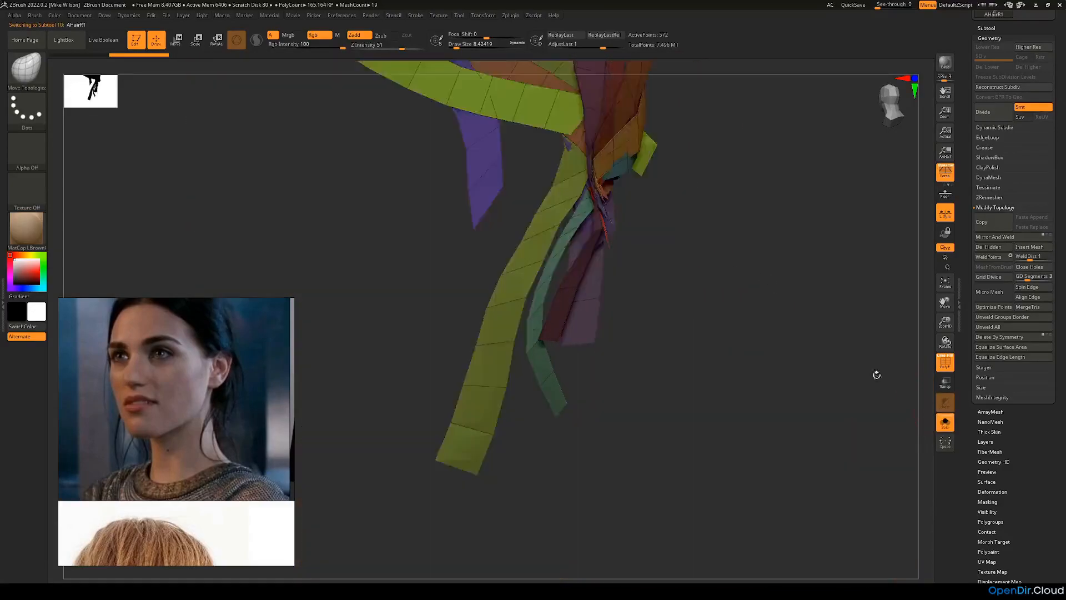
Step: Isolate the purple strip in AHairR1, mask its lower end below the tie point and group the masked polygons
{"action": "left_click_drag", "start_coordinate": [891, 386], "coordinate": [800, 352]}
{"action": "left_click", "coordinate": [609, 295], "text": "ctrl+shift"}
{"action": "left_click_drag", "start_coordinate": [523, 390], "coordinate": [690, 221], "text": "ctrl+shift"}
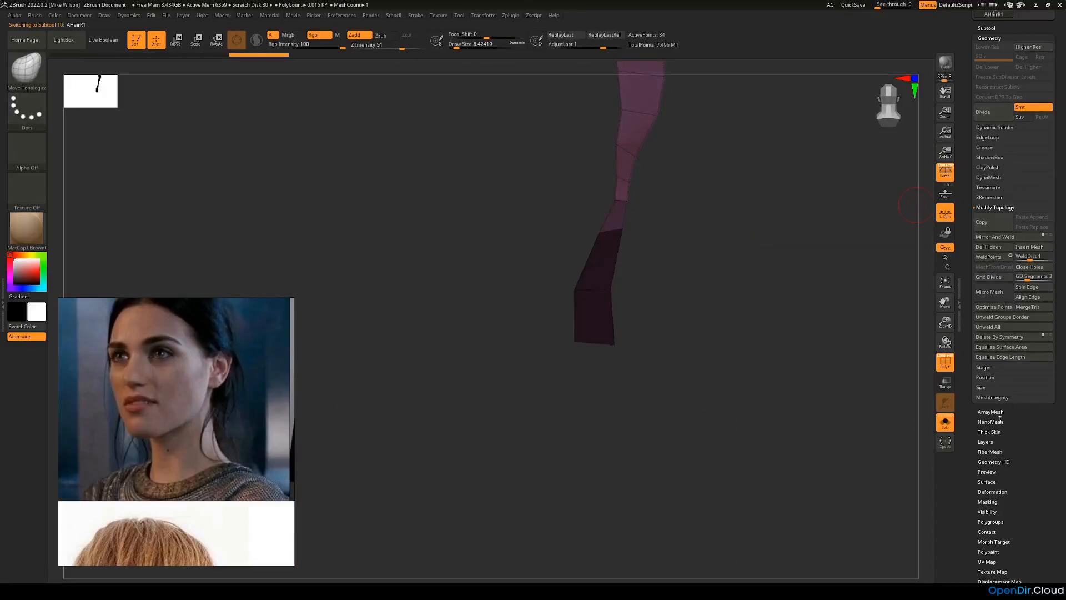
{"action": "left_click", "coordinate": [992, 522]}
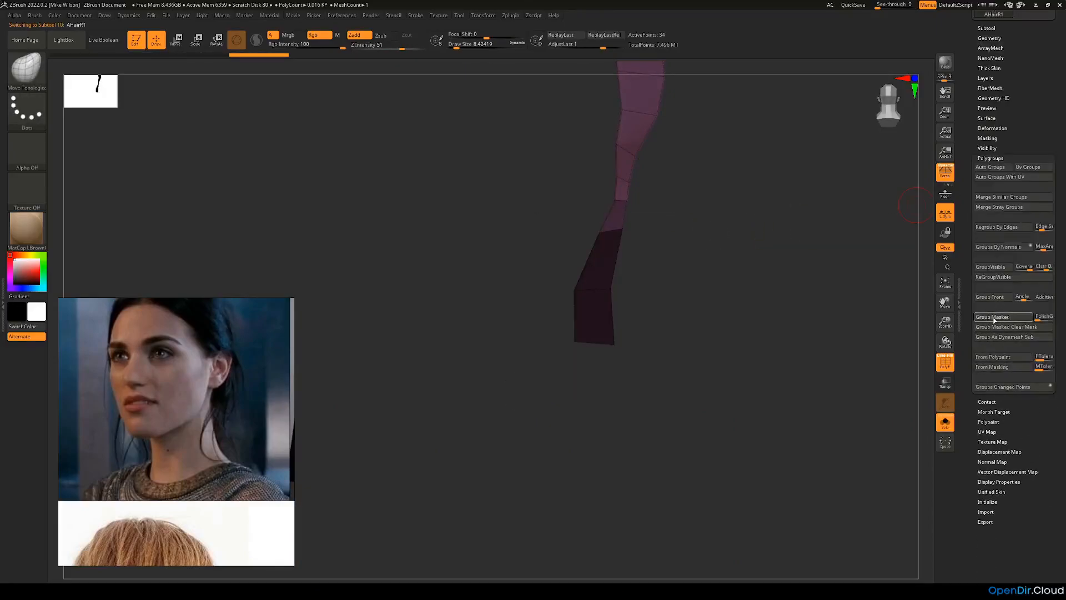
{"action": "left_click", "coordinate": [994, 320]}
Step: Hide the purple strip's grouped lower end, delete the hidden polygons and show all subtools again
{"action": "left_click_drag", "start_coordinate": [863, 314], "coordinate": [811, 309], "text": "ctrl"}
{"action": "left_click", "coordinate": [601, 294], "text": "ctrl+shift"}
{"action": "mouse_move", "coordinate": [704, 239]}
{"action": "left_mouse_down", "text": "ctrl+shift"}
{"action": "mouse_move", "coordinate": [776, 311]}
{"action": "mouse_move", "coordinate": [920, 258]}
{"action": "left_mouse_up", "text": "ctrl+shift"}
{"action": "left_click", "coordinate": [613, 290], "text": "ctrl+shift"}
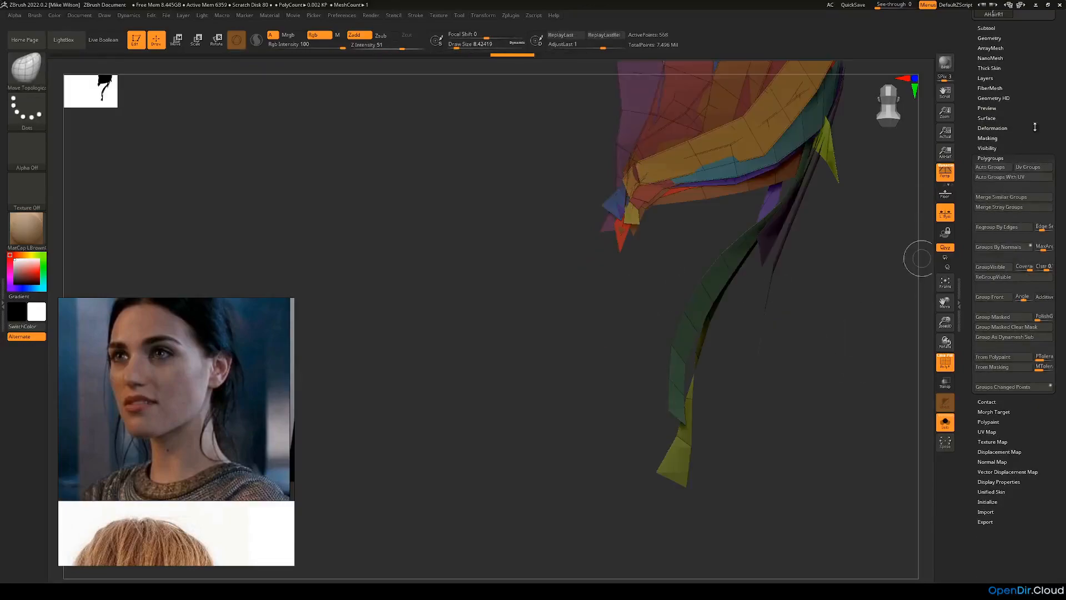
{"action": "scroll", "coordinate": [1031, 133], "scroll_direction": "up", "scroll_amount": 1}
{"action": "left_click", "coordinate": [992, 61]}
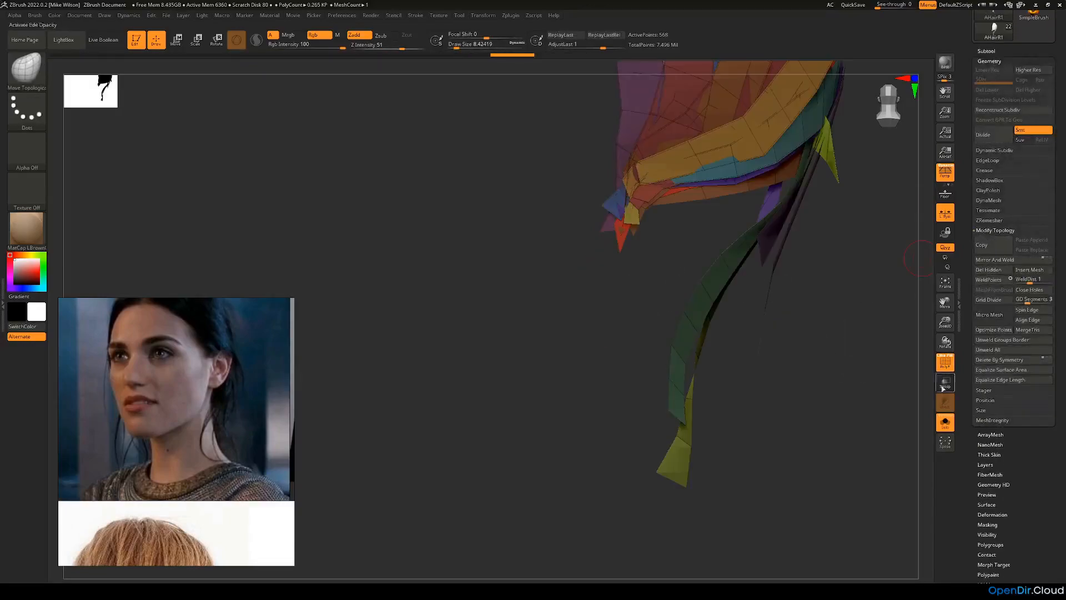
{"action": "left_click", "coordinate": [946, 423]}
Step: Compare the whole ponytail with the reference photo of the ponytail tied with a black bow
{"action": "left_click_drag", "start_coordinate": [878, 429], "coordinate": [596, 404], "text": "alt"}
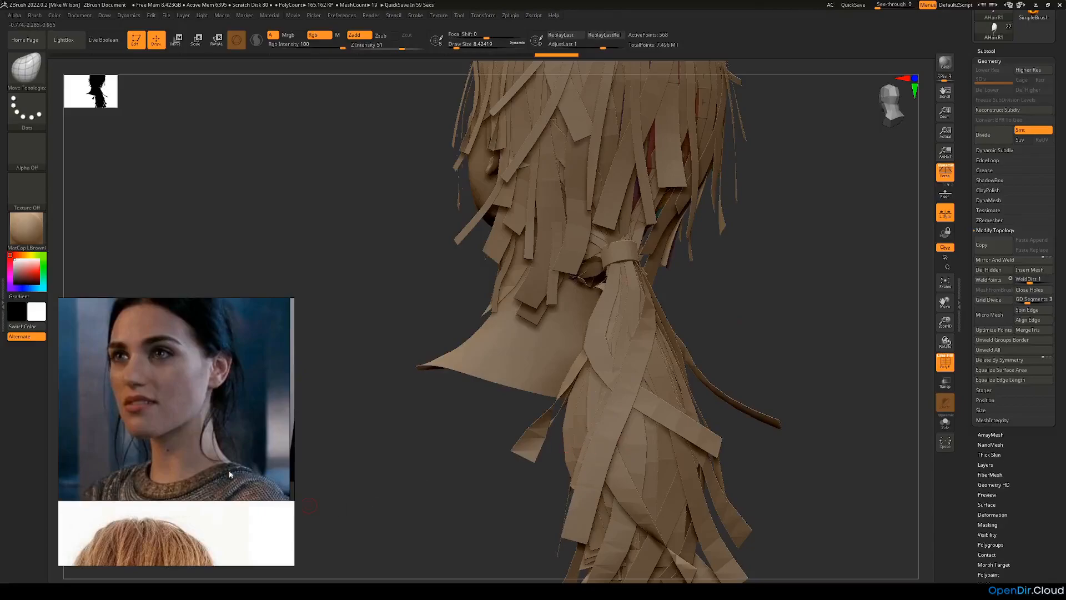
{"action": "scroll", "coordinate": [239, 483], "scroll_direction": "down", "scroll_amount": 3}
{"action": "middle_click_drag", "start_coordinate": [194, 530], "coordinate": [188, 372]}
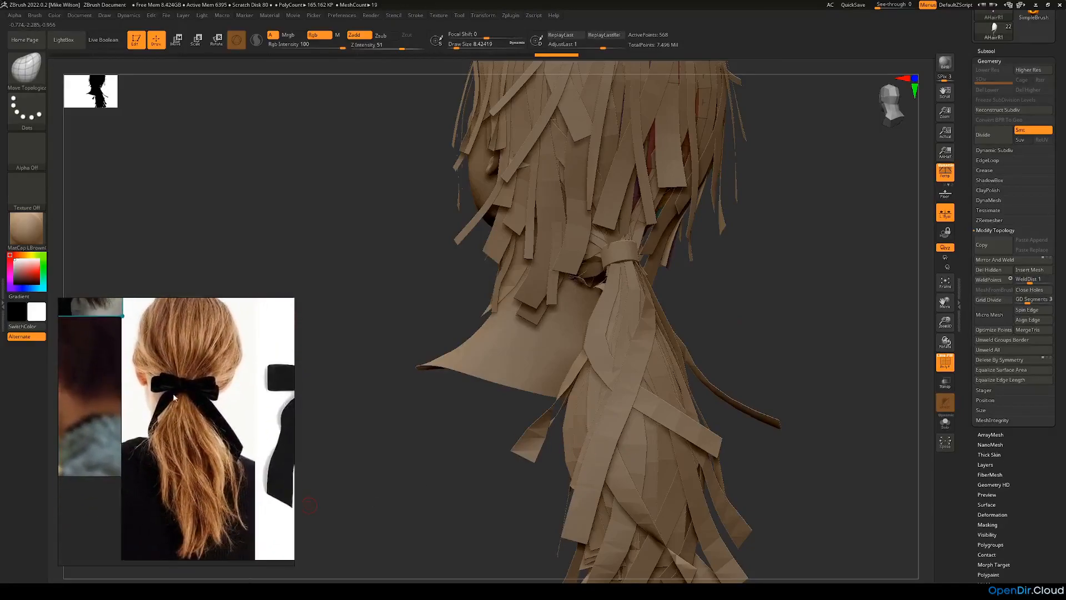